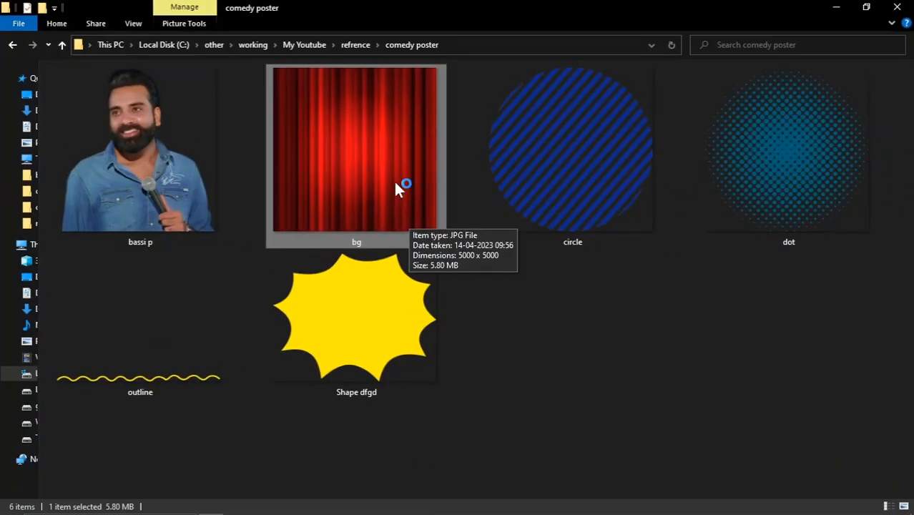
Step: Place the red curtain image bg into the Photoshop document and scale it to about 20.25% so it covers the canvas
{"action": "left_click_drag", "start_coordinate": [352, 153], "coordinate": [381, 237]}
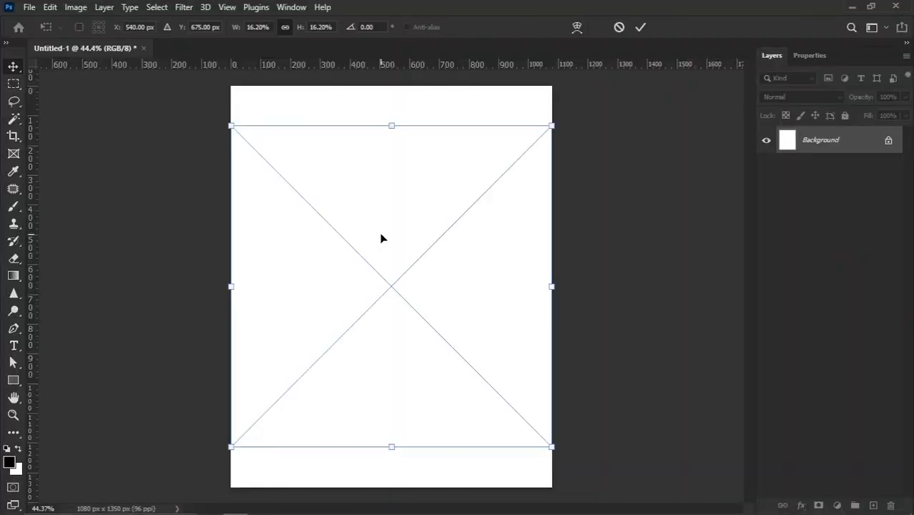
{"action": "left_click_drag", "start_coordinate": [391, 126], "coordinate": [395, 86]}
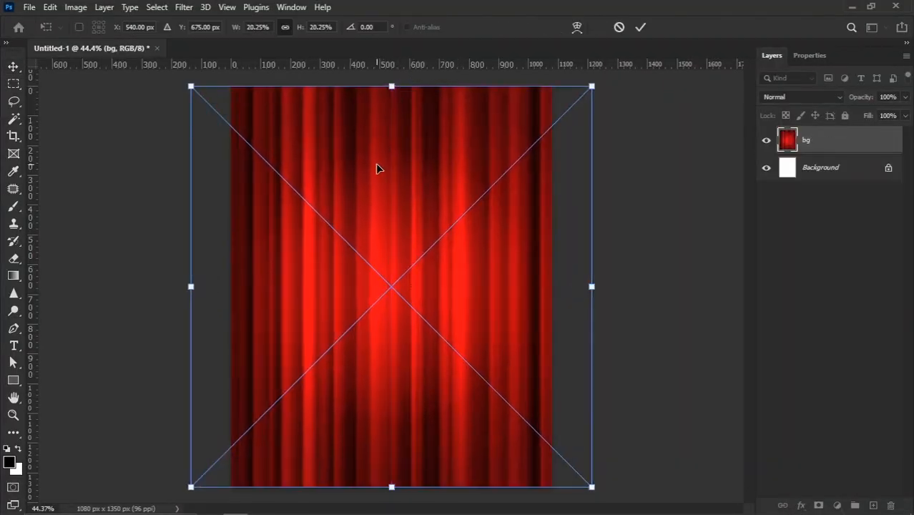
{"action": "key", "text": "Return"}
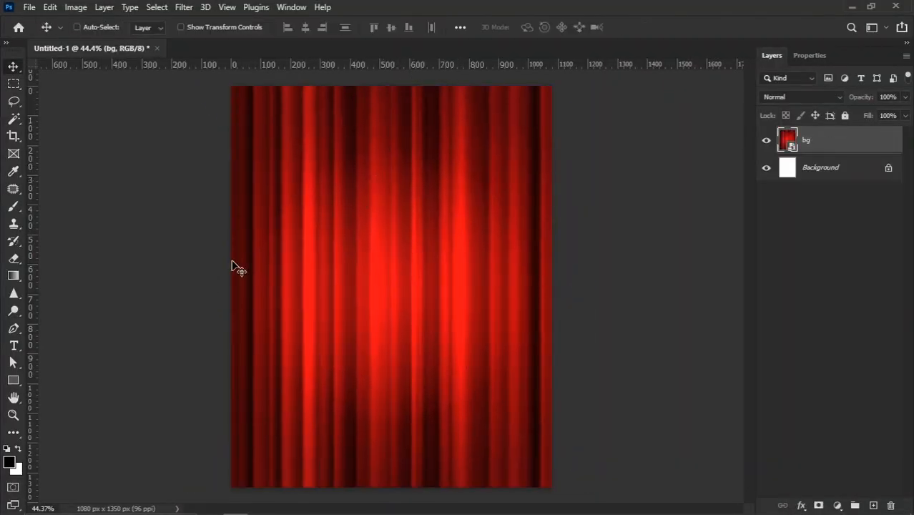
Step: Add the text YOUR LOGO in the upper part of the poster
{"action": "left_click", "coordinate": [15, 347]}
{"action": "left_click", "coordinate": [344, 186]}
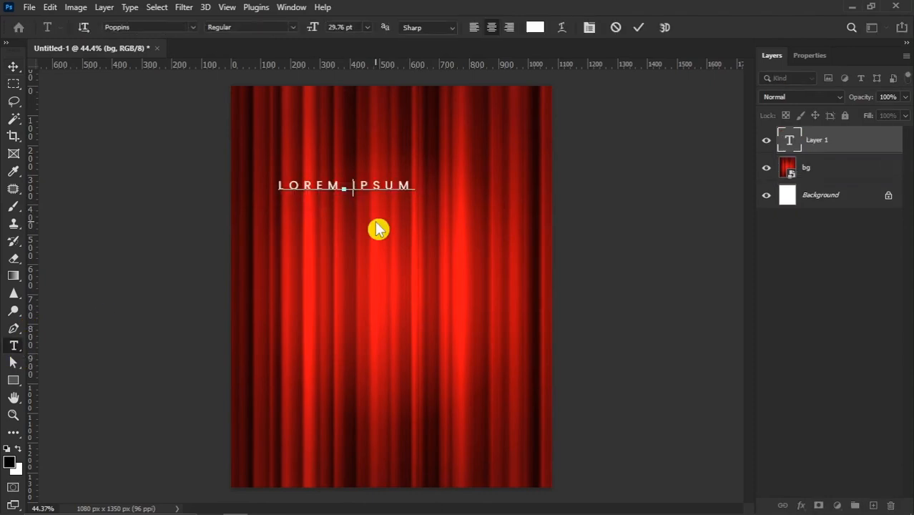
{"action": "type", "text": "YOUR LOGO"}
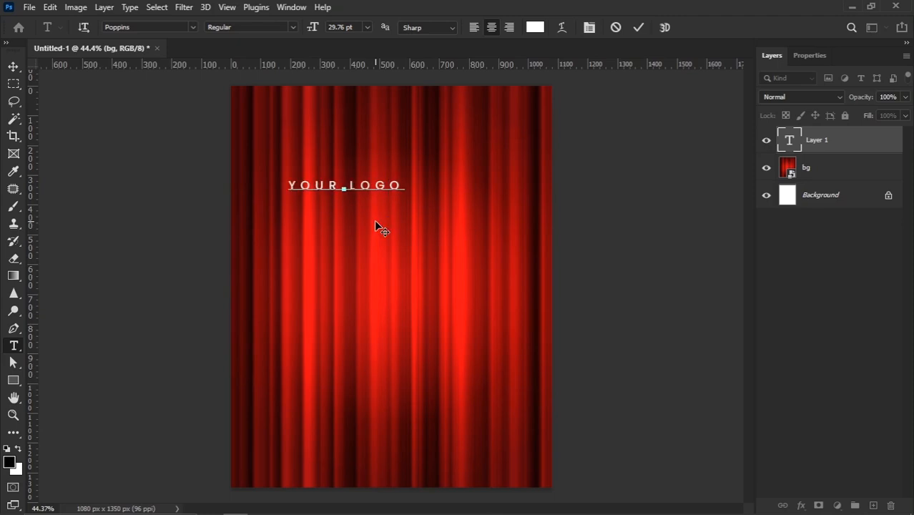
Step: Set the YOUR LOGO text to the Archivo Black font with tracking 0
{"action": "key", "text": "ctrl+a"}
{"action": "left_click", "coordinate": [589, 30]}
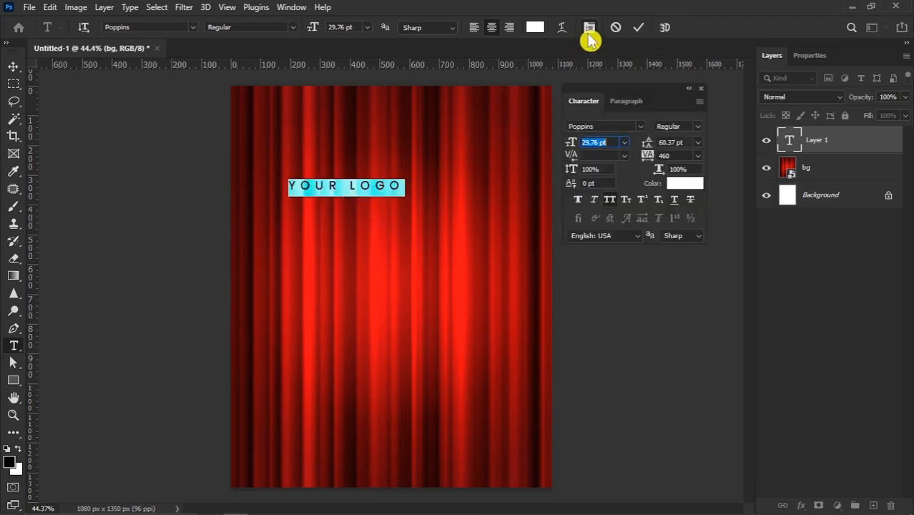
{"action": "left_click", "coordinate": [640, 128]}
{"action": "left_click", "coordinate": [629, 181]}
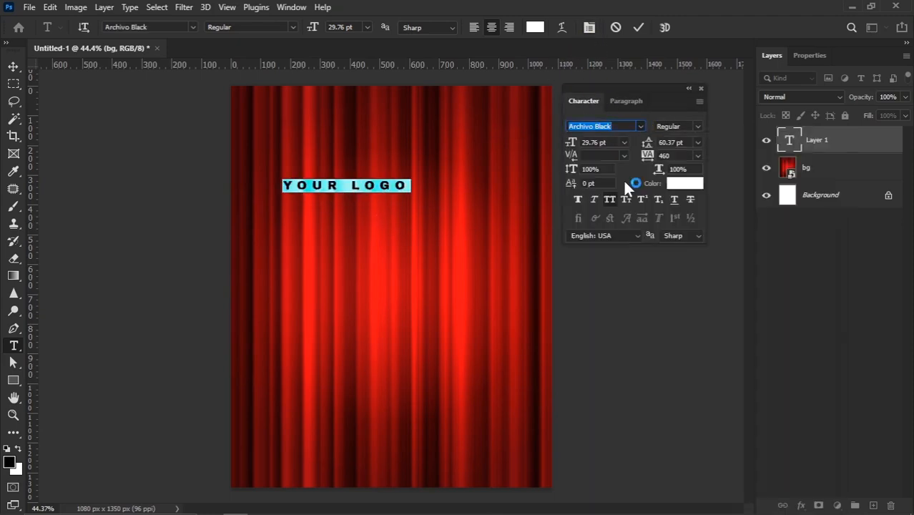
{"action": "left_click", "coordinate": [697, 156]}
{"action": "left_click", "coordinate": [672, 236]}
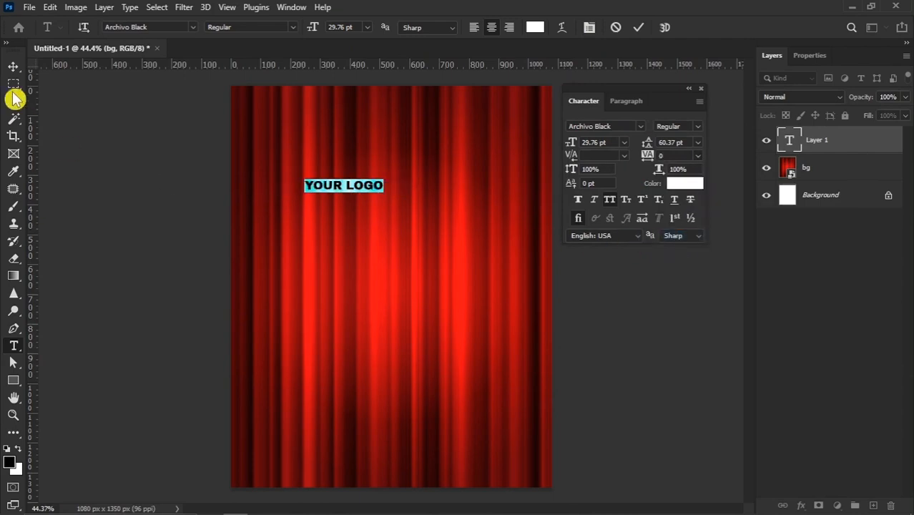
Step: Centre the YOUR LOGO text horizontally on the canvas
{"action": "left_click", "coordinate": [13, 67]}
{"action": "key", "text": "ctrl+a"}
{"action": "left_click", "coordinate": [306, 29]}
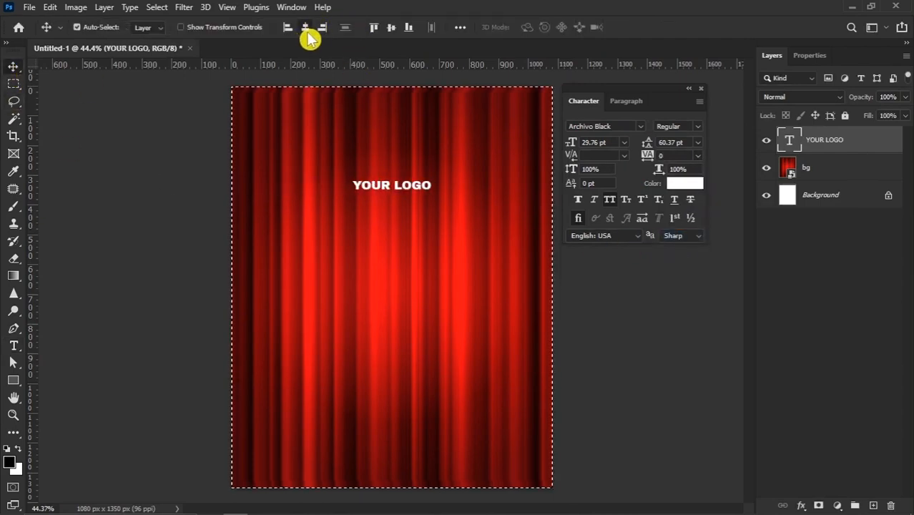
{"action": "key", "text": "ctrl+d"}
Step: Enlarge the YOUR LOGO text to about 80 pt and move it up near the poster's upper edge
{"action": "key", "text": "ctrl+t"}
{"action": "left_click_drag", "start_coordinate": [444, 173], "coordinate": [498, 140]}
{"action": "left_click_drag", "start_coordinate": [443, 184], "coordinate": [444, 111]}
{"action": "left_click_drag", "start_coordinate": [501, 133], "coordinate": [497, 131]}
{"action": "key", "text": "Return"}
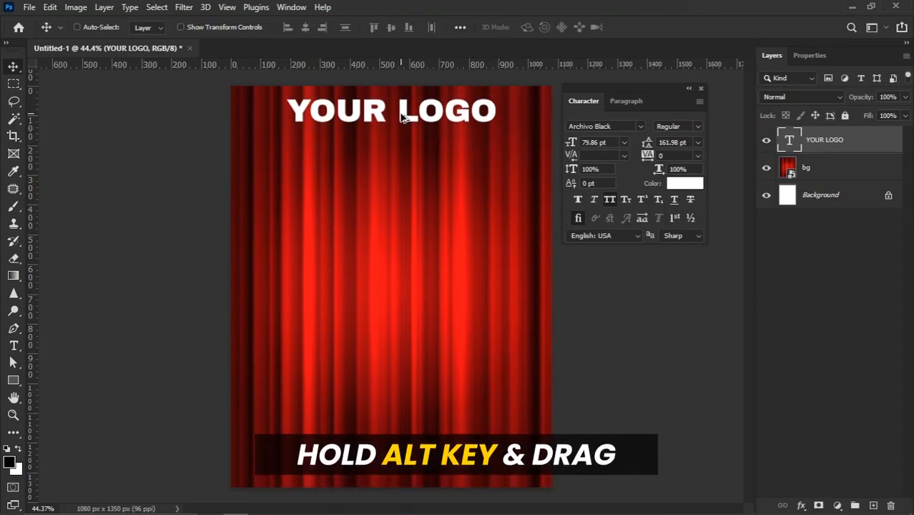
Step: Duplicate the YOUR LOGO text just below the original and change the copy's wording to PRESENTS
{"action": "left_click_drag", "start_coordinate": [402, 116], "coordinate": [404, 158]}
{"action": "double_click", "coordinate": [400, 157]}
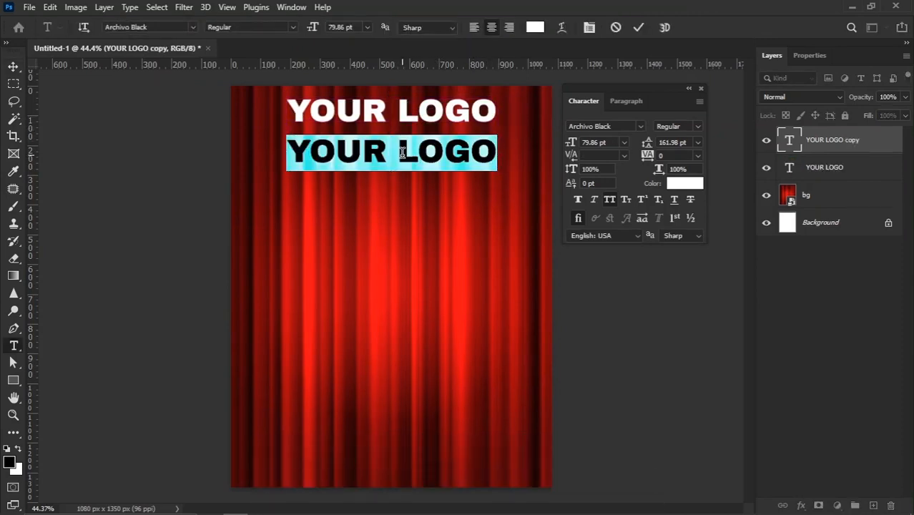
{"action": "type", "text": "PRE"}
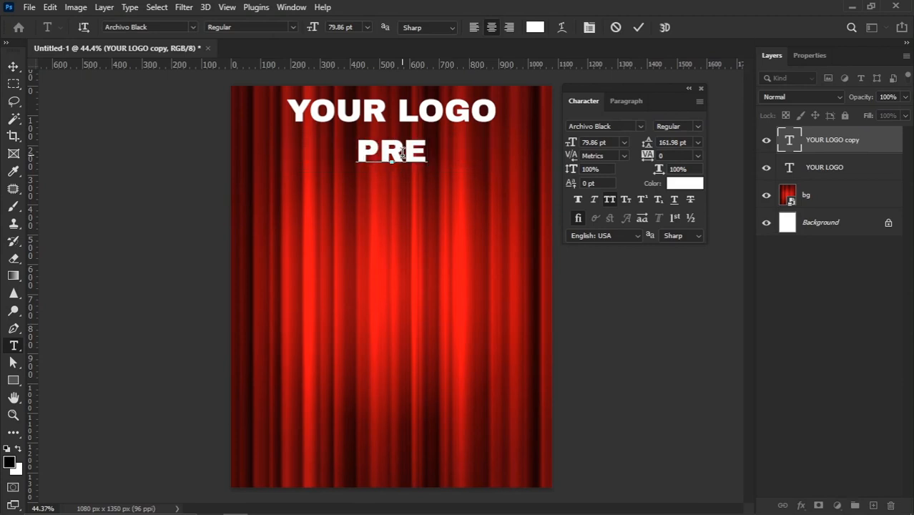
{"action": "type", "text": "SENTS"}
Step: Set the PRESENTS text to Poppins Regular with tracking 580 and size 35 pt
{"action": "key", "text": "ctrl+a"}
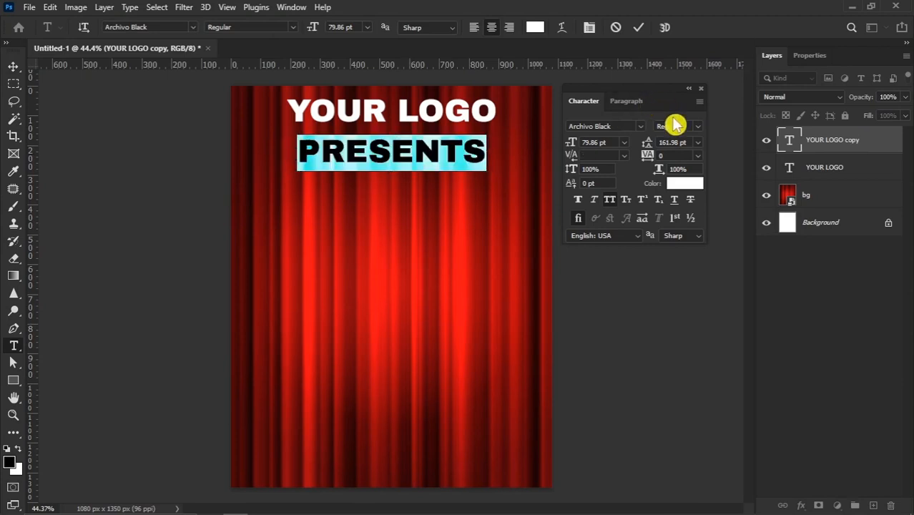
{"action": "left_click", "coordinate": [640, 126]}
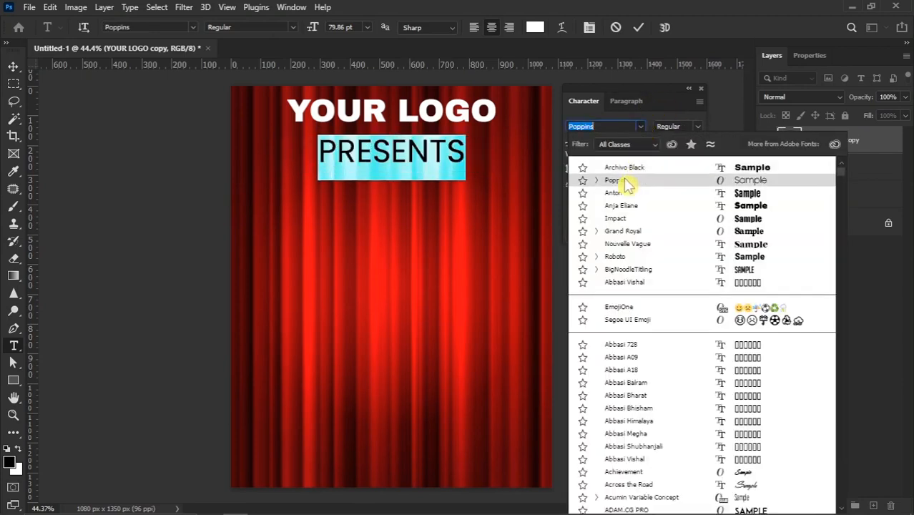
{"action": "left_click", "coordinate": [625, 182]}
{"action": "left_click_drag", "start_coordinate": [653, 161], "coordinate": [667, 159]}
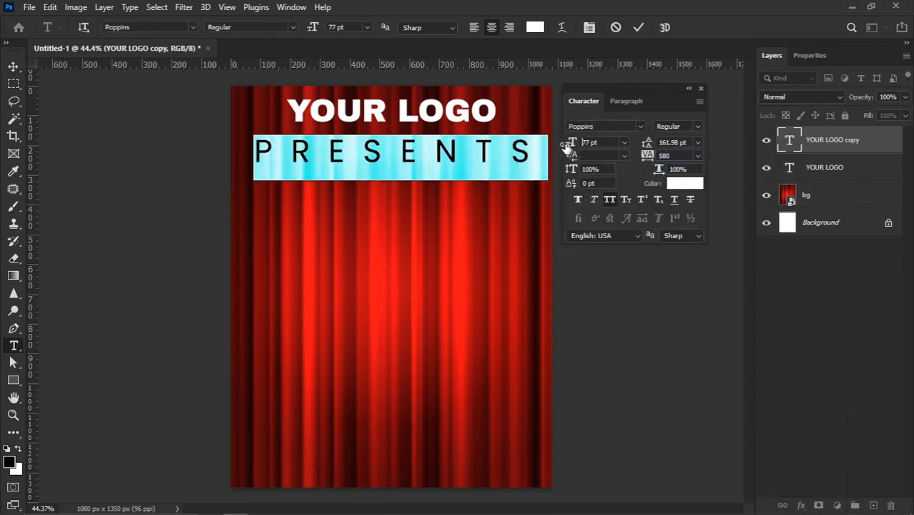
{"action": "left_click_drag", "start_coordinate": [567, 146], "coordinate": [540, 153]}
Step: Centre the PRESENTS text horizontally on the canvas
{"action": "left_click", "coordinate": [13, 66]}
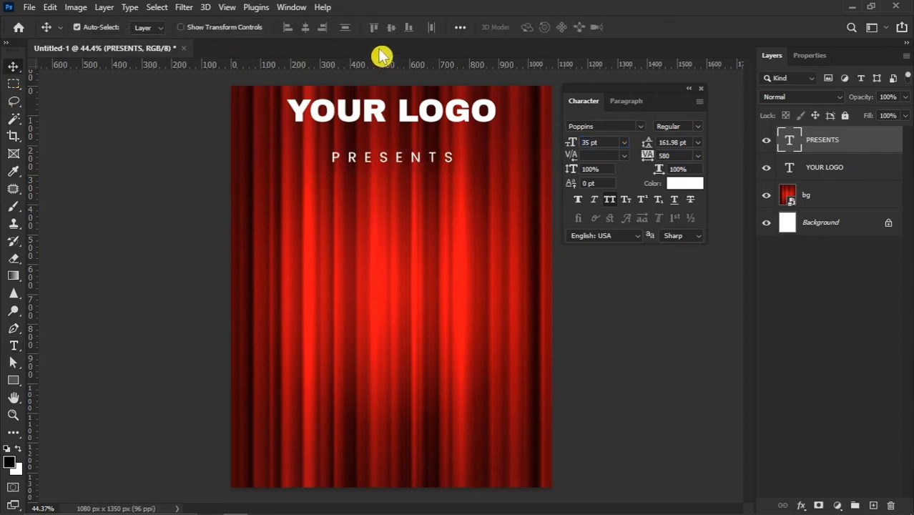
{"action": "key", "text": "ctrl+a"}
{"action": "left_click", "coordinate": [305, 27]}
{"action": "key", "text": "ctrl+d"}
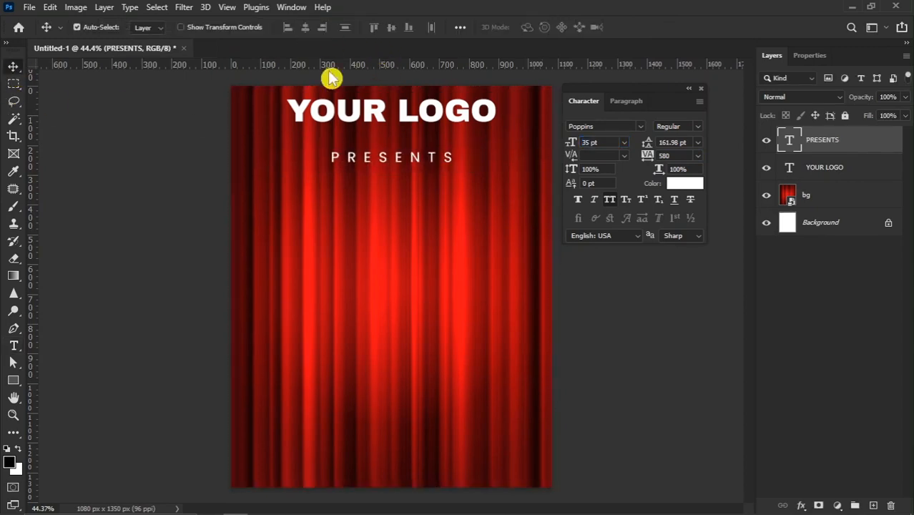
Step: Scale the PRESENTS text down to about 29 pt and move it up close beneath YOUR LOGO
{"action": "key", "text": "ctrl+t"}
{"action": "mouse_move", "coordinate": [459, 169]}
{"action": "left_mouse_down"}
{"action": "mouse_move", "coordinate": [411, 158]}
{"action": "mouse_move", "coordinate": [415, 141]}
{"action": "mouse_move", "coordinate": [451, 153]}
{"action": "left_mouse_up"}
{"action": "key", "text": "Return"}
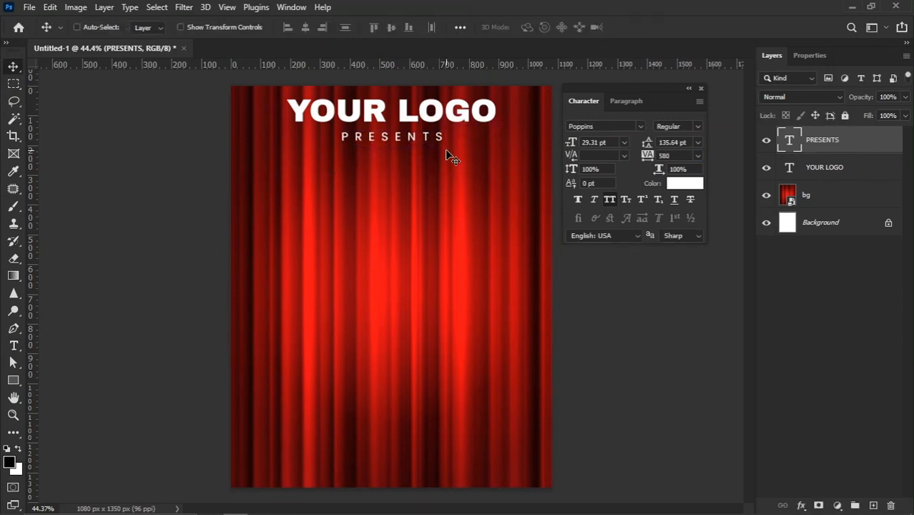
Step: Draw a yellow rectangle about 597 by 272 px below the PRESENTS text and round its corners
{"action": "right_click", "coordinate": [18, 387]}
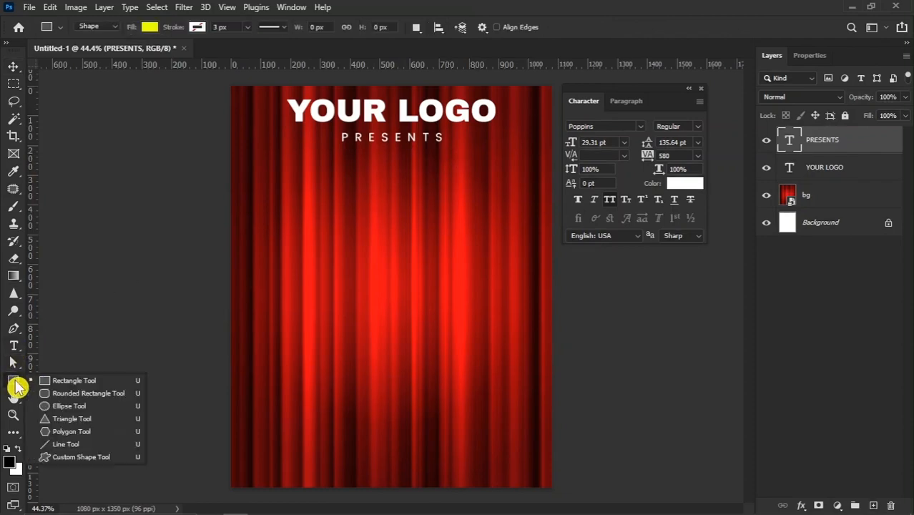
{"action": "left_click", "coordinate": [55, 381]}
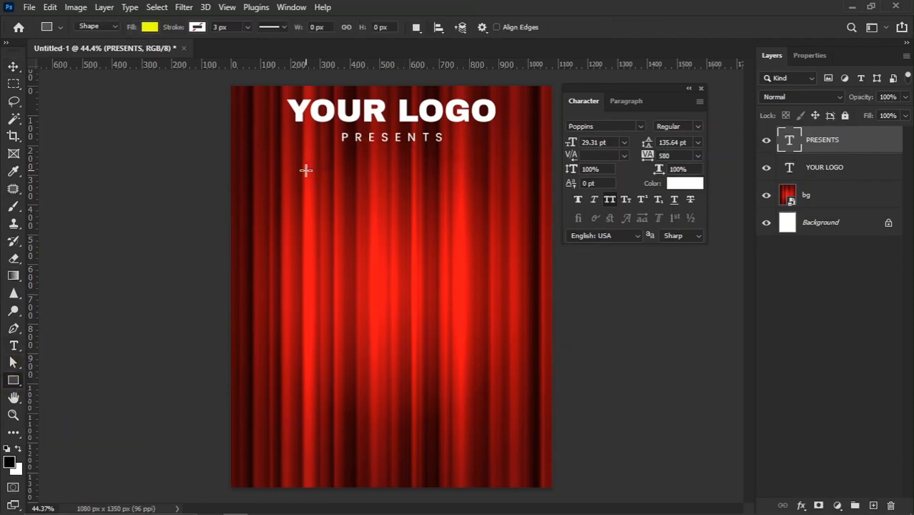
{"action": "left_click_drag", "start_coordinate": [306, 169], "coordinate": [482, 251]}
{"action": "left_click_drag", "start_coordinate": [320, 188], "coordinate": [326, 189]}
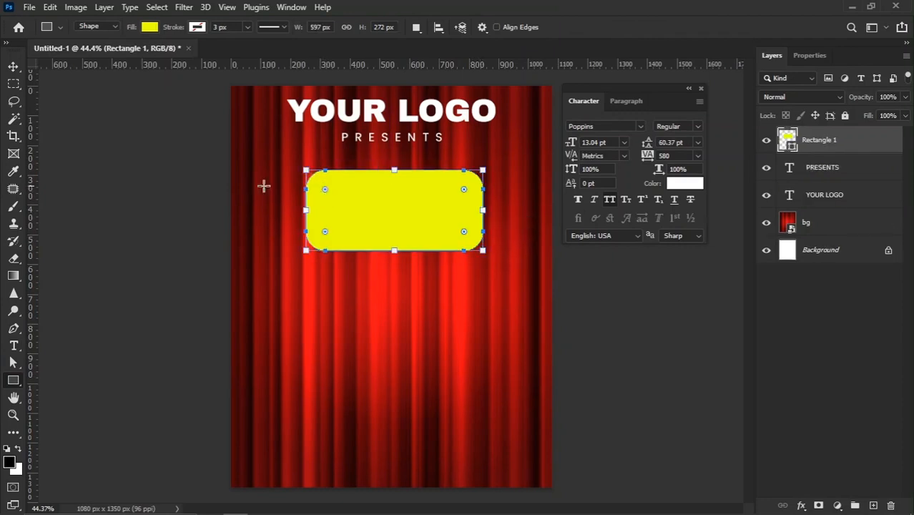
{"action": "left_click", "coordinate": [13, 66]}
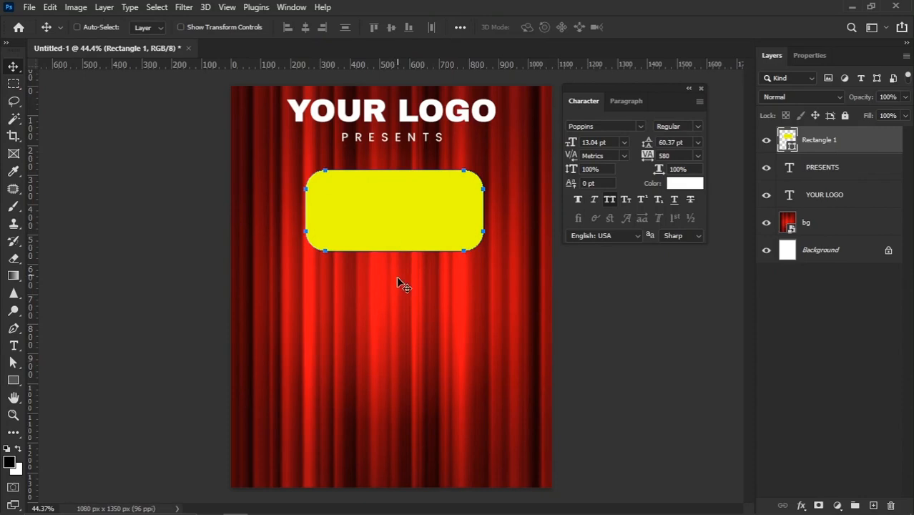
Step: Apply a Perspective transform to the yellow rectangle, flaring its upper edge outward by about 13.5° to form a trapezoid
{"action": "left_click", "coordinate": [700, 87]}
{"action": "key", "text": "ctrl+t"}
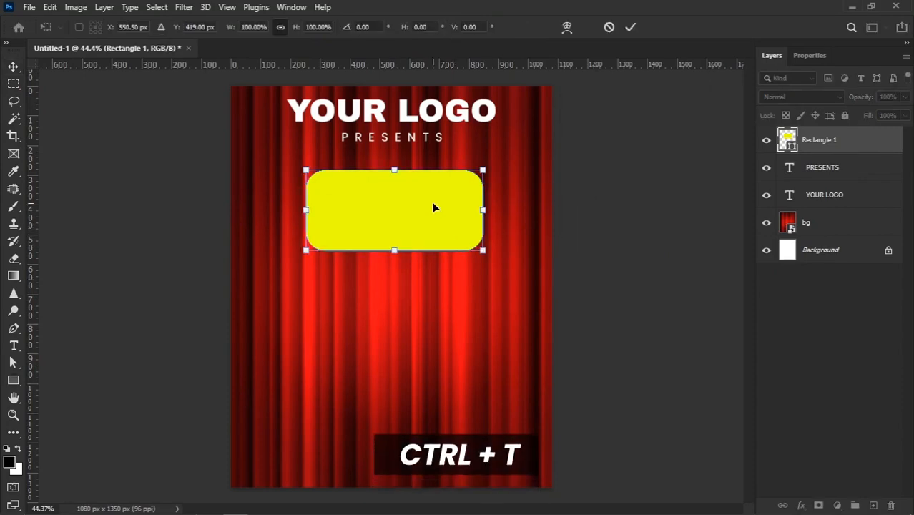
{"action": "right_click", "coordinate": [433, 204]}
{"action": "left_click", "coordinate": [478, 285]}
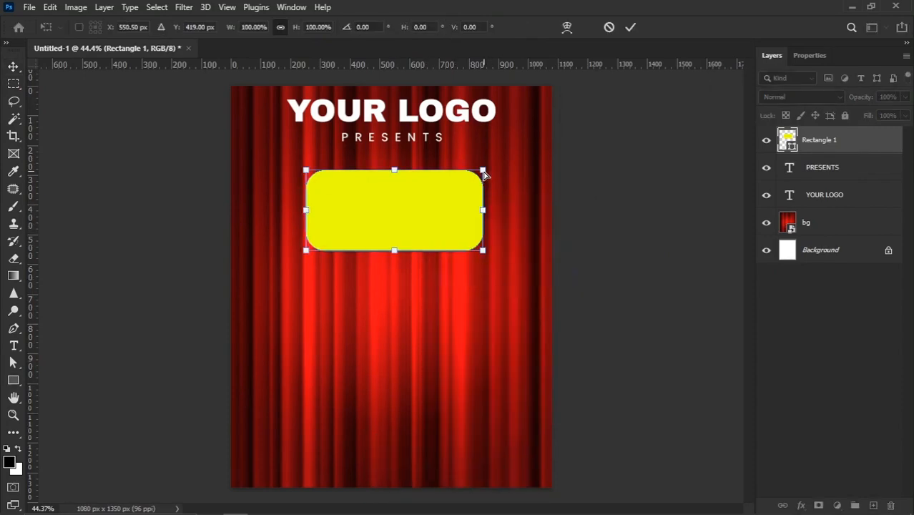
{"action": "left_click_drag", "start_coordinate": [483, 172], "coordinate": [505, 175]}
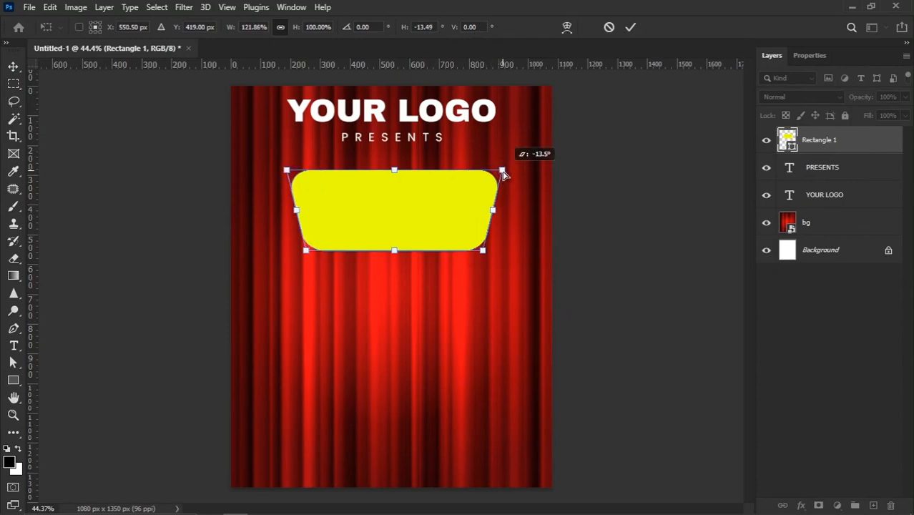
{"action": "left_click", "coordinate": [394, 253]}
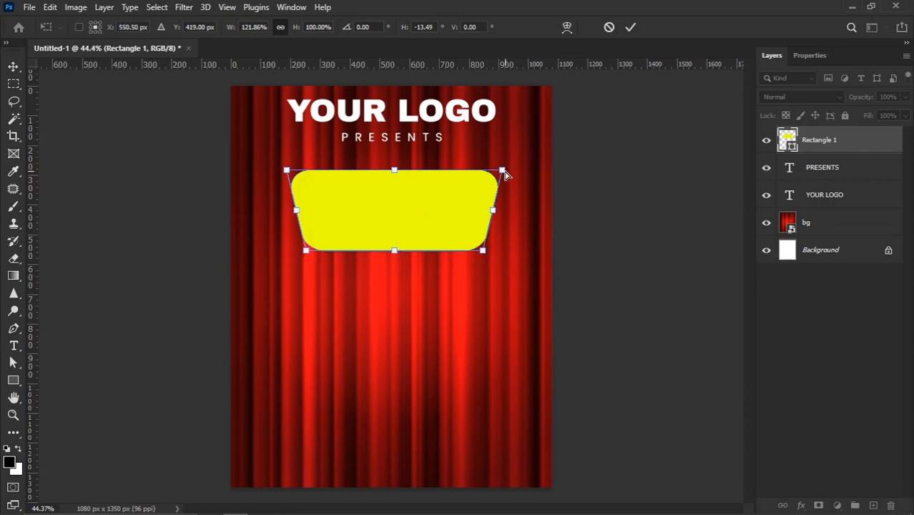
{"action": "key", "text": "Return"}
Step: Centre the yellow trapezoid beneath the PRESENTS text and scale it up to about 110%
{"action": "left_click", "coordinate": [417, 205]}
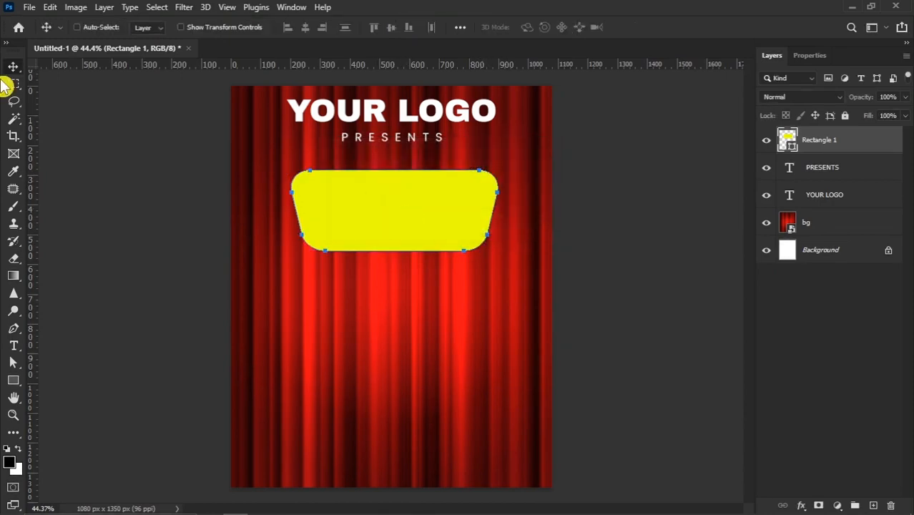
{"action": "left_click_drag", "start_coordinate": [412, 208], "coordinate": [394, 213]}
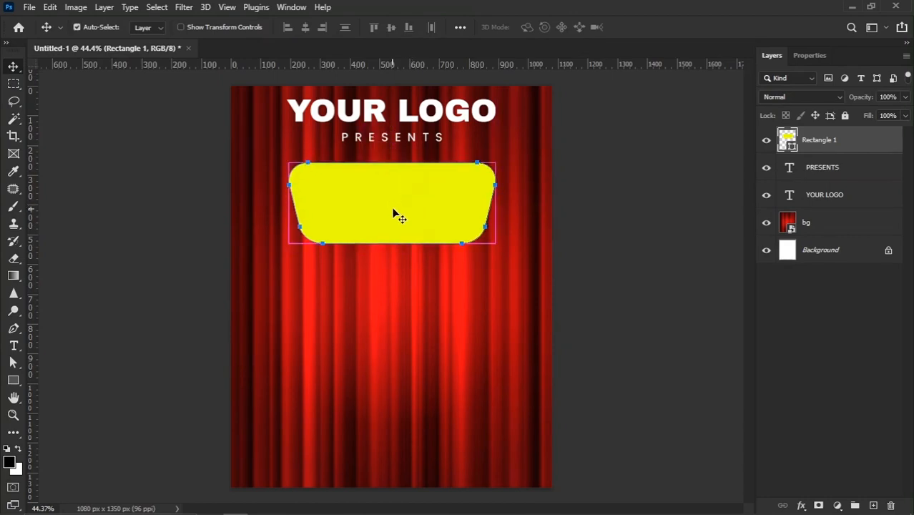
{"action": "key", "text": "ctrl+t"}
{"action": "left_click_drag", "start_coordinate": [494, 245], "coordinate": [504, 248]}
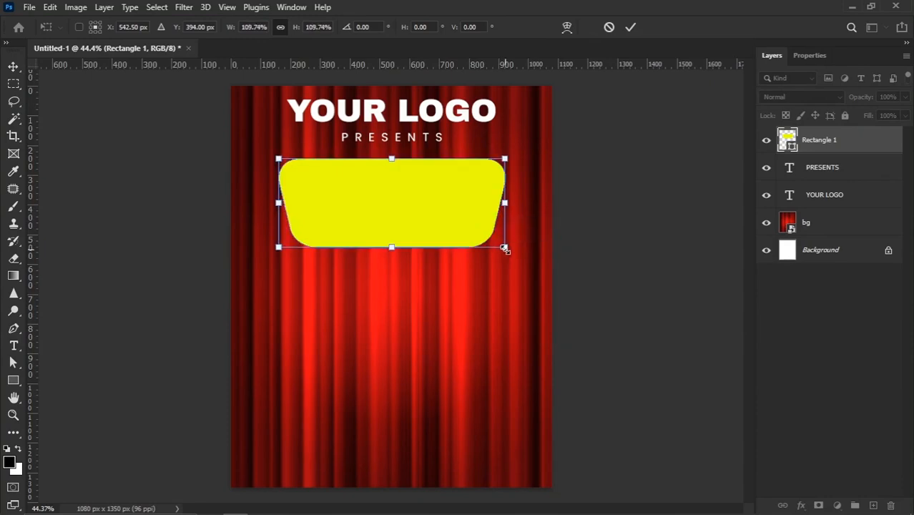
{"action": "key", "text": "Return"}
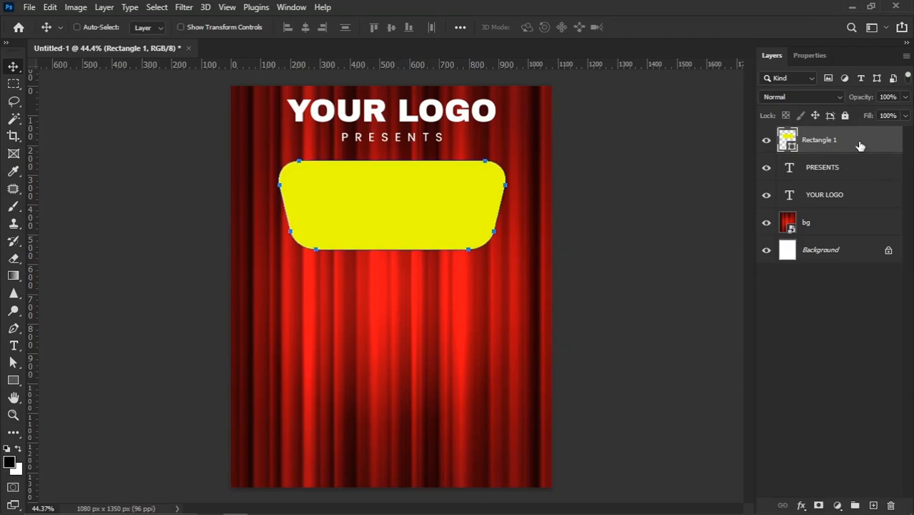
Step: Duplicate the yellow trapezoid's layer and hide the copy
{"action": "left_click_drag", "start_coordinate": [860, 146], "coordinate": [873, 505]}
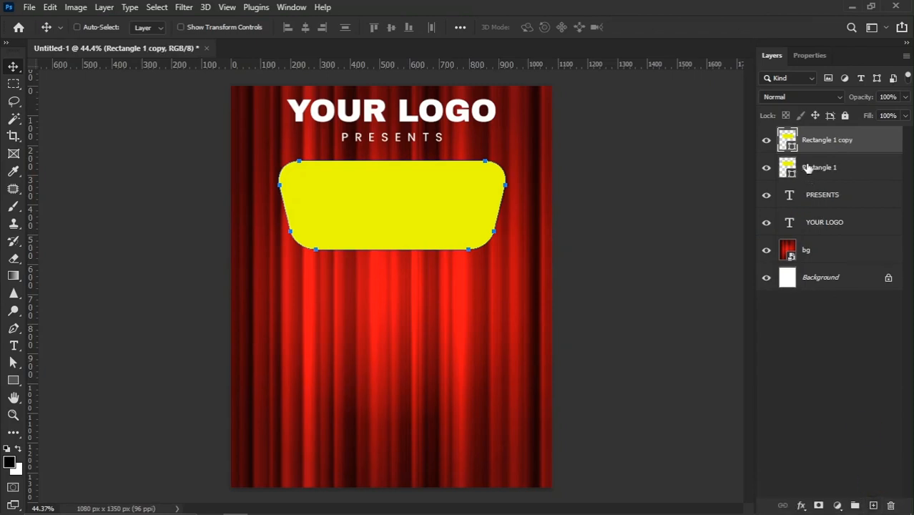
{"action": "left_click", "coordinate": [766, 143]}
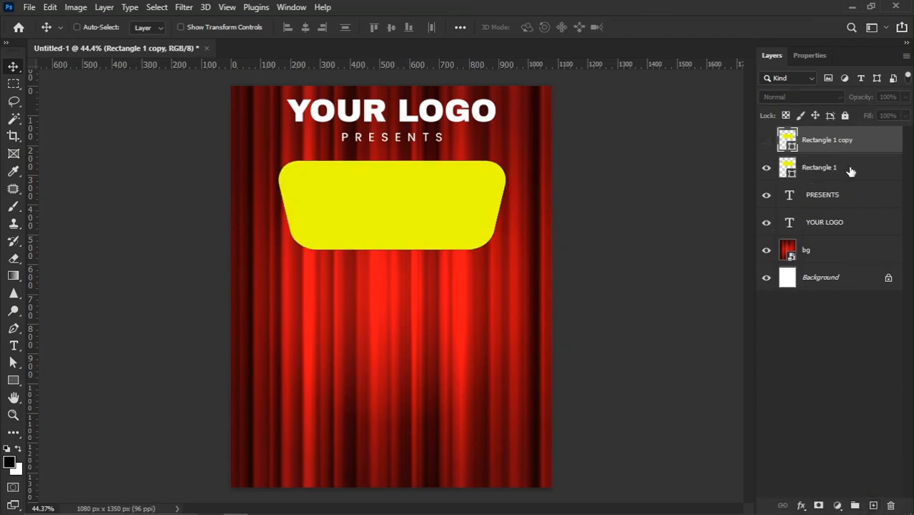
Step: Add a black Color Overlay at 100% opacity to the original trapezoid layer, Rectangle 1
{"action": "left_click", "coordinate": [850, 170]}
{"action": "double_click", "coordinate": [858, 167]}
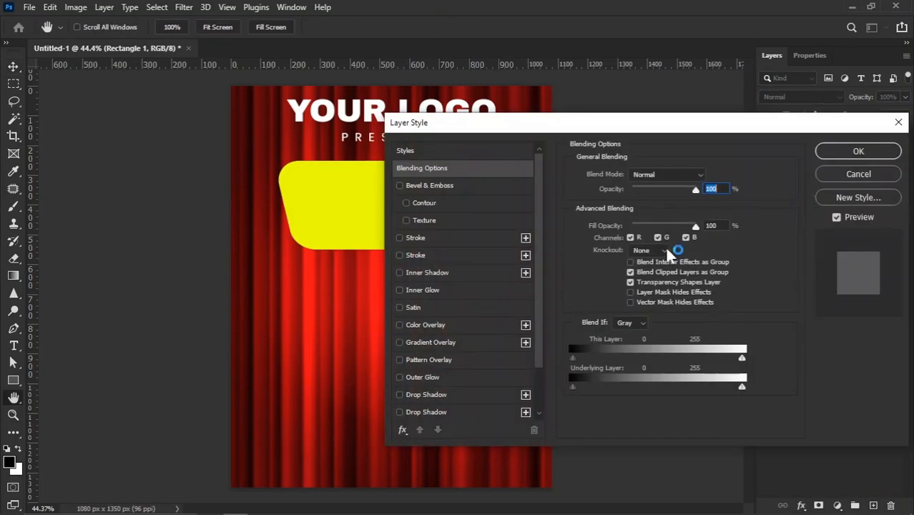
{"action": "left_click", "coordinate": [438, 325]}
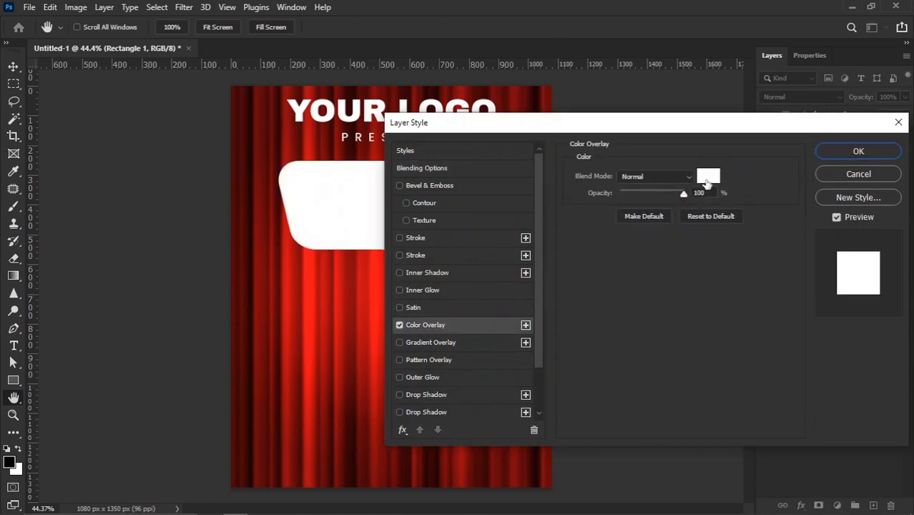
{"action": "left_click", "coordinate": [707, 183]}
{"action": "left_click_drag", "start_coordinate": [647, 311], "coordinate": [552, 507]}
{"action": "left_click", "coordinate": [859, 270]}
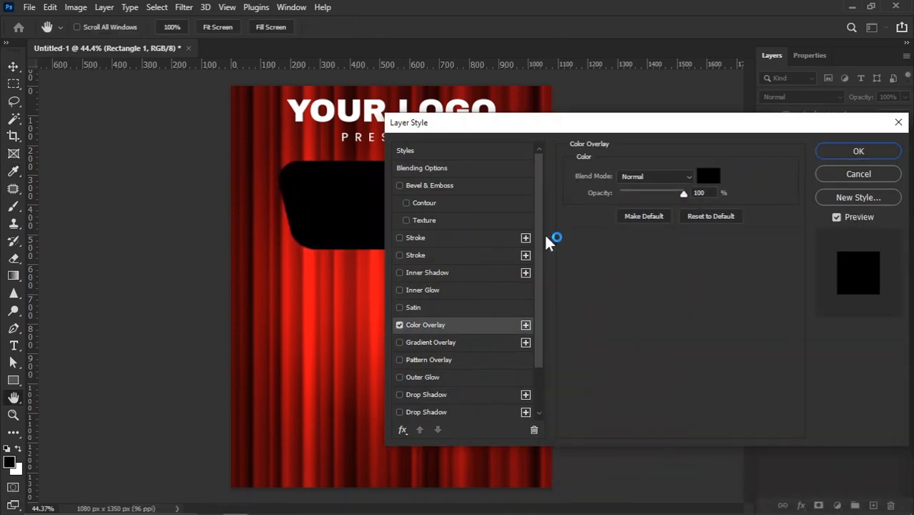
Step: Add an outside red (#ff000a) Stroke of 15 px at 100% opacity to the black trapezoid
{"action": "left_click", "coordinate": [418, 256]}
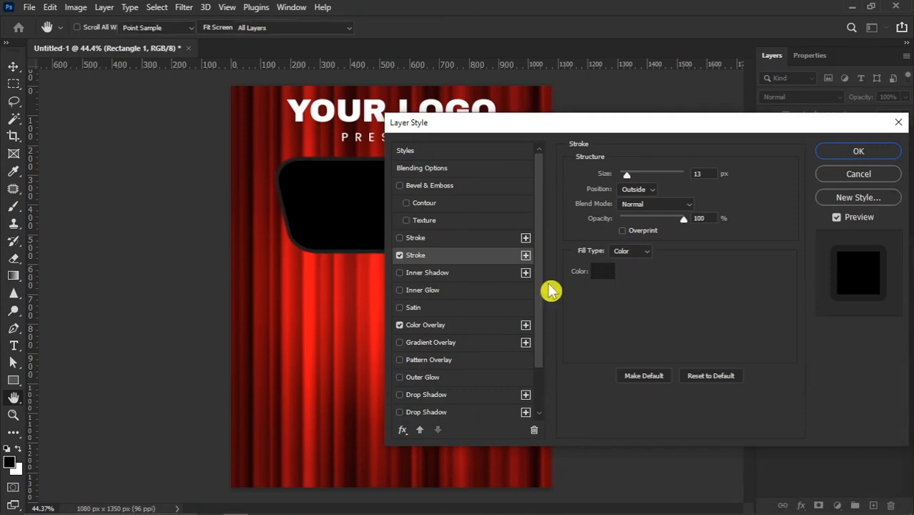
{"action": "left_click", "coordinate": [605, 274]}
{"action": "left_click", "coordinate": [379, 269]}
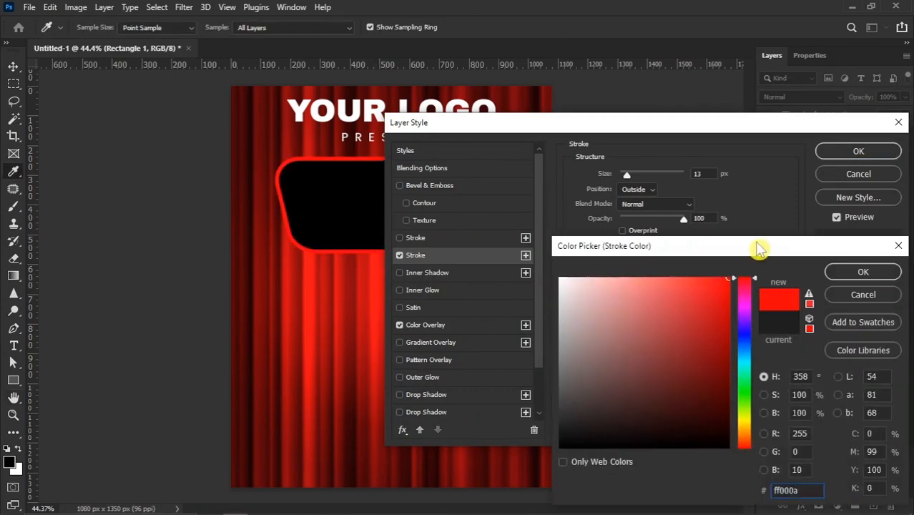
{"action": "left_click", "coordinate": [864, 272]}
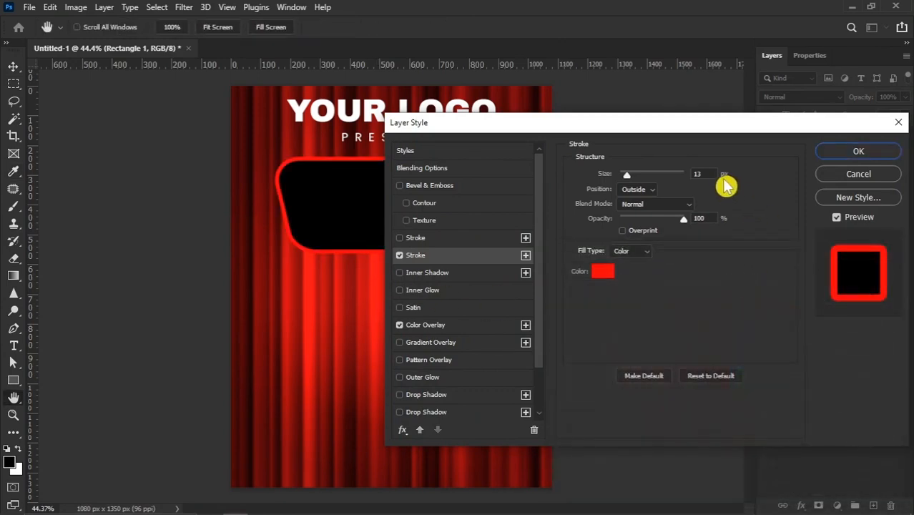
{"action": "key", "text": "Up"}
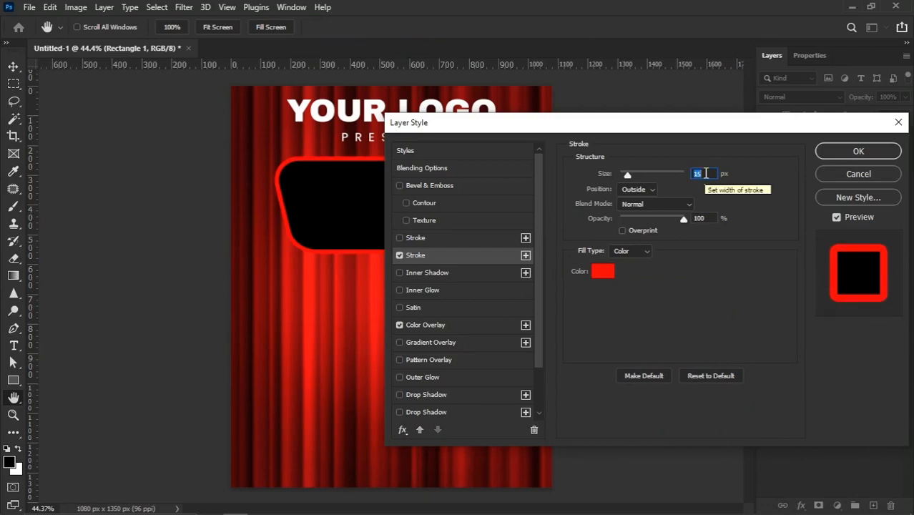
Step: Add a second outside Stroke to the black trapezoid in yellow (#ffd800), 27 px wide, and apply the layer style
{"action": "left_click", "coordinate": [526, 256]}
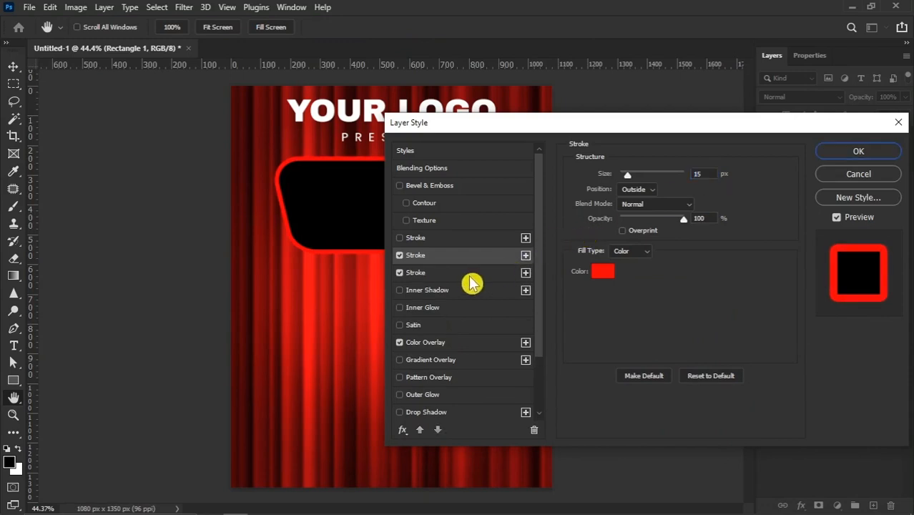
{"action": "left_click", "coordinate": [607, 271]}
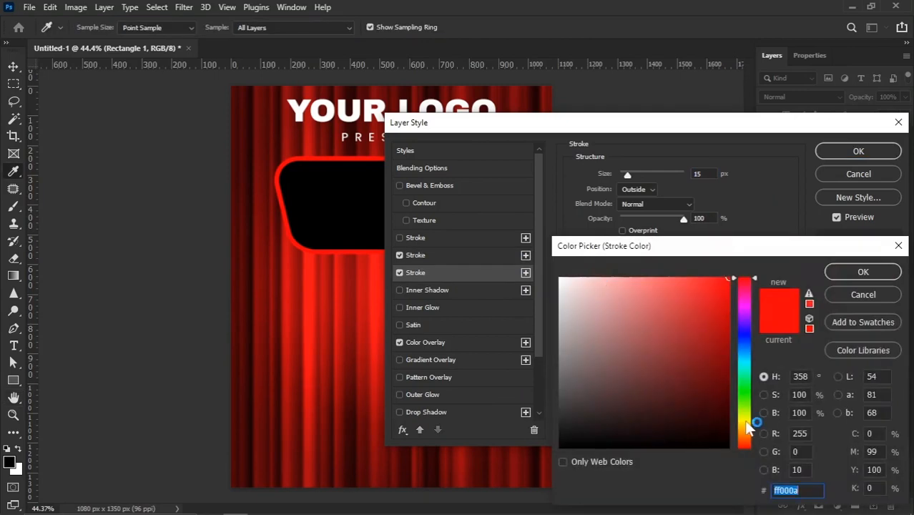
{"action": "left_click", "coordinate": [745, 425]}
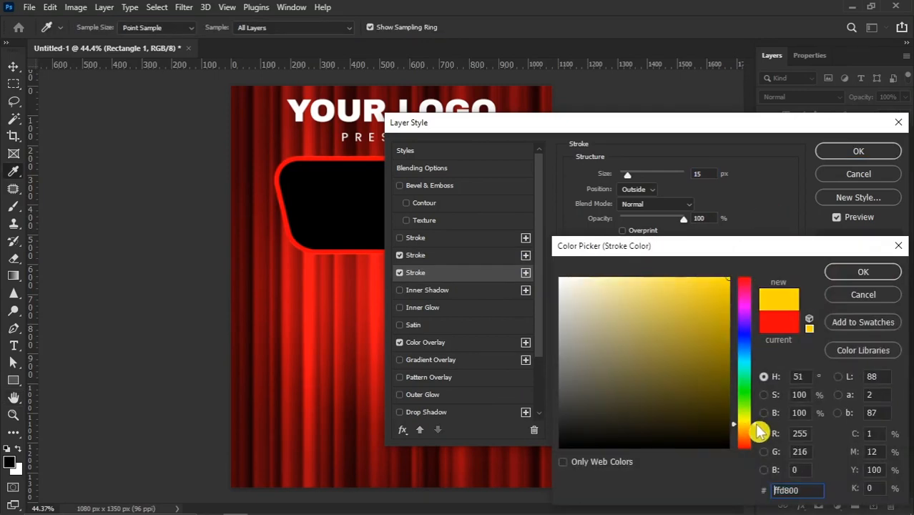
{"action": "left_click", "coordinate": [858, 272]}
{"action": "left_click", "coordinate": [704, 173]}
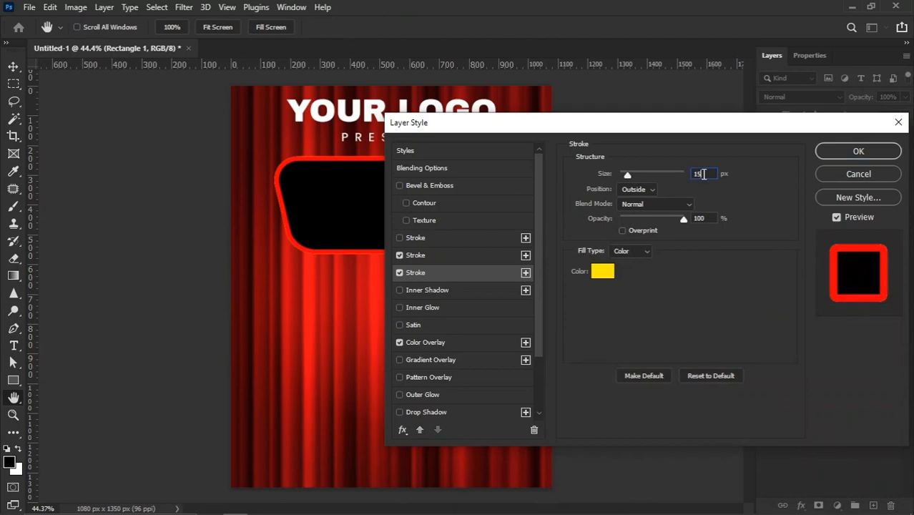
{"action": "key", "text": "Up"}
{"action": "key", "text": "Up"}
{"action": "key", "text": "Up"}
{"action": "key", "text": "Up"}
{"action": "key", "text": "Up"}
{"action": "key", "text": "Up"}
{"action": "key", "text": "Up"}
{"action": "key", "text": "Up"}
{"action": "key", "text": "Up"}
{"action": "key", "text": "Up"}
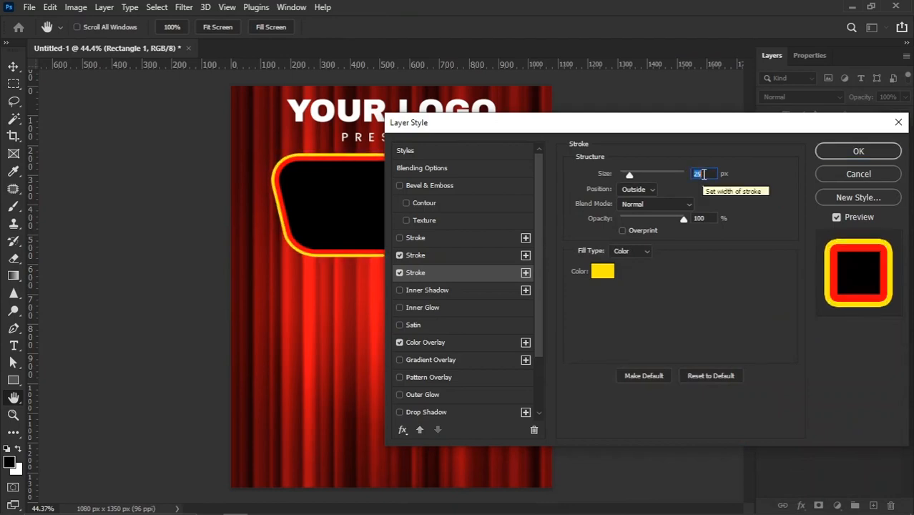
{"action": "key", "text": "Up"}
{"action": "key", "text": "Up"}
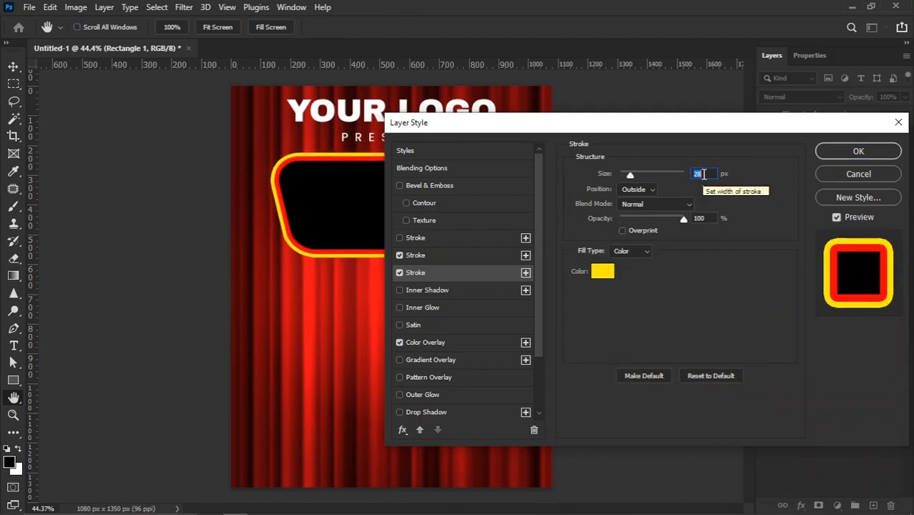
{"action": "key", "text": "Down"}
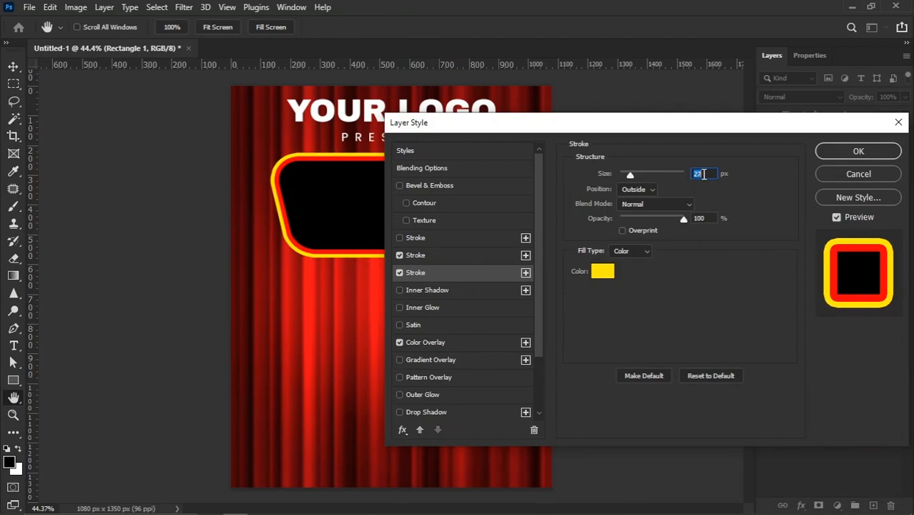
{"action": "left_click", "coordinate": [846, 157]}
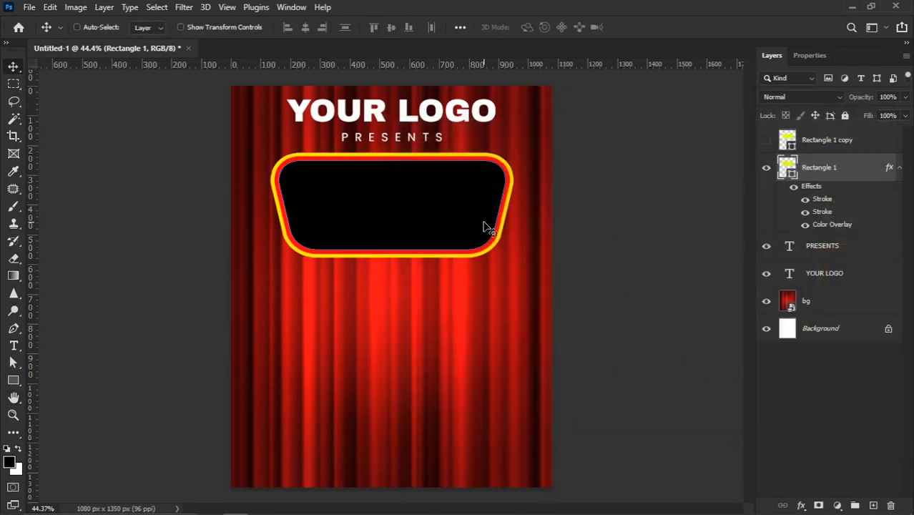
Step: Show the hidden Rectangle 1 copy layer and set its shape fill to none
{"action": "scroll", "coordinate": [435, 182], "scroll_direction": "up", "scroll_amount": 2}
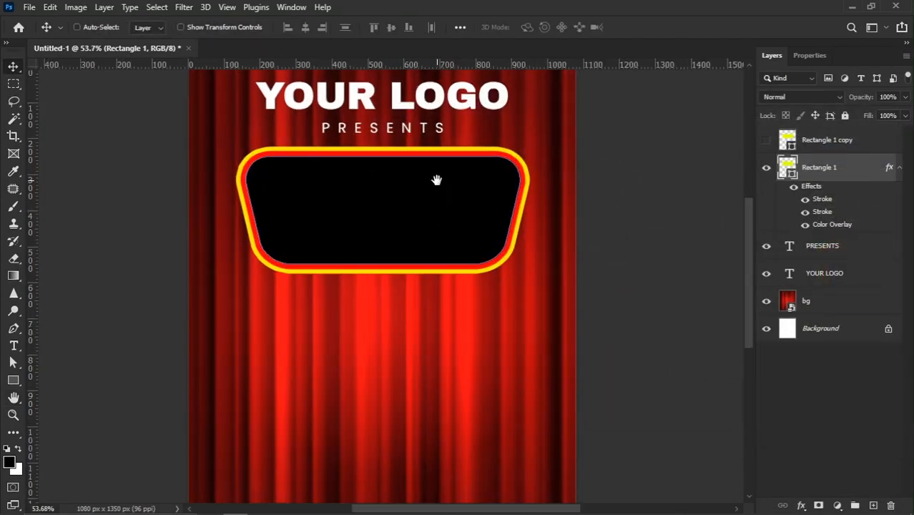
{"action": "left_click", "coordinate": [828, 146]}
{"action": "left_click", "coordinate": [766, 140]}
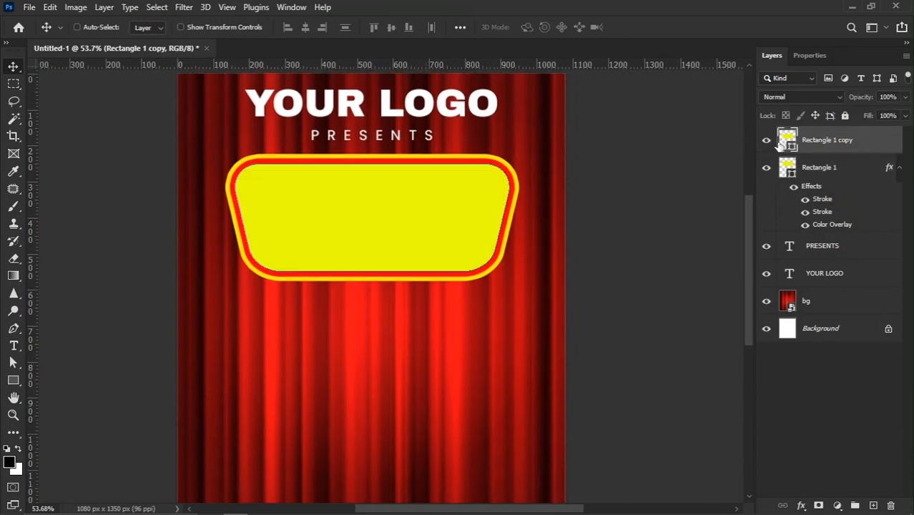
{"action": "left_click", "coordinate": [15, 380]}
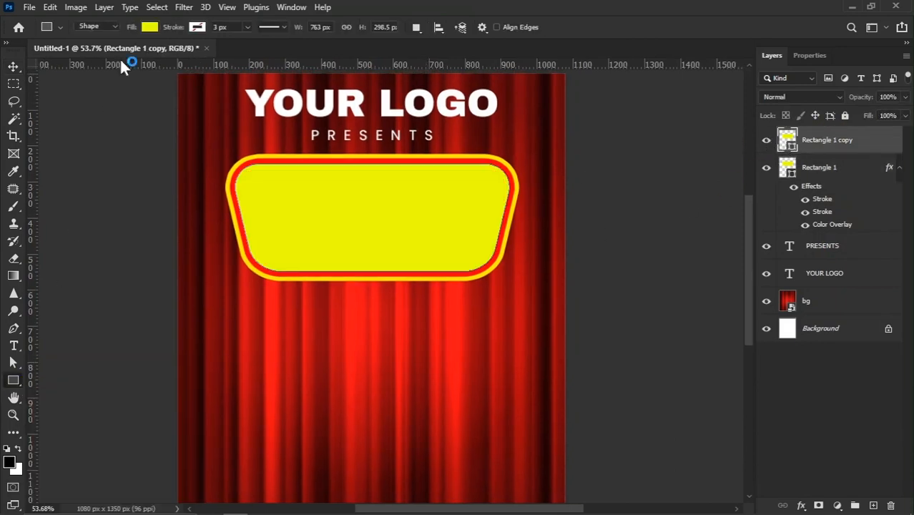
{"action": "left_click", "coordinate": [151, 30]}
{"action": "left_click", "coordinate": [71, 53]}
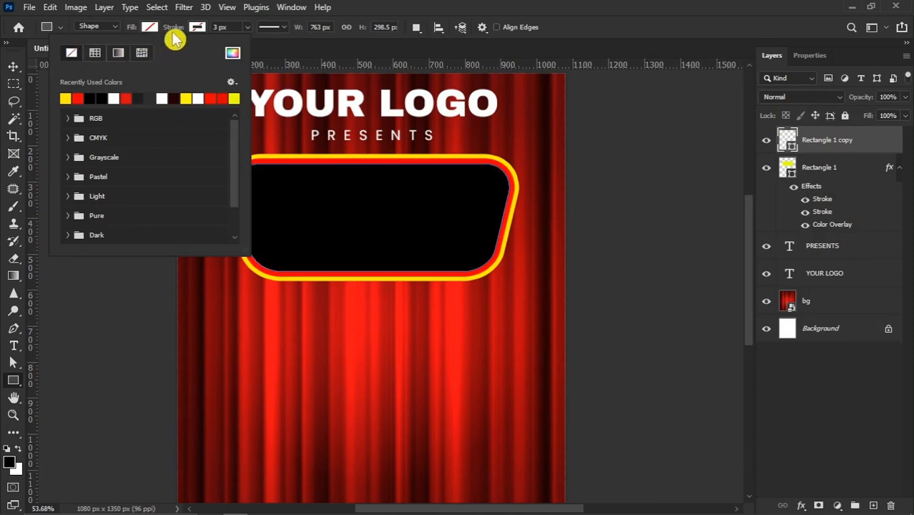
Step: Give the Rectangle 1 copy shape a white dotted stroke 11 px wide
{"action": "left_click", "coordinate": [197, 28]}
{"action": "left_click", "coordinate": [162, 98]}
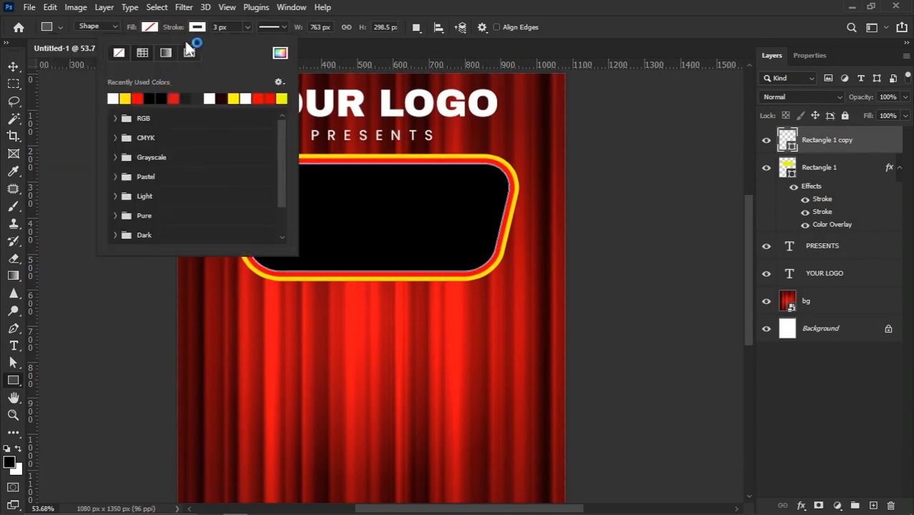
{"action": "left_click", "coordinate": [232, 26]}
{"action": "left_click", "coordinate": [272, 27]}
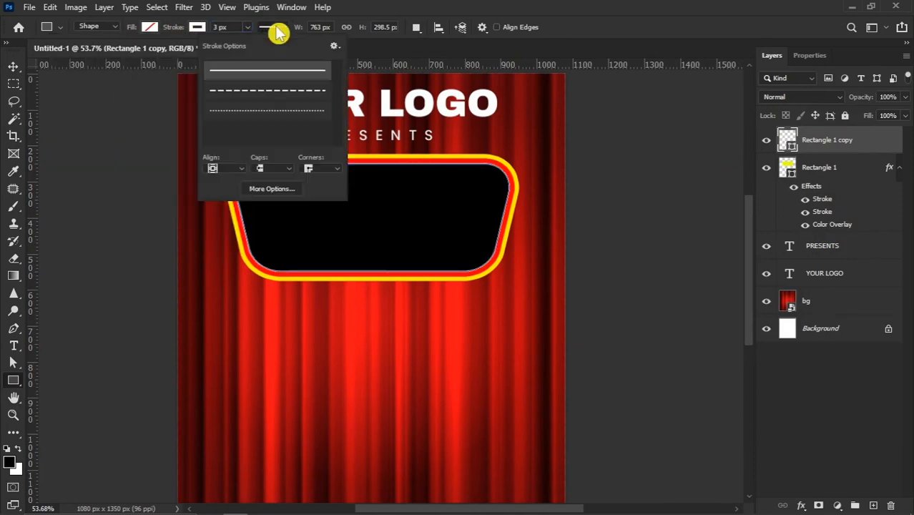
{"action": "left_click", "coordinate": [255, 112]}
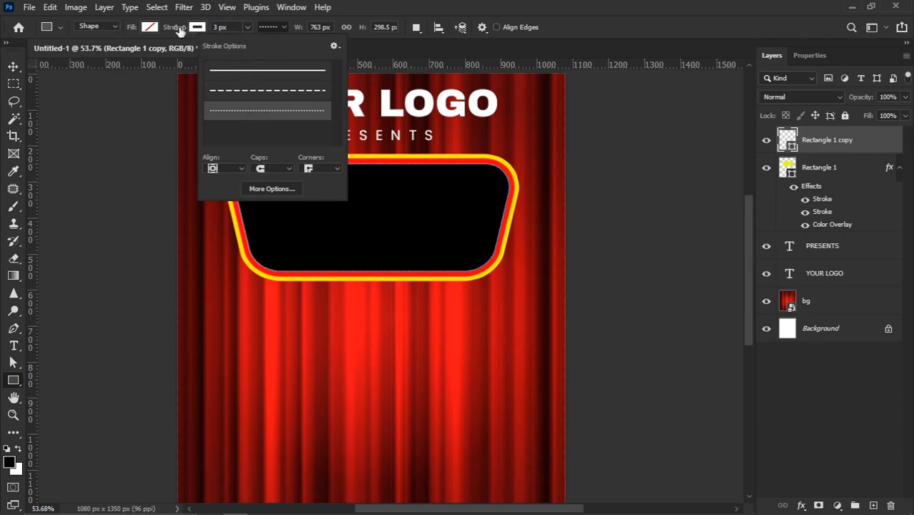
{"action": "left_click_drag", "start_coordinate": [178, 27], "coordinate": [185, 29]}
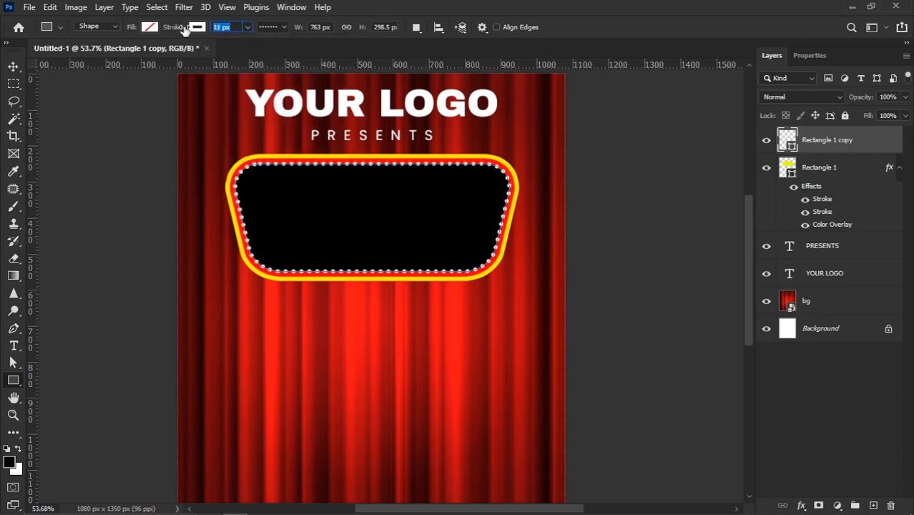
{"action": "left_click", "coordinate": [226, 26]}
{"action": "key", "text": "Down"}
{"action": "left_click", "coordinate": [13, 66]}
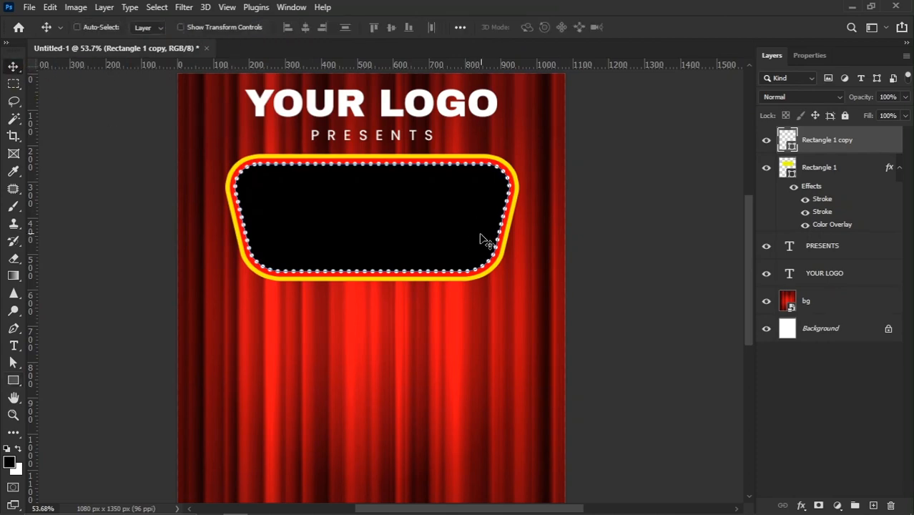
Step: Stretch the dotted outline symmetrically to about 778 × 313 px so its dots run along the middle of the red border
{"action": "key", "text": "ctrl+t"}
{"action": "scroll", "coordinate": [402, 171], "scroll_direction": "up", "scroll_amount": 5}
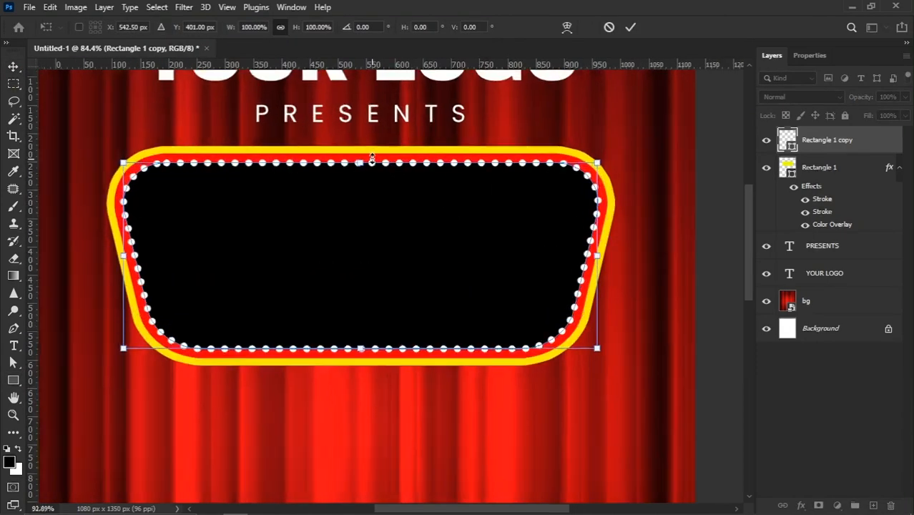
{"action": "left_click_drag", "start_coordinate": [359, 161], "coordinate": [357, 153]}
{"action": "scroll", "coordinate": [296, 249], "scroll_direction": "right", "scroll_amount": 5}
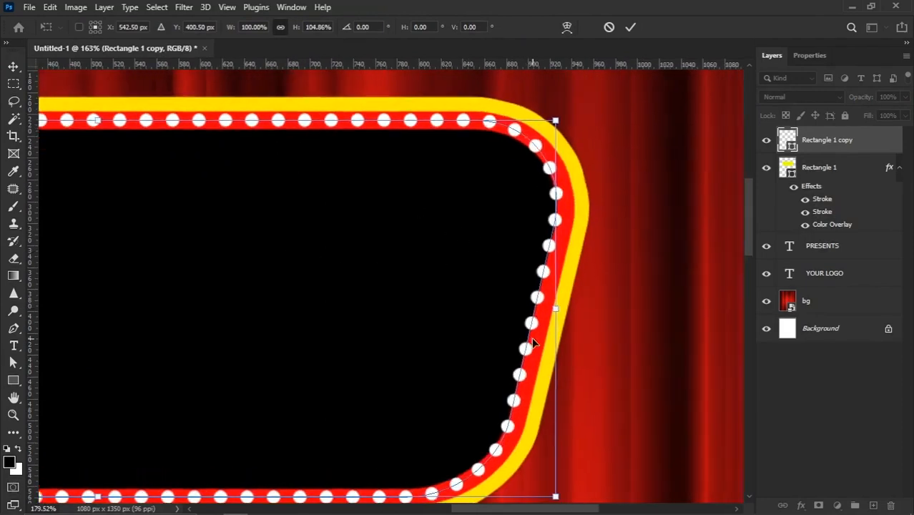
{"action": "scroll", "coordinate": [563, 296], "scroll_direction": "up", "scroll_amount": 3}
{"action": "left_click_drag", "start_coordinate": [563, 295], "coordinate": [577, 291]}
{"action": "scroll", "coordinate": [572, 293], "scroll_direction": "down", "scroll_amount": 2}
{"action": "scroll", "coordinate": [555, 295], "scroll_direction": "down", "scroll_amount": 1}
{"action": "key", "text": "Return"}
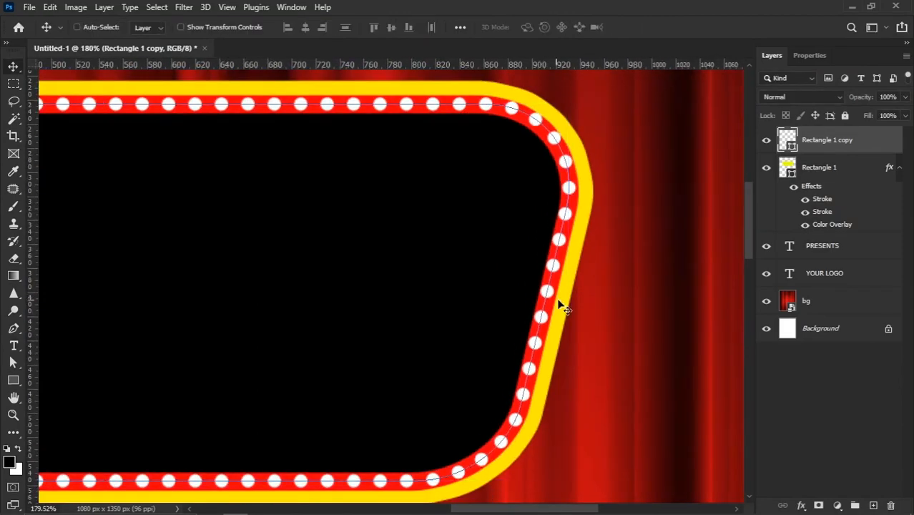
{"action": "scroll", "coordinate": [562, 299], "scroll_direction": "down", "scroll_amount": 3}
{"action": "scroll", "coordinate": [593, 277], "scroll_direction": "down", "scroll_amount": 1}
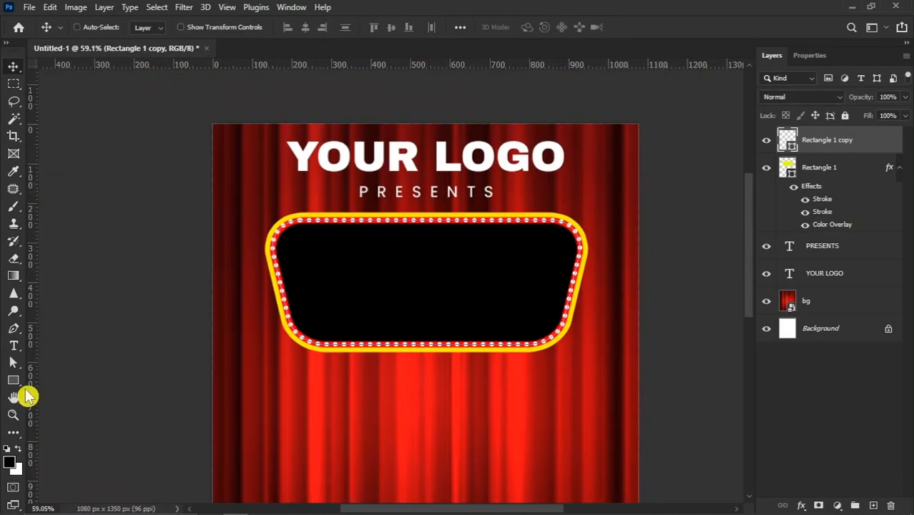
Step: Reduce the dotted outline's stroke width to 8 px
{"action": "left_click", "coordinate": [13, 381]}
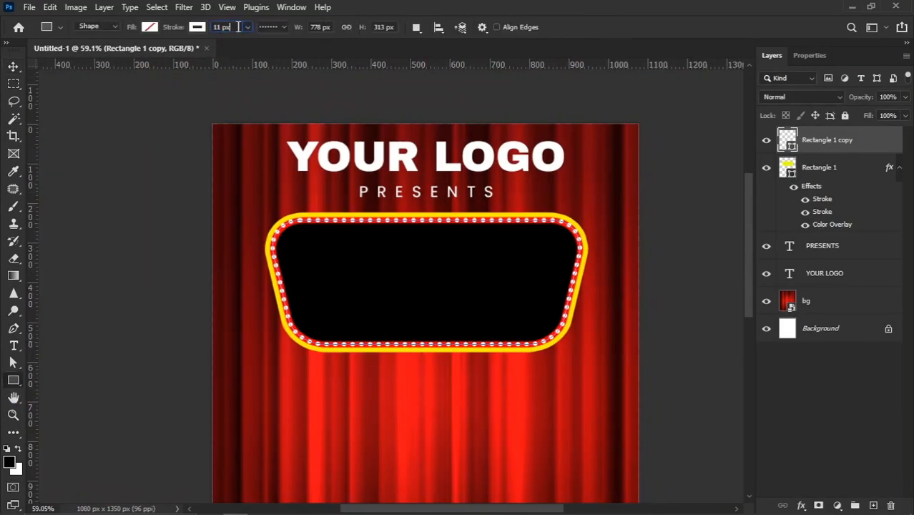
{"action": "key", "text": "Return"}
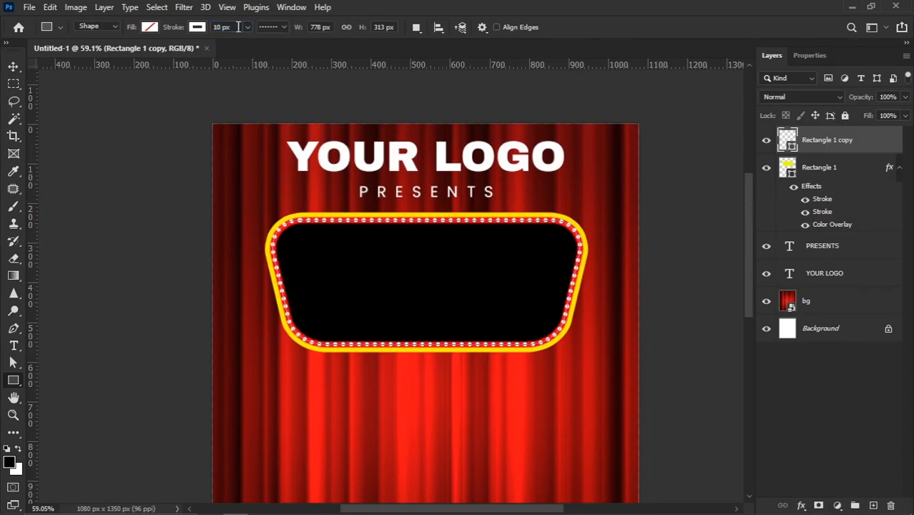
{"action": "key", "text": "Return"}
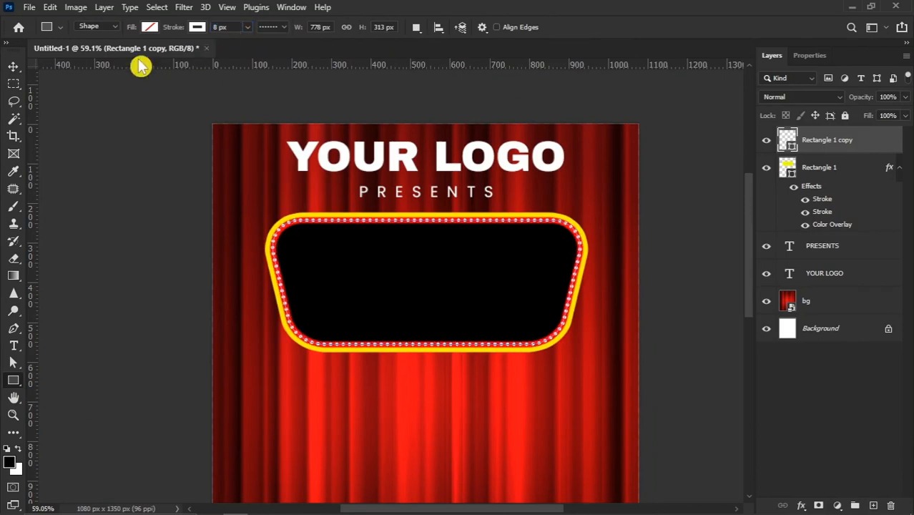
{"action": "left_click", "coordinate": [13, 67]}
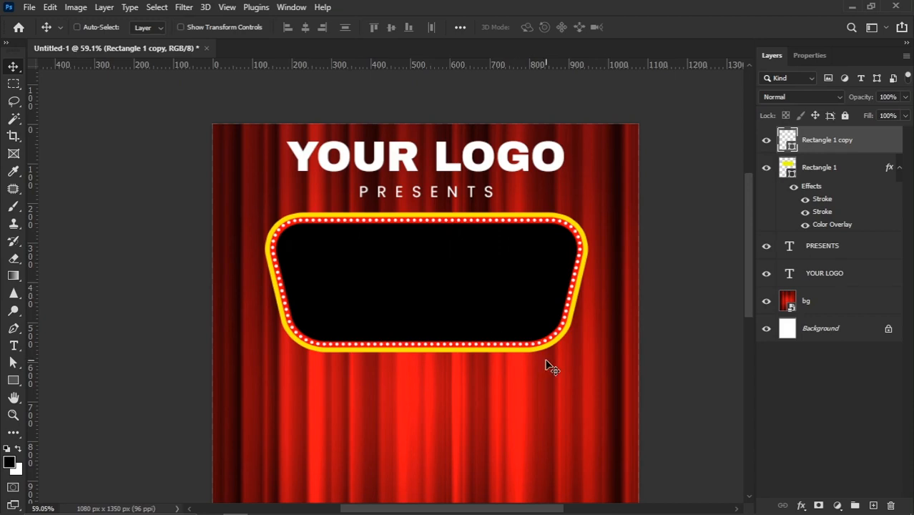
{"action": "scroll", "coordinate": [547, 365], "scroll_direction": "up", "scroll_amount": 2}
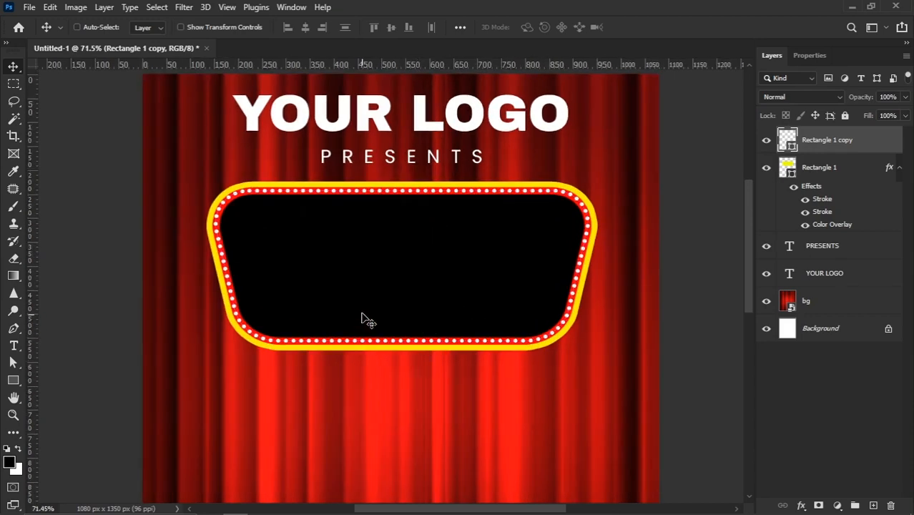
{"action": "scroll", "coordinate": [364, 318], "scroll_direction": "up", "scroll_amount": 1}
{"action": "left_click_drag", "start_coordinate": [413, 326], "coordinate": [373, 327]}
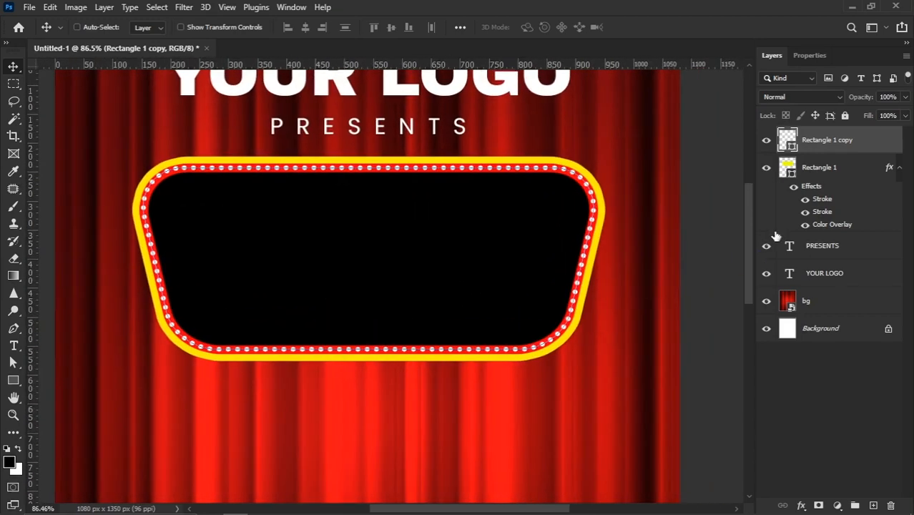
Step: Add centred white Poppins text reading COMEDY and SHOW on two lines below the marquee sign
{"action": "left_click", "coordinate": [14, 345]}
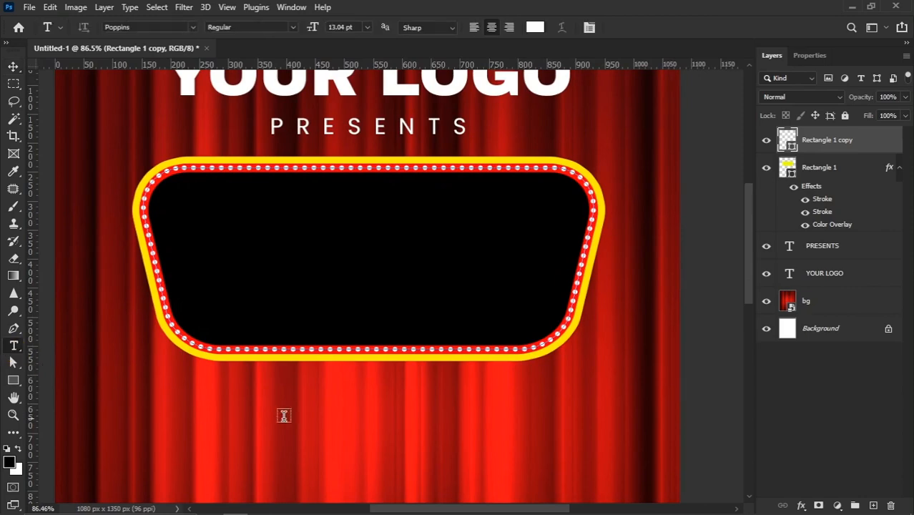
{"action": "left_click", "coordinate": [326, 407]}
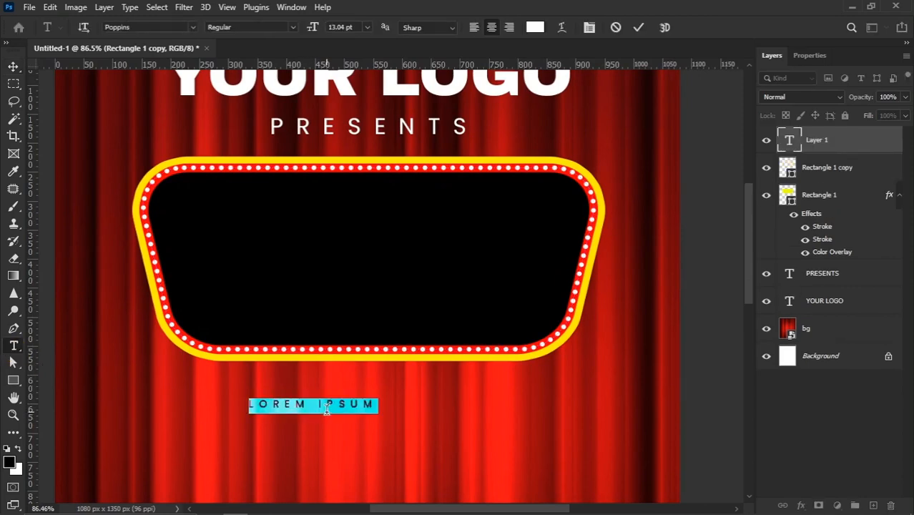
{"action": "type", "text": "COMEDY"}
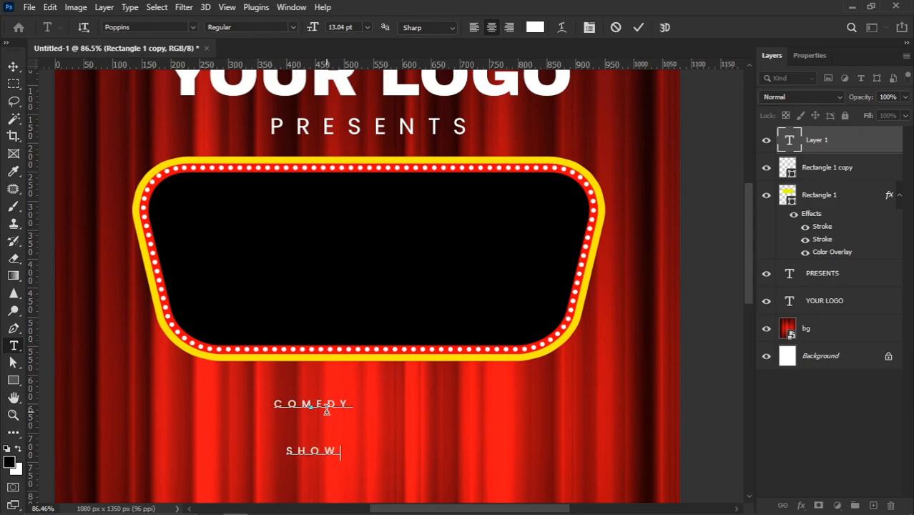
Step: Reset the tracking of the whole COMEDY SHOW text to 0 and set its leading to Auto
{"action": "key", "text": "ctrl+a"}
{"action": "left_click", "coordinate": [590, 27]}
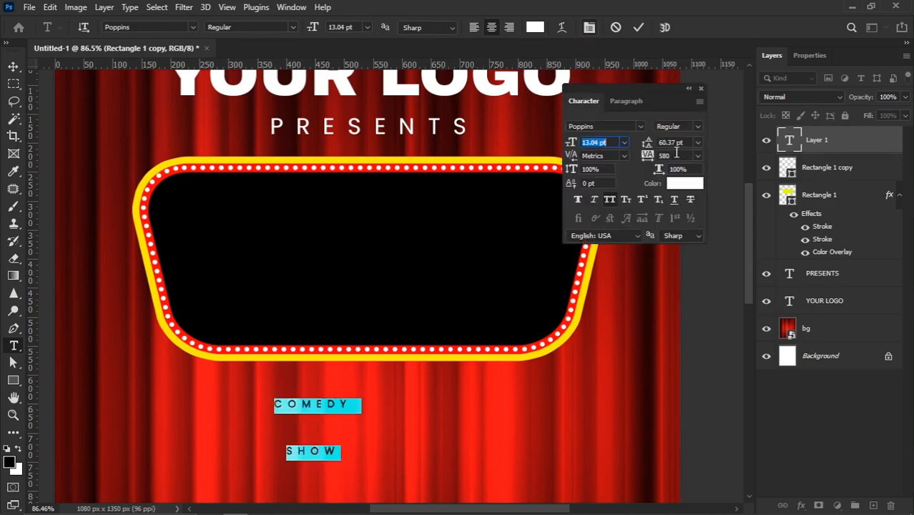
{"action": "left_click", "coordinate": [697, 155]}
{"action": "left_click", "coordinate": [678, 243]}
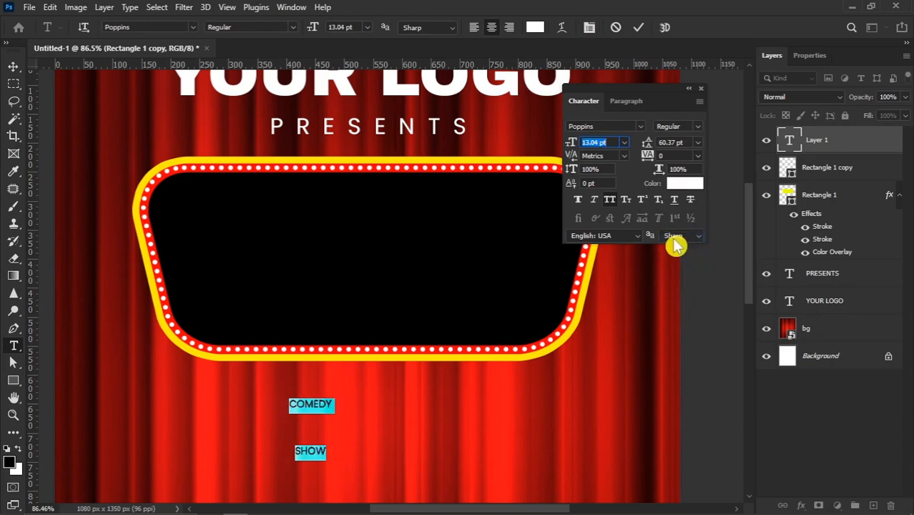
{"action": "left_click", "coordinate": [697, 155]}
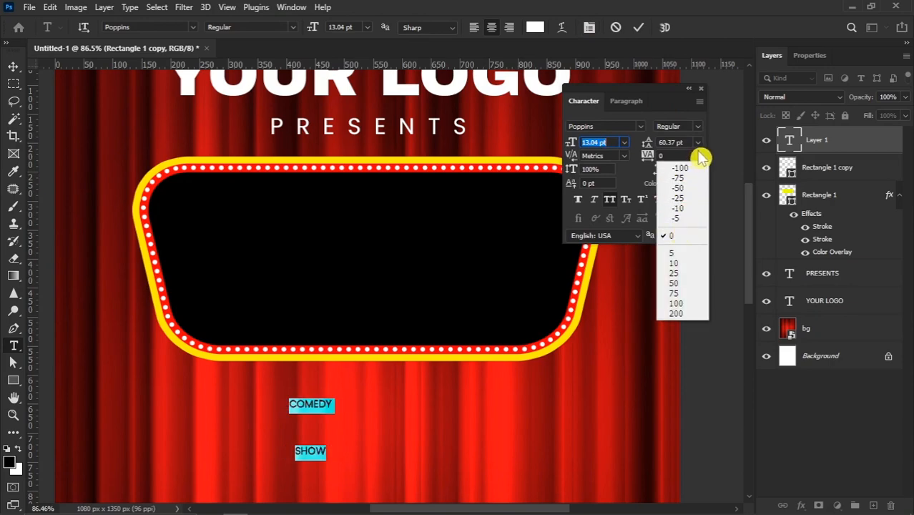
{"action": "left_click", "coordinate": [698, 158]}
{"action": "left_click", "coordinate": [698, 143]}
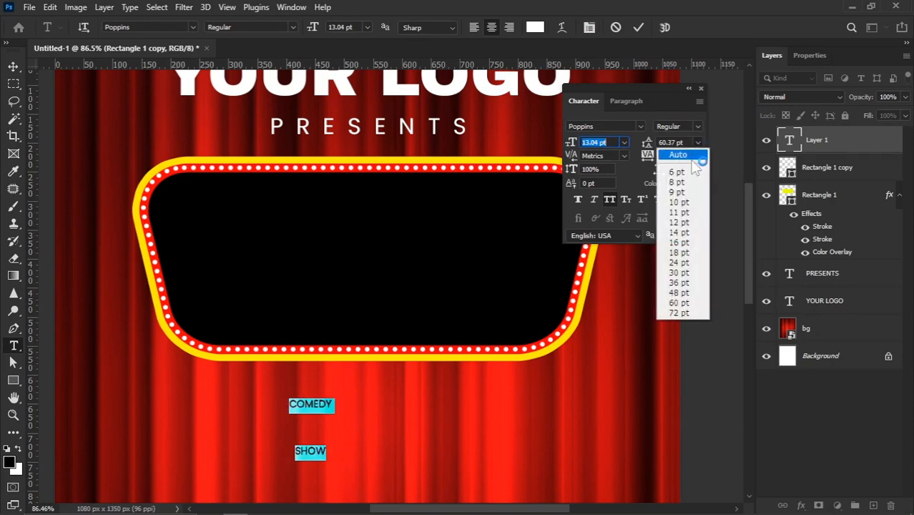
{"action": "left_click", "coordinate": [688, 150]}
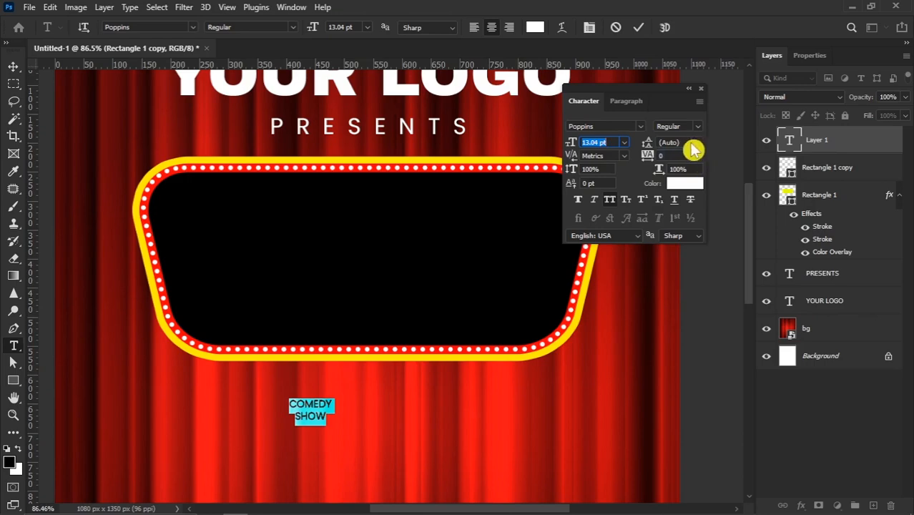
Step: Set the COMEDY SHOW text in Budmo Jiggler Regular at 33 pt with 33 pt leading
{"action": "left_click", "coordinate": [640, 129]}
{"action": "type", "text": "budmo"}
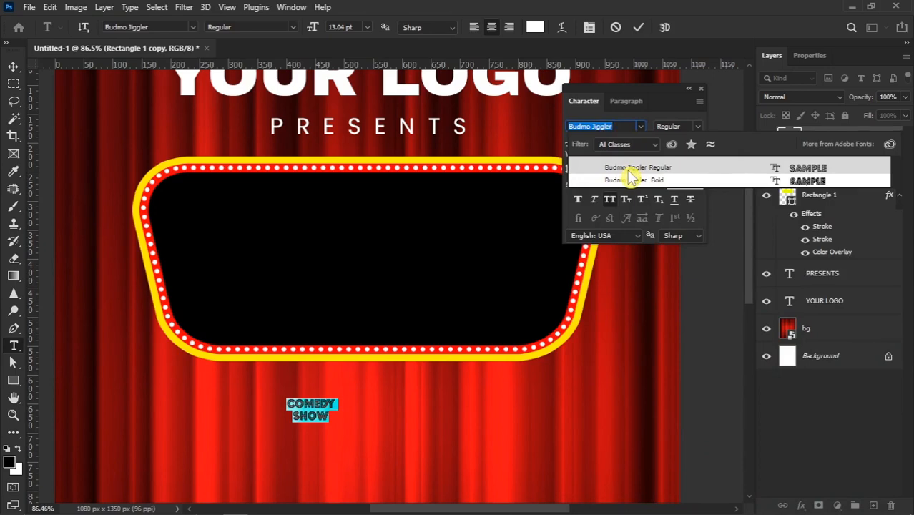
{"action": "left_click", "coordinate": [629, 170]}
{"action": "left_click_drag", "start_coordinate": [570, 145], "coordinate": [585, 146]}
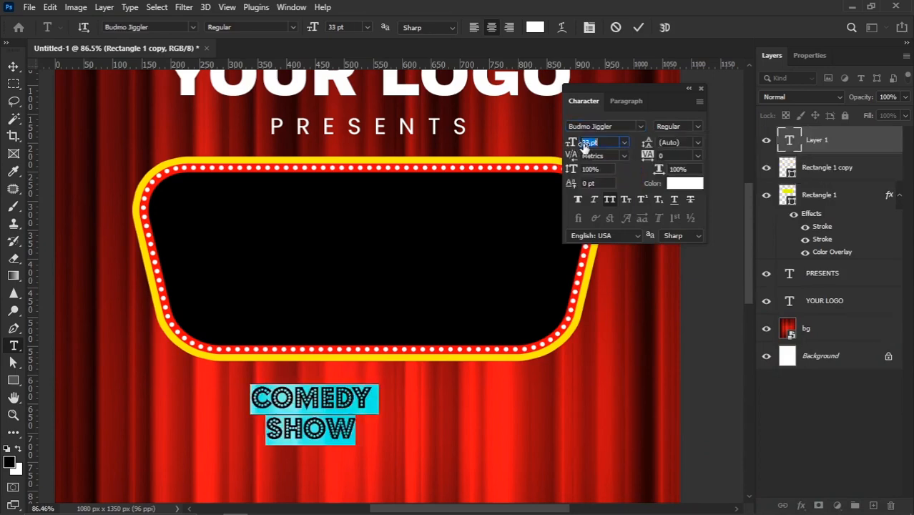
{"action": "left_click_drag", "start_coordinate": [653, 143], "coordinate": [642, 144]}
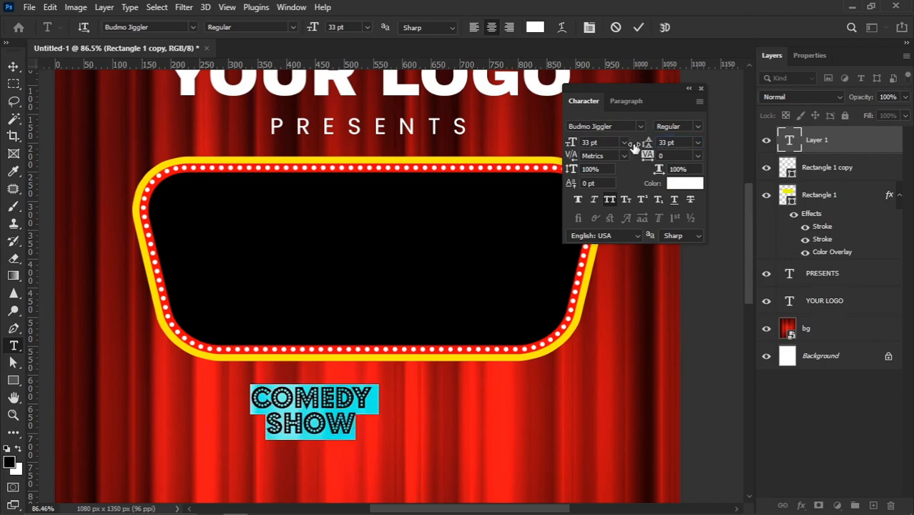
Step: Move the COMEDY SHOW text into the black marquee sign and scale it proportionally to about 283% so it fills the sign
{"action": "left_click", "coordinate": [13, 66]}
{"action": "key", "text": "ctrl+t"}
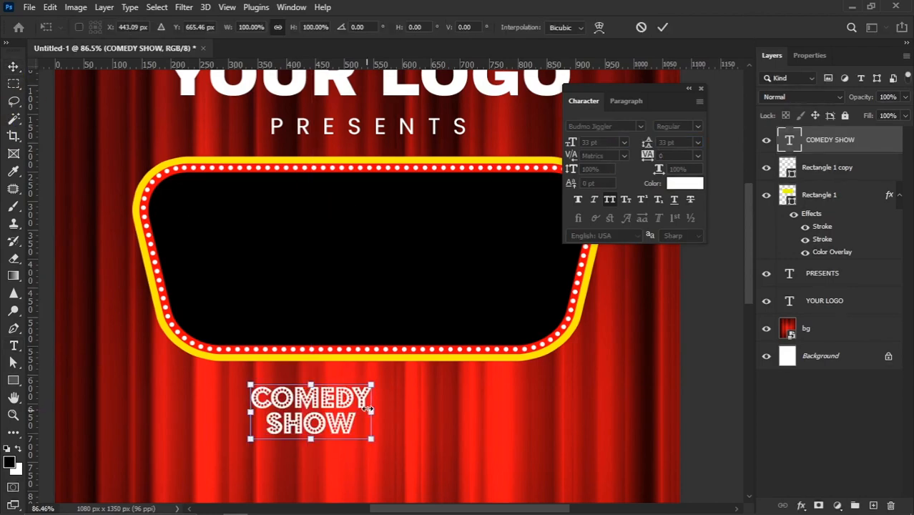
{"action": "left_click_drag", "start_coordinate": [374, 413], "coordinate": [484, 413]}
{"action": "scroll", "coordinate": [358, 401], "scroll_direction": "down", "scroll_amount": 3}
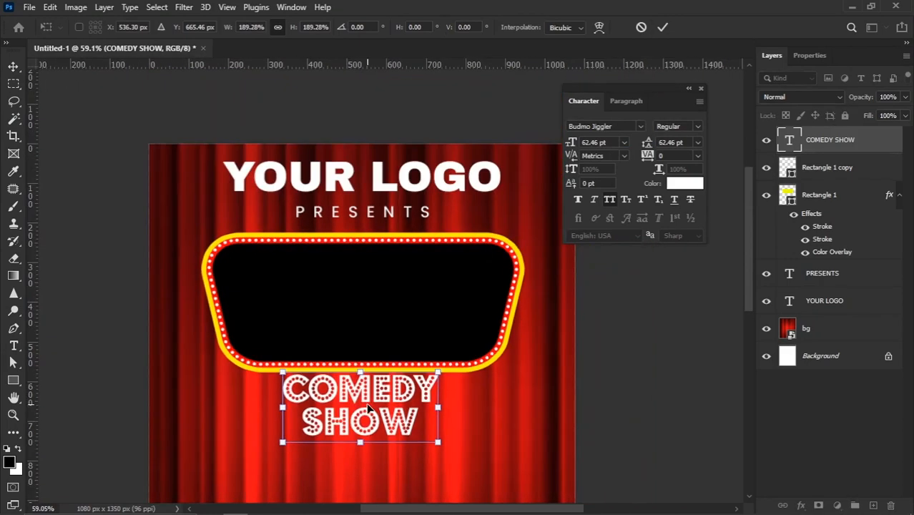
{"action": "left_click_drag", "start_coordinate": [368, 412], "coordinate": [368, 307]}
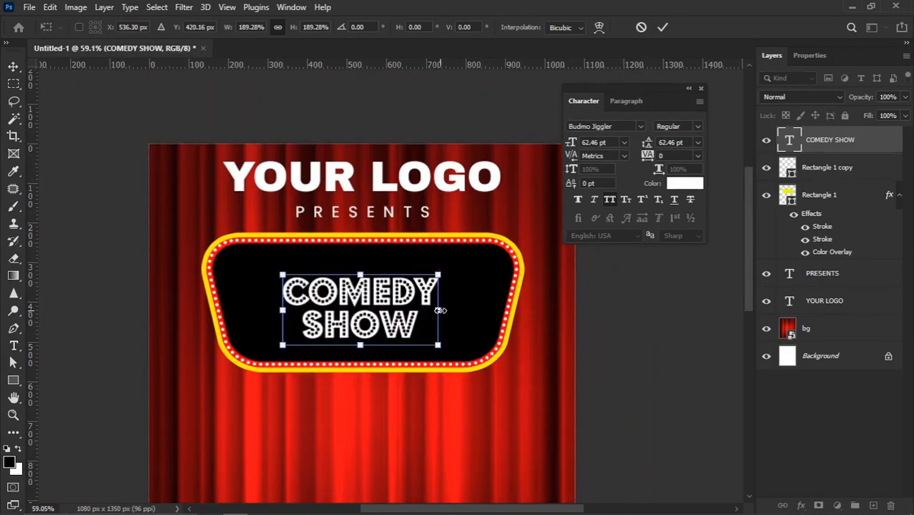
{"action": "left_click_drag", "start_coordinate": [440, 310], "coordinate": [480, 285]}
{"action": "scroll", "coordinate": [370, 266], "scroll_direction": "down", "scroll_amount": 1}
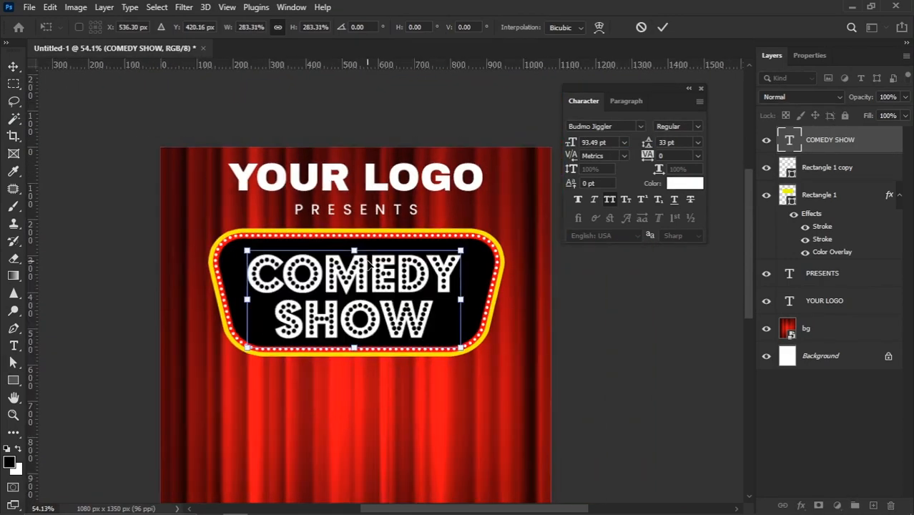
{"action": "key", "text": "Return"}
{"action": "scroll", "coordinate": [348, 196], "scroll_direction": "down", "scroll_amount": 5}
{"action": "key", "text": "ctrl+0"}
{"action": "left_click", "coordinate": [702, 90]}
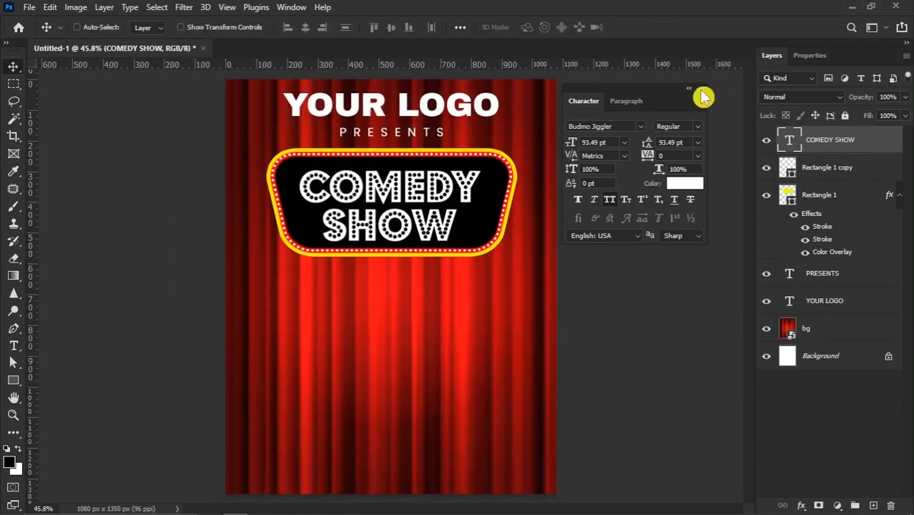
Step: Centre the COMEDY SHOW text horizontally and vertically on the Rectangle 1 copy outline
{"action": "scroll", "coordinate": [545, 193], "scroll_direction": "up", "scroll_amount": 1}
{"action": "left_click_drag", "start_coordinate": [567, 196], "coordinate": [553, 203]}
{"action": "left_click", "coordinate": [837, 166], "text": "shift"}
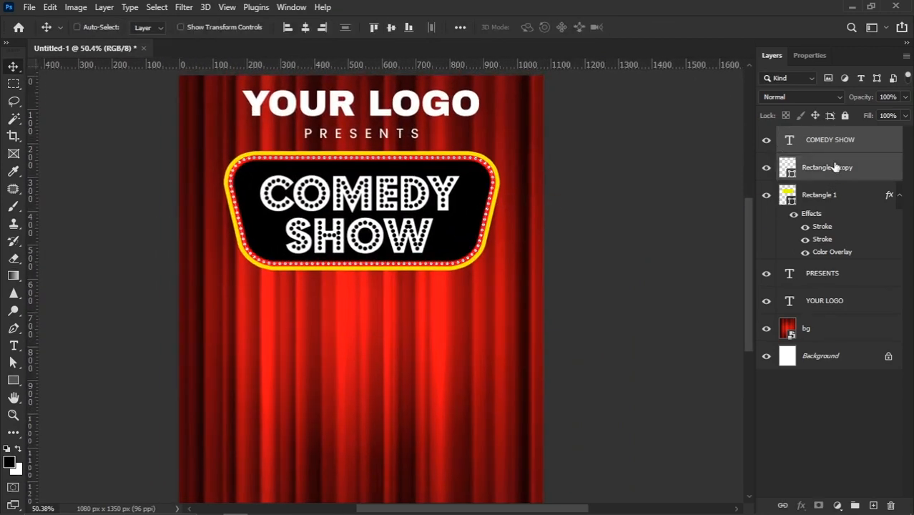
{"action": "left_click", "coordinate": [305, 27]}
{"action": "left_click", "coordinate": [392, 28]}
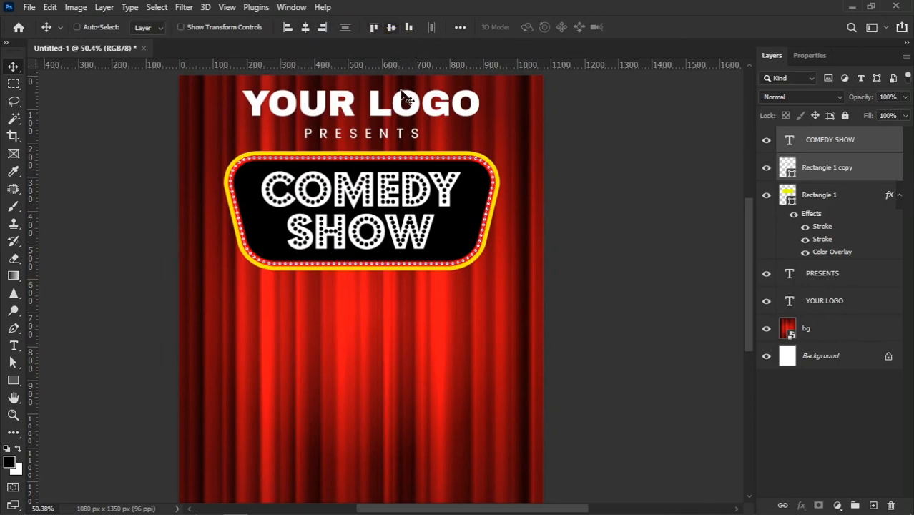
Step: Colour the word SHOW in the sign's title yellow (ffea00)
{"action": "left_click", "coordinate": [868, 144]}
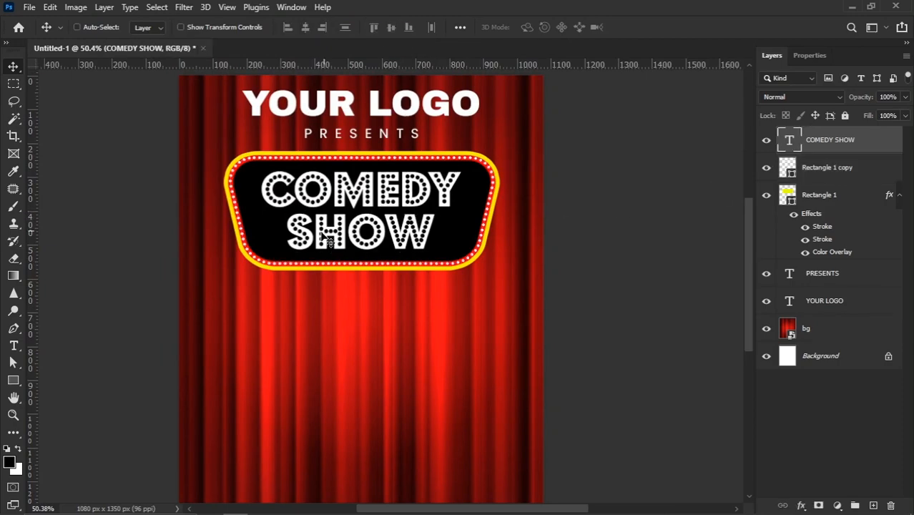
{"action": "key", "text": "t"}
{"action": "left_click_drag", "start_coordinate": [288, 230], "coordinate": [459, 233]}
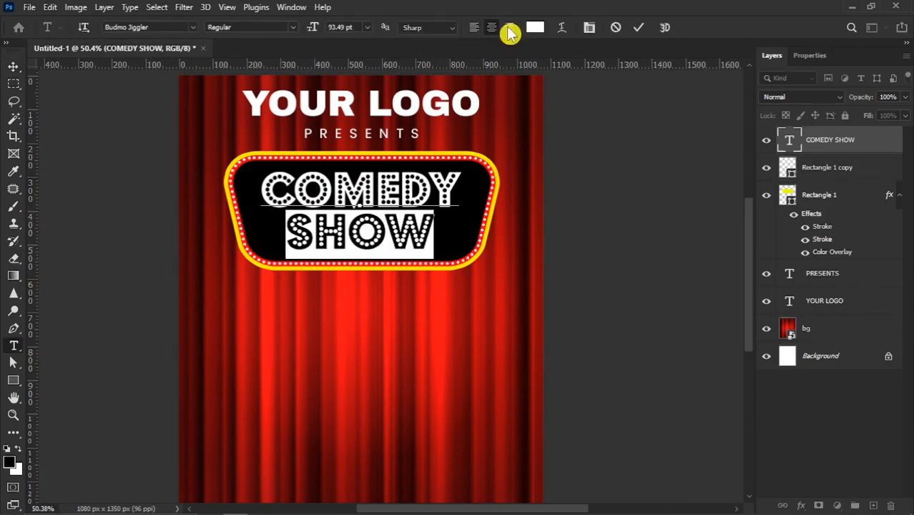
{"action": "left_click", "coordinate": [535, 27]}
{"action": "type", "text": "ffea00"}
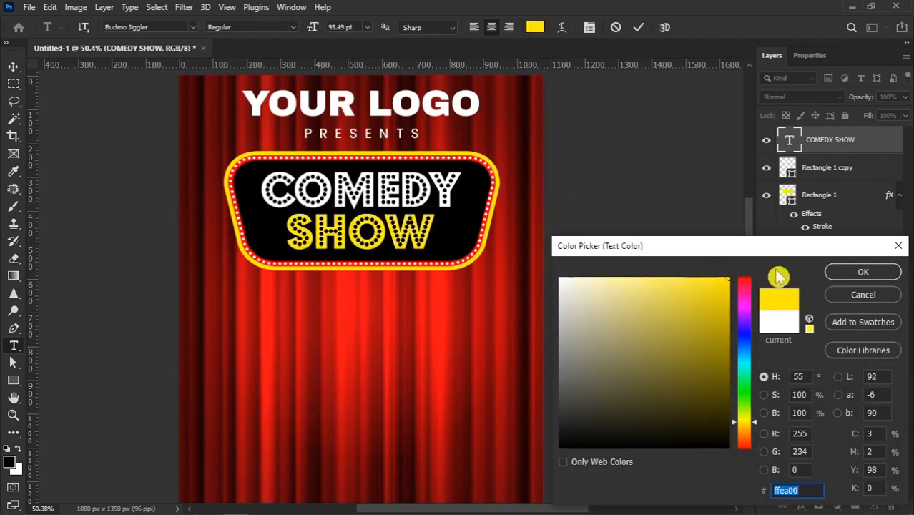
{"action": "left_click", "coordinate": [861, 273]}
{"action": "left_click", "coordinate": [13, 67]}
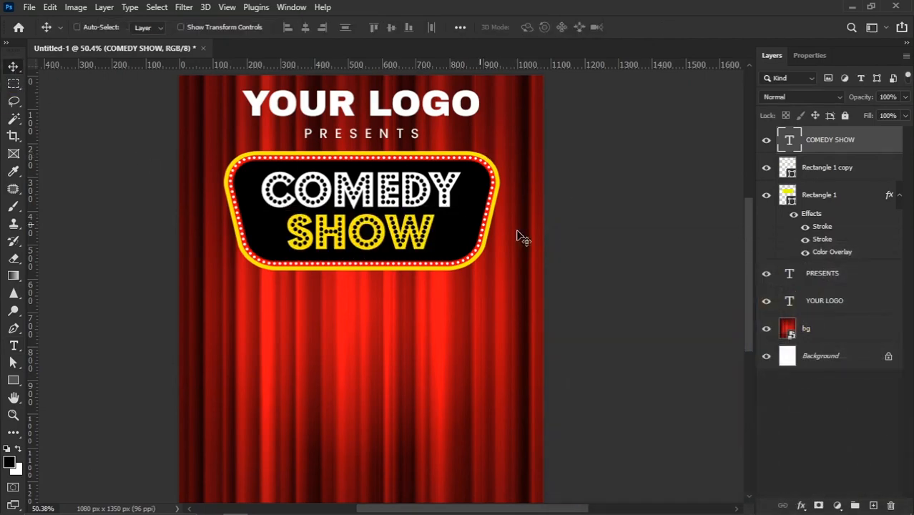
Step: Scale the marquee sign with its dotted outline down proportionally to about 97%
{"action": "left_click", "coordinate": [818, 200], "text": "shift"}
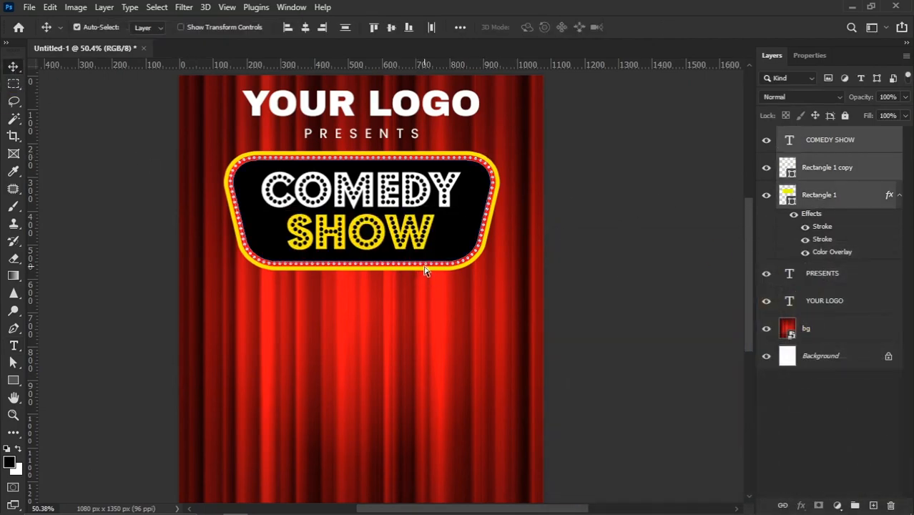
{"action": "key", "text": "ctrl+t"}
{"action": "left_click_drag", "start_coordinate": [492, 268], "coordinate": [490, 265]}
{"action": "key", "text": "ctrl+z"}
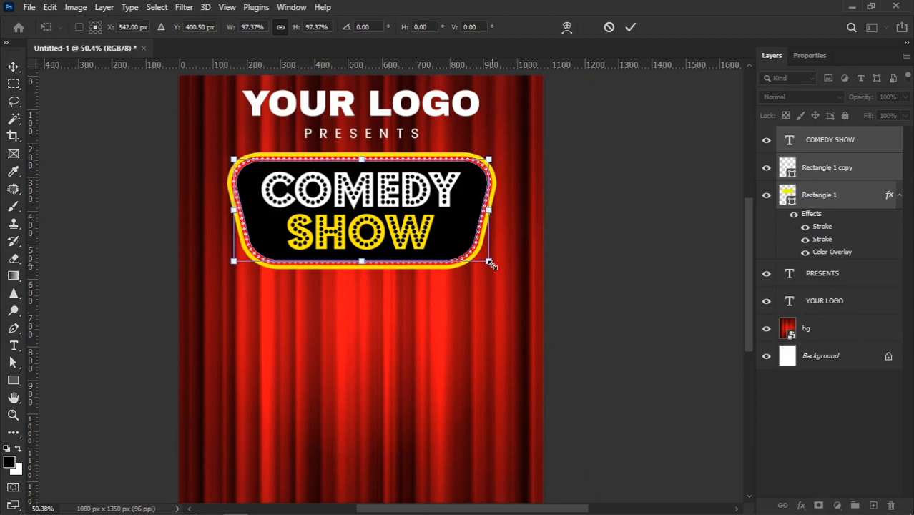
{"action": "key", "text": "Return"}
Step: Fine-tune the vertical position of the marquee sign and its title beneath the PRESENTS text
{"action": "scroll", "coordinate": [451, 282], "scroll_direction": "down", "scroll_amount": 2}
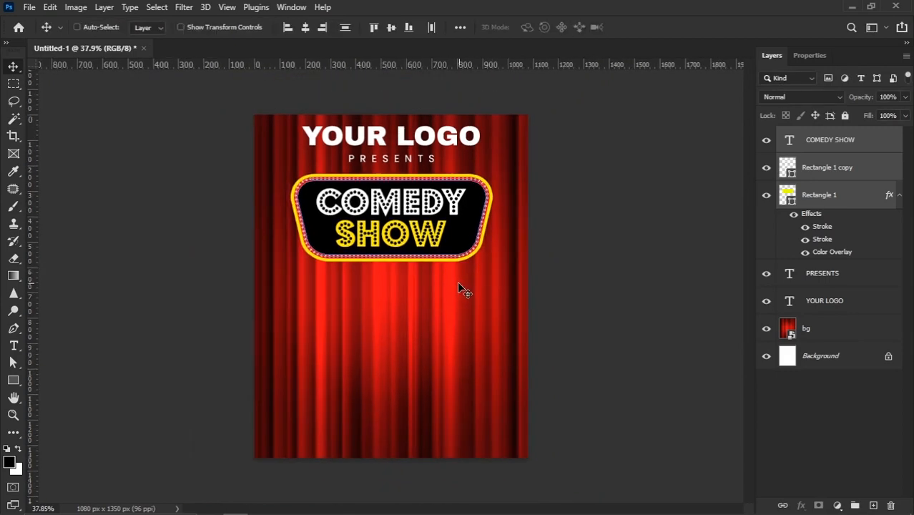
{"action": "left_click_drag", "start_coordinate": [447, 230], "coordinate": [448, 224]}
{"action": "key", "text": "Down"}
{"action": "key", "text": "Down"}
{"action": "key", "text": "Down"}
{"action": "key", "text": "Down"}
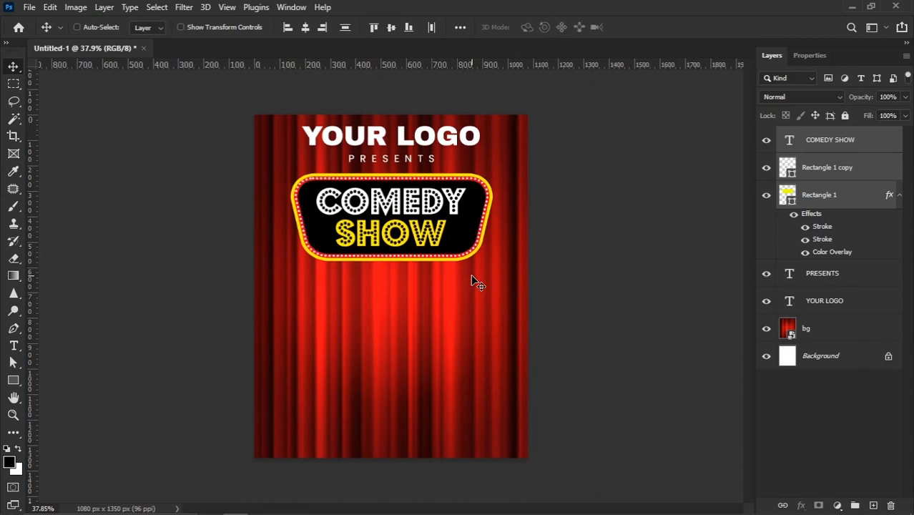
{"action": "scroll", "coordinate": [449, 245], "scroll_direction": "up", "scroll_amount": 2}
{"action": "left_click_drag", "start_coordinate": [469, 260], "coordinate": [453, 260]}
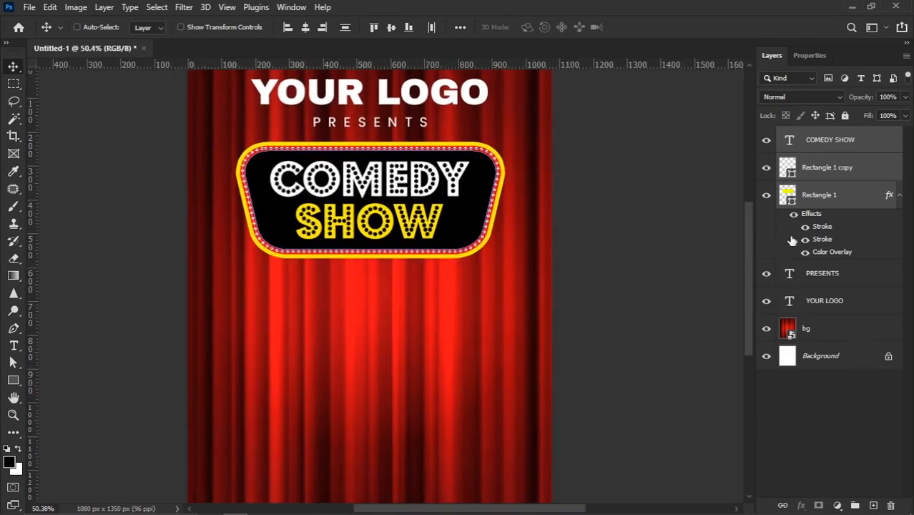
Step: Choose the Polygonal Lasso tool and add a new empty layer directly above the PRESENTS text layer
{"action": "left_click", "coordinate": [829, 277]}
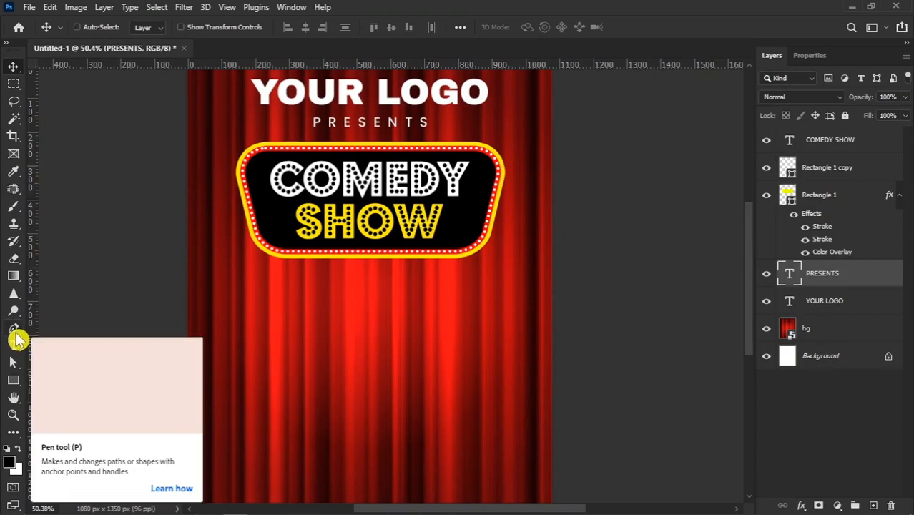
{"action": "left_click", "coordinate": [15, 101]}
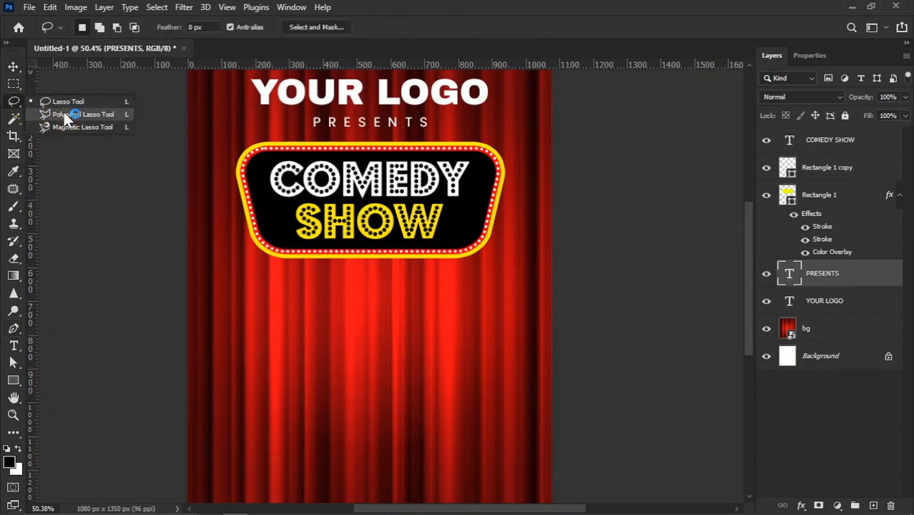
{"action": "left_click", "coordinate": [79, 114]}
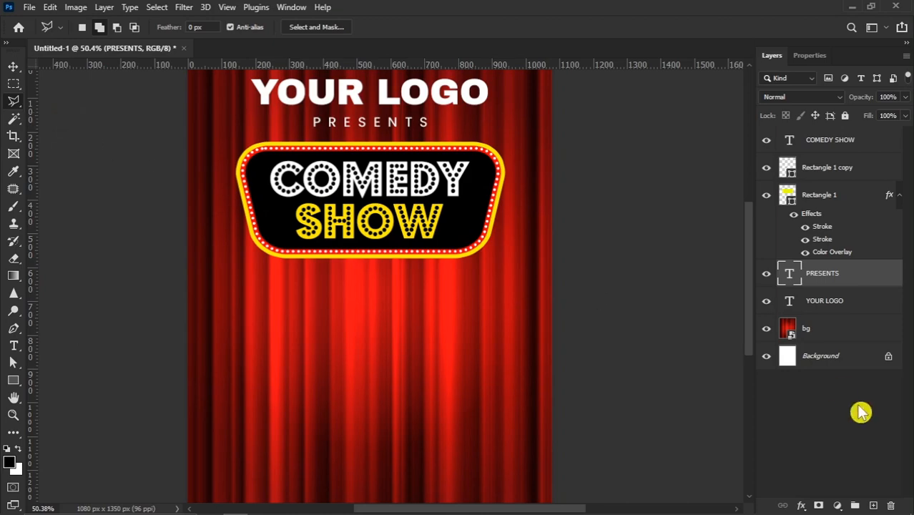
{"action": "left_click", "coordinate": [873, 506]}
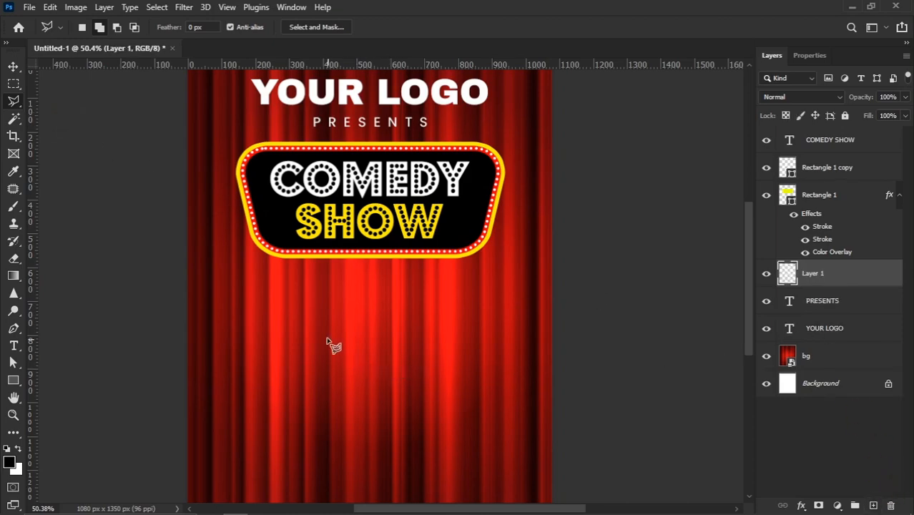
Step: Outline a polygonal shadow selection from the sign's lower-left and upper-right corners diagonally down past the poster's right edge
{"action": "scroll", "coordinate": [323, 335], "scroll_direction": "down", "scroll_amount": 2}
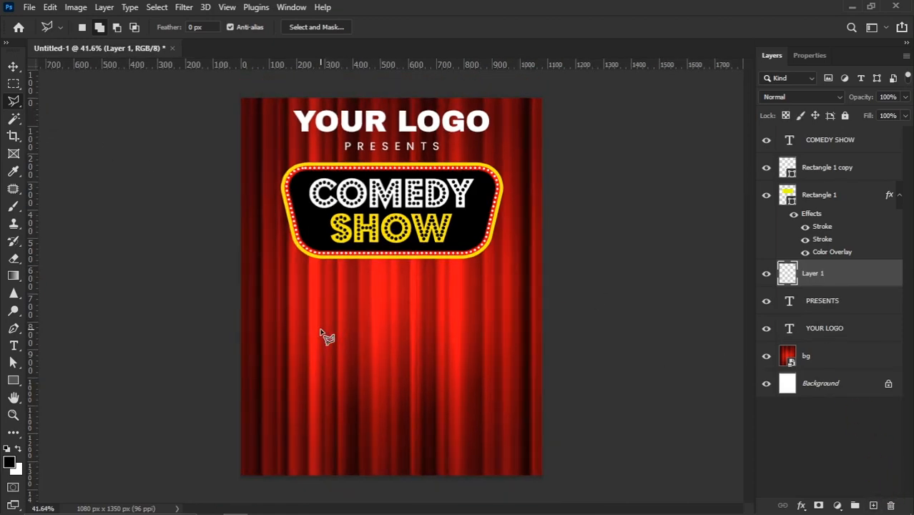
{"action": "left_click", "coordinate": [468, 414]}
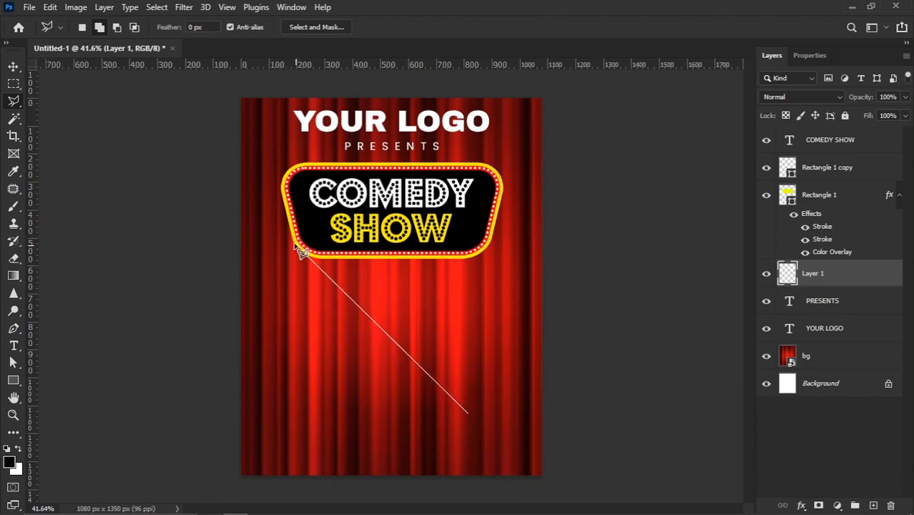
{"action": "left_click", "coordinate": [297, 243]}
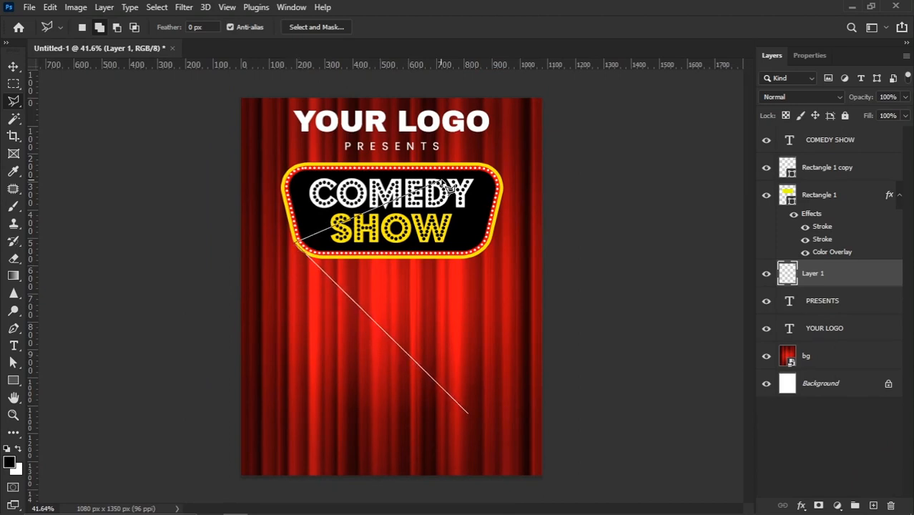
{"action": "left_click", "coordinate": [493, 168]}
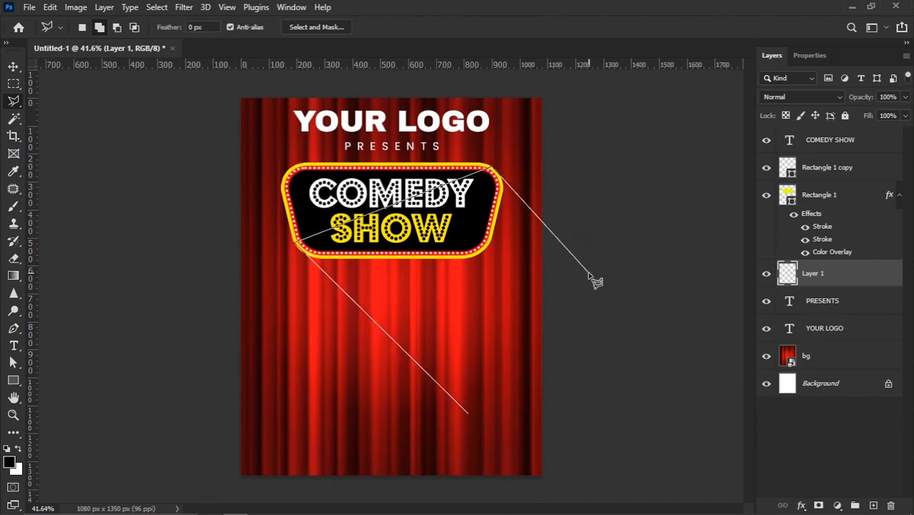
{"action": "left_click", "coordinate": [588, 272]}
{"action": "left_click", "coordinate": [575, 421]}
{"action": "double_click", "coordinate": [465, 420]}
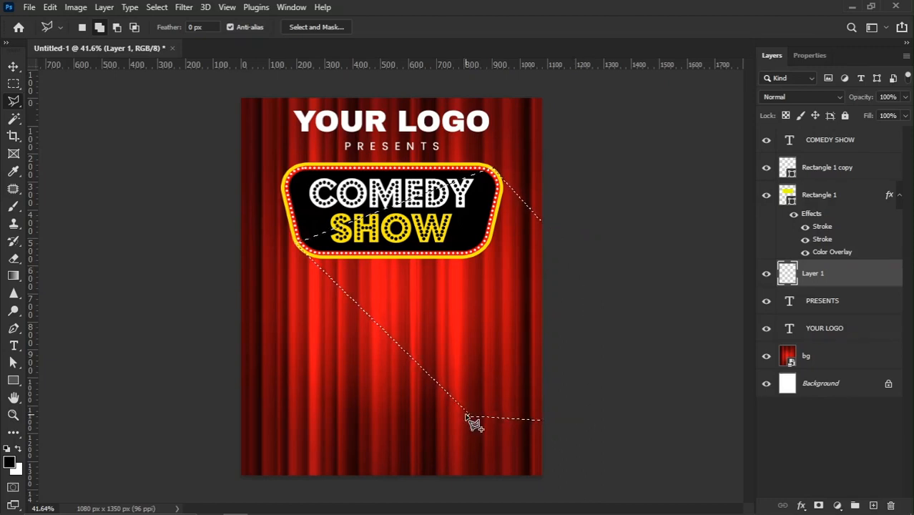
Step: Fill the shadow selection on Layer 1 with the black (000000) foreground color, then deselect
{"action": "left_click", "coordinate": [9, 463]}
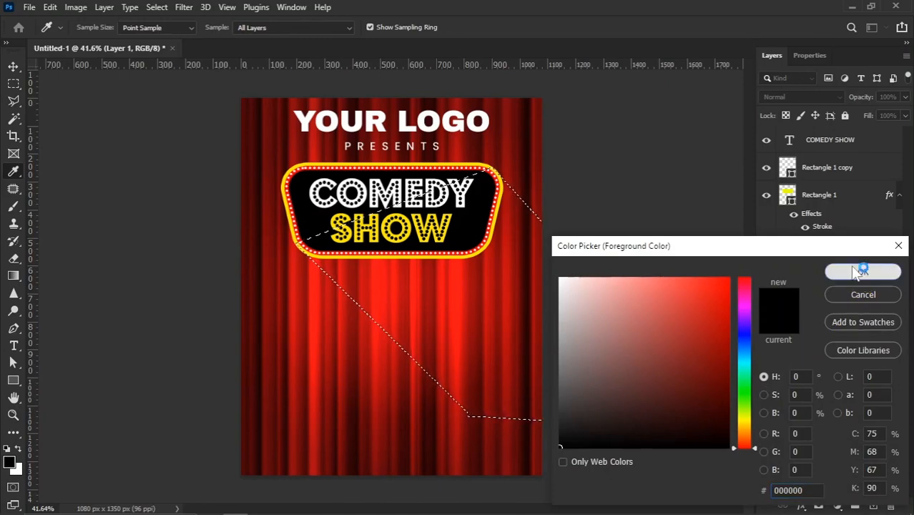
{"action": "left_click", "coordinate": [863, 271]}
{"action": "left_click", "coordinate": [50, 7]}
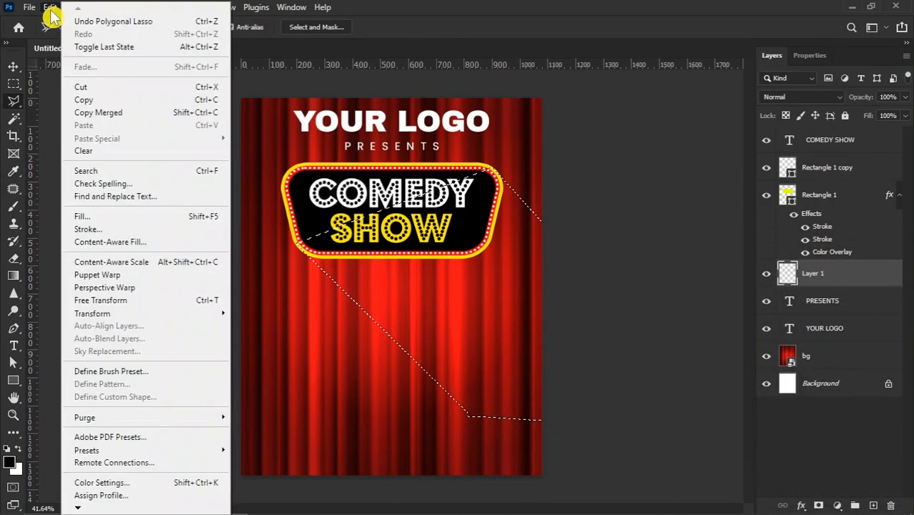
{"action": "left_click", "coordinate": [106, 216]}
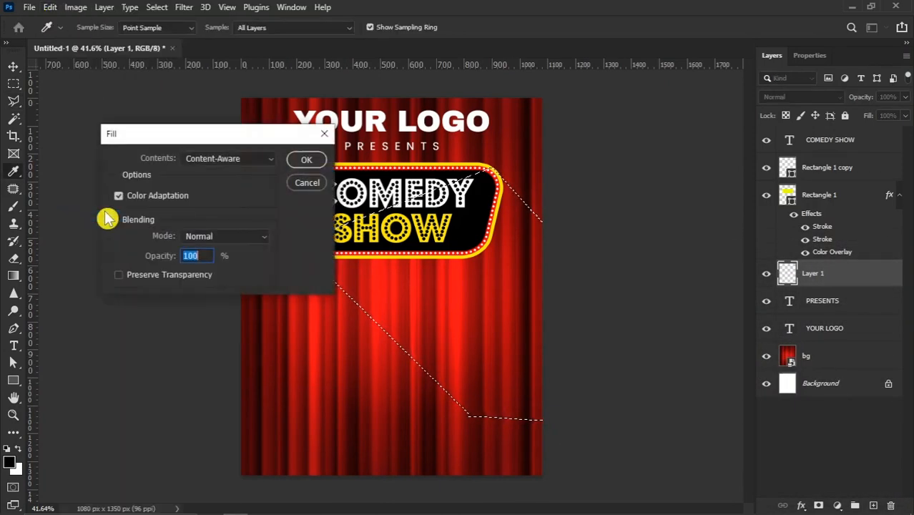
{"action": "left_click", "coordinate": [231, 159]}
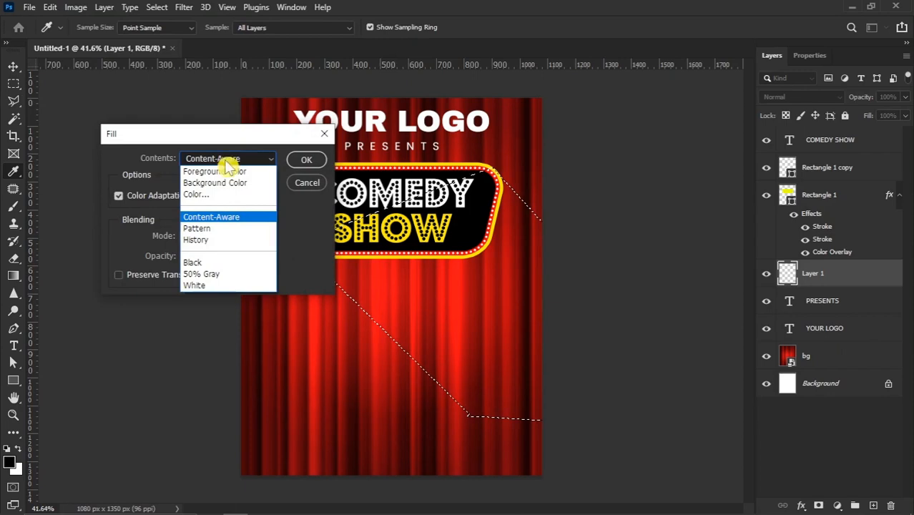
{"action": "left_click", "coordinate": [219, 173]}
{"action": "left_click", "coordinate": [306, 160]}
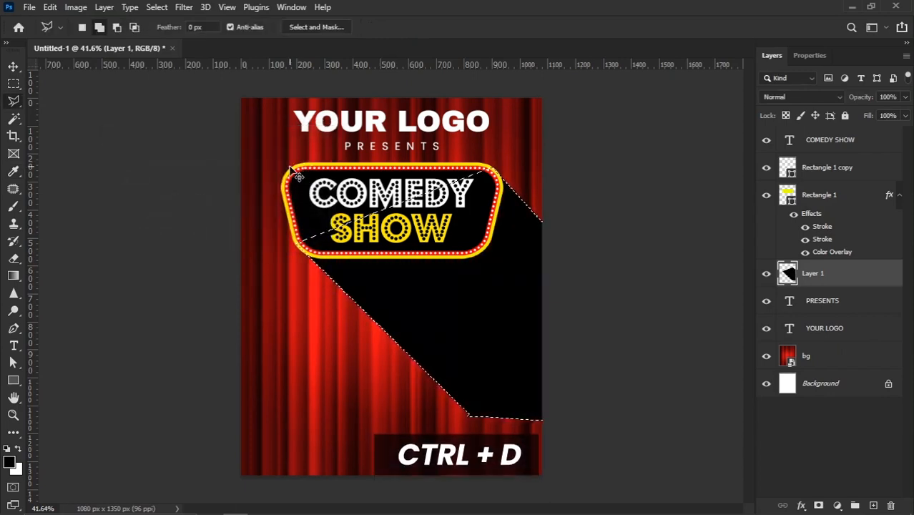
{"action": "key", "text": "ctrl+d"}
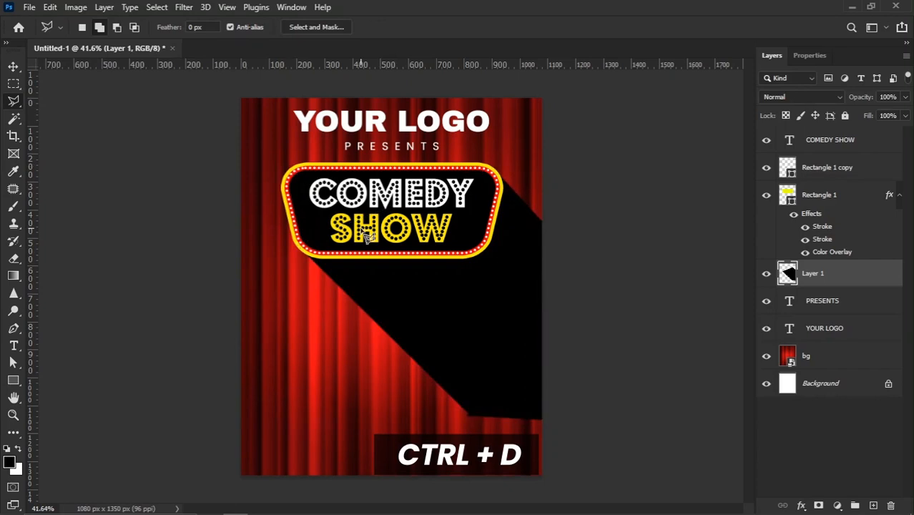
Step: Start a Tilt-Shift blur on the shadow layer, tilt its focus band diagonally over the sign's left part, and set the blur to 53 px
{"action": "left_click", "coordinate": [13, 67]}
{"action": "left_click", "coordinate": [184, 8]}
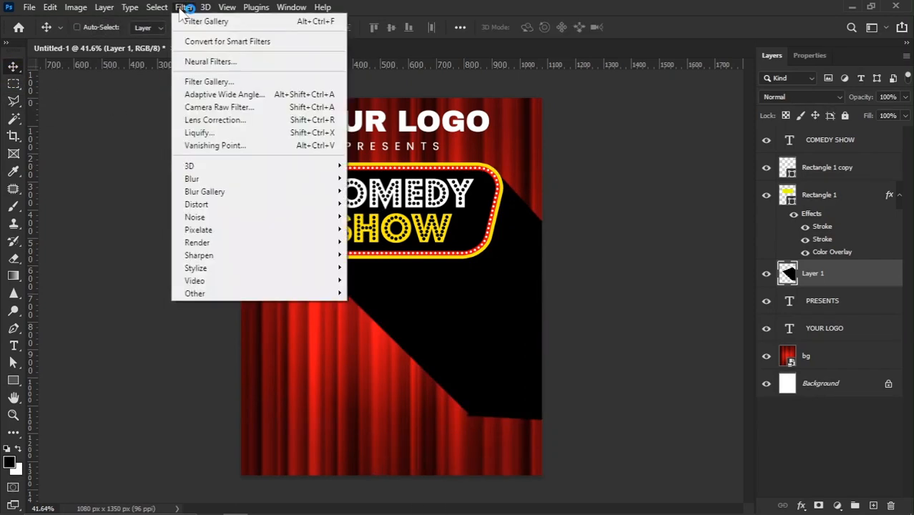
{"action": "mouse_move", "coordinate": [210, 191]}
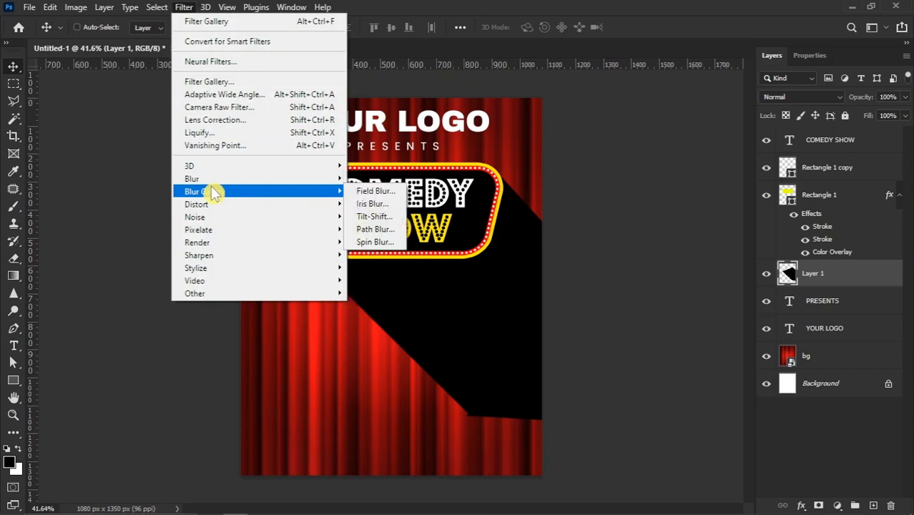
{"action": "left_click", "coordinate": [374, 216]}
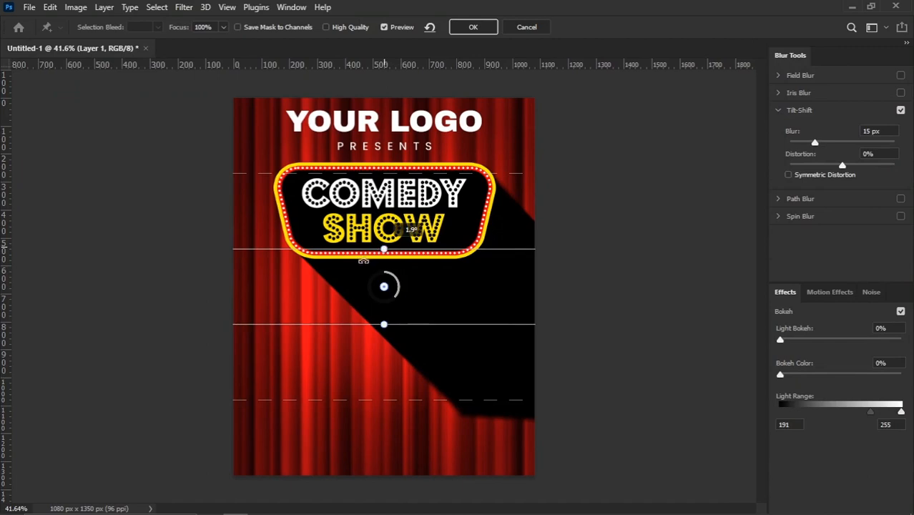
{"action": "mouse_move", "coordinate": [367, 238]}
{"action": "left_mouse_down"}
{"action": "mouse_move", "coordinate": [386, 232]}
{"action": "mouse_move", "coordinate": [362, 248]}
{"action": "left_mouse_up"}
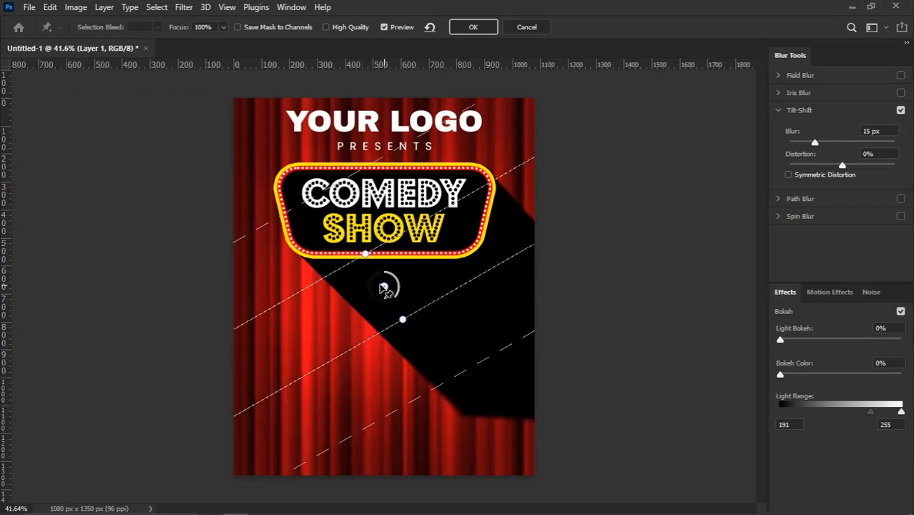
{"action": "left_click_drag", "start_coordinate": [384, 287], "coordinate": [318, 219]}
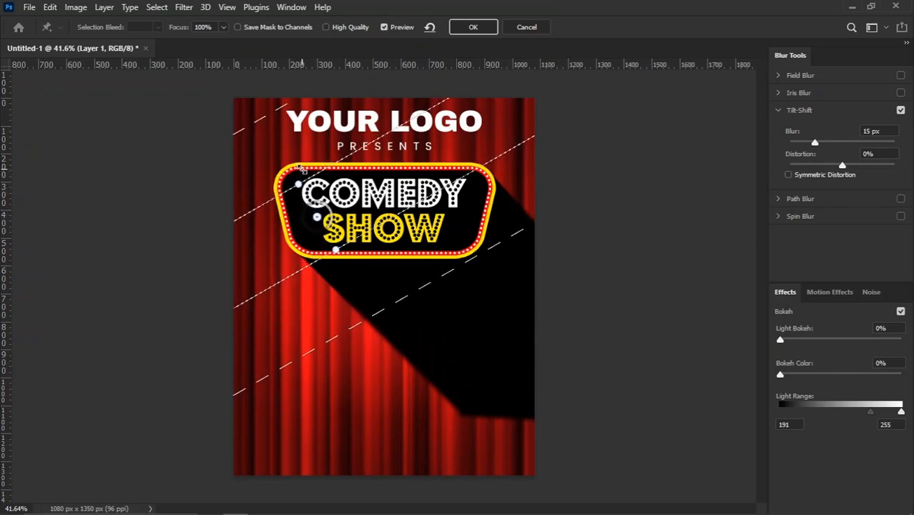
{"action": "left_click_drag", "start_coordinate": [304, 176], "coordinate": [296, 176]}
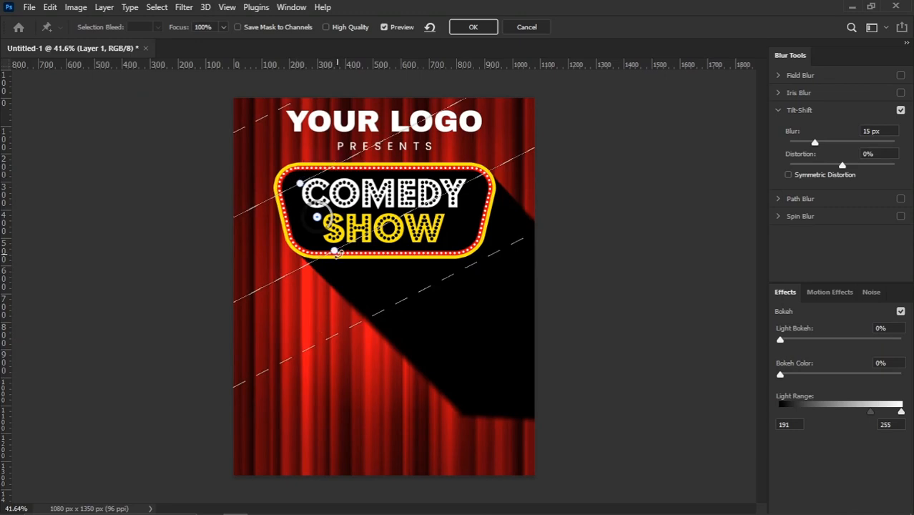
{"action": "left_click_drag", "start_coordinate": [323, 221], "coordinate": [327, 222]}
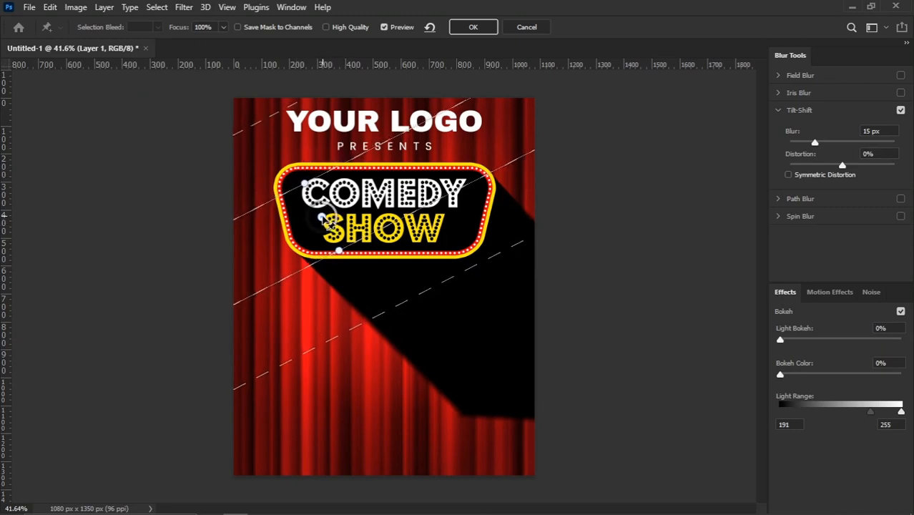
{"action": "left_click_drag", "start_coordinate": [823, 143], "coordinate": [830, 143]}
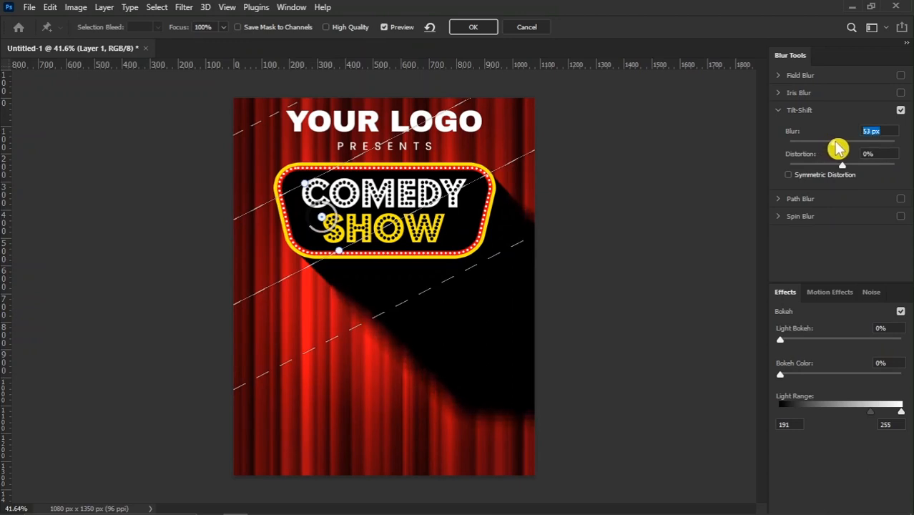
Step: Shift the focus band toward the sign's upper-left corner, flatten its tilt slightly, widen the transition area, and apply the blur
{"action": "left_click_drag", "start_coordinate": [323, 220], "coordinate": [299, 209]}
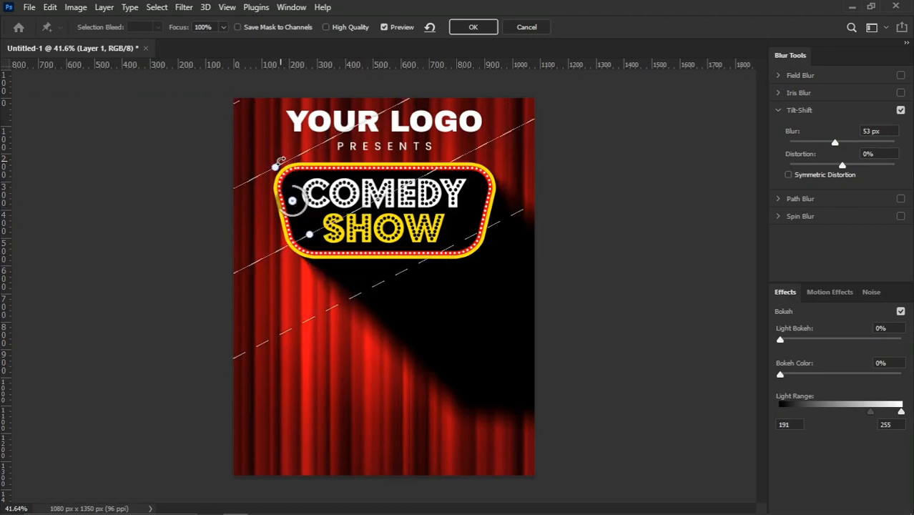
{"action": "left_click_drag", "start_coordinate": [281, 160], "coordinate": [279, 166]}
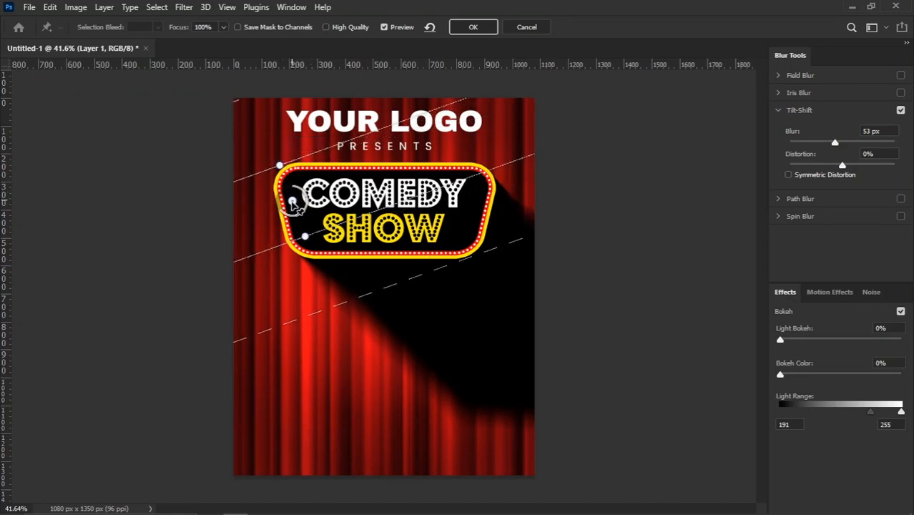
{"action": "left_click_drag", "start_coordinate": [293, 203], "coordinate": [292, 205]}
{"action": "left_click_drag", "start_coordinate": [401, 306], "coordinate": [392, 296]}
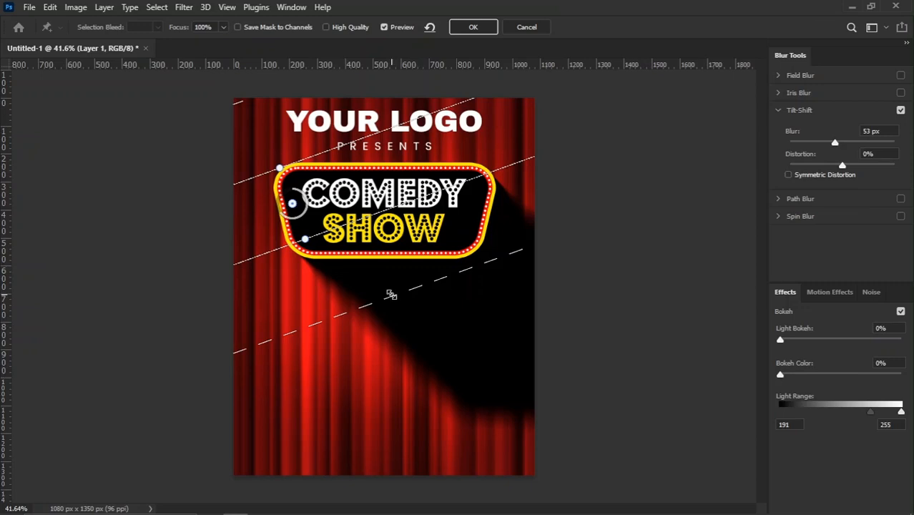
{"action": "left_click", "coordinate": [472, 29]}
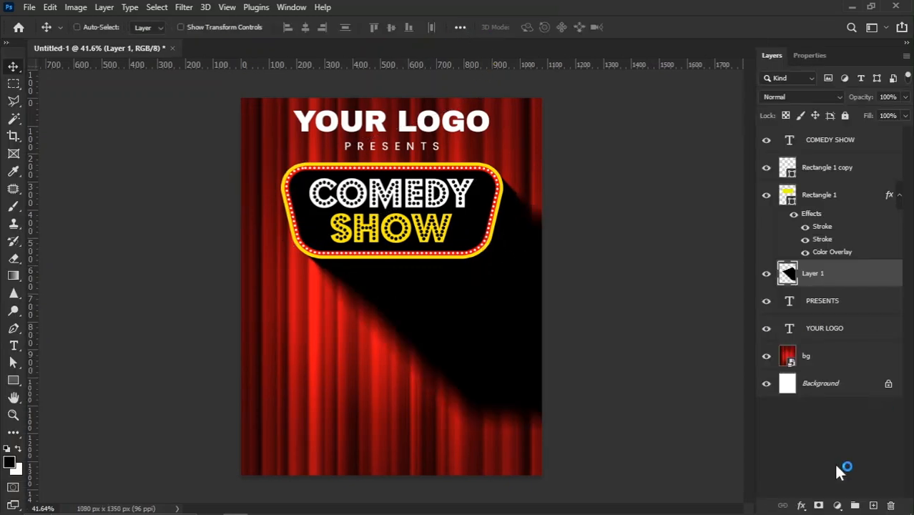
Step: Add a layer mask to the shadow layer and set the Eraser to 39% opacity and 30% flow
{"action": "left_click", "coordinate": [819, 506]}
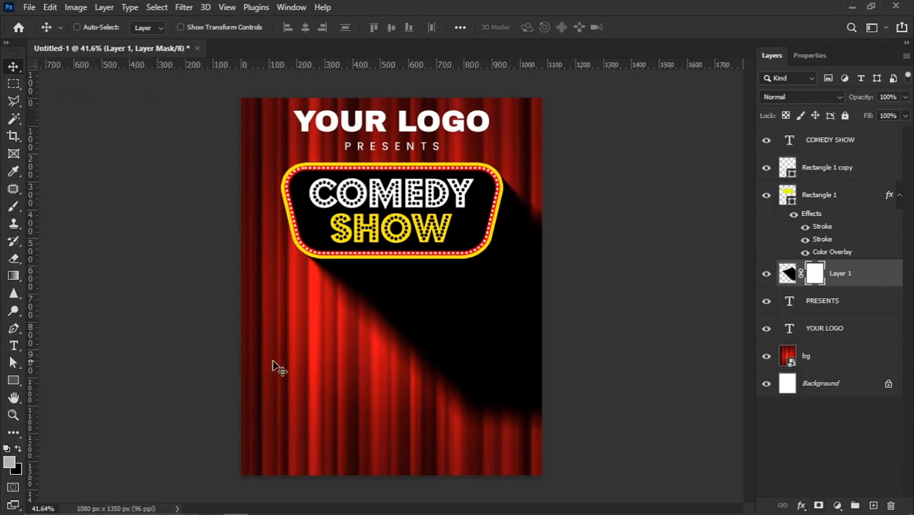
{"action": "key", "text": "e"}
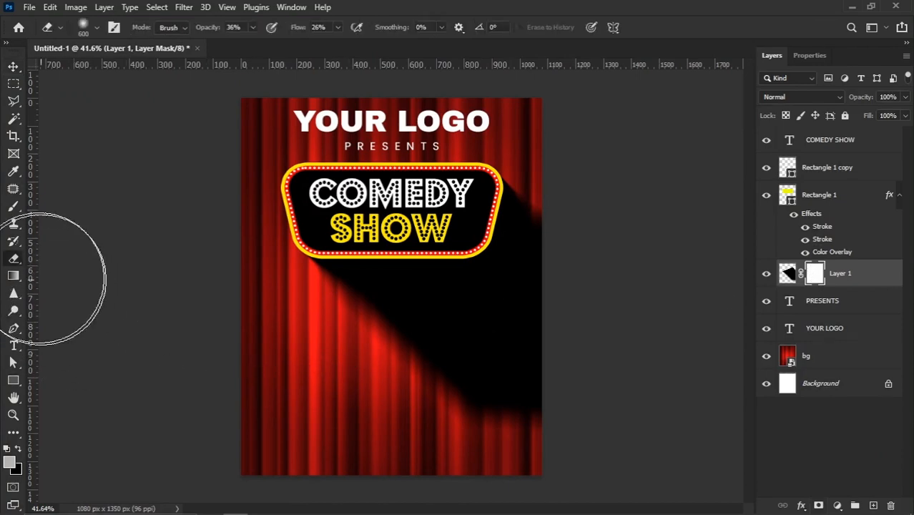
{"action": "right_click", "coordinate": [14, 260]}
{"action": "left_click", "coordinate": [58, 259]}
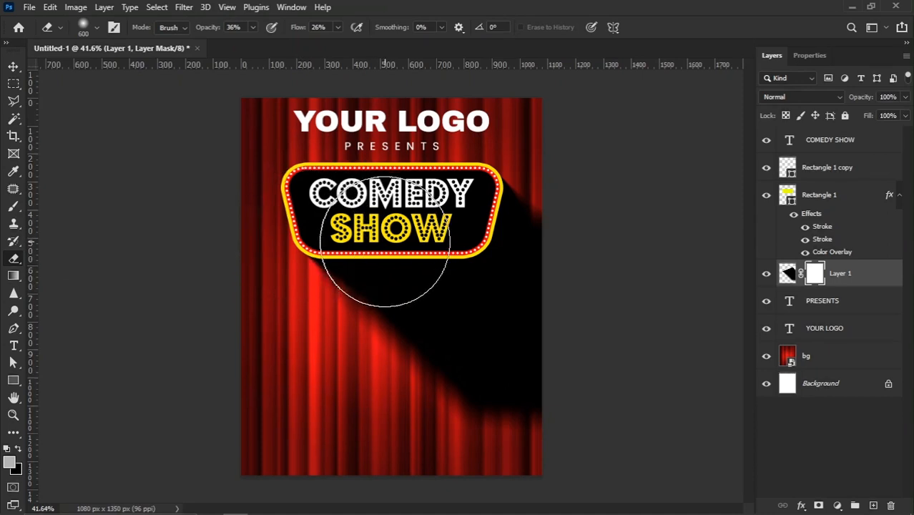
{"action": "left_click_drag", "start_coordinate": [210, 30], "coordinate": [212, 30]}
{"action": "left_click_drag", "start_coordinate": [298, 29], "coordinate": [301, 29]}
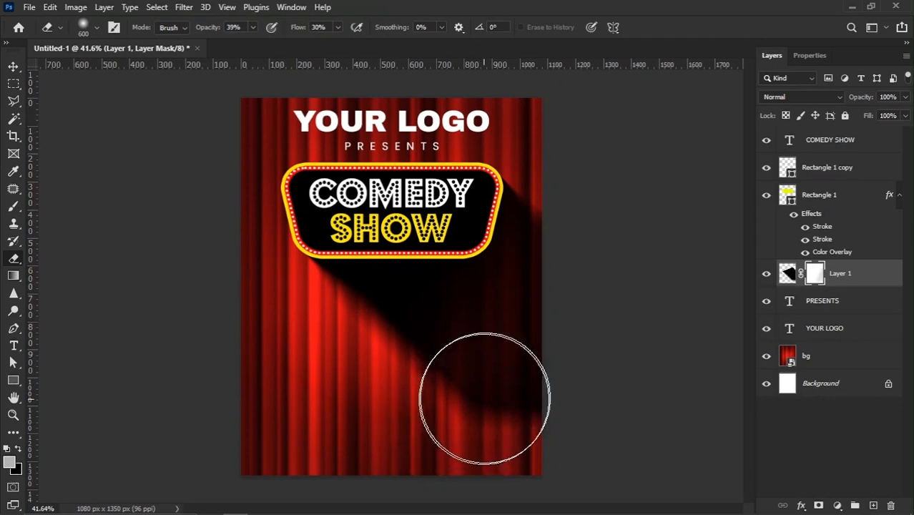
Step: Fade the shadow's lower-right end on the mask with a soft 1000 px Eraser, refining it at 26% opacity and 23% flow
{"action": "key", "text": "bracketright"}
{"action": "key", "text": "bracketright"}
{"action": "key", "text": "bracketright"}
{"action": "key", "text": "bracketright"}
{"action": "mouse_move", "coordinate": [343, 439]}
{"action": "left_mouse_down"}
{"action": "mouse_move", "coordinate": [650, 385]}
{"action": "mouse_move", "coordinate": [642, 387]}
{"action": "left_mouse_up"}
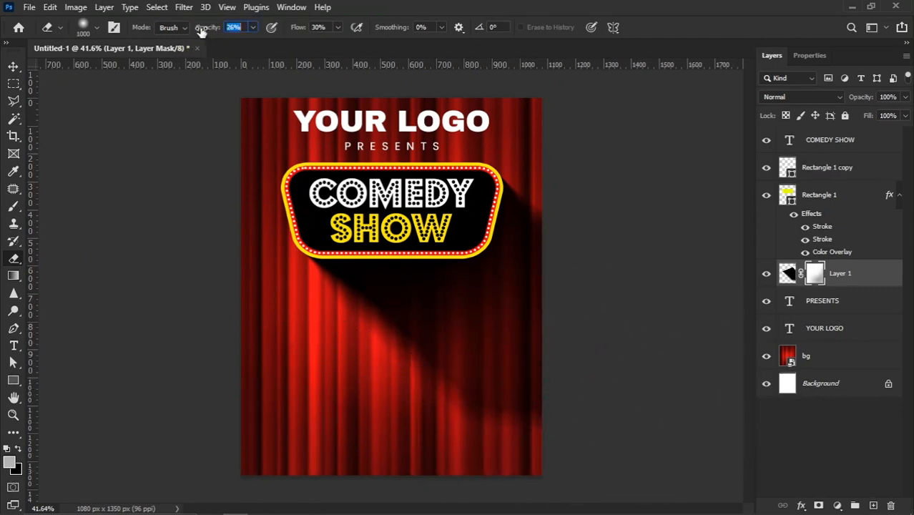
{"action": "left_click_drag", "start_coordinate": [293, 30], "coordinate": [288, 30]}
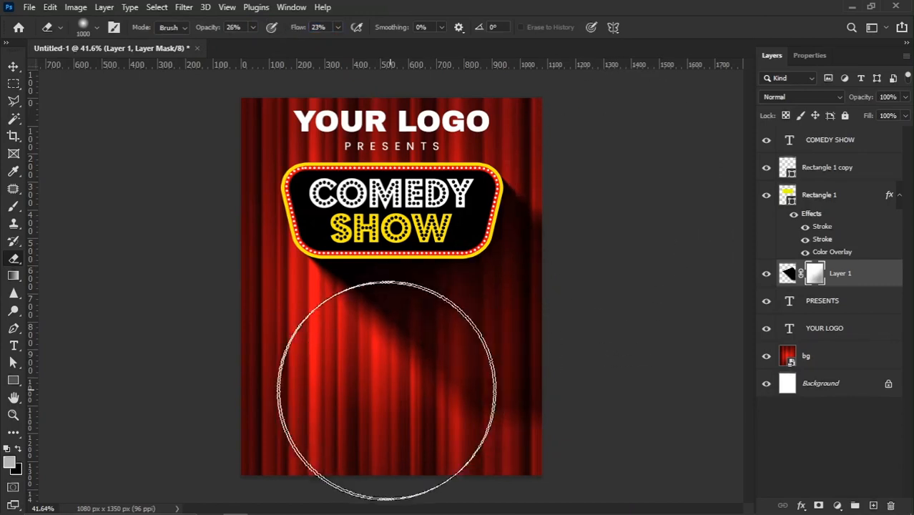
{"action": "left_click_drag", "start_coordinate": [386, 389], "coordinate": [484, 398]}
{"action": "key", "text": "bracketleft"}
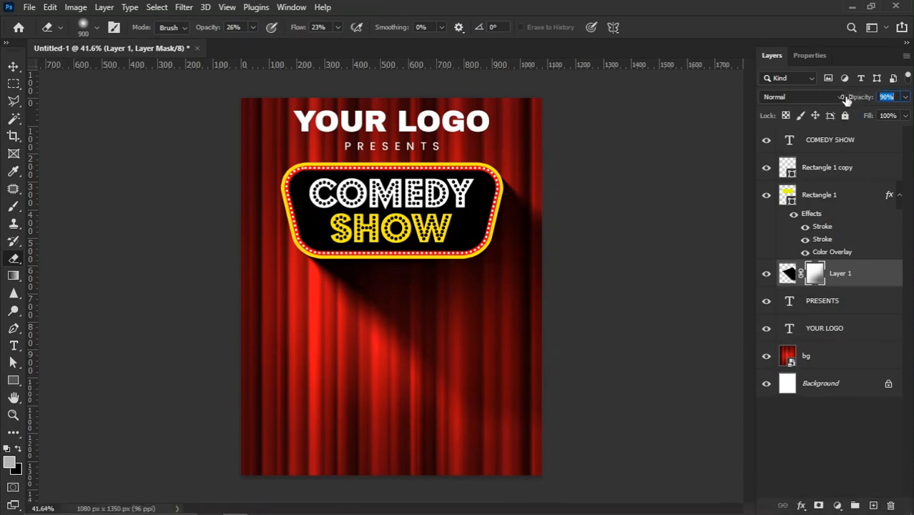
Step: Set the shadow layer's opacity to 80%
{"action": "left_click_drag", "start_coordinate": [846, 101], "coordinate": [838, 99]}
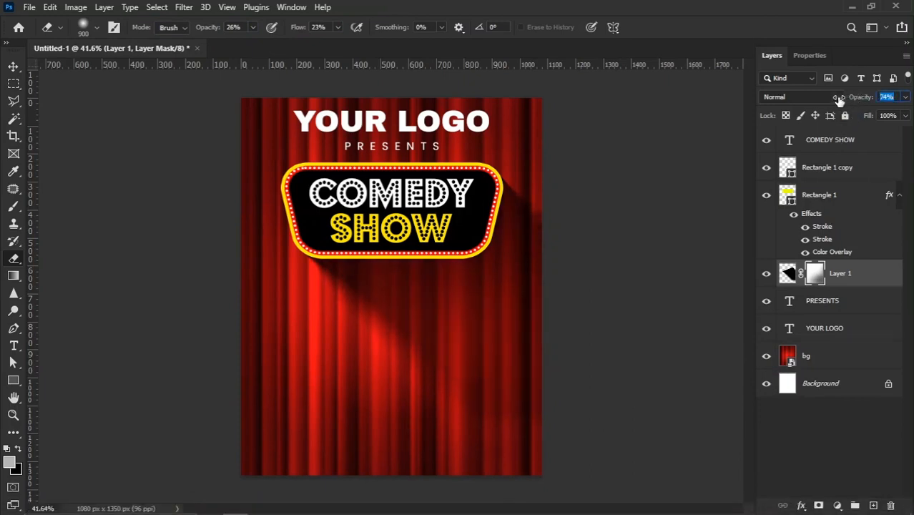
{"action": "left_click", "coordinate": [878, 98]}
{"action": "type", "text": "90"}
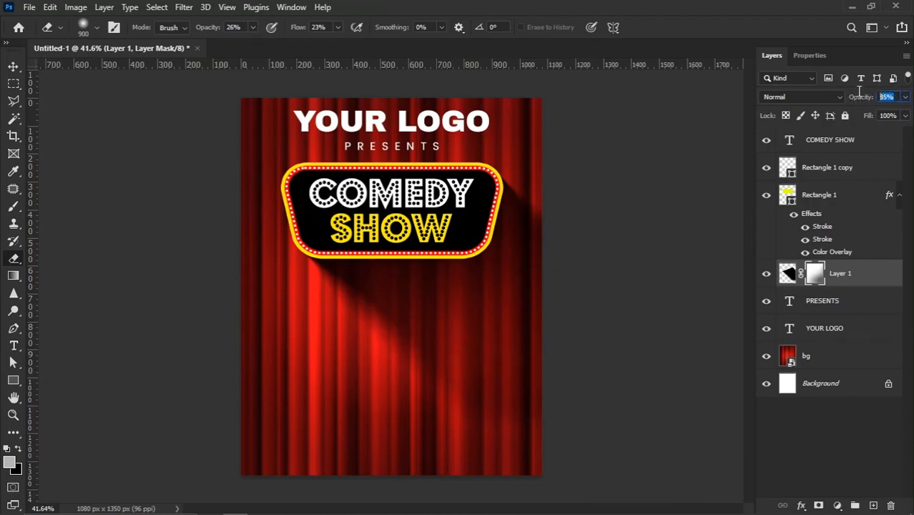
{"action": "type", "text": "80"}
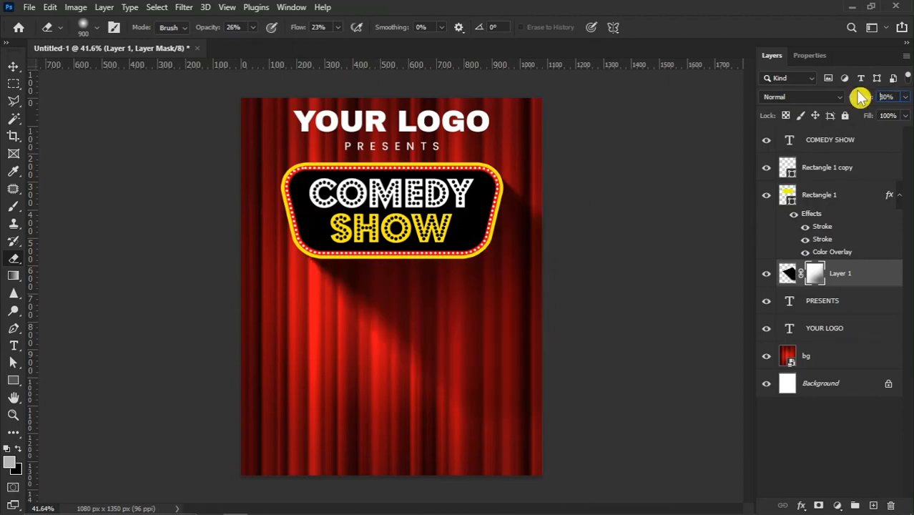
Step: Duplicate the YOUR LOGO text layer, place the copy first in the layer stack, and move it straight down below the marquee sign
{"action": "left_click", "coordinate": [13, 66]}
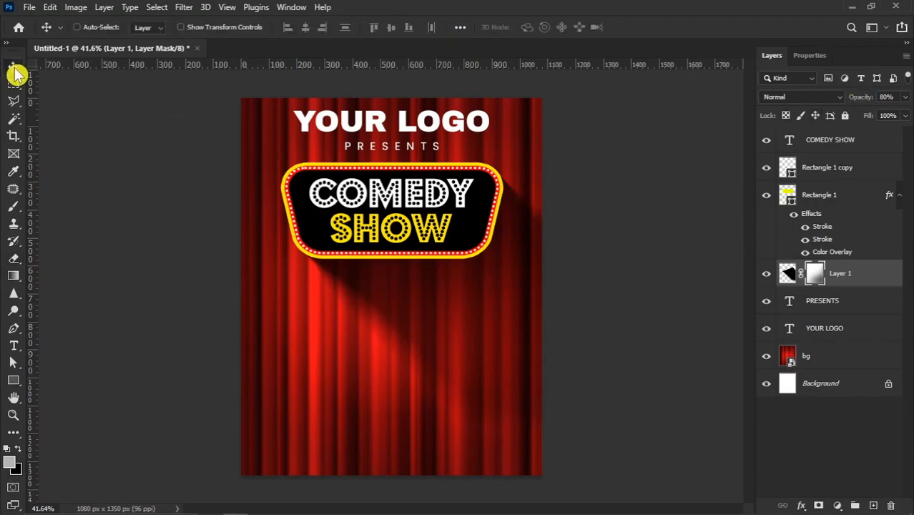
{"action": "scroll", "coordinate": [329, 263], "scroll_direction": "down", "scroll_amount": 1}
{"action": "scroll", "coordinate": [393, 252], "scroll_direction": "up", "scroll_amount": 1}
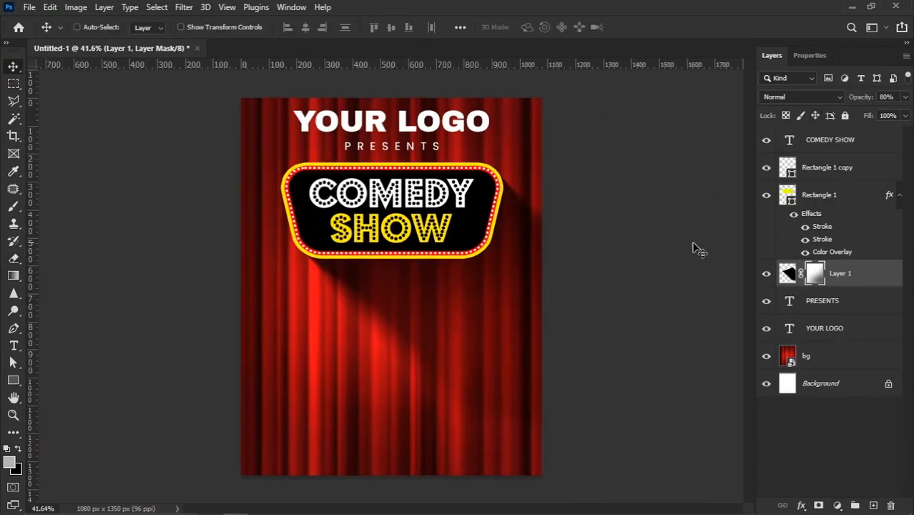
{"action": "left_click", "coordinate": [827, 141]}
{"action": "right_click", "coordinate": [402, 118]}
{"action": "left_click", "coordinate": [427, 125]}
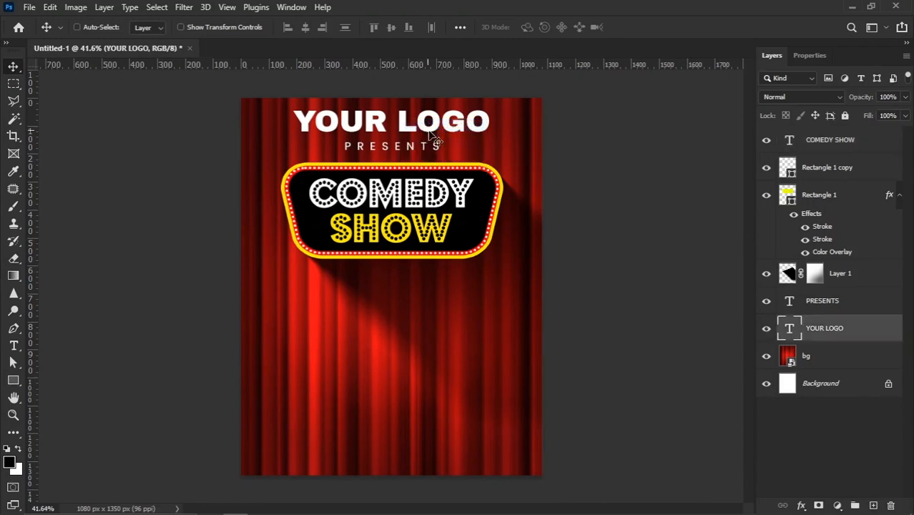
{"action": "left_click_drag", "start_coordinate": [862, 338], "coordinate": [872, 507]}
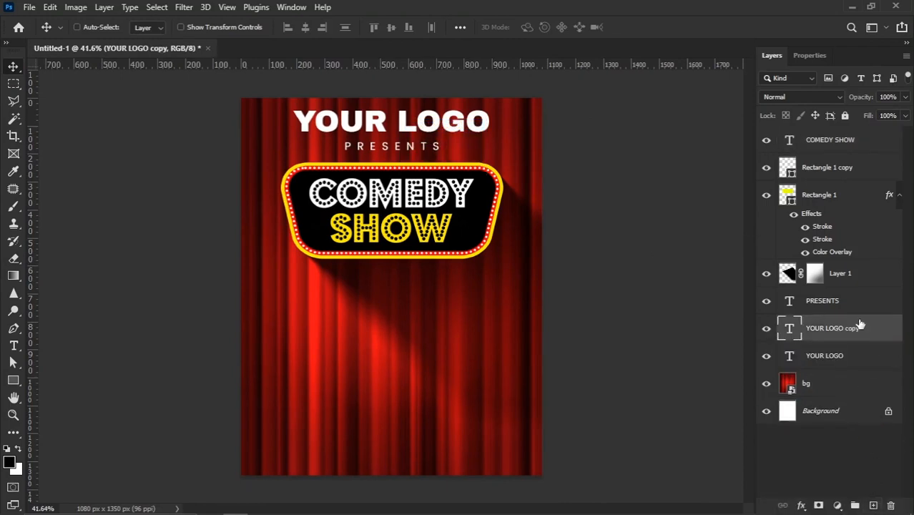
{"action": "left_click_drag", "start_coordinate": [860, 328], "coordinate": [858, 138]}
{"action": "left_click_drag", "start_coordinate": [447, 132], "coordinate": [444, 306]}
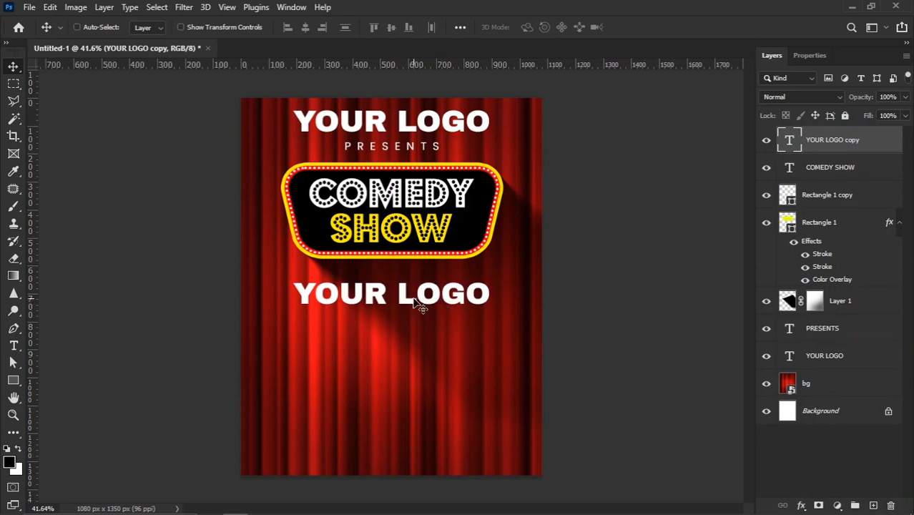
Step: Replace the copied text below the sign with LIVE IN INDORE
{"action": "double_click", "coordinate": [421, 306]}
{"action": "type", "text": "L"}
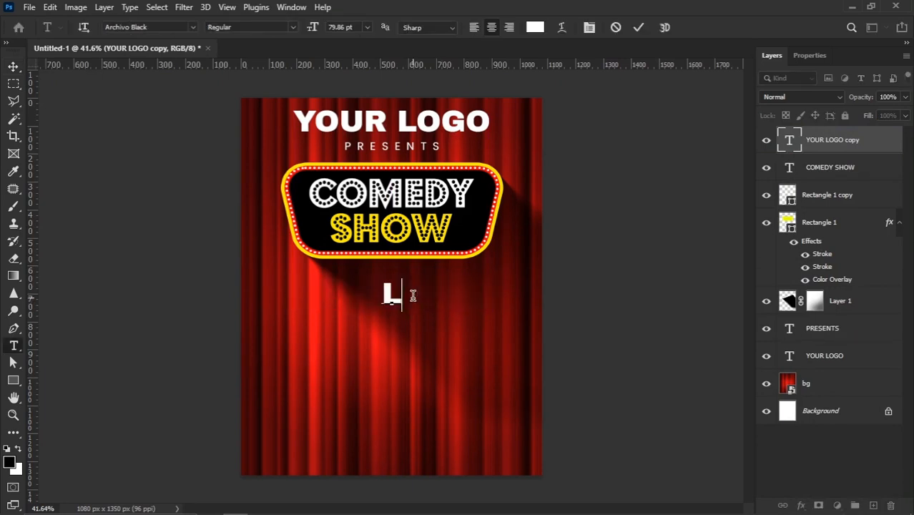
{"action": "type", "text": "IVE IN INDORE"}
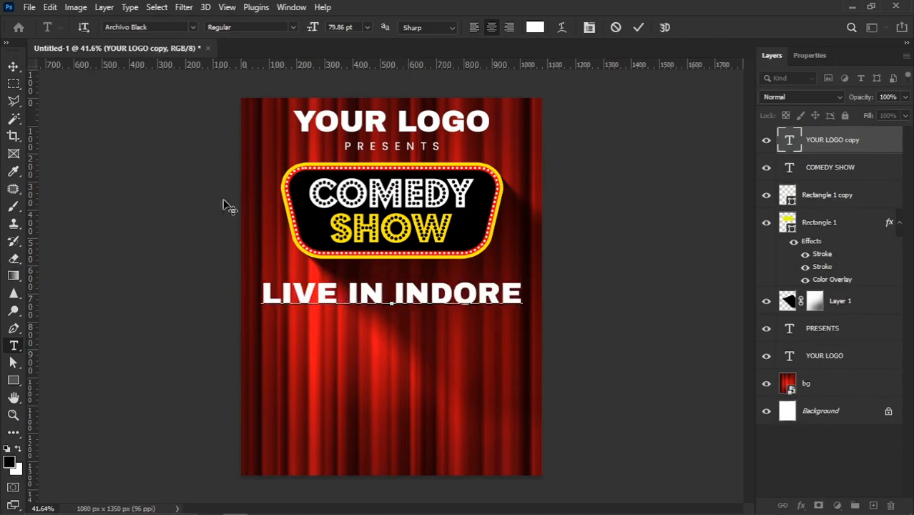
Step: Scale the LIVE IN INDORE text down to about 61.5% around its centre
{"action": "left_click", "coordinate": [12, 68]}
{"action": "key", "text": "ctrl+t"}
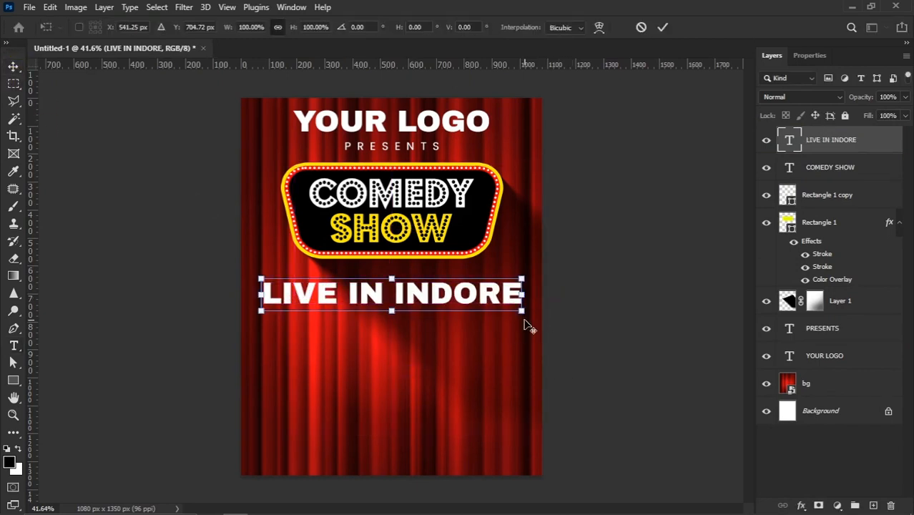
{"action": "left_click_drag", "start_coordinate": [522, 311], "coordinate": [473, 314]}
{"action": "left_click_drag", "start_coordinate": [472, 313], "coordinate": [472, 313]}
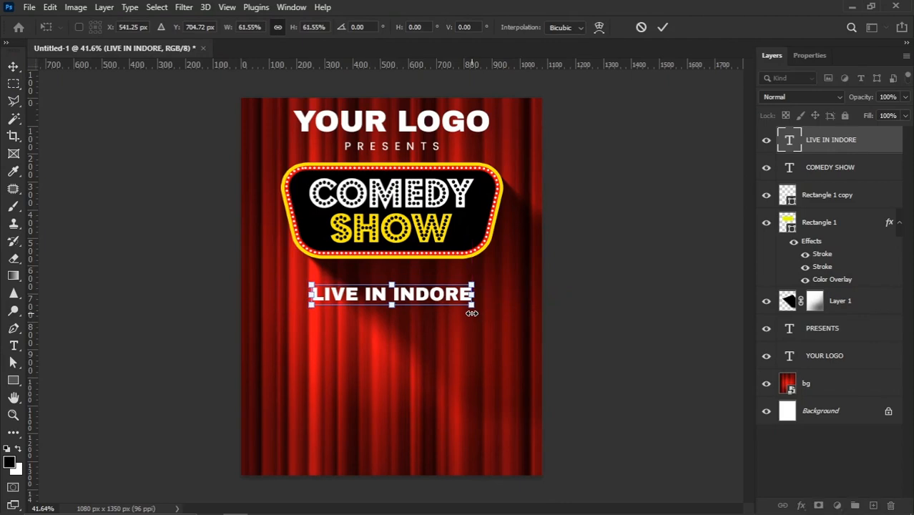
{"action": "key", "text": "Return"}
{"action": "left_click", "coordinate": [472, 316]}
Step: Nudge the LIVE IN INDORE text up so it sits just below the marquee sign
{"action": "key", "text": "shift+Up"}
{"action": "key", "text": "shift+Up"}
{"action": "key", "text": "shift+Up"}
{"action": "key", "text": "shift+Up"}
{"action": "key", "text": "shift+Up"}
{"action": "key", "text": "shift+Up"}
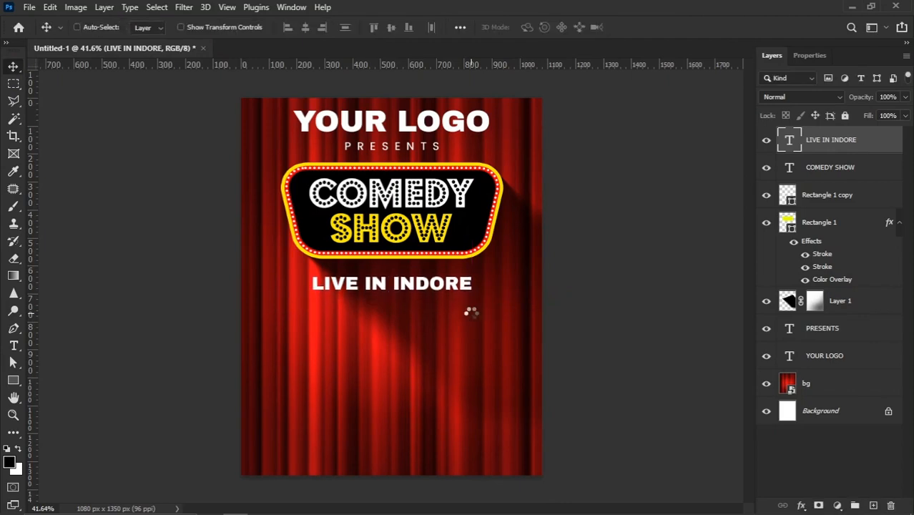
{"action": "key", "text": "Down"}
{"action": "key", "text": "Down"}
{"action": "key", "text": "Down"}
{"action": "key", "text": "Down"}
{"action": "key", "text": "Down"}
{"action": "key", "text": "Down"}
{"action": "key", "text": "Down"}
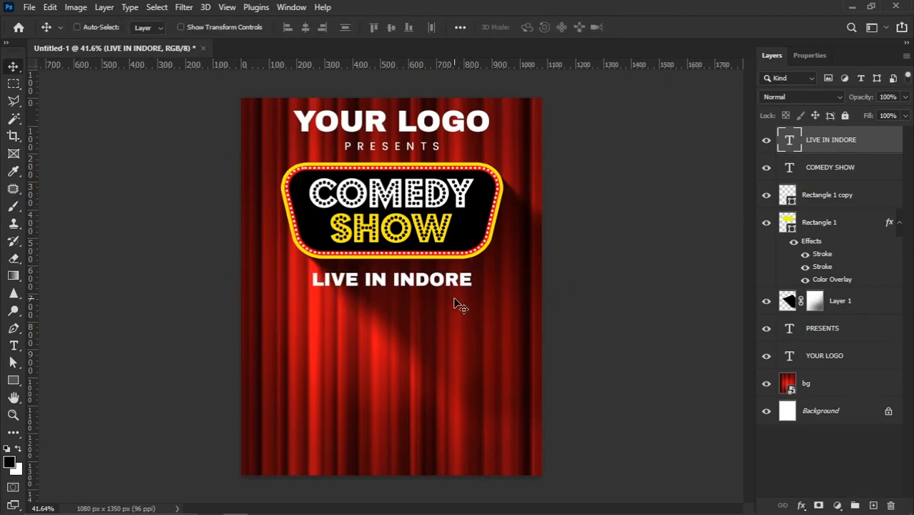
Step: Scale the LIVE IN INDORE text down slightly more around its centre
{"action": "key", "text": "ctrl+t"}
{"action": "scroll", "coordinate": [478, 288], "scroll_direction": "up", "scroll_amount": 1}
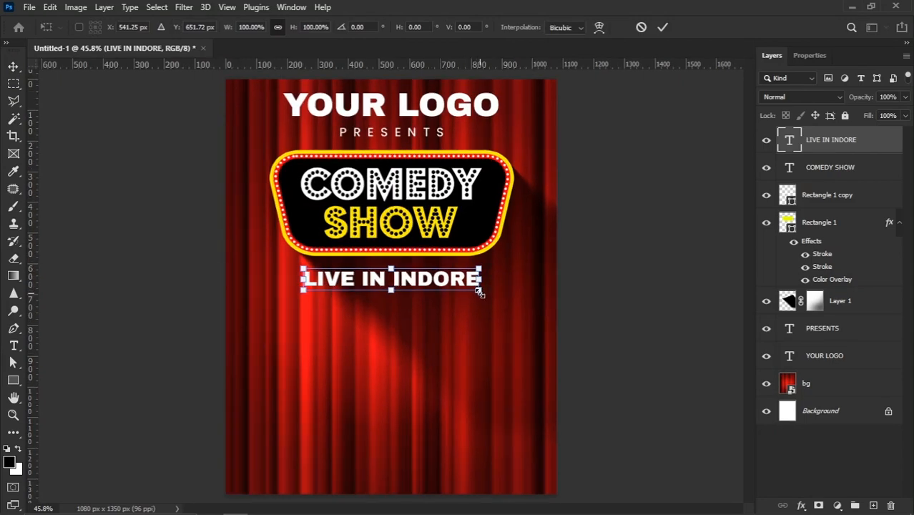
{"action": "left_click_drag", "start_coordinate": [478, 291], "coordinate": [469, 293]}
{"action": "key", "text": "Return"}
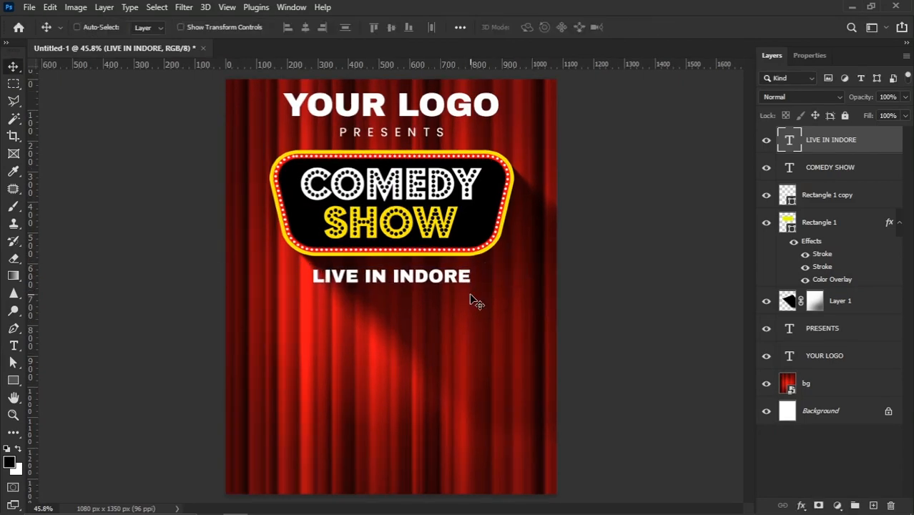
Step: Place the outline image from the comedy poster folder under LIVE IN INDORE, about 513 px wide, and select it together with that text
{"action": "mouse_move", "coordinate": [227, 506]}
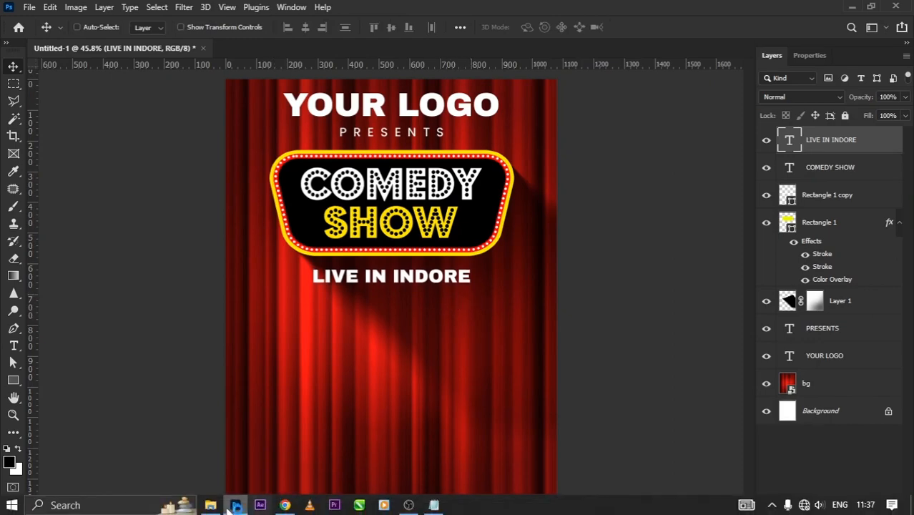
{"action": "left_click", "coordinate": [211, 468]}
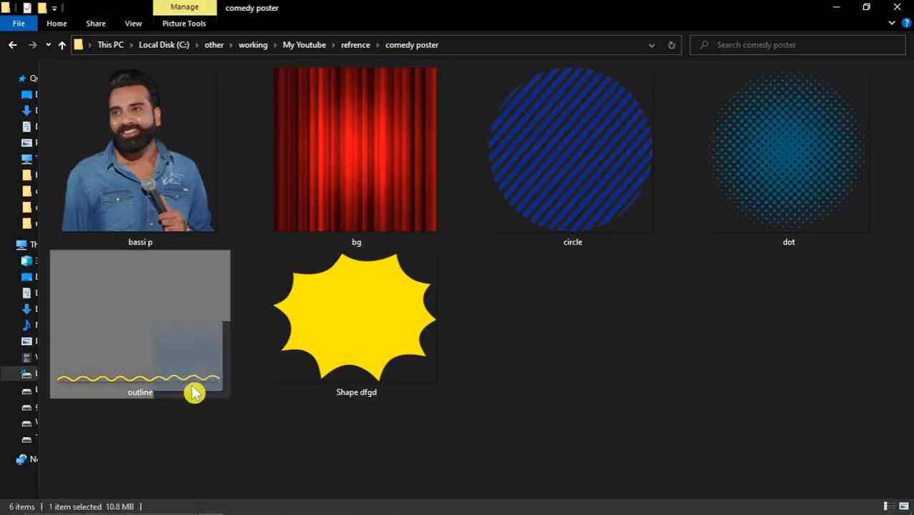
{"action": "left_click_drag", "start_coordinate": [194, 392], "coordinate": [424, 315]}
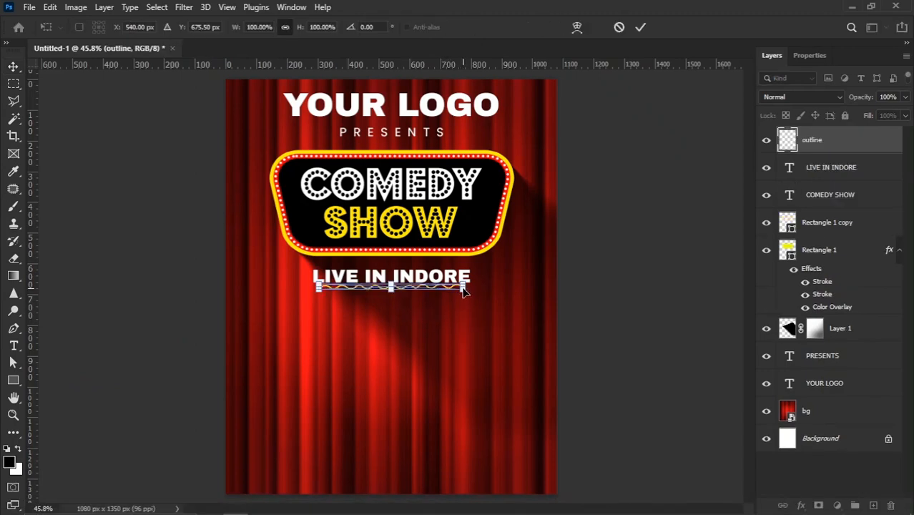
{"action": "left_click_drag", "start_coordinate": [465, 287], "coordinate": [470, 287]}
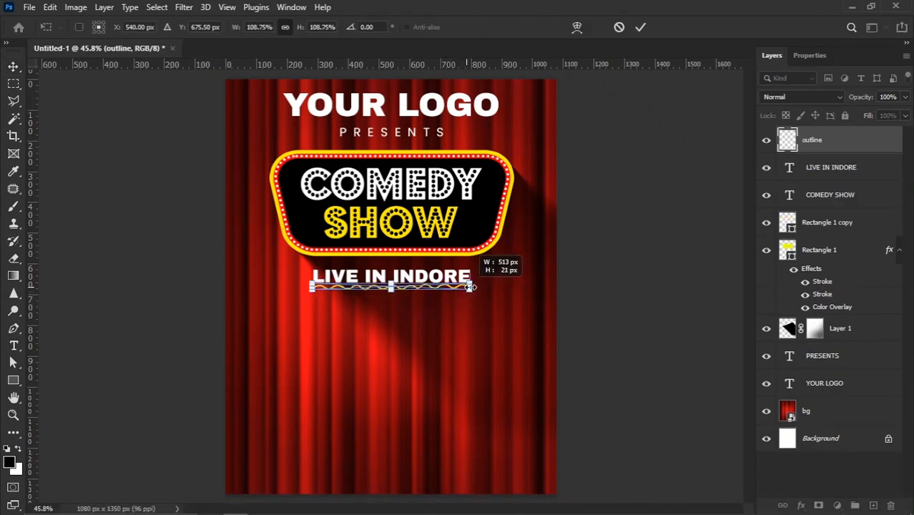
{"action": "key", "text": "Return"}
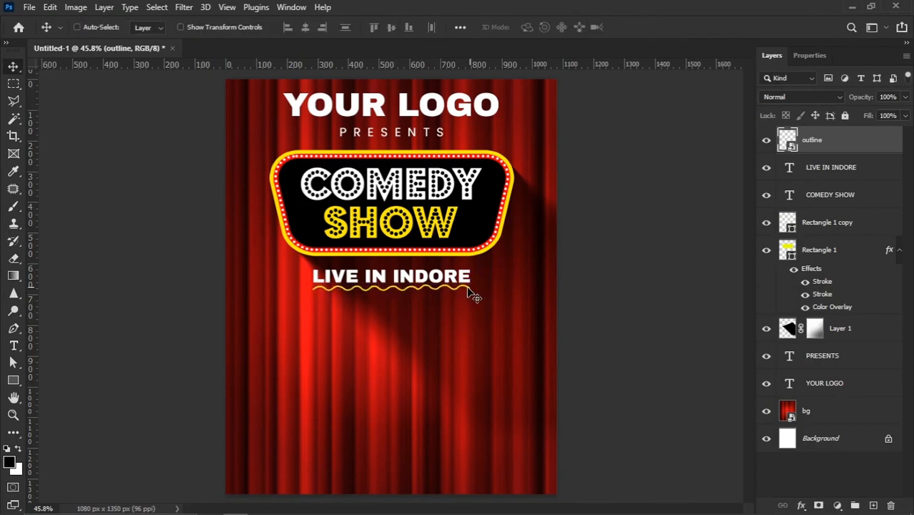
{"action": "left_click", "coordinate": [824, 169], "text": "ctrl"}
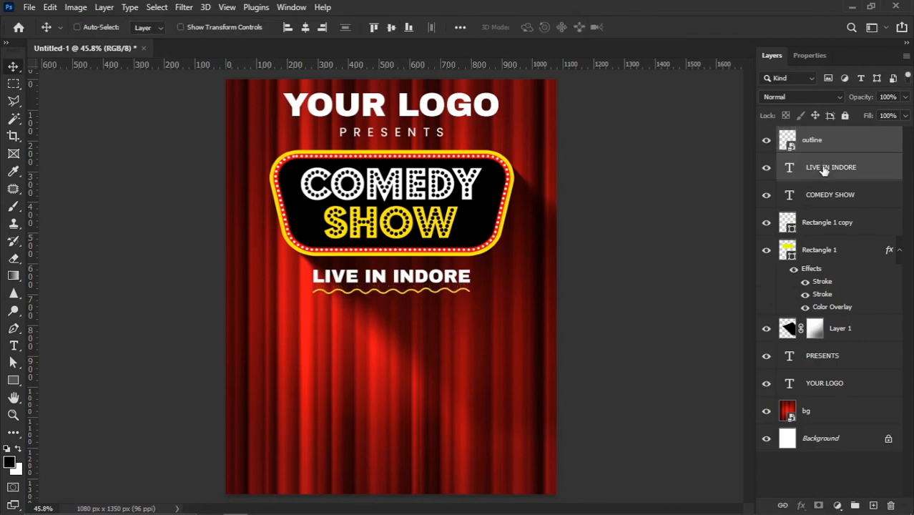
{"action": "scroll", "coordinate": [434, 279], "scroll_direction": "down", "scroll_amount": 1}
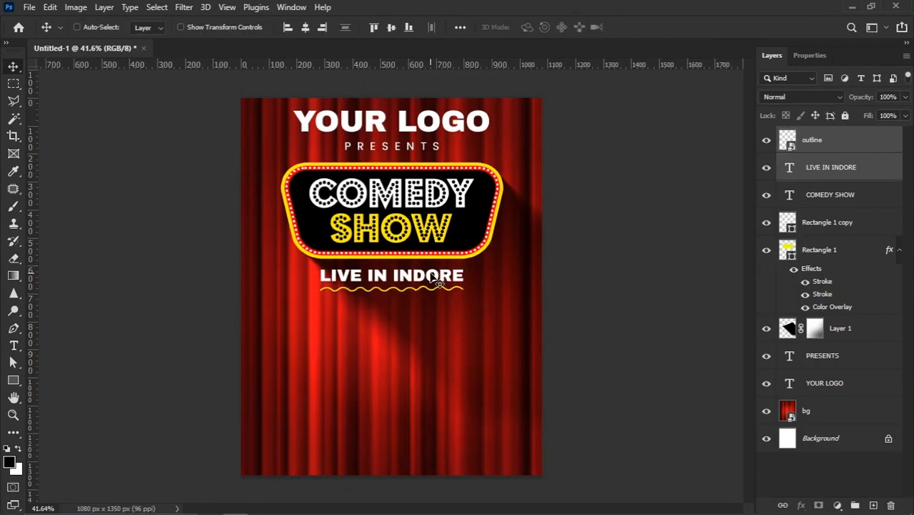
Step: Group the COMEDY SHOW text with the Rectangle 1 and Rectangle 1 copy layers, then toggle the group's visibility to check it
{"action": "left_click", "coordinate": [820, 196]}
{"action": "left_click", "coordinate": [819, 253], "text": "shift"}
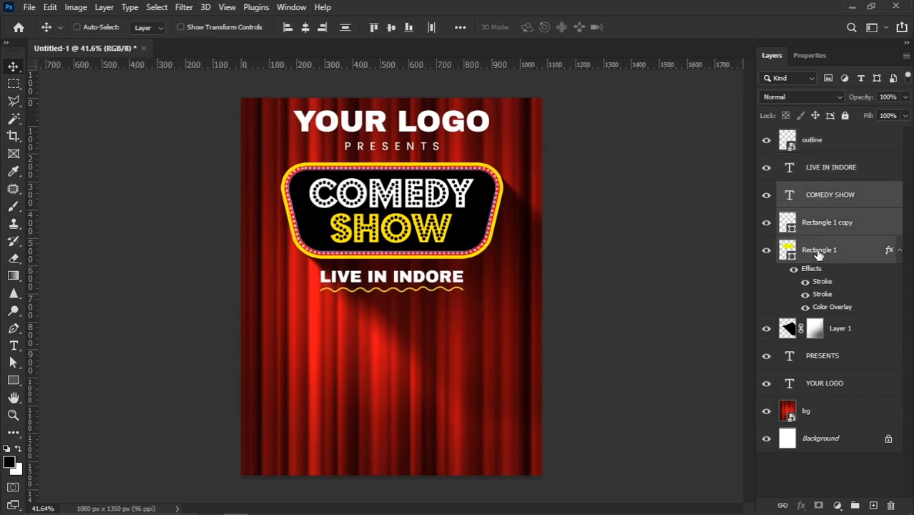
{"action": "left_click_drag", "start_coordinate": [824, 254], "coordinate": [855, 504]}
{"action": "left_click", "coordinate": [767, 190]}
{"action": "left_click", "coordinate": [767, 190]}
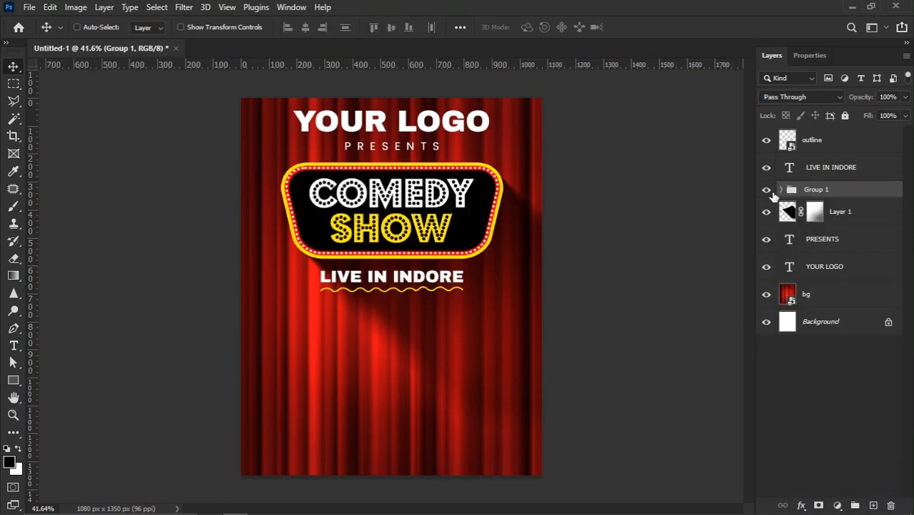
Step: Group the marquee sign group with its Layer 1 shadow and nudge the new group slightly up
{"action": "left_click", "coordinate": [839, 213], "text": "ctrl"}
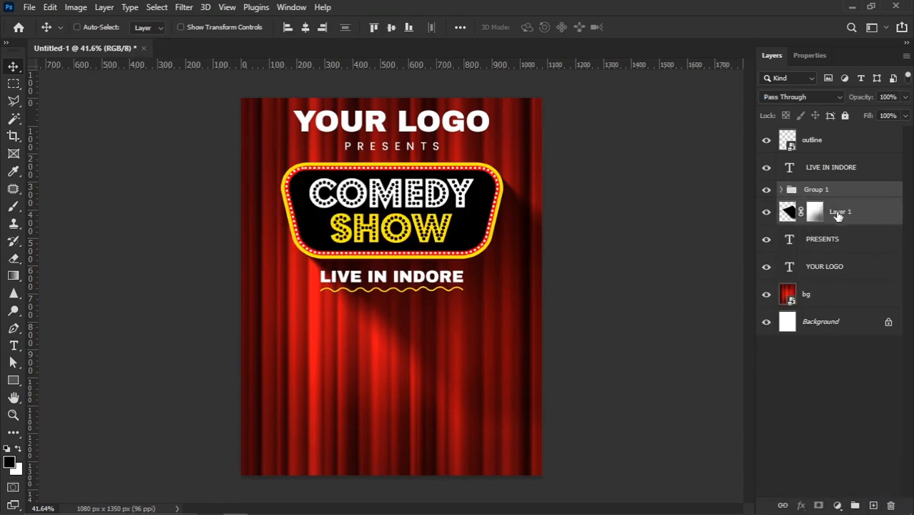
{"action": "left_click", "coordinate": [856, 505]}
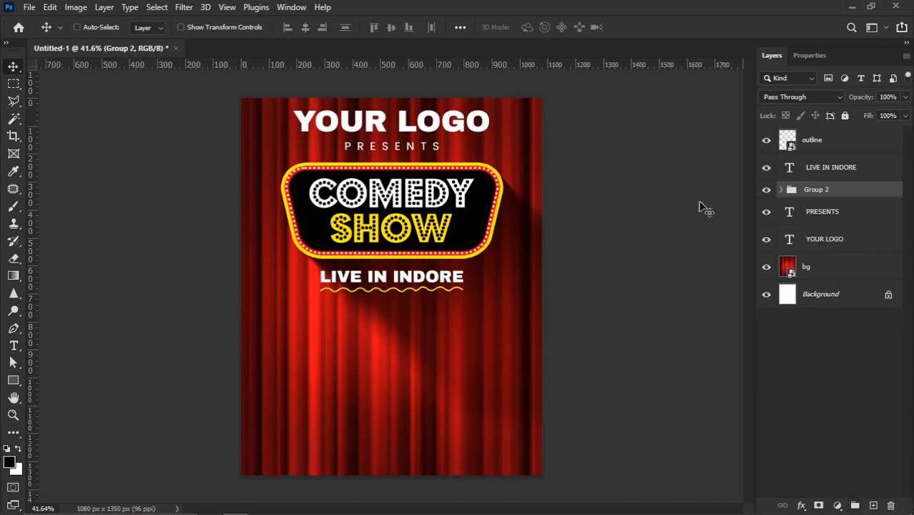
{"action": "key", "text": "shift+Up"}
{"action": "key", "text": "Up"}
{"action": "key", "text": "Up"}
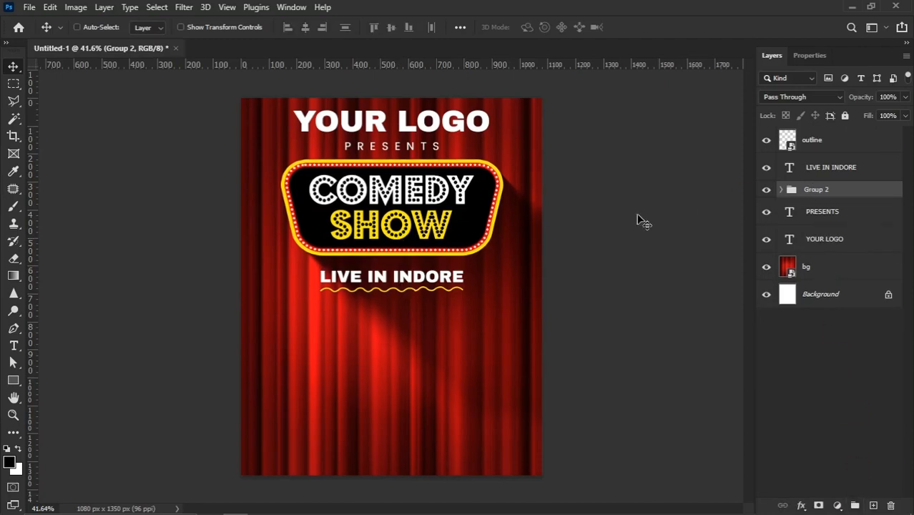
Step: Nudge the LIVE IN INDORE text and its wavy outline together slightly up toward the sign
{"action": "left_click", "coordinate": [830, 140]}
{"action": "left_click", "coordinate": [816, 168], "text": "ctrl"}
{"action": "key", "text": "shift+Up"}
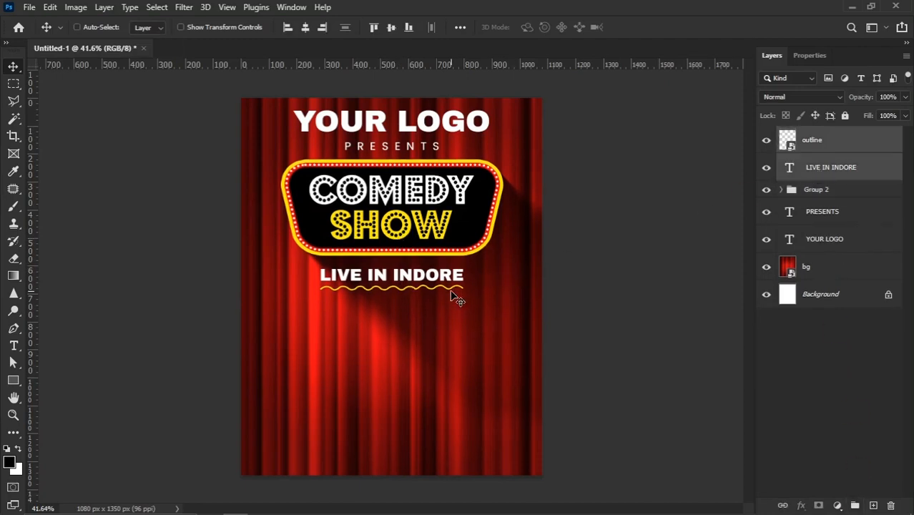
{"action": "key", "text": "Up"}
{"action": "key", "text": "Up"}
{"action": "key", "text": "Down"}
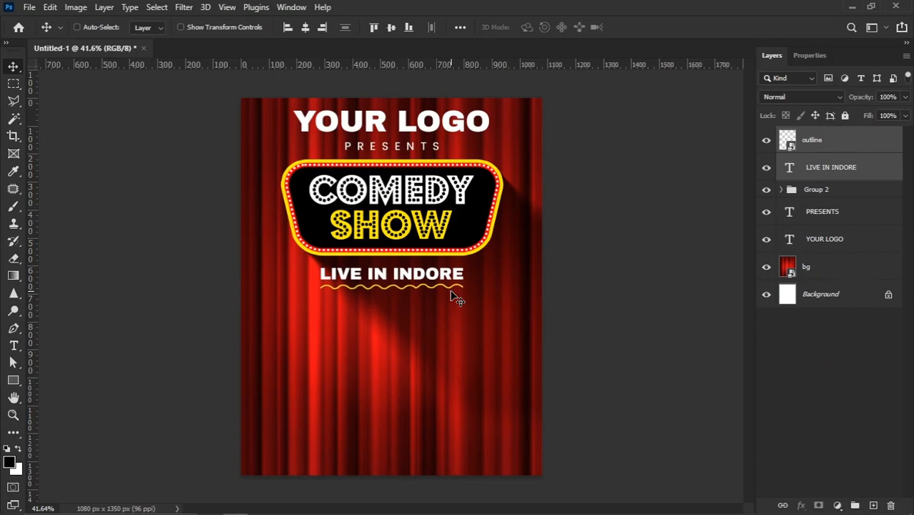
{"action": "left_click", "coordinate": [808, 162], "text": "ctrl"}
Step: Place the Shape dfgd image from the comedy poster folder, scaled down slightly, over the poster's lower-right corner
{"action": "left_click", "coordinate": [209, 509]}
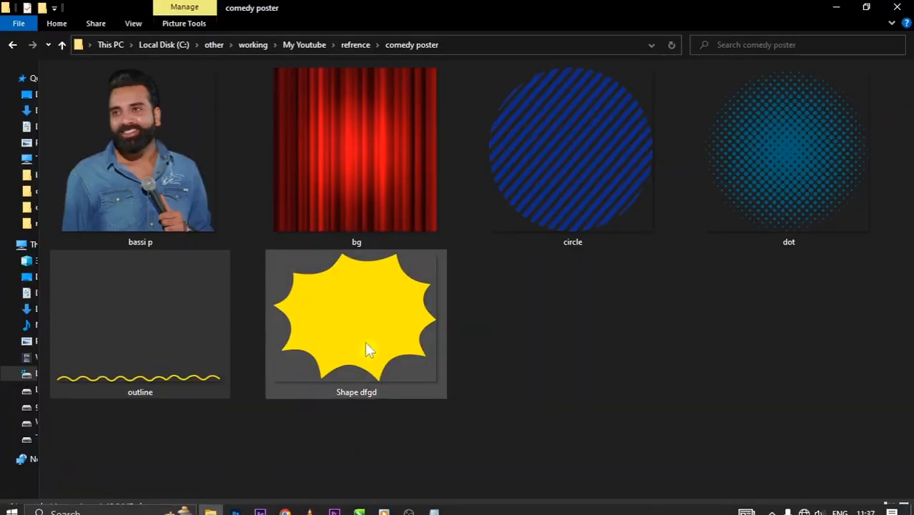
{"action": "left_click_drag", "start_coordinate": [366, 349], "coordinate": [381, 361]}
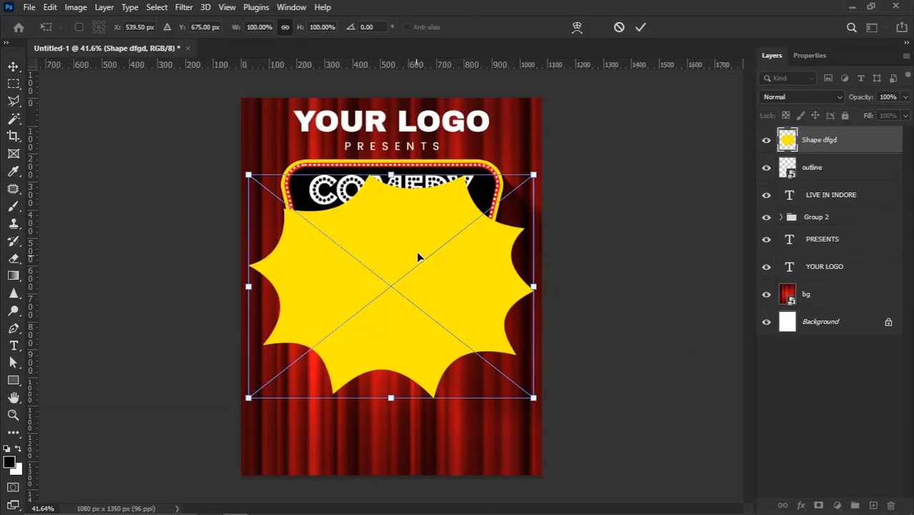
{"action": "left_click_drag", "start_coordinate": [439, 289], "coordinate": [475, 387]}
{"action": "left_click_drag", "start_coordinate": [574, 417], "coordinate": [557, 417]}
{"action": "mouse_move", "coordinate": [464, 419]}
{"action": "left_mouse_down"}
{"action": "mouse_move", "coordinate": [479, 423]}
{"action": "mouse_move", "coordinate": [449, 402]}
{"action": "mouse_move", "coordinate": [463, 409]}
{"action": "left_mouse_up"}
{"action": "key", "text": "Return"}
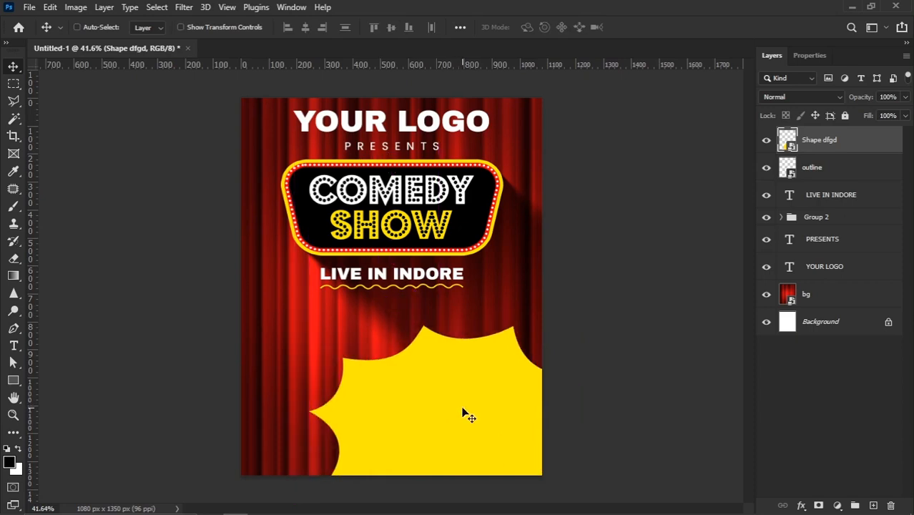
Step: Nudge the yellow burst shape slightly down and to the left
{"action": "key", "text": "Down"}
{"action": "key", "text": "Down"}
{"action": "key", "text": "Down"}
{"action": "key", "text": "Down"}
{"action": "key", "text": "Down"}
{"action": "key", "text": "Down"}
{"action": "key", "text": "Left"}
{"action": "key", "text": "Left"}
{"action": "key", "text": "Left"}
{"action": "key", "text": "Left"}
{"action": "key", "text": "Left"}
{"action": "key", "text": "Left"}
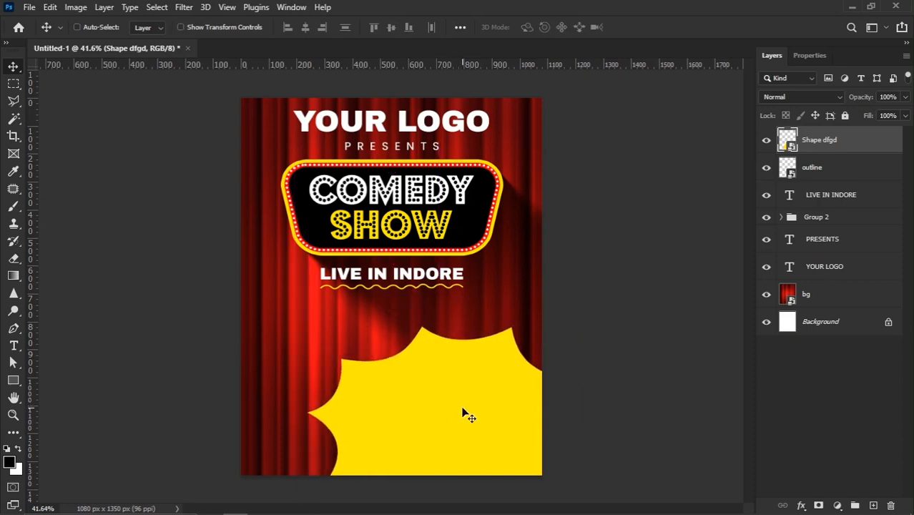
{"action": "key", "text": "Right"}
{"action": "key", "text": "Right"}
{"action": "key", "text": "Right"}
{"action": "key", "text": "Left"}
{"action": "key", "text": "Left"}
{"action": "key", "text": "Left"}
{"action": "key", "text": "Left"}
{"action": "key", "text": "Left"}
{"action": "key", "text": "Left"}
{"action": "key", "text": "Left"}
{"action": "key", "text": "Left"}
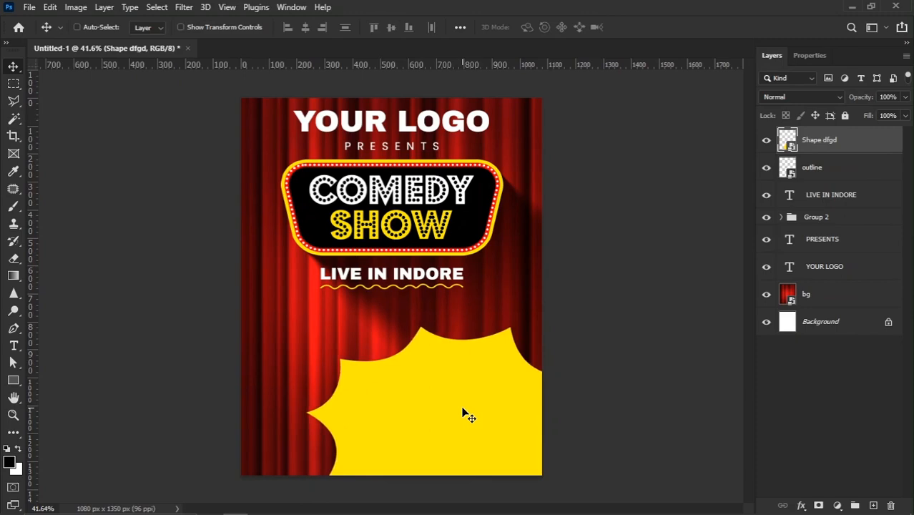
Step: Add an outside stroke to the yellow burst shape in dark red #250304 sampled from the curtain
{"action": "right_click", "coordinate": [854, 145]}
{"action": "left_click", "coordinate": [715, 27]}
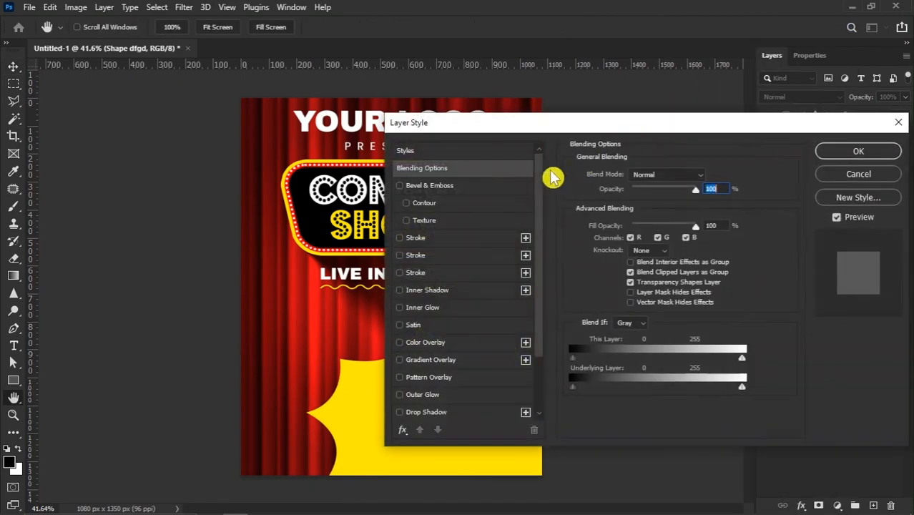
{"action": "left_click", "coordinate": [415, 241]}
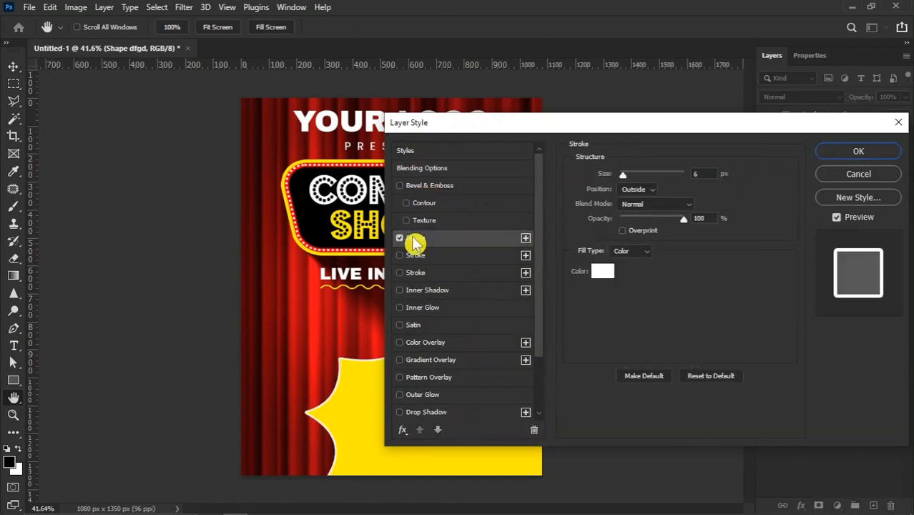
{"action": "left_click", "coordinate": [602, 271]}
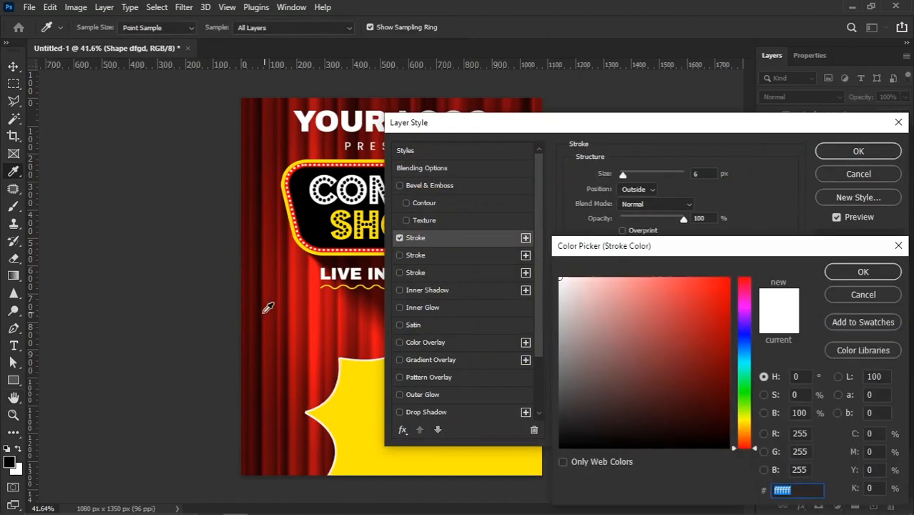
{"action": "left_click", "coordinate": [262, 308]}
{"action": "left_click", "coordinate": [854, 272]}
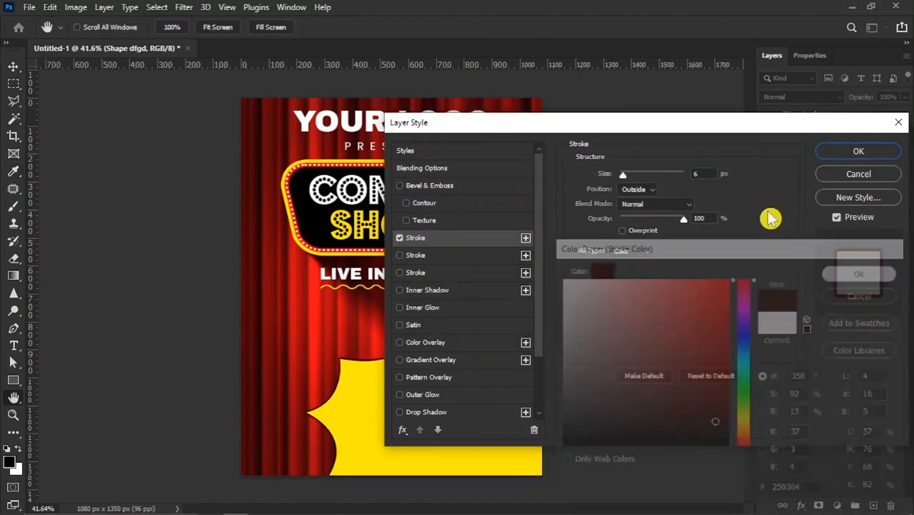
{"action": "left_click", "coordinate": [704, 172]}
{"action": "left_click", "coordinate": [838, 151]}
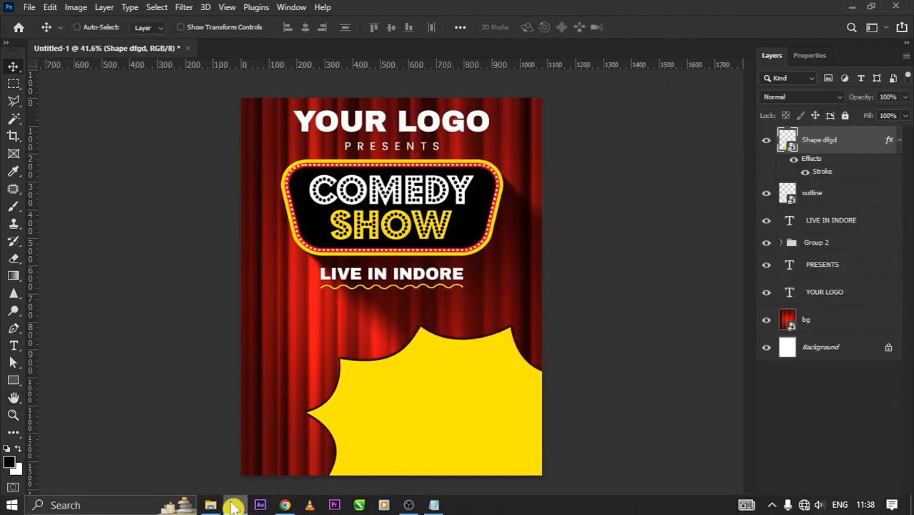
Step: Place the dot image from the comedy poster folder at 53.64% and move its layer directly beneath the outline layer
{"action": "mouse_move", "coordinate": [218, 507]}
{"action": "left_click", "coordinate": [218, 482]}
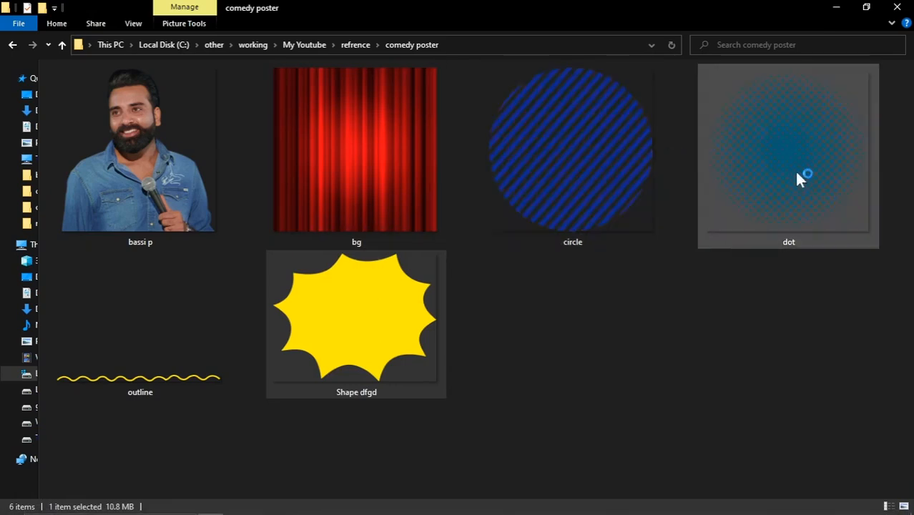
{"action": "left_click_drag", "start_coordinate": [799, 177], "coordinate": [470, 254]}
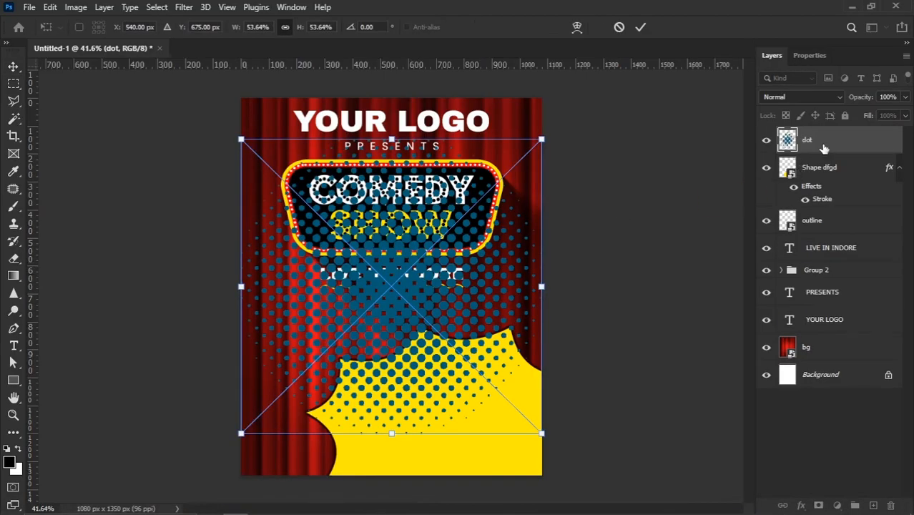
{"action": "key", "text": "Return"}
{"action": "left_click_drag", "start_coordinate": [822, 148], "coordinate": [823, 227]}
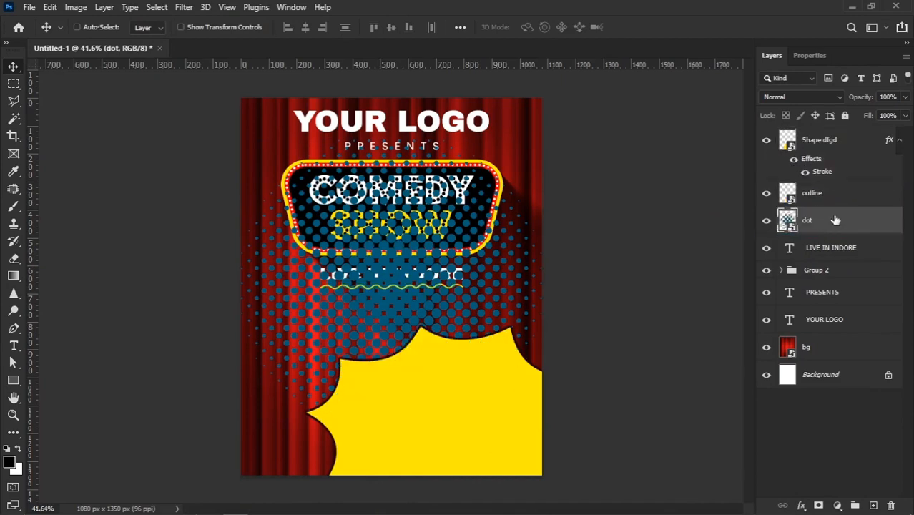
Step: Apply a white Color Overlay at 100% opacity to the dot layer
{"action": "right_click", "coordinate": [835, 220]}
{"action": "left_click", "coordinate": [546, 205]}
{"action": "left_click", "coordinate": [426, 342]}
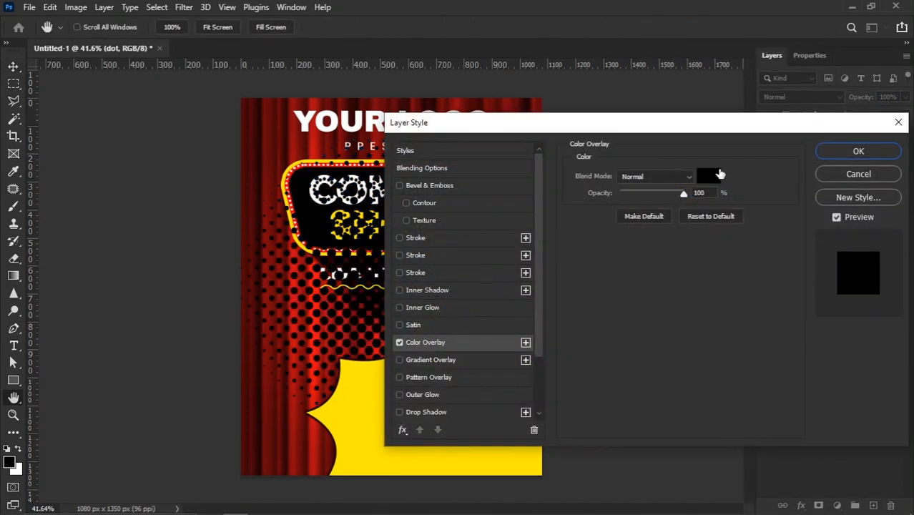
{"action": "left_click", "coordinate": [710, 175]}
{"action": "left_click_drag", "start_coordinate": [608, 351], "coordinate": [490, 227]}
{"action": "left_click", "coordinate": [863, 272]}
{"action": "left_click", "coordinate": [858, 151]}
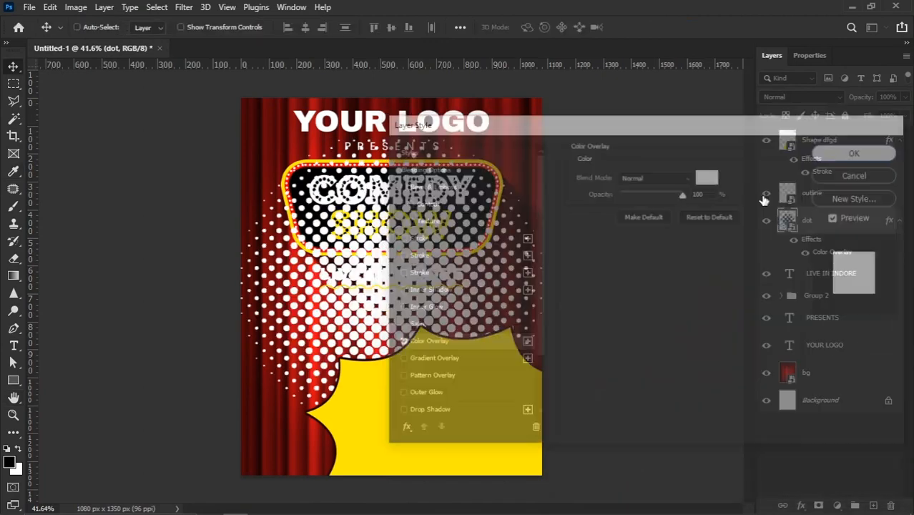
Step: Move the white dot pattern behind the yellow burst and scale it to 35.82% so it only peeks out along the edges
{"action": "left_click_drag", "start_coordinate": [425, 280], "coordinate": [462, 408]}
{"action": "key", "text": "ctrl+t"}
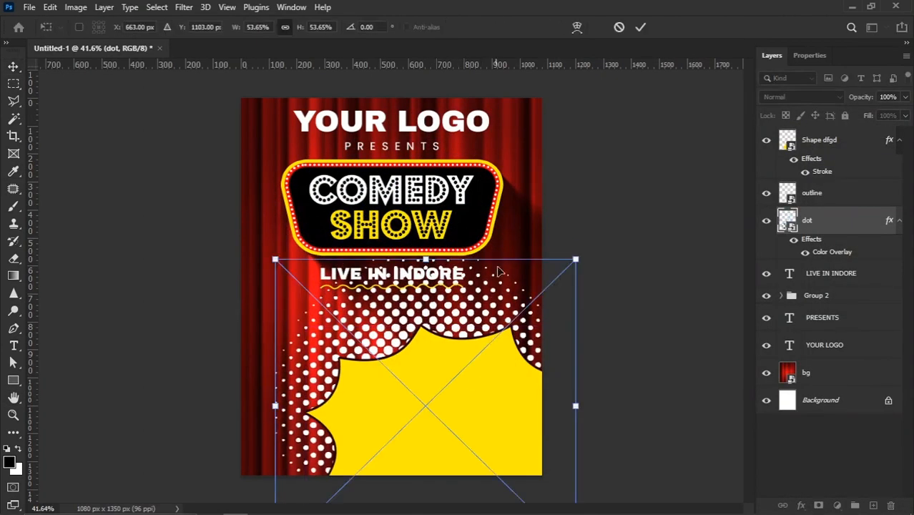
{"action": "left_click_drag", "start_coordinate": [576, 258], "coordinate": [524, 310]}
{"action": "left_click_drag", "start_coordinate": [480, 364], "coordinate": [471, 378]}
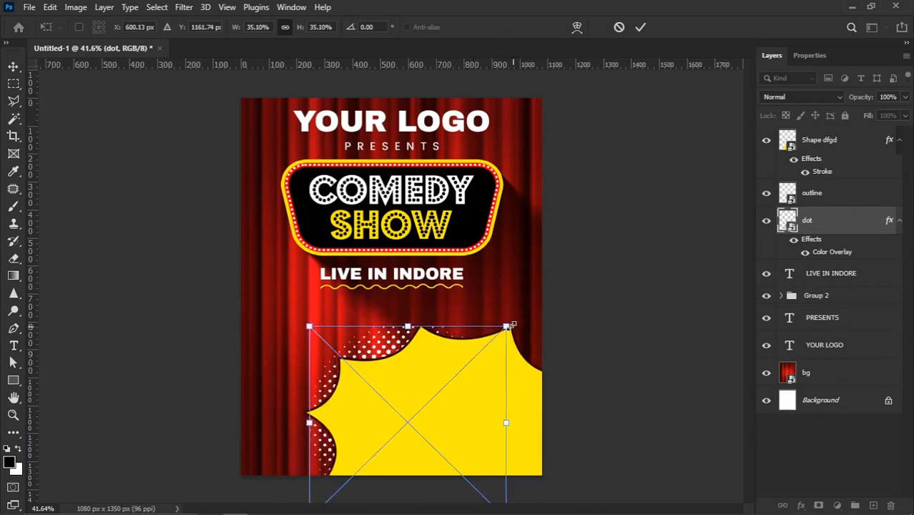
{"action": "left_click_drag", "start_coordinate": [505, 326], "coordinate": [510, 322]}
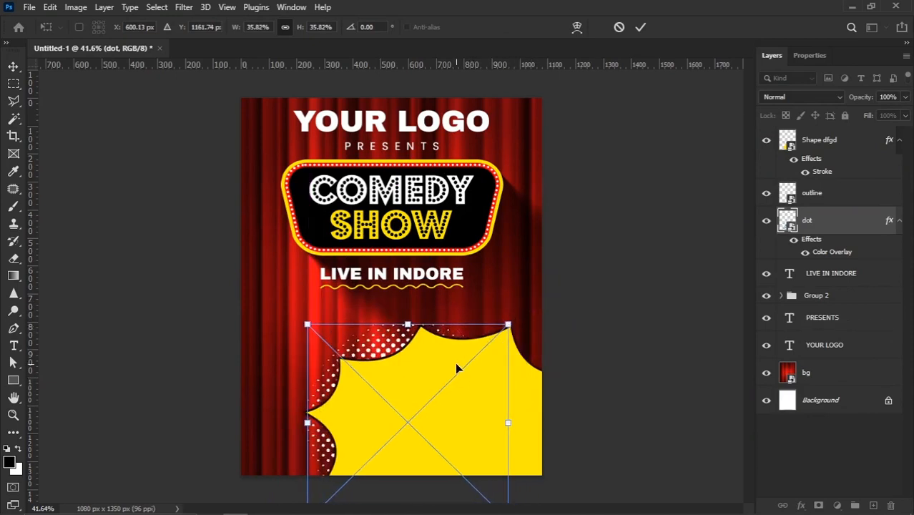
{"action": "left_click_drag", "start_coordinate": [455, 362], "coordinate": [456, 362]}
{"action": "key", "text": "Return"}
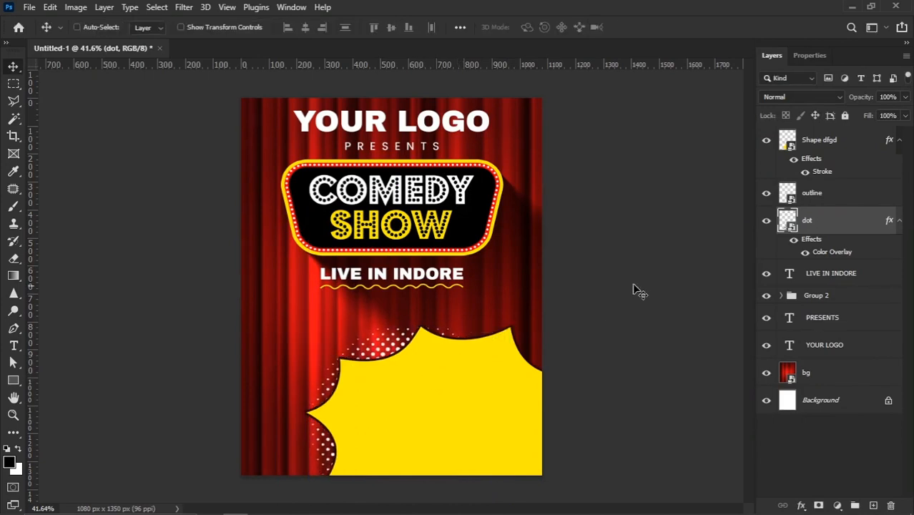
Step: Place the comedian photo from the comedy poster folder above the burst layer, scaled to 39.27% and standing on the poster's lower edge
{"action": "right_click", "coordinate": [510, 361]}
{"action": "left_click", "coordinate": [532, 367]}
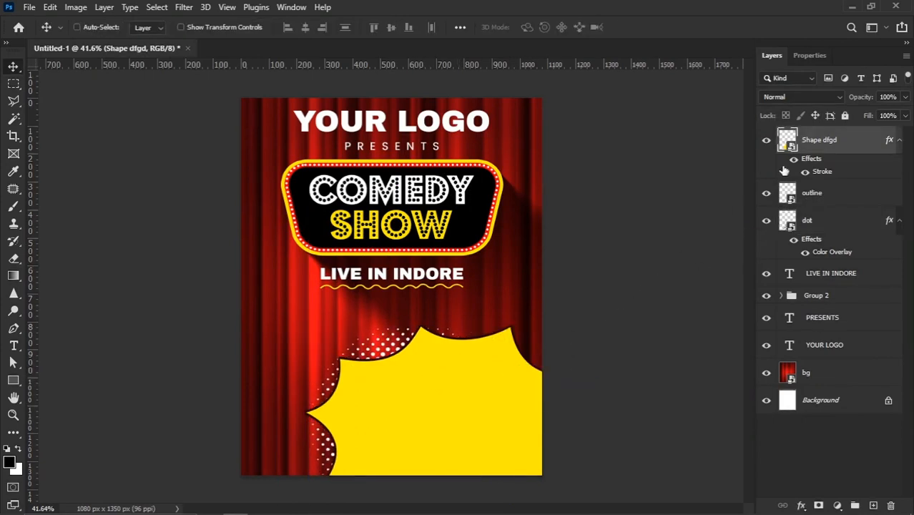
{"action": "mouse_move", "coordinate": [212, 506]}
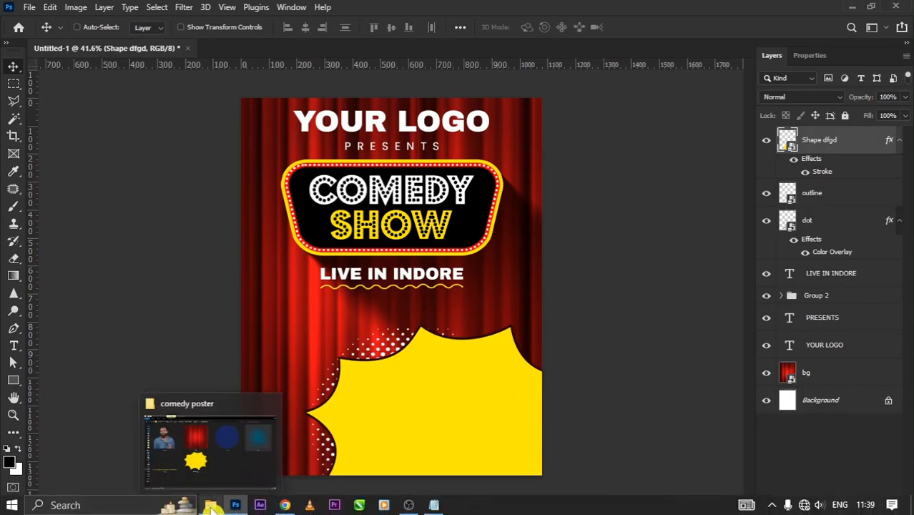
{"action": "left_click", "coordinate": [215, 473]}
{"action": "left_click_drag", "start_coordinate": [127, 189], "coordinate": [476, 349]}
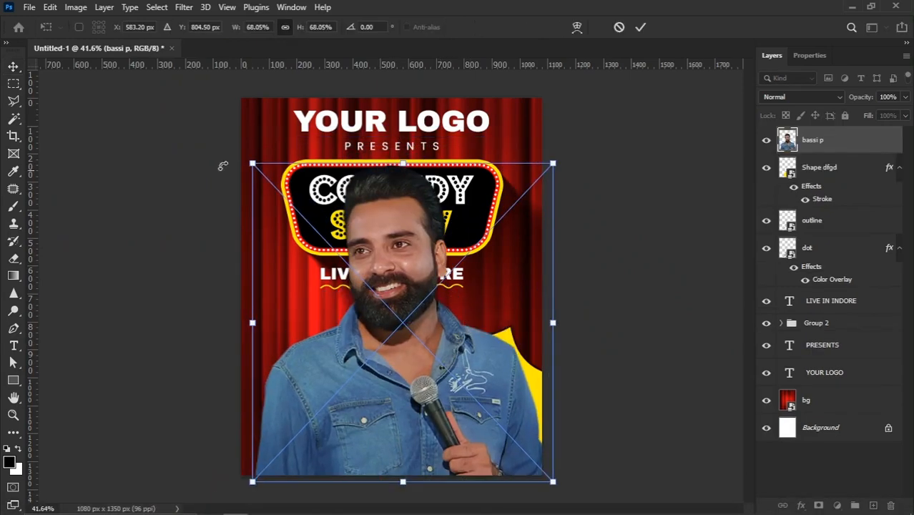
{"action": "left_click_drag", "start_coordinate": [251, 163], "coordinate": [367, 309]}
{"action": "left_click_drag", "start_coordinate": [473, 350], "coordinate": [457, 351]}
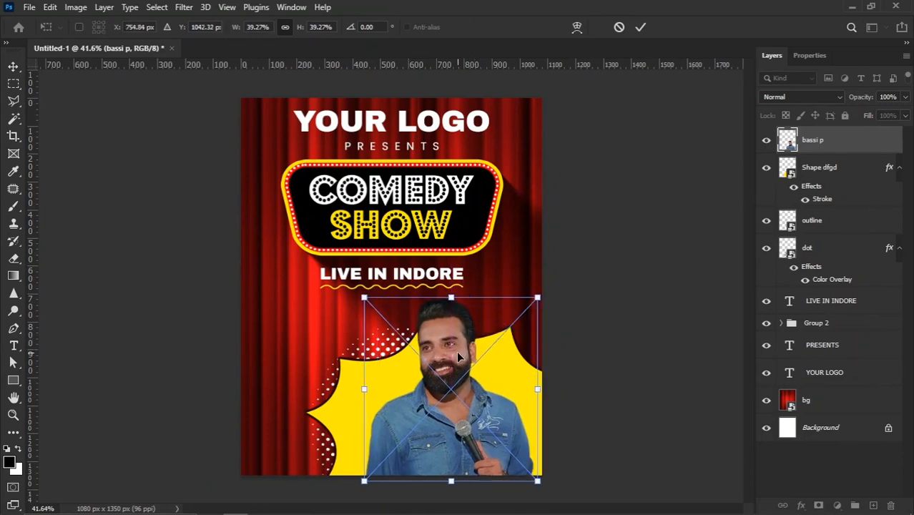
{"action": "key", "text": "Return"}
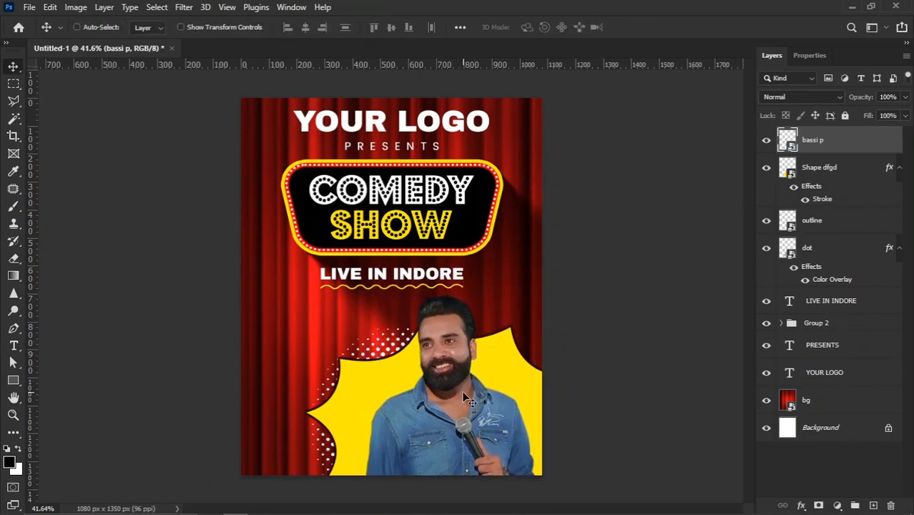
Step: Nudge the comedian photo slightly up and to the left over the yellow burst
{"action": "key", "text": "Right"}
{"action": "key", "text": "Right"}
{"action": "key", "text": "Left"}
{"action": "key", "text": "Left"}
{"action": "key", "text": "Left"}
{"action": "key", "text": "Left"}
{"action": "key", "text": "Left"}
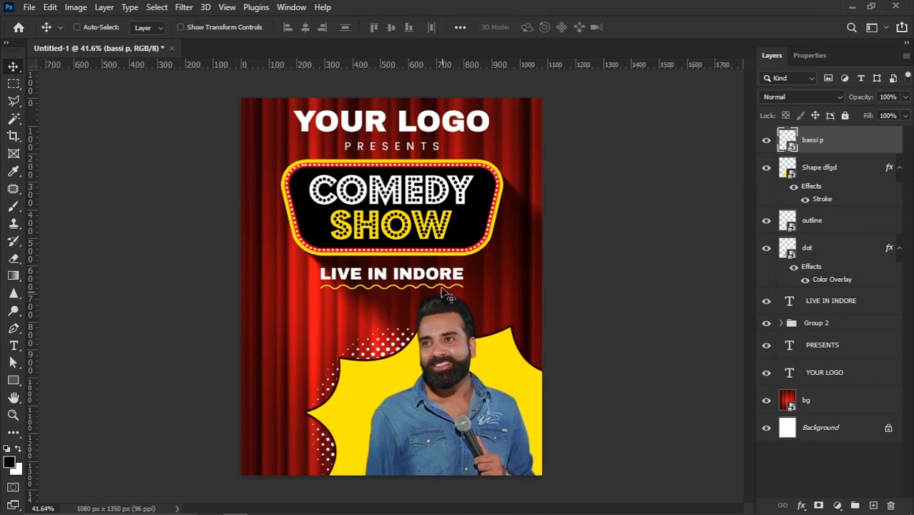
Step: Scale the COMEDY SHOW sign group, including its long shadow, down to 95%
{"action": "right_click", "coordinate": [433, 196]}
{"action": "left_click", "coordinate": [452, 203]}
{"action": "key", "text": "ctrl+t"}
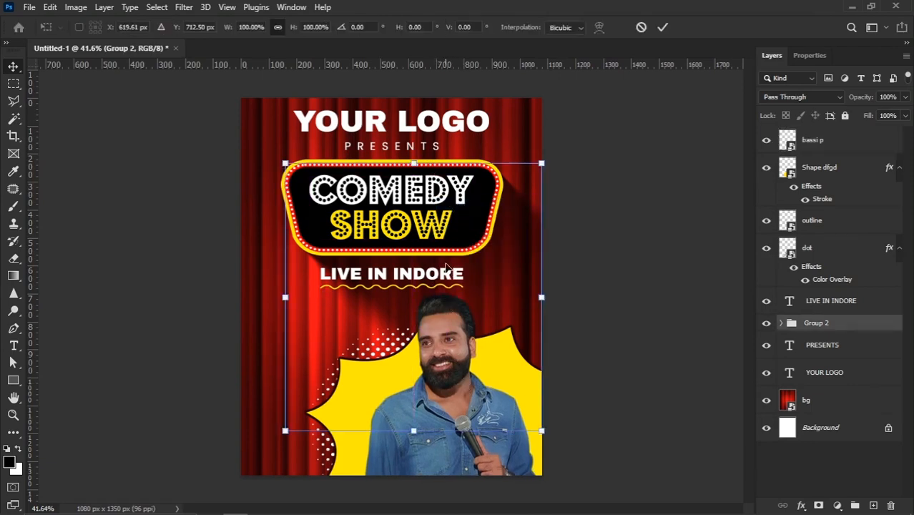
{"action": "left_click_drag", "start_coordinate": [412, 431], "coordinate": [413, 420]}
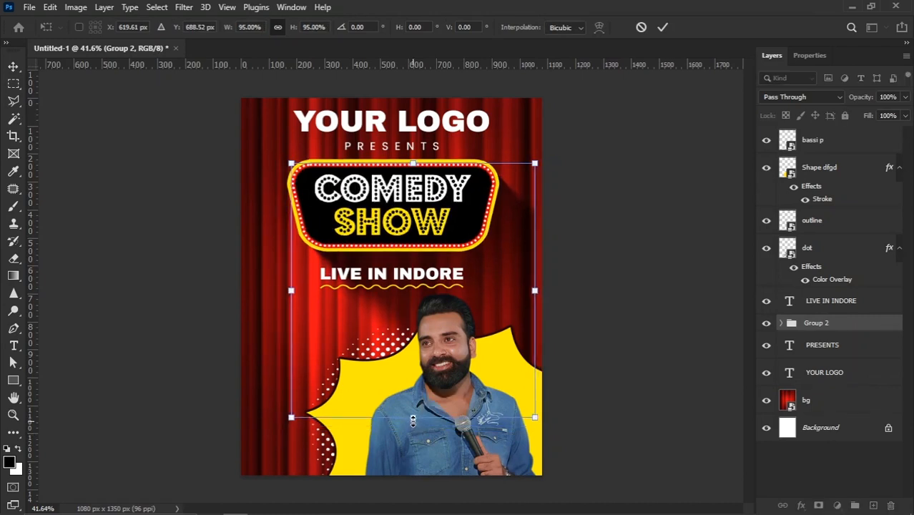
{"action": "key", "text": "Return"}
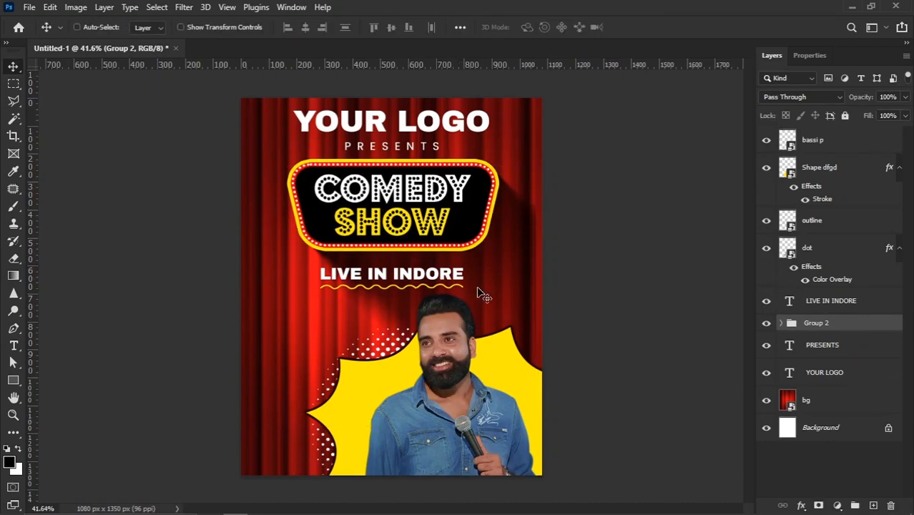
Step: Enlarge the sign's shadow layer to 103.51% and distort its upper-right corner slightly inward and upward
{"action": "right_click", "coordinate": [507, 276]}
{"action": "left_click", "coordinate": [541, 295]}
{"action": "key", "text": "ctrl+t"}
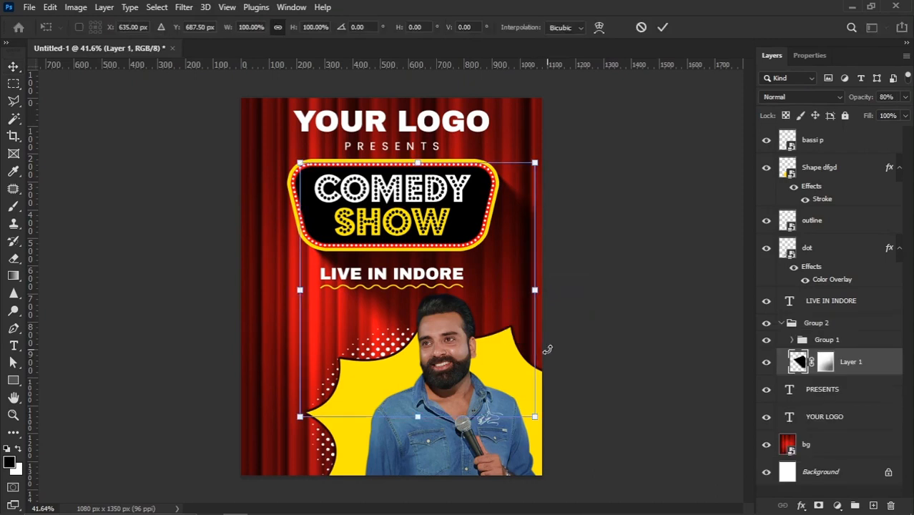
{"action": "left_click_drag", "start_coordinate": [539, 421], "coordinate": [546, 425]}
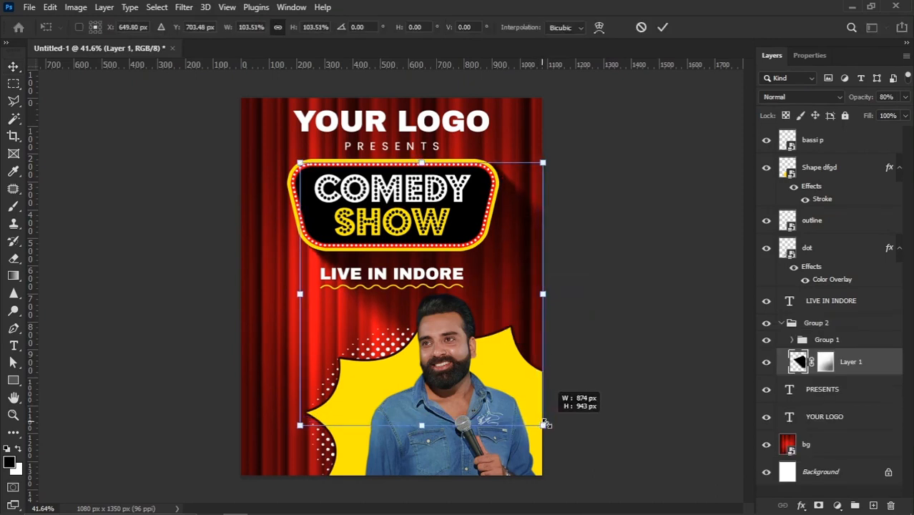
{"action": "left_click_drag", "start_coordinate": [542, 167], "coordinate": [533, 157]}
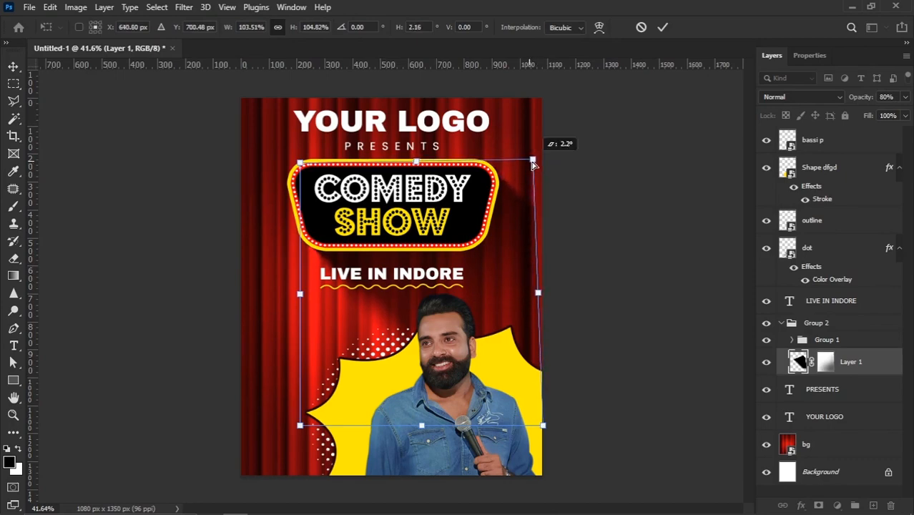
{"action": "key", "text": "Return"}
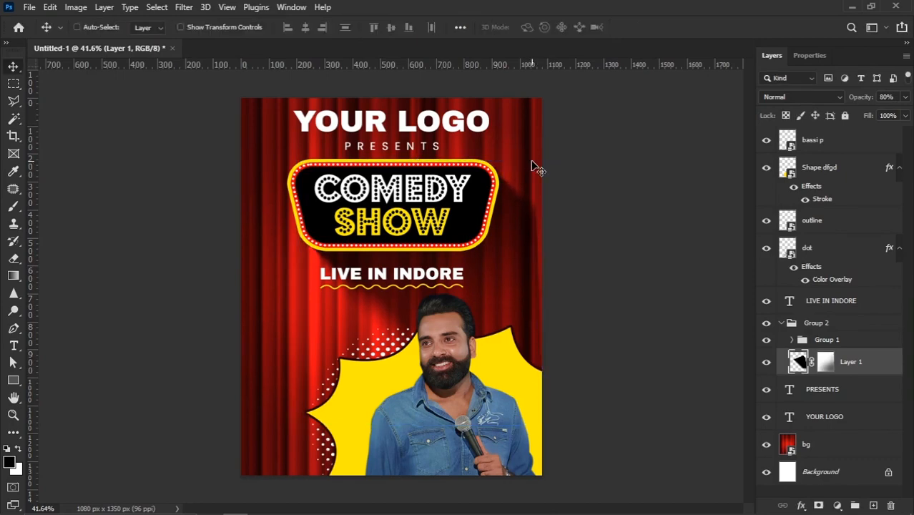
Step: Touch up the shadow layer's mask near the poster's right edge using the Eraser at 250 px
{"action": "left_click", "coordinate": [826, 364]}
{"action": "key", "text": "e"}
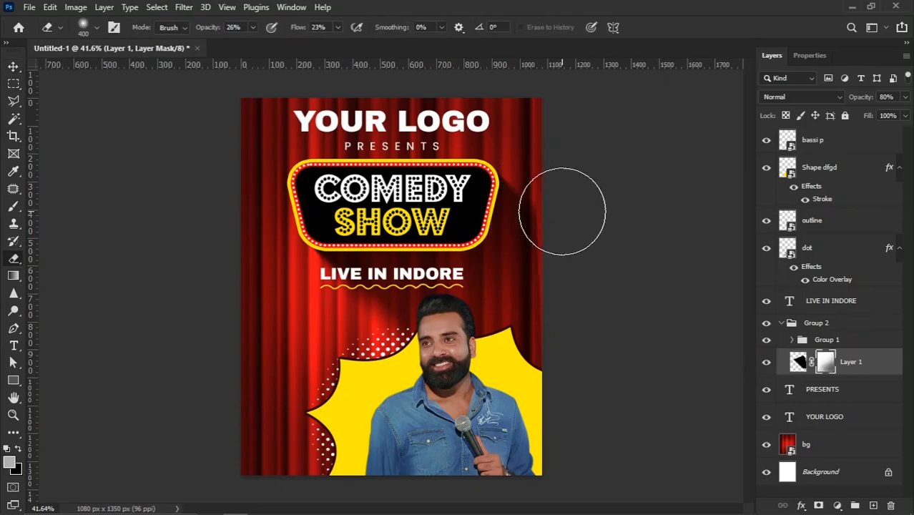
{"action": "key", "text": "bracketleft"}
{"action": "key", "text": "bracketleft"}
{"action": "key", "text": "bracketleft"}
{"action": "key", "text": "bracketleft"}
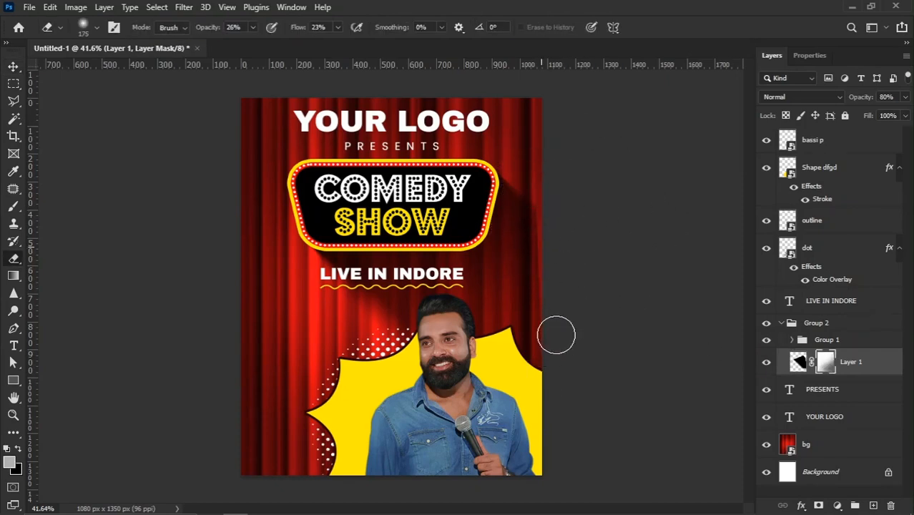
{"action": "key", "text": "bracketright"}
{"action": "key", "text": "bracketright"}
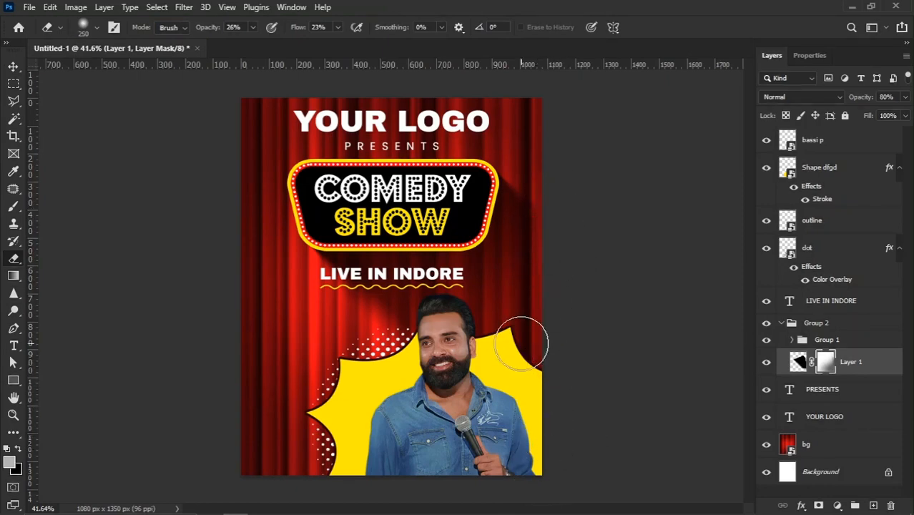
Step: Move the LIVE IN INDORE text together with its wavy underline about 30 px up, closer to the sign
{"action": "key", "text": "v"}
{"action": "right_click", "coordinate": [437, 280]}
{"action": "left_click", "coordinate": [455, 286]}
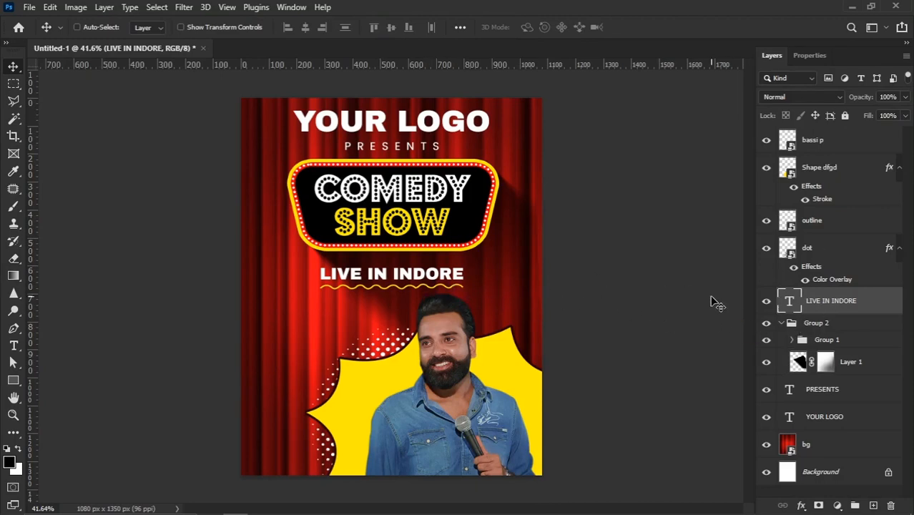
{"action": "left_click", "coordinate": [806, 245], "text": "ctrl"}
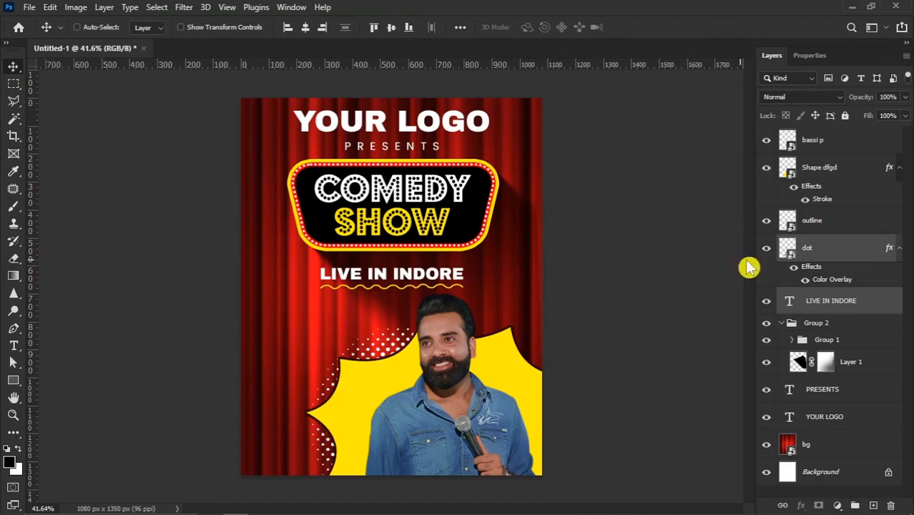
{"action": "left_click", "coordinate": [821, 244], "text": "ctrl"}
{"action": "left_click", "coordinate": [824, 223], "text": "ctrl"}
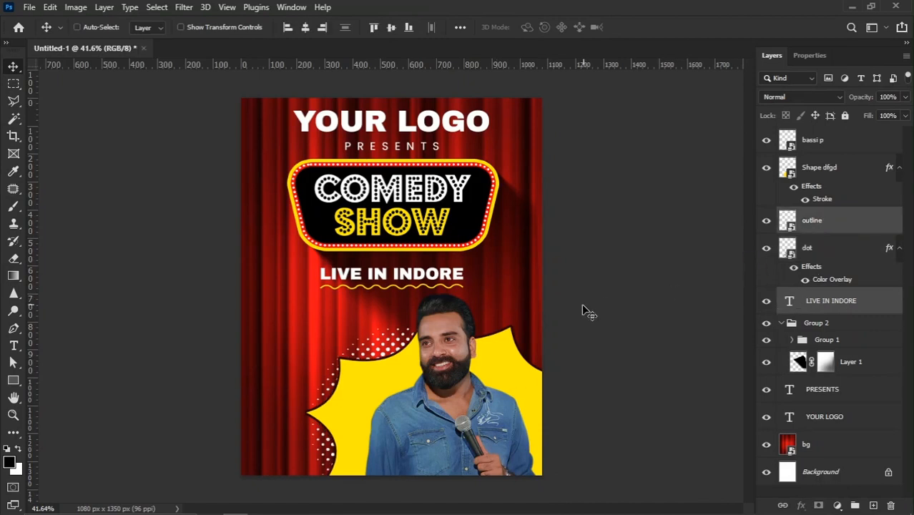
{"action": "key", "text": "shift+Up"}
{"action": "key", "text": "shift+Up"}
{"action": "key", "text": "shift+Up"}
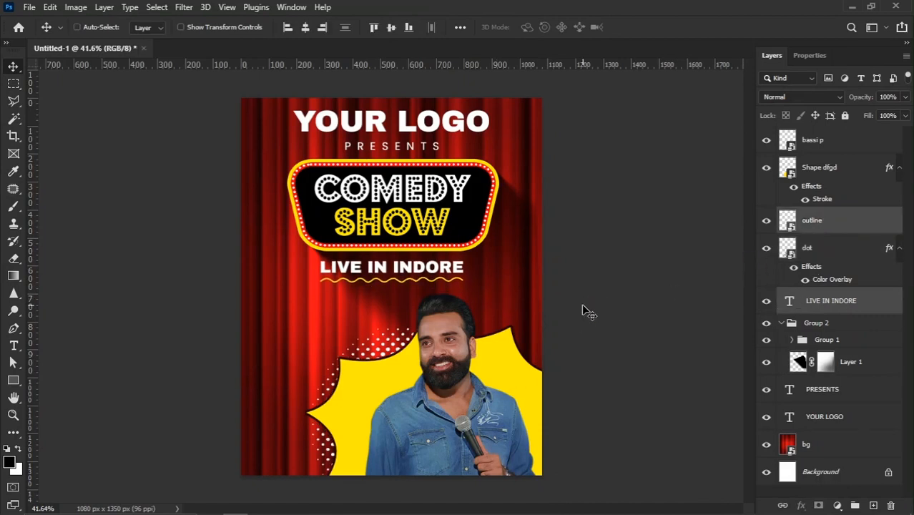
Step: Nudge the whole COMEDY SHOW sign group up slightly and collapse the group
{"action": "right_click", "coordinate": [421, 208]}
{"action": "left_click", "coordinate": [435, 213]}
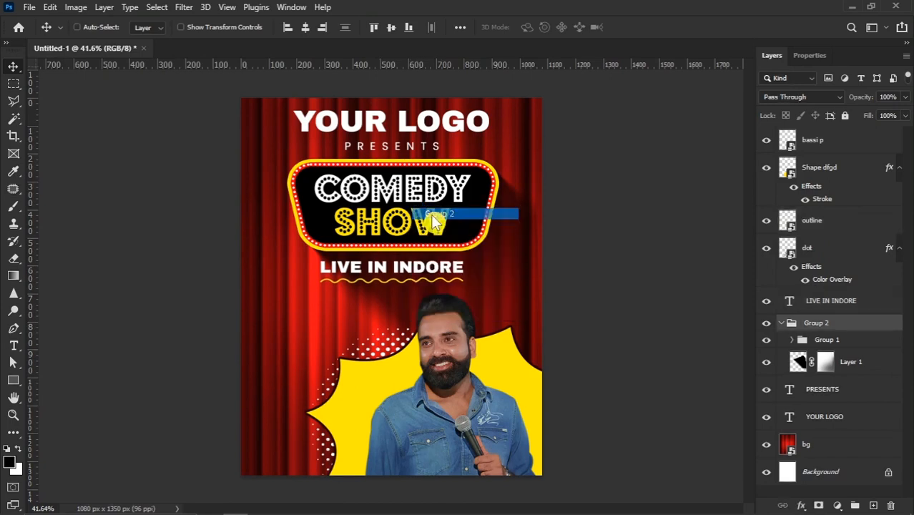
{"action": "left_click", "coordinate": [782, 324]}
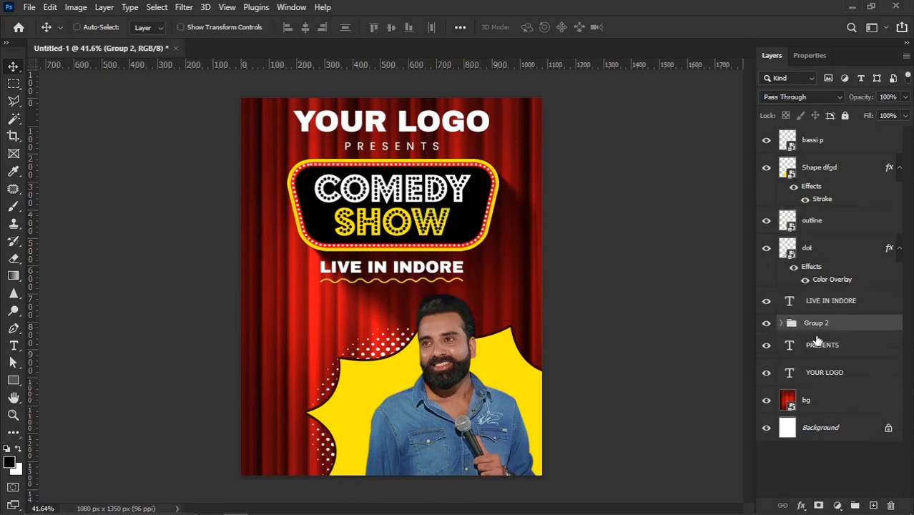
{"action": "key", "text": "Up"}
{"action": "key", "text": "Up"}
{"action": "key", "text": "Up"}
{"action": "key", "text": "Up"}
{"action": "key", "text": "Up"}
Step: Enlarge the comedian photo slightly and adjust its position on the yellow burst
{"action": "right_click", "coordinate": [429, 324]}
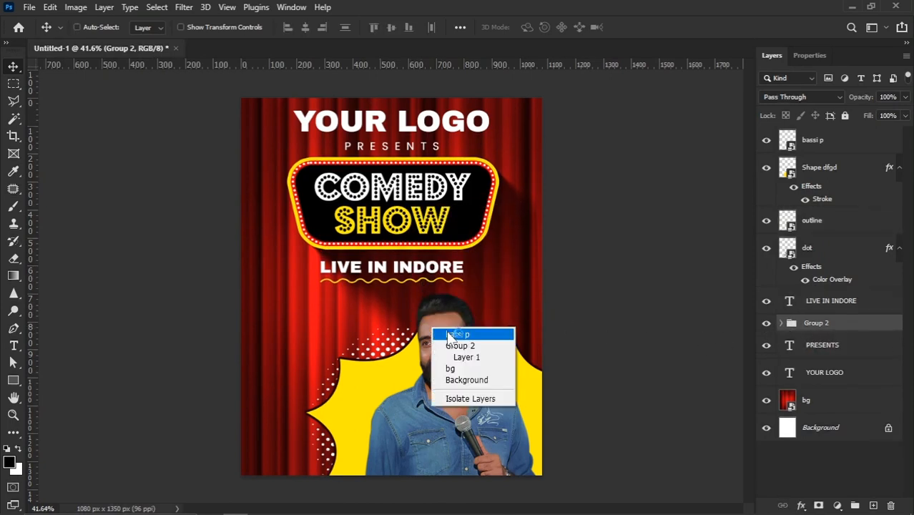
{"action": "left_click", "coordinate": [444, 329]}
{"action": "key", "text": "ctrl+t"}
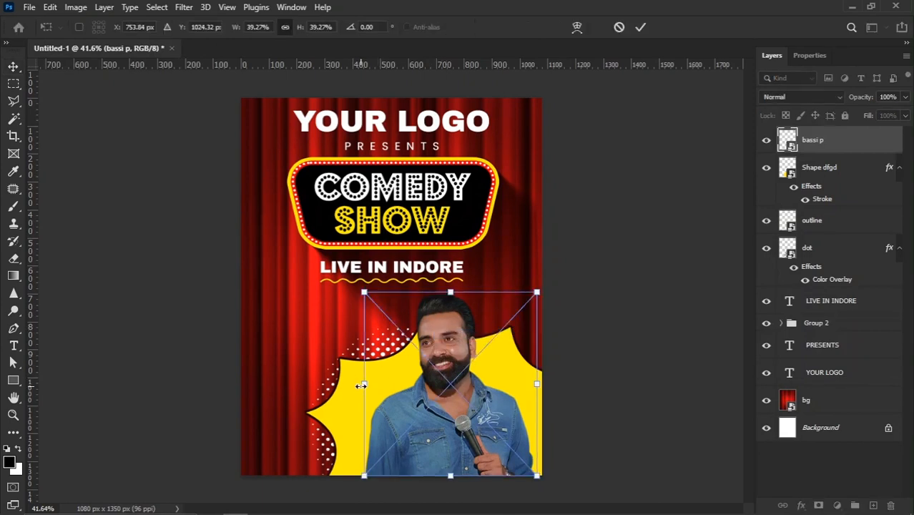
{"action": "left_click_drag", "start_coordinate": [361, 385], "coordinate": [353, 384]}
{"action": "left_click_drag", "start_coordinate": [438, 372], "coordinate": [437, 373]}
{"action": "key", "text": "Return"}
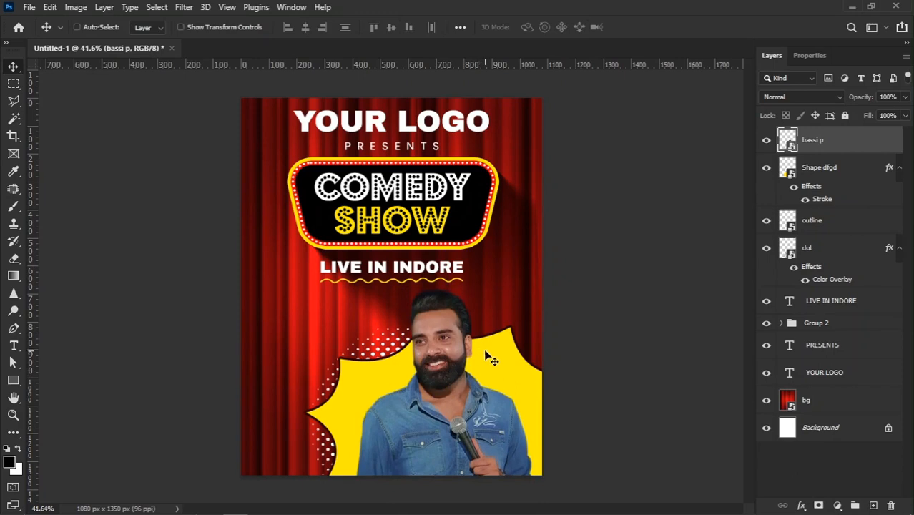
Step: Move the yellow burst layer beneath the outline layer and nudge the burst and dot pattern together slightly to the right
{"action": "right_click", "coordinate": [490, 357]}
{"action": "left_click", "coordinate": [510, 362]}
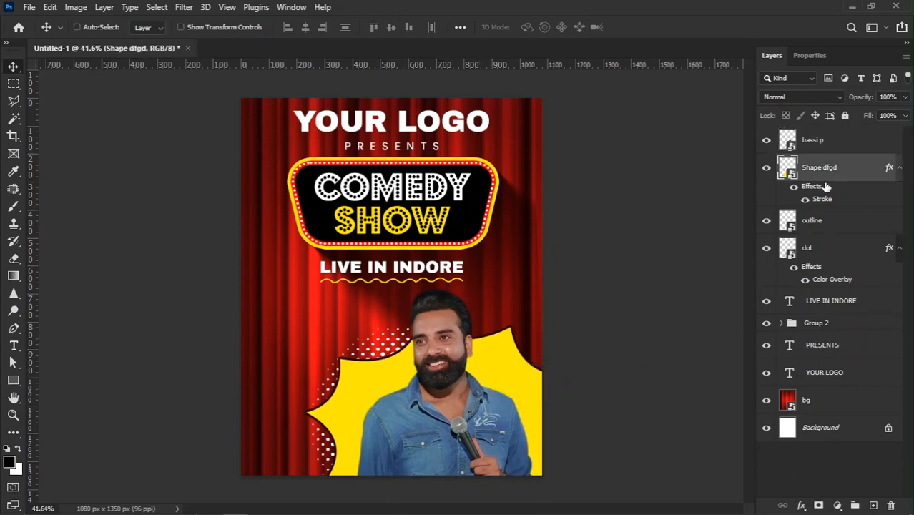
{"action": "left_click_drag", "start_coordinate": [826, 186], "coordinate": [818, 236]}
{"action": "left_click", "coordinate": [812, 252], "text": "ctrl"}
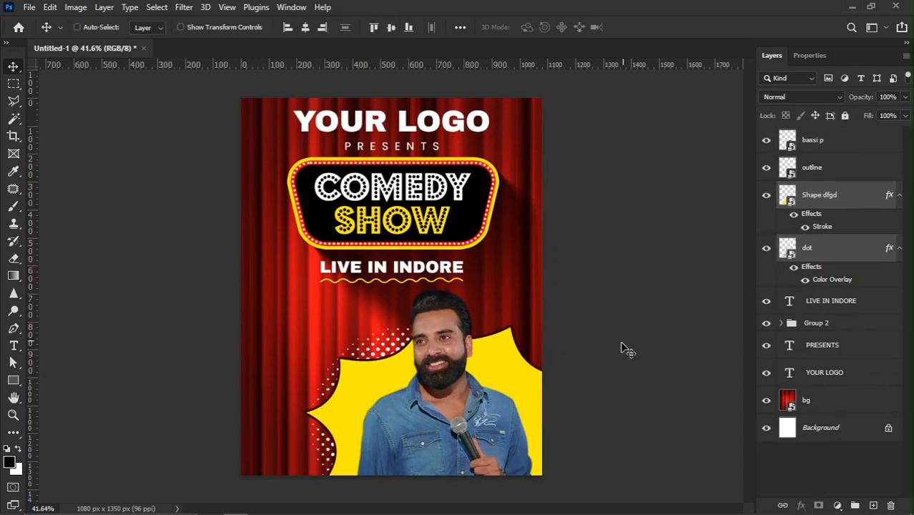
{"action": "key", "text": "shift+Right"}
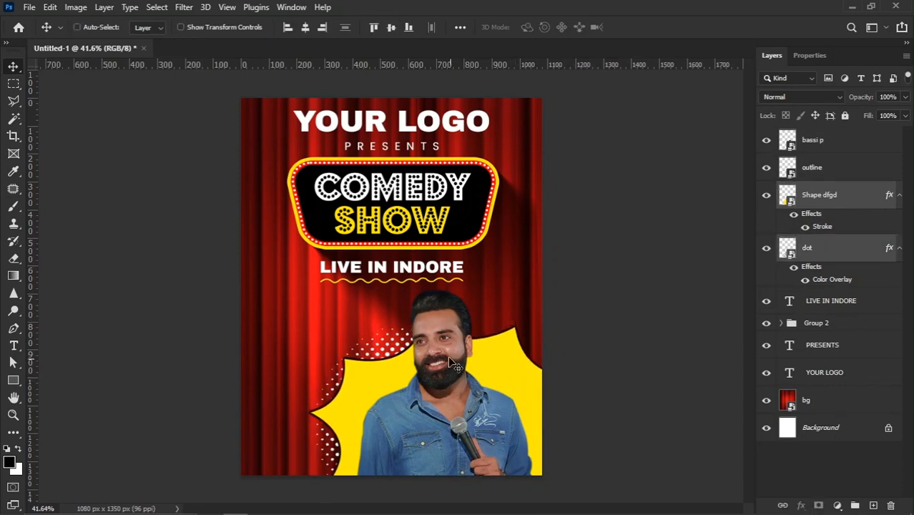
Step: Select the comedian photo layer and start an image adjustment on it
{"action": "right_click", "coordinate": [450, 351]}
{"action": "left_click", "coordinate": [458, 356]}
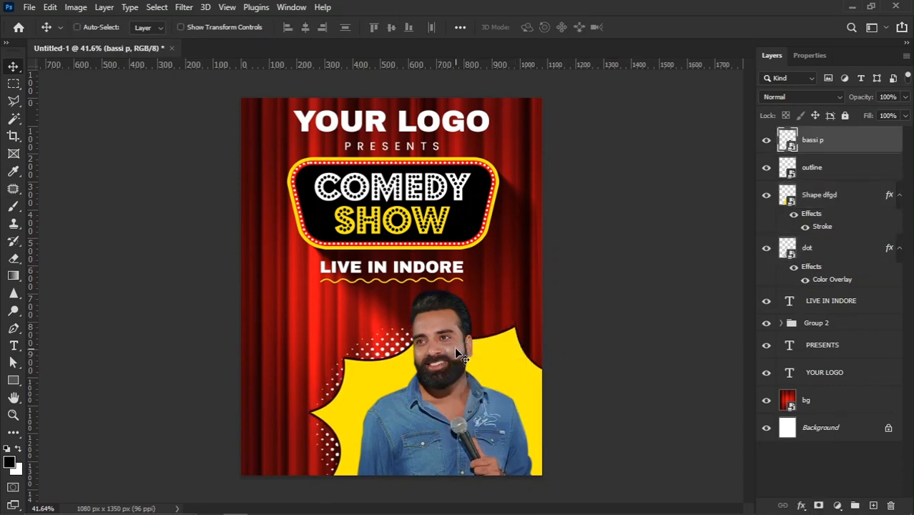
{"action": "left_click", "coordinate": [76, 9]}
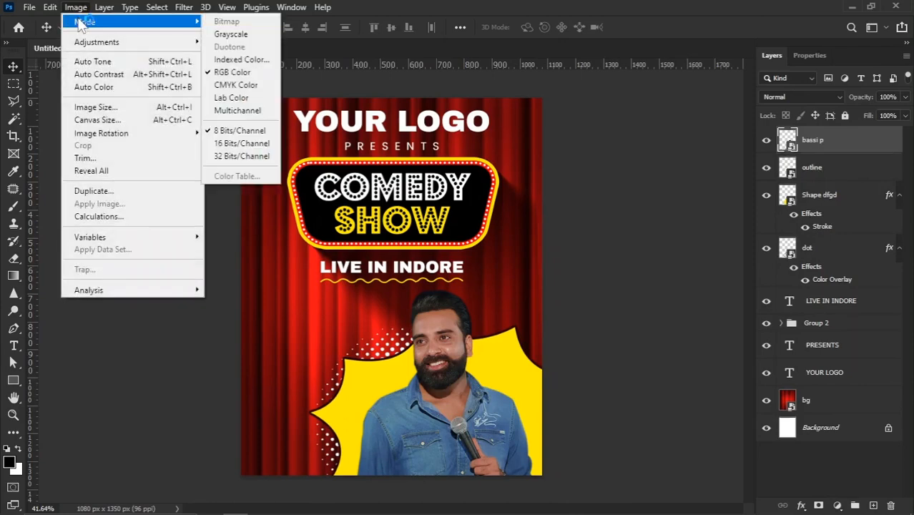
Step: Apply a Black & White adjustment with the High Contrast Red Filter preset to the man's photo layer
{"action": "mouse_move", "coordinate": [93, 42]}
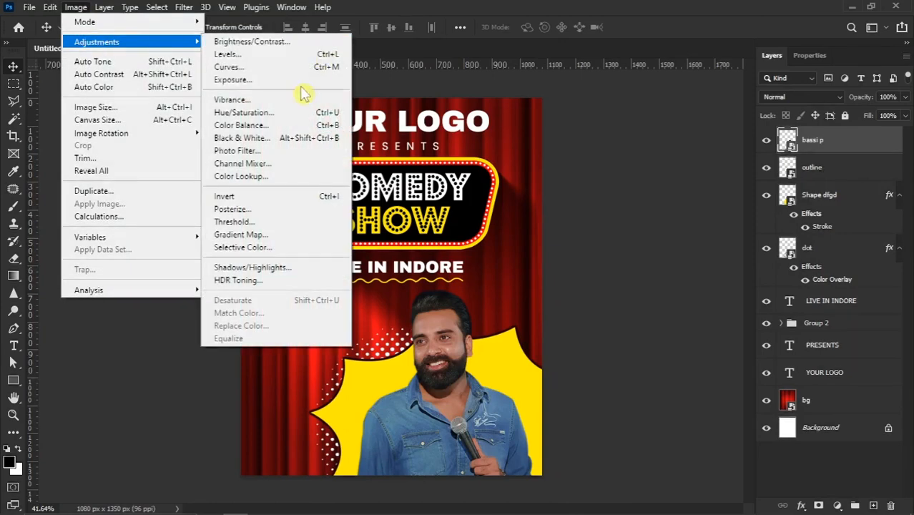
{"action": "left_click", "coordinate": [279, 137]}
{"action": "left_click_drag", "start_coordinate": [569, 60], "coordinate": [613, 57]}
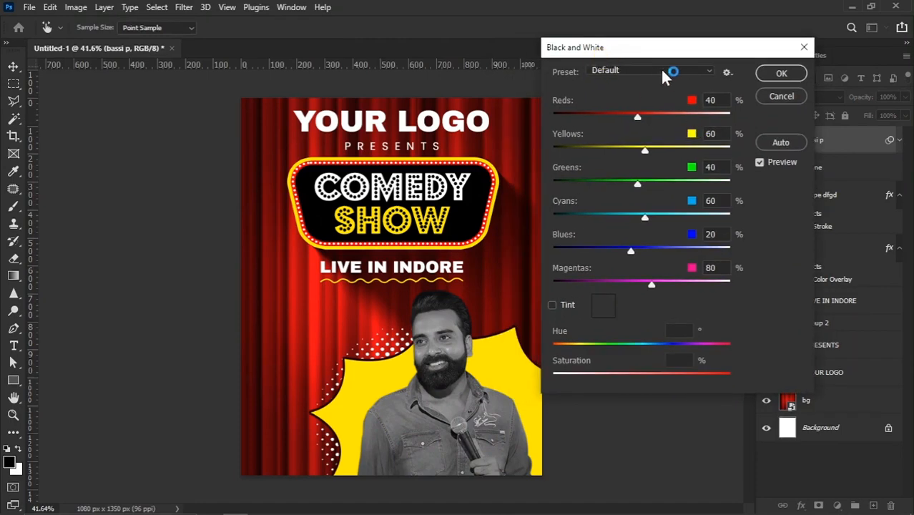
{"action": "left_click", "coordinate": [653, 69]}
{"action": "left_click", "coordinate": [633, 146]}
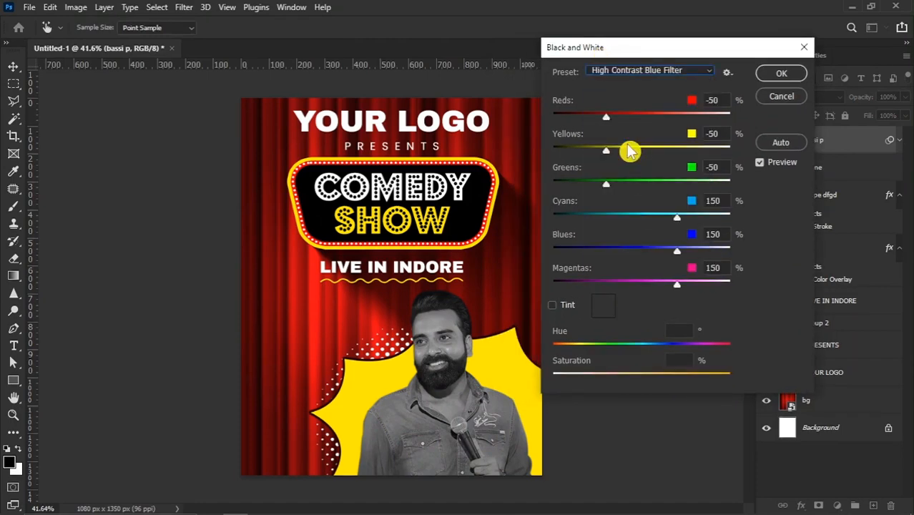
{"action": "scroll", "coordinate": [631, 72], "scroll_direction": "down", "scroll_amount": 1}
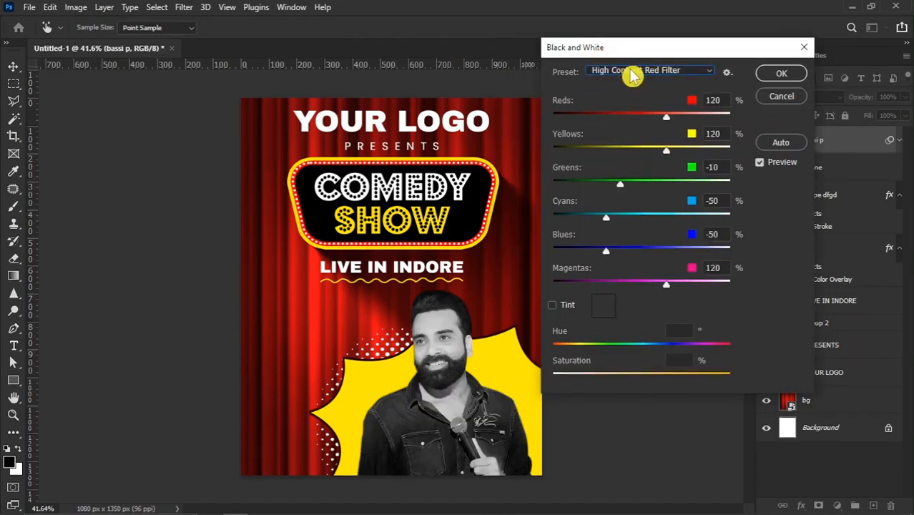
{"action": "left_click", "coordinate": [781, 73]}
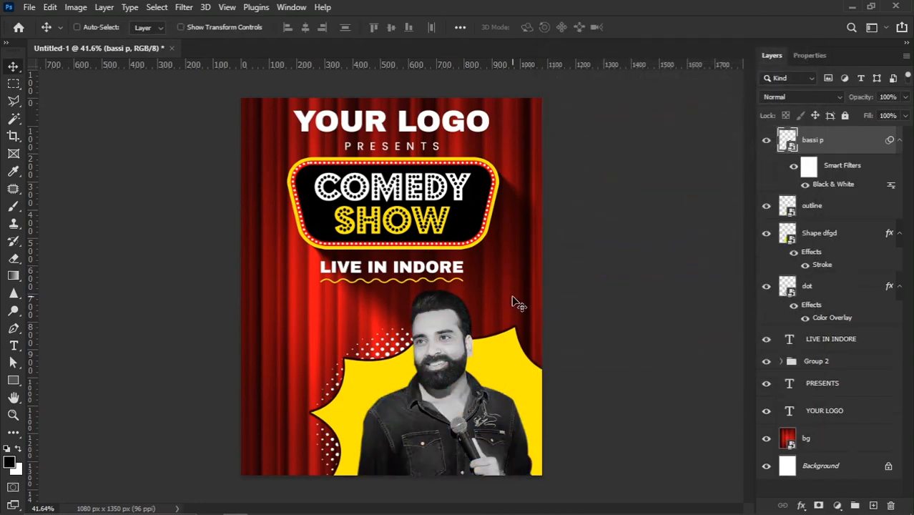
Step: Apply the Filter Gallery's Grain texture to the man's photo with intensity 10, contrast 58 and Regular grain type
{"action": "left_click", "coordinate": [179, 14]}
{"action": "left_click", "coordinate": [206, 82]}
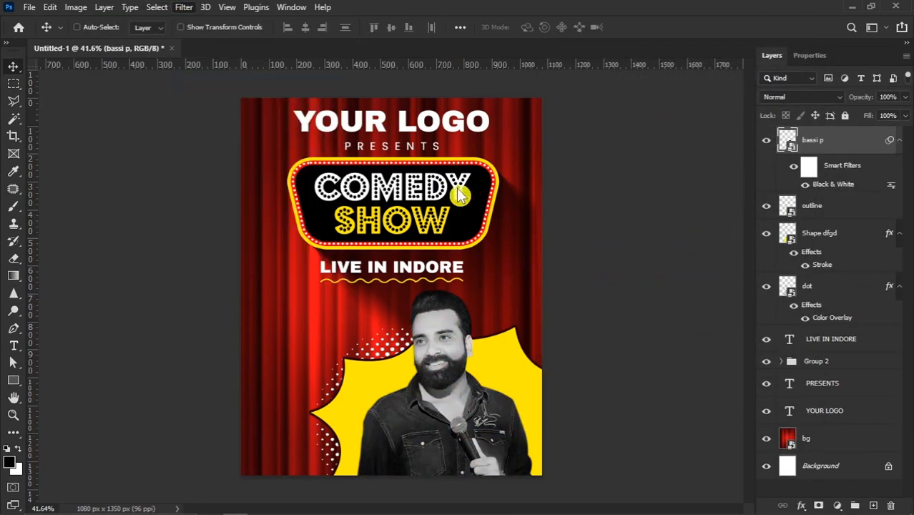
{"action": "left_click_drag", "start_coordinate": [471, 267], "coordinate": [386, 235]}
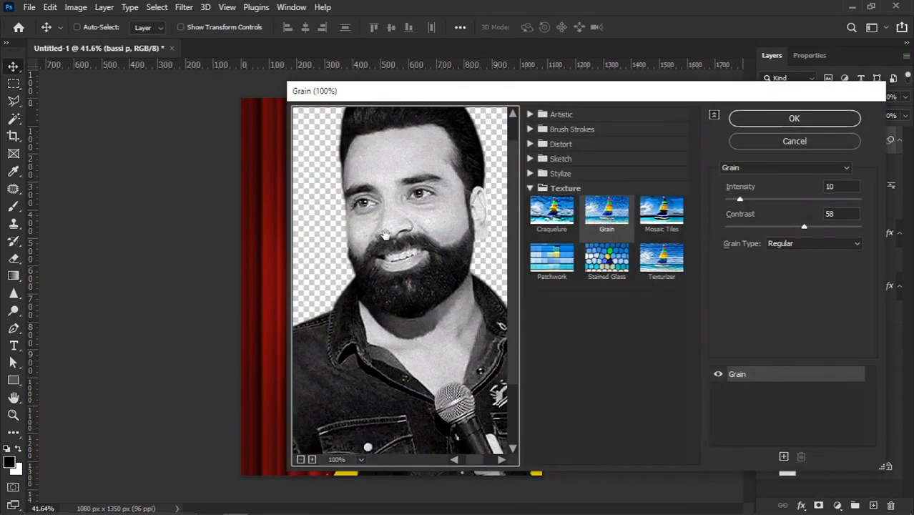
{"action": "left_click", "coordinate": [787, 120]}
Step: Add a white 5 px outside stroke to the man's photo layer
{"action": "scroll", "coordinate": [467, 423], "scroll_direction": "up", "scroll_amount": 1}
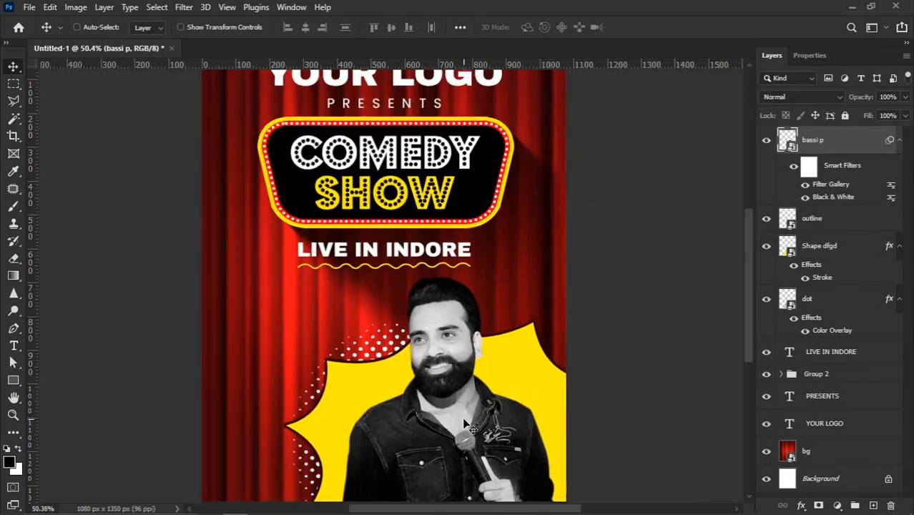
{"action": "left_click_drag", "start_coordinate": [464, 419], "coordinate": [462, 378]}
{"action": "right_click", "coordinate": [844, 143]}
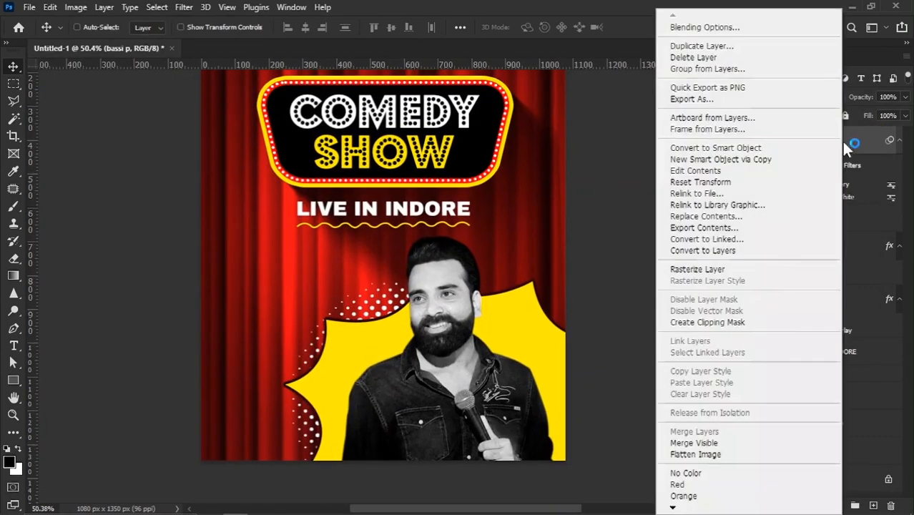
{"action": "left_click", "coordinate": [751, 24]}
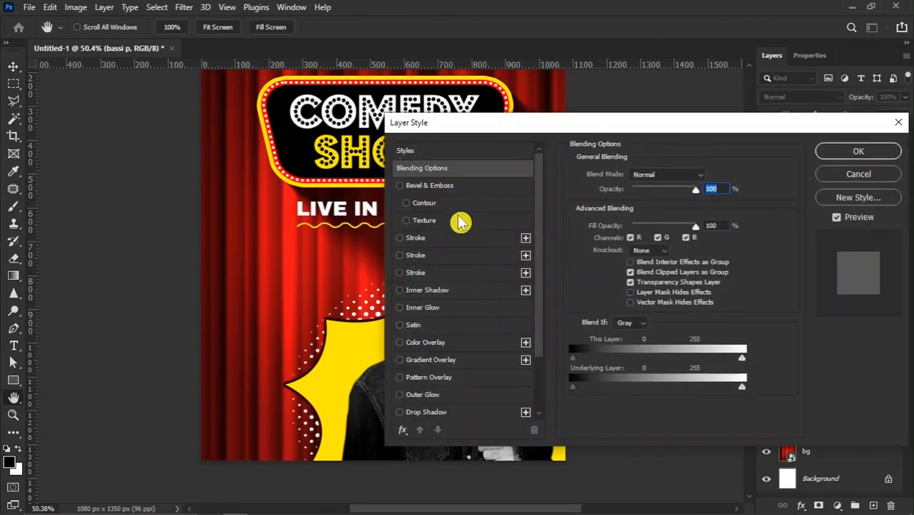
{"action": "left_click", "coordinate": [429, 237]}
{"action": "mouse_move", "coordinate": [480, 124]}
{"action": "left_mouse_down"}
{"action": "mouse_move", "coordinate": [515, 123]}
{"action": "mouse_move", "coordinate": [558, 103]}
{"action": "left_mouse_up"}
{"action": "left_click", "coordinate": [679, 251]}
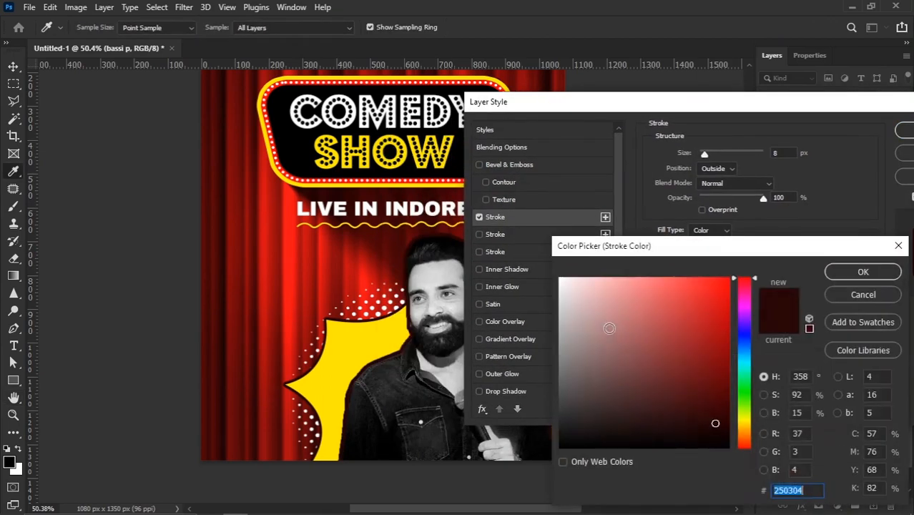
{"action": "left_click", "coordinate": [565, 266]}
{"action": "left_click", "coordinate": [830, 270]}
{"action": "scroll", "coordinate": [783, 151], "scroll_direction": "down", "scroll_amount": 2}
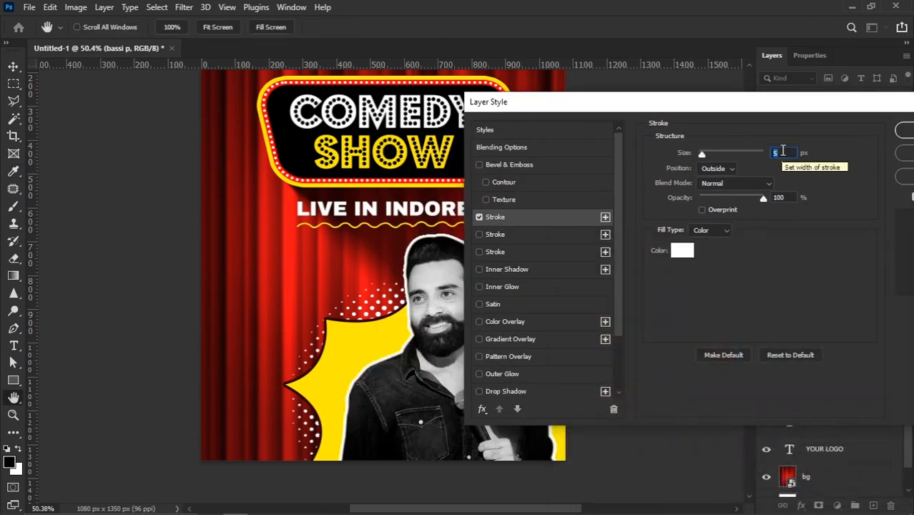
Step: Add a dark grey #242424 drop shadow to the man's photo with 100% opacity, 145° angle, 26 px distance and 6% noise
{"action": "left_click_drag", "start_coordinate": [583, 109], "coordinate": [661, 98]}
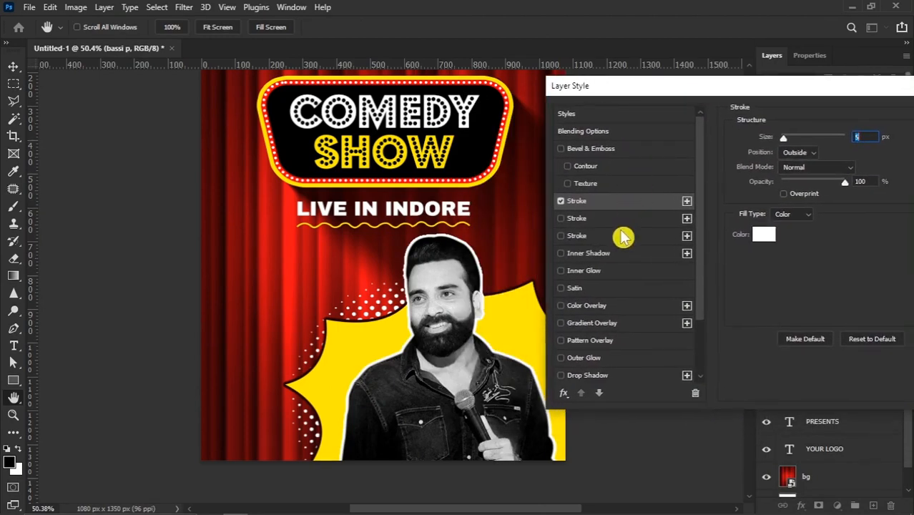
{"action": "left_click", "coordinate": [599, 377]}
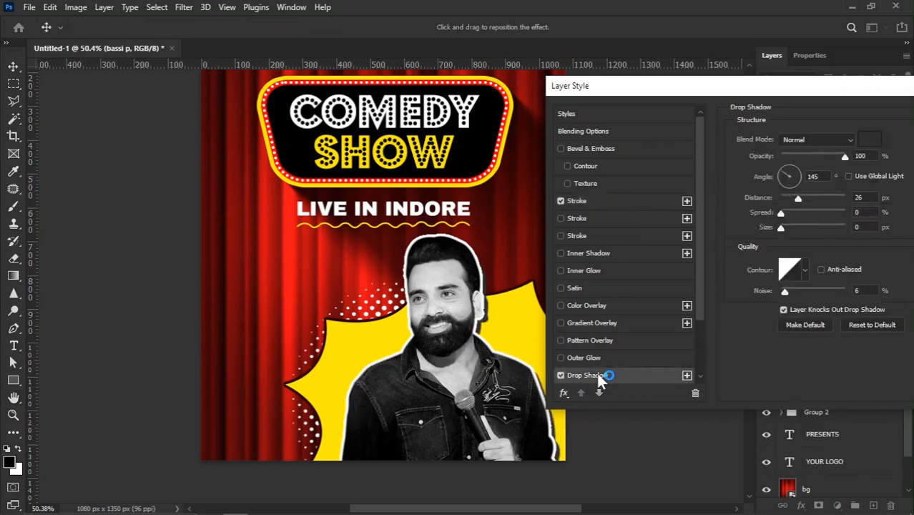
{"action": "left_click", "coordinate": [862, 141]}
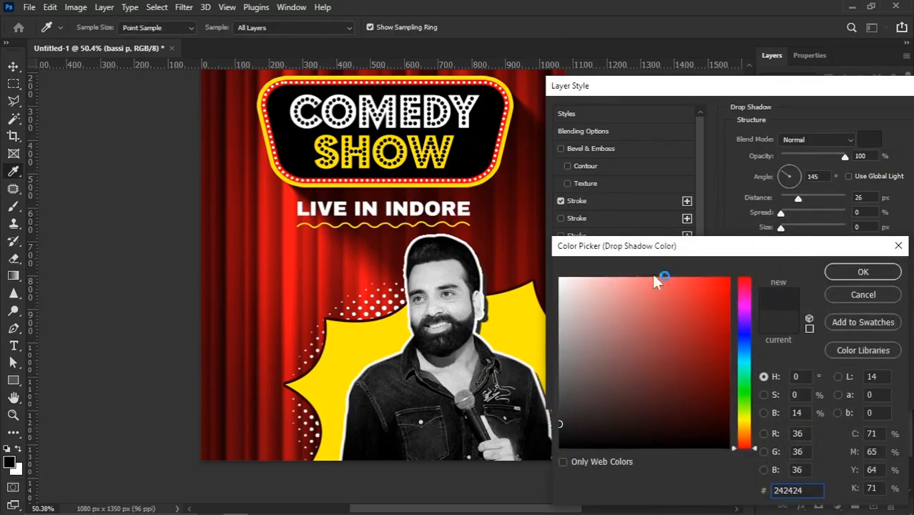
{"action": "left_click_drag", "start_coordinate": [695, 248], "coordinate": [622, 250]}
{"action": "left_click", "coordinate": [775, 275]}
{"action": "left_click_drag", "start_coordinate": [746, 90], "coordinate": [630, 124]}
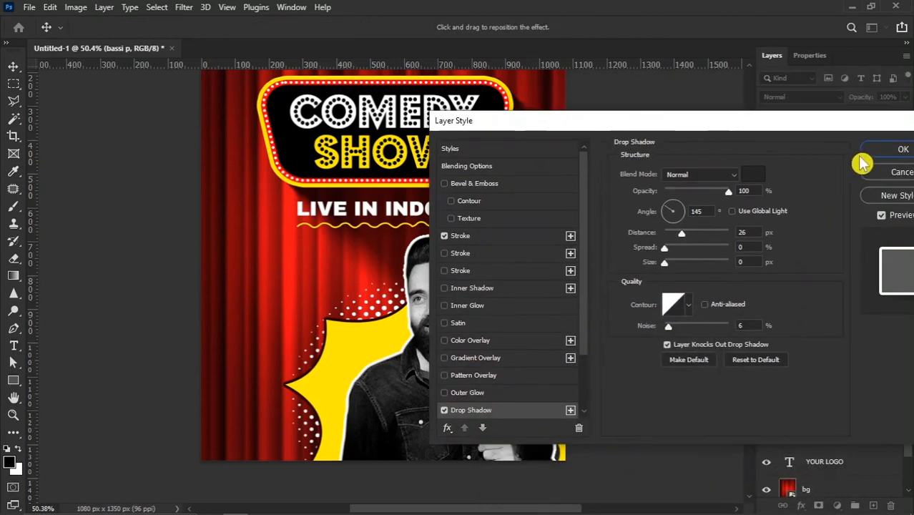
{"action": "left_click", "coordinate": [860, 157]}
{"action": "key", "text": "ctrl+0"}
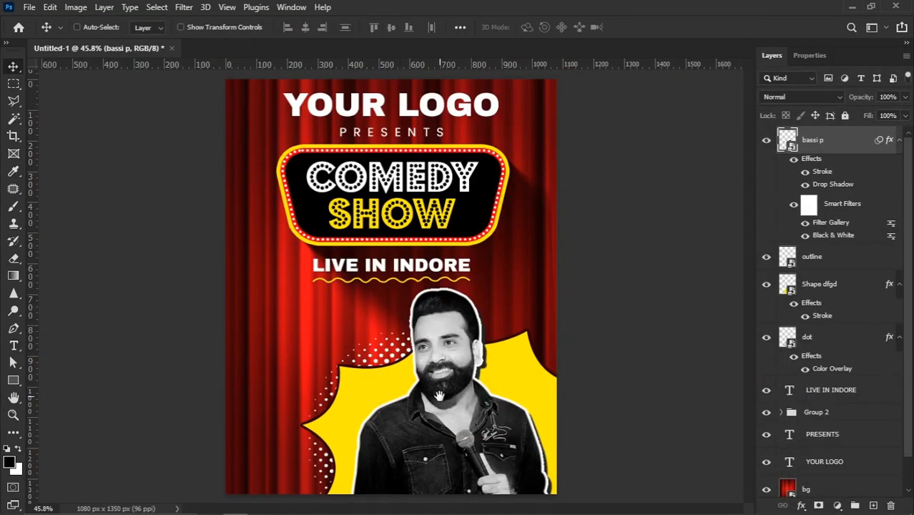
Step: Place the striped circle graphic from the file folder onto the poster as a new layer
{"action": "mouse_move", "coordinate": [222, 506]}
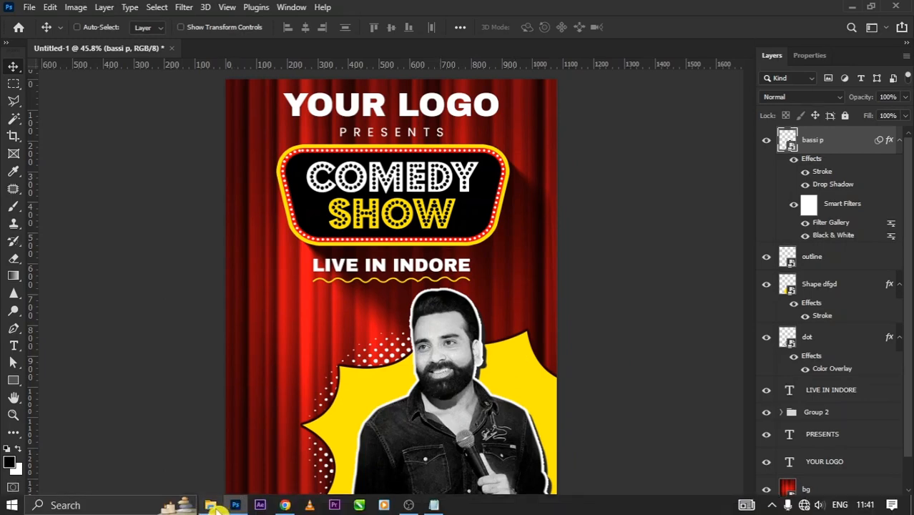
{"action": "left_click", "coordinate": [227, 451]}
{"action": "left_click_drag", "start_coordinate": [542, 187], "coordinate": [490, 315]}
{"action": "key", "text": "Return"}
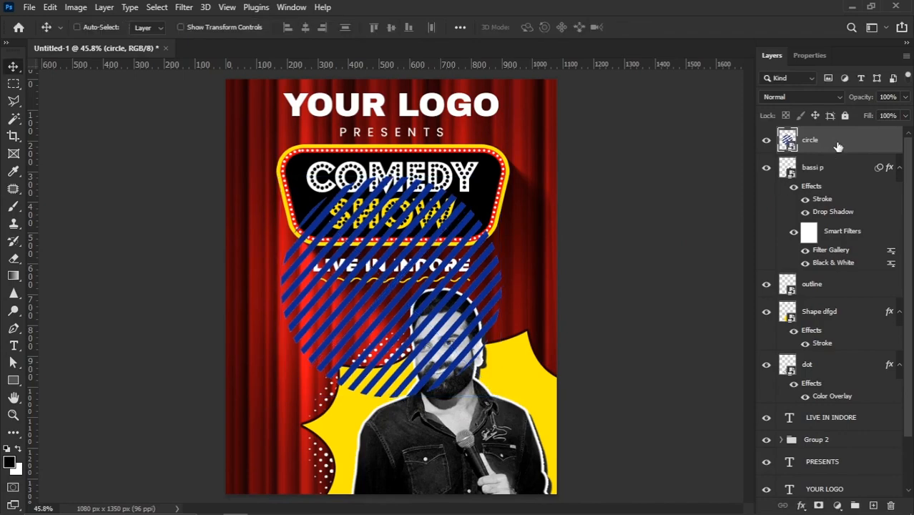
Step: Apply a white color overlay at 100% opacity to the striped circle
{"action": "right_click", "coordinate": [826, 138]}
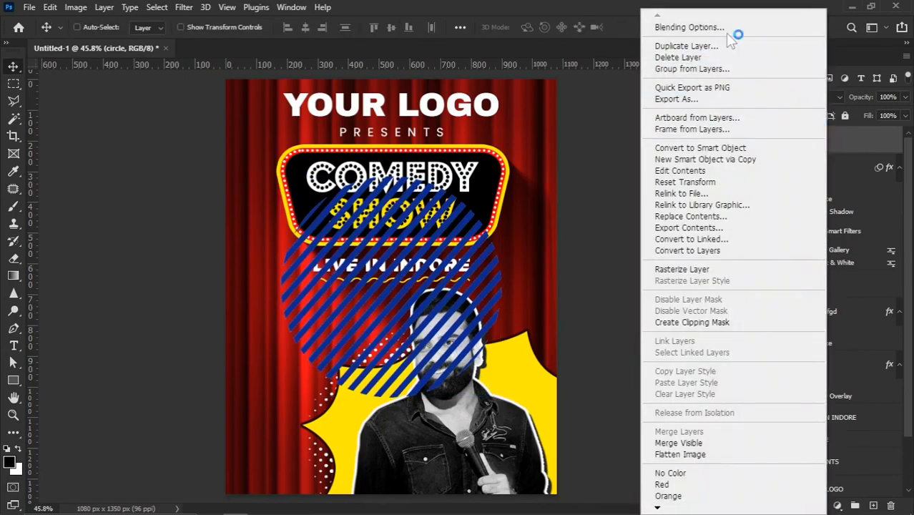
{"action": "left_click", "coordinate": [727, 31]}
{"action": "left_click", "coordinate": [461, 340]}
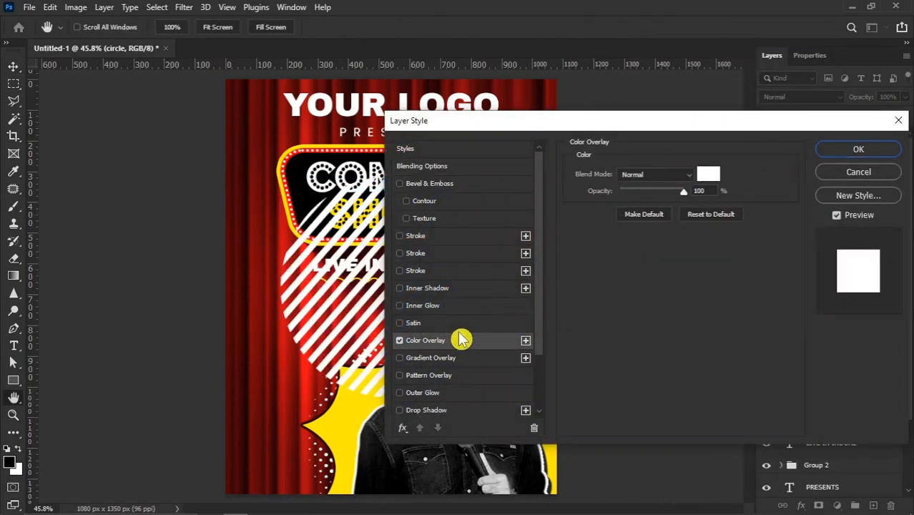
{"action": "left_click", "coordinate": [854, 152]}
Step: Scale the striped circle to about 25.5% and position it over the poster's lower right edge, beside the man's arm
{"action": "key", "text": "ctrl+t"}
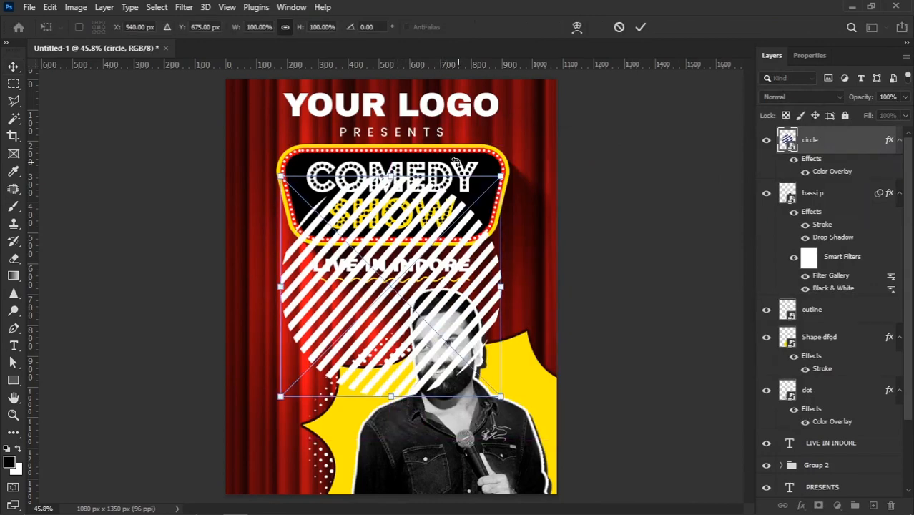
{"action": "left_click_drag", "start_coordinate": [382, 176], "coordinate": [405, 258]}
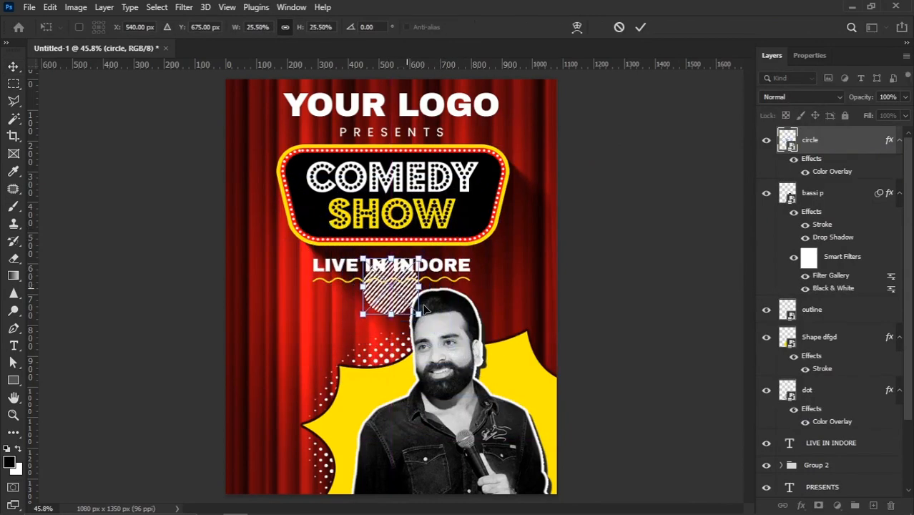
{"action": "left_click_drag", "start_coordinate": [412, 300], "coordinate": [557, 461]}
{"action": "left_click_drag", "start_coordinate": [562, 419], "coordinate": [569, 415]}
{"action": "left_click_drag", "start_coordinate": [536, 441], "coordinate": [541, 442]}
{"action": "key", "text": "Return"}
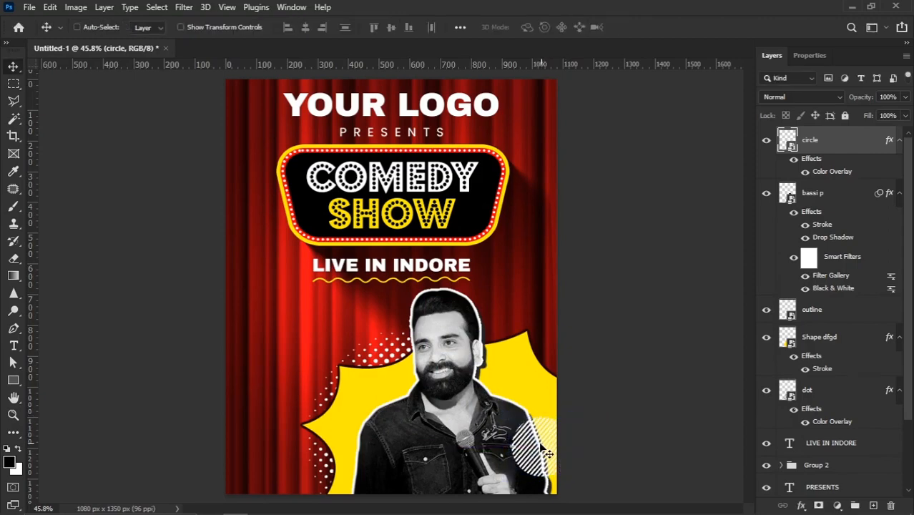
Step: Duplicate the white striped circle and place the copy over the yellow burst at the shoulder on the poster's left side
{"action": "left_click_drag", "start_coordinate": [840, 141], "coordinate": [776, 445]}
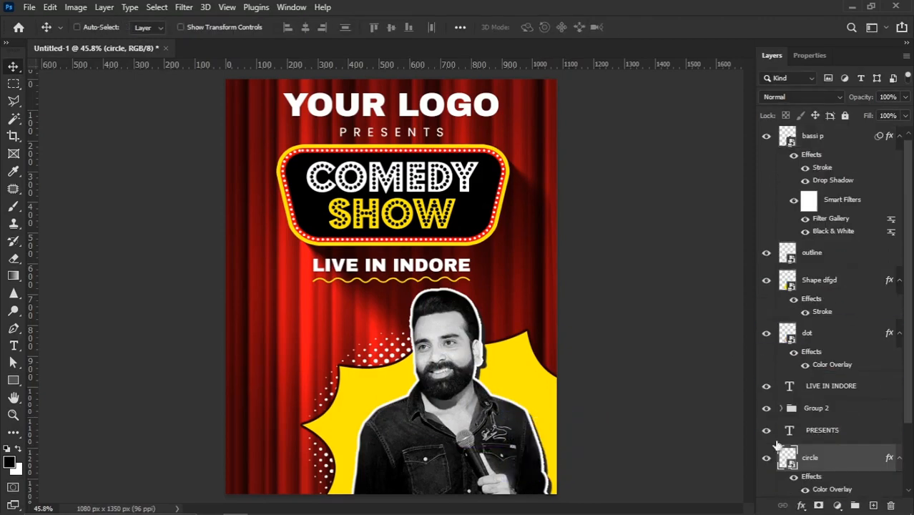
{"action": "key", "text": "ctrl+z"}
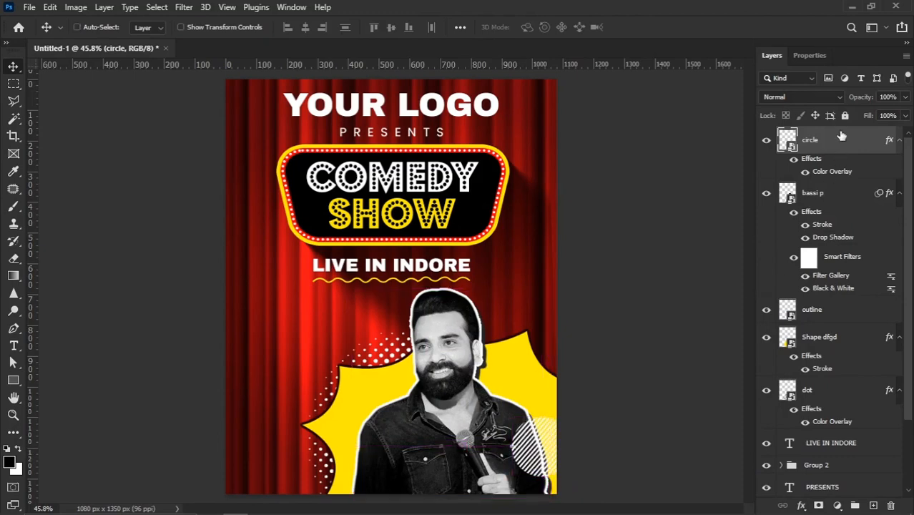
{"action": "left_click_drag", "start_coordinate": [841, 137], "coordinate": [874, 506]}
{"action": "left_click_drag", "start_coordinate": [534, 463], "coordinate": [370, 432]}
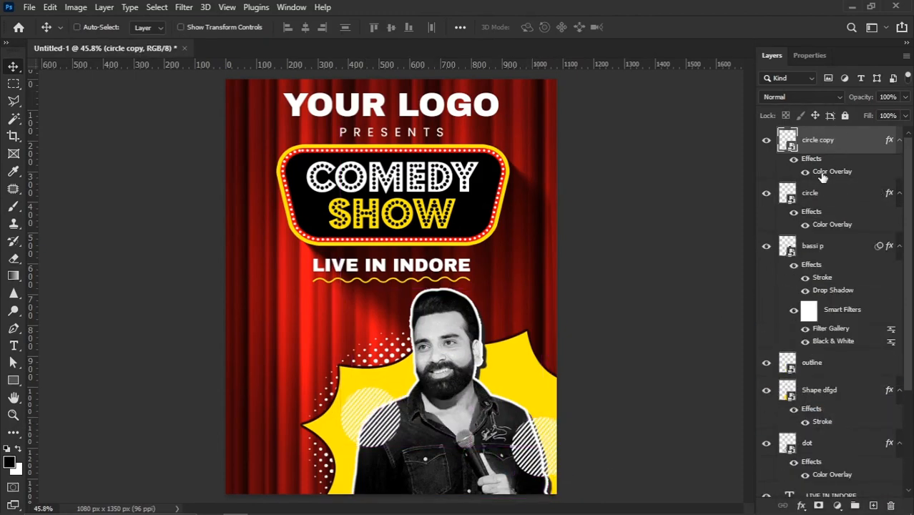
Step: Recolor the circle copy's overlay with red sampled from the curtain and move its layer beneath the man's photo
{"action": "double_click", "coordinate": [822, 178]}
{"action": "left_click", "coordinate": [708, 174]}
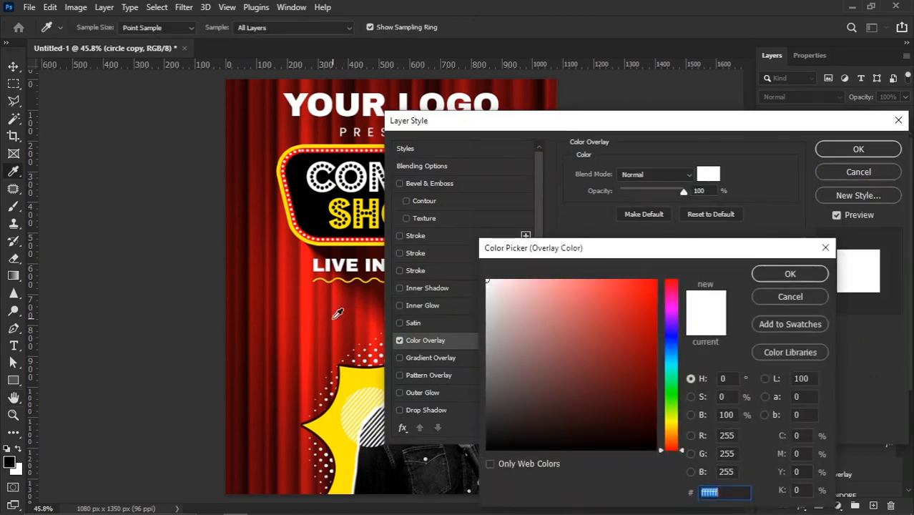
{"action": "left_click", "coordinate": [293, 280]}
{"action": "left_click", "coordinate": [805, 279]}
{"action": "left_click", "coordinate": [830, 149]}
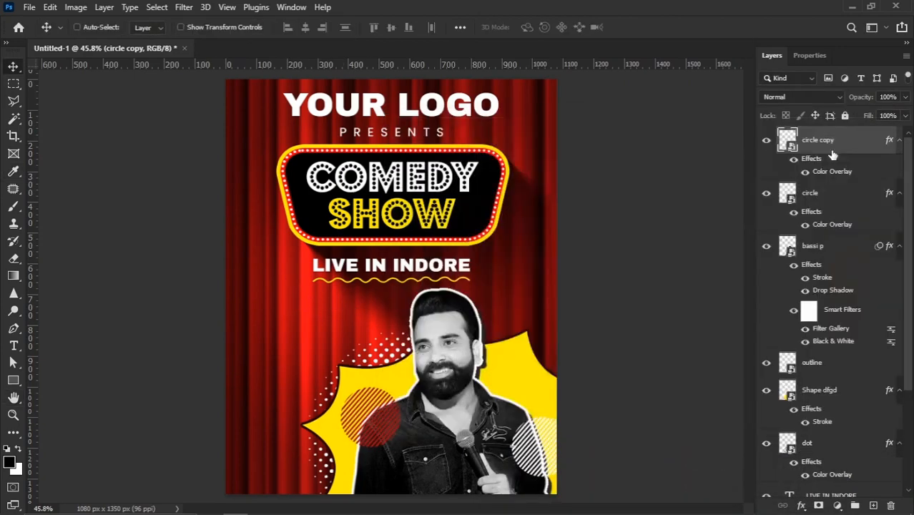
{"action": "left_click_drag", "start_coordinate": [826, 143], "coordinate": [828, 325]}
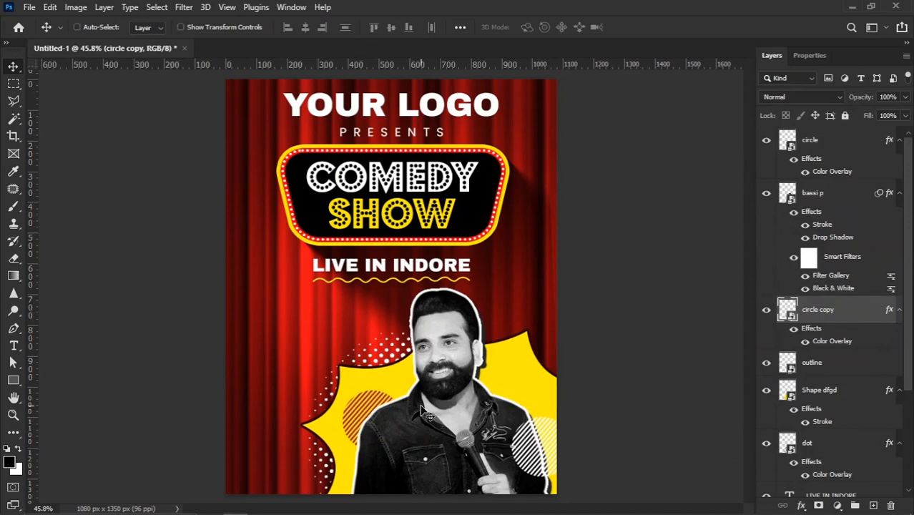
Step: Draw a closed lightning-bolt shape about 144 by 218 px with the Pen tool, no fill, on the curtain left of the man
{"action": "left_click", "coordinate": [838, 143]}
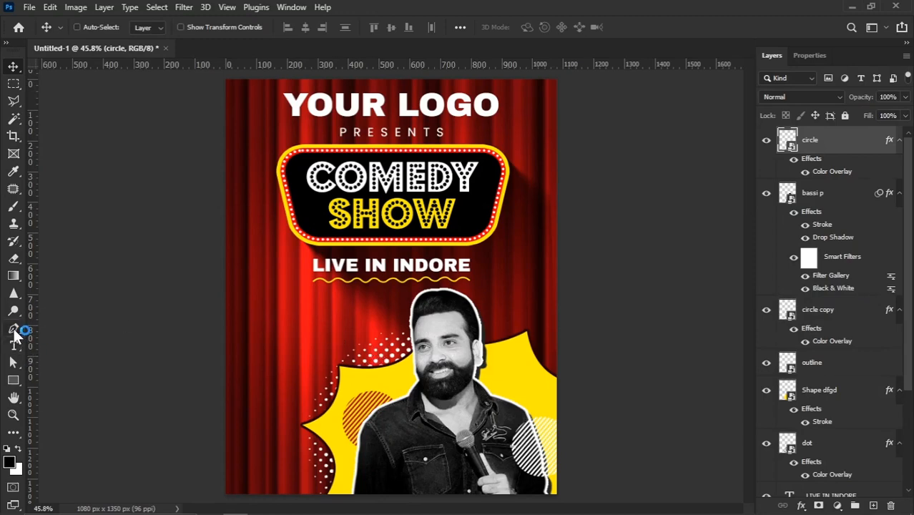
{"action": "left_click_drag", "start_coordinate": [16, 335], "coordinate": [62, 327]}
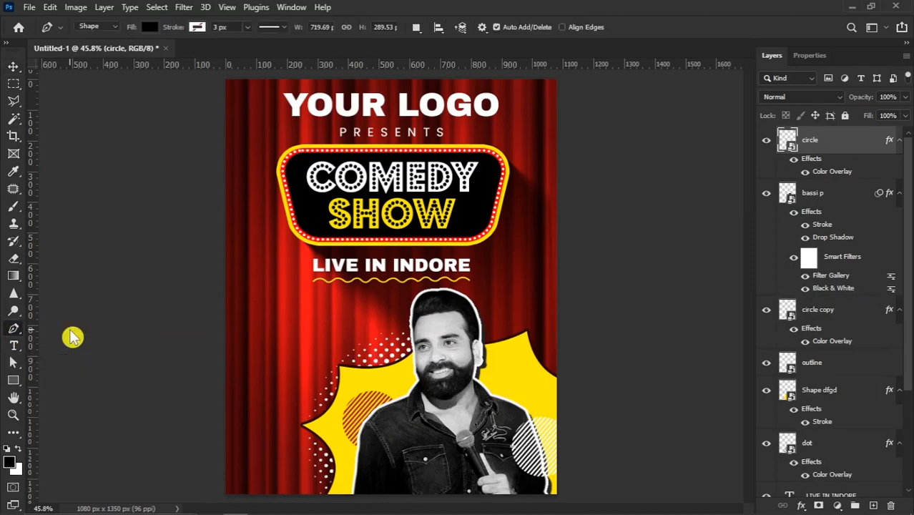
{"action": "left_click", "coordinate": [149, 28]}
{"action": "left_click", "coordinate": [72, 52]}
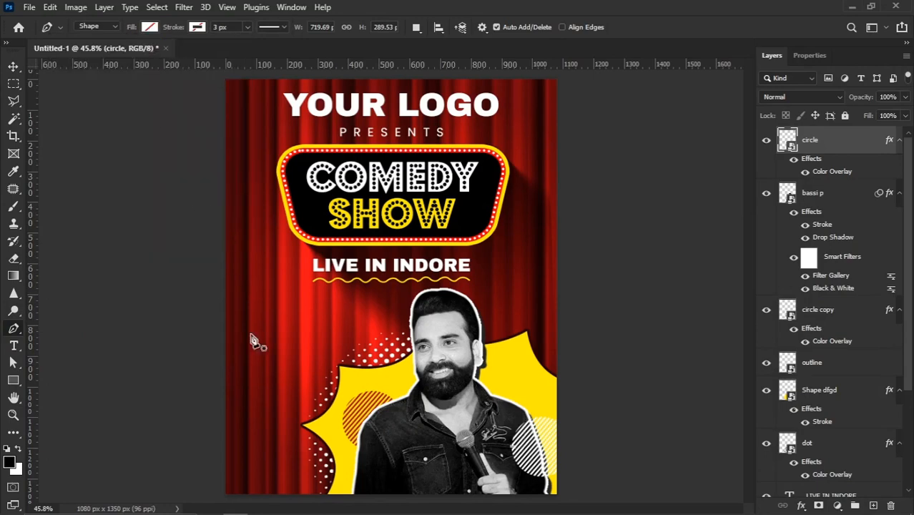
{"action": "scroll", "coordinate": [251, 340], "scroll_direction": "up", "scroll_amount": 3}
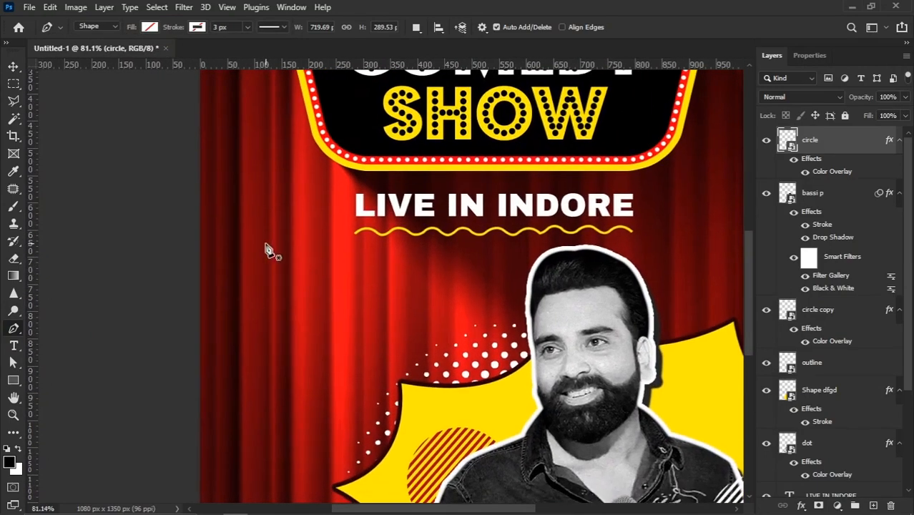
{"action": "left_click", "coordinate": [256, 227]}
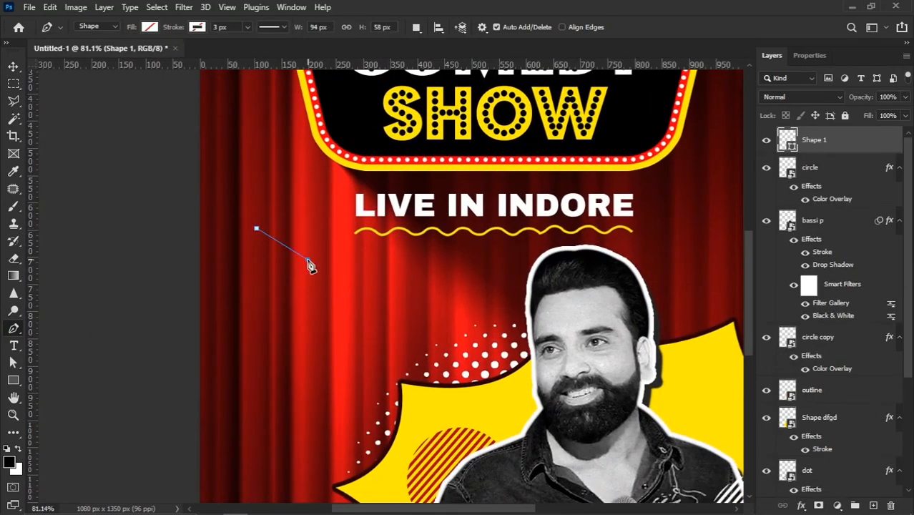
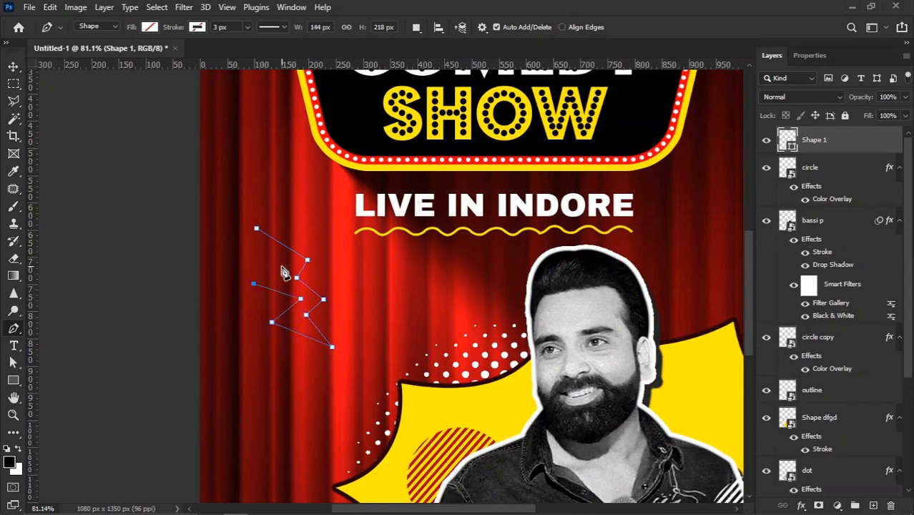
{"action": "left_click", "coordinate": [256, 229]}
{"action": "key", "text": "ctrl+0"}
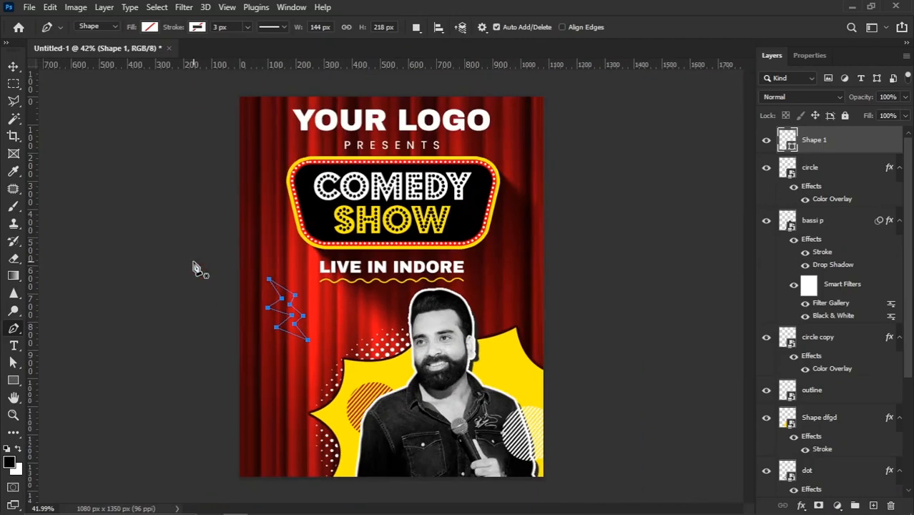
Step: Fill the lightning bolt with yellow and move it closer to the LIVE IN INDORE line
{"action": "left_click", "coordinate": [149, 27]}
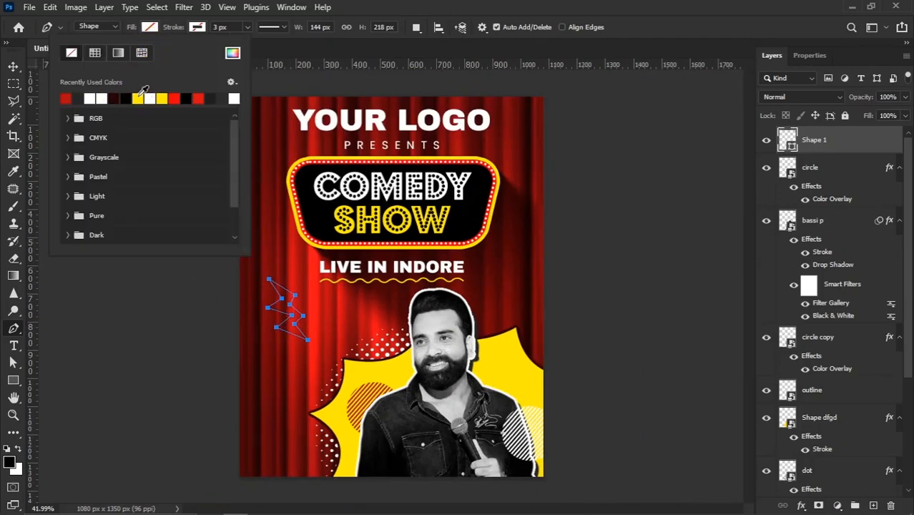
{"action": "left_click", "coordinate": [138, 98]}
{"action": "left_click", "coordinate": [40, 77]}
{"action": "key", "text": "v"}
{"action": "scroll", "coordinate": [336, 352], "scroll_direction": "up", "scroll_amount": 2}
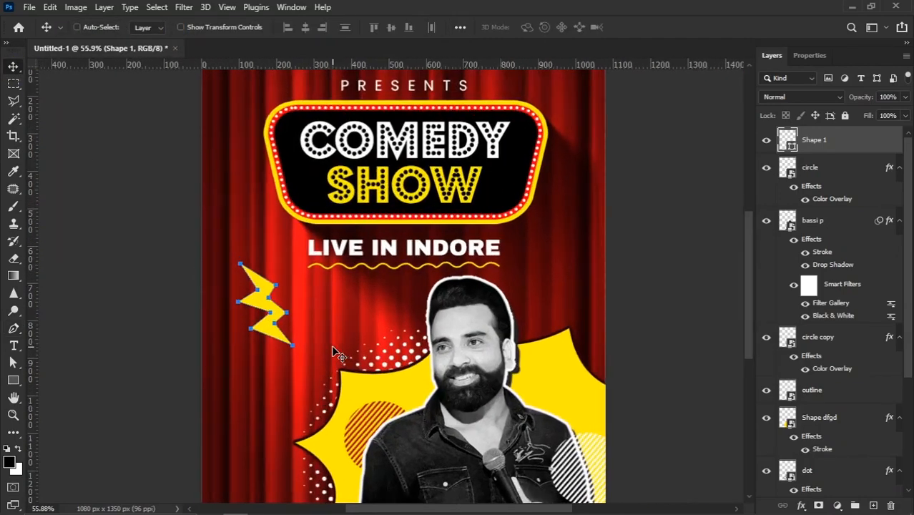
{"action": "left_click_drag", "start_coordinate": [306, 322], "coordinate": [316, 306]}
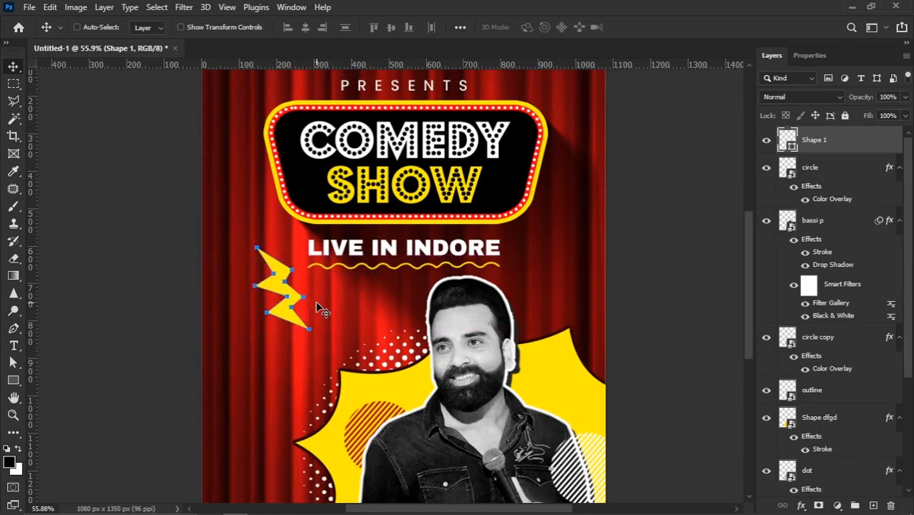
Step: Reshape the bolt to about 169 by 182 px by moving its top and bottom tips outward and its left corner points inward
{"action": "left_click", "coordinate": [13, 328]}
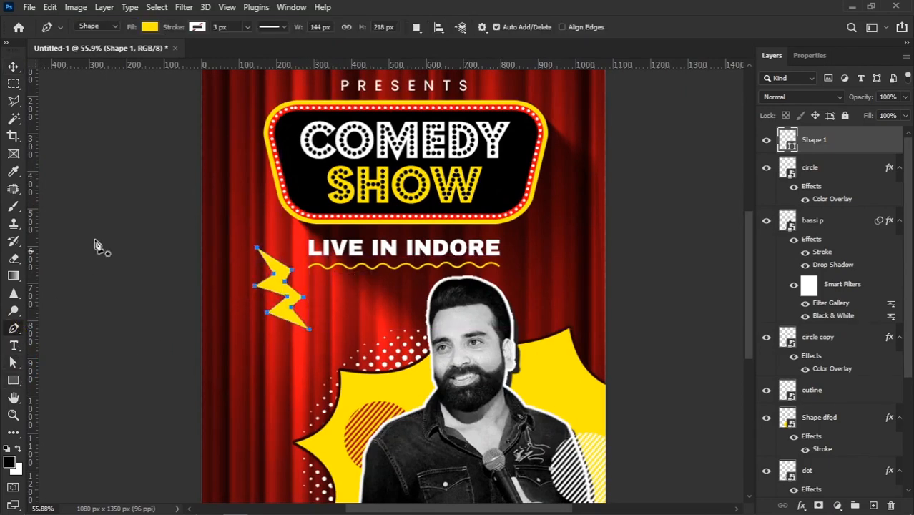
{"action": "scroll", "coordinate": [284, 284], "scroll_direction": "up", "scroll_amount": 3}
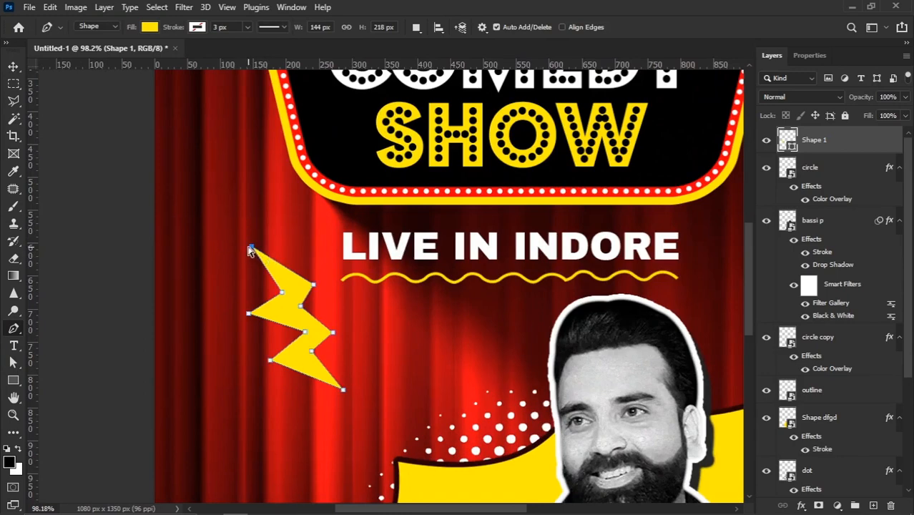
{"action": "left_click_drag", "start_coordinate": [243, 253], "coordinate": [235, 261]}
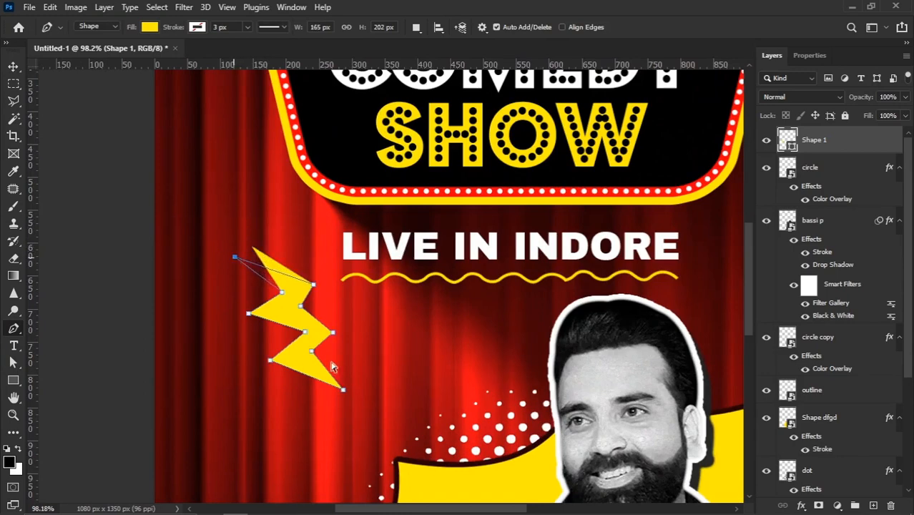
{"action": "left_click_drag", "start_coordinate": [389, 352], "coordinate": [311, 413]}
{"action": "left_click_drag", "start_coordinate": [347, 381], "coordinate": [345, 375]}
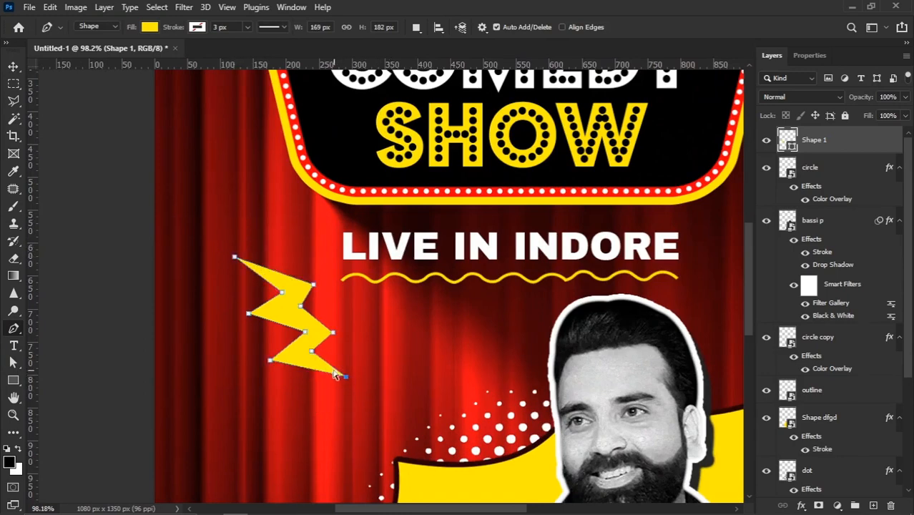
{"action": "left_click", "coordinate": [248, 315]}
{"action": "left_click", "coordinate": [271, 361]}
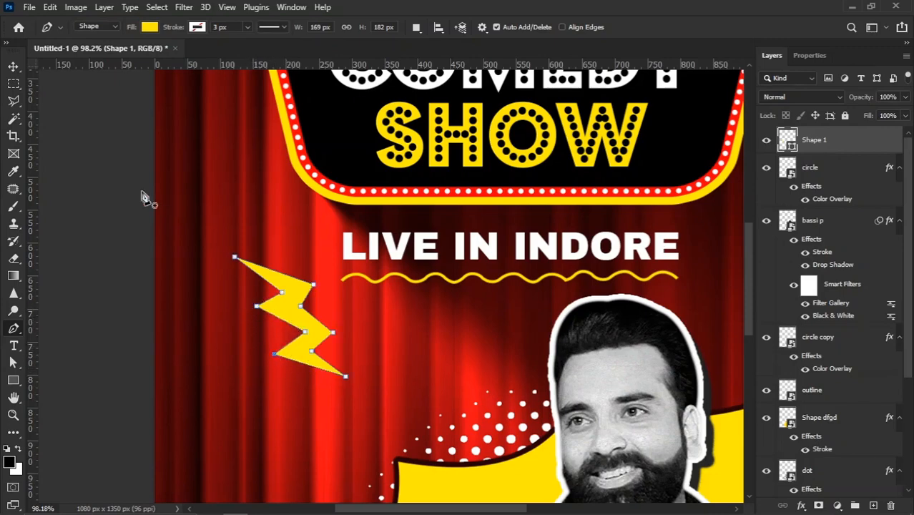
{"action": "left_click", "coordinate": [15, 68]}
{"action": "scroll", "coordinate": [362, 396], "scroll_direction": "down", "scroll_amount": 2}
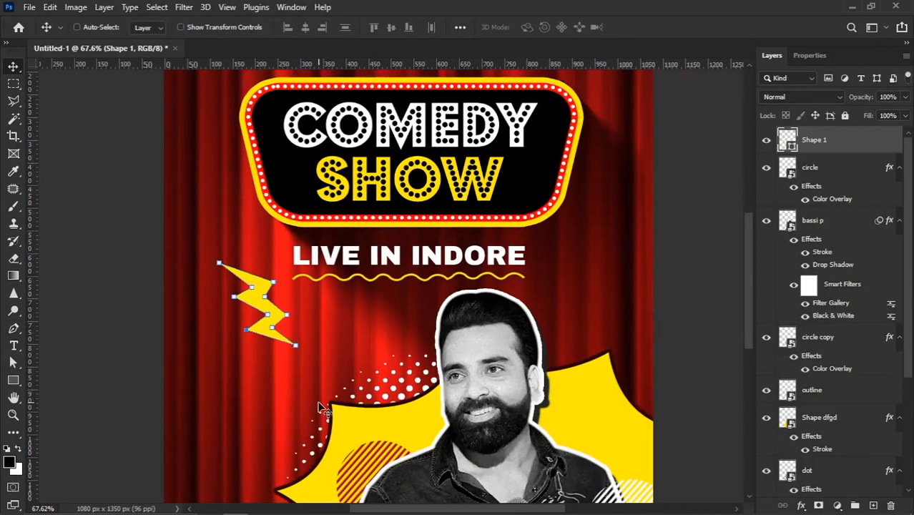
{"action": "scroll", "coordinate": [321, 408], "scroll_direction": "down", "scroll_amount": 2}
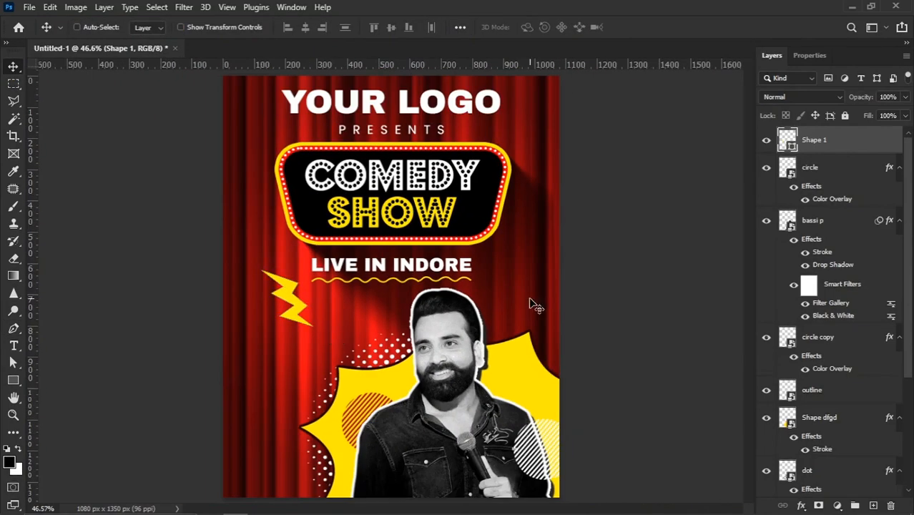
Step: Add a black drop shadow to the lightning bolt with a 47° angle and 15 px distance
{"action": "right_click", "coordinate": [850, 149]}
{"action": "left_click", "coordinate": [715, 20]}
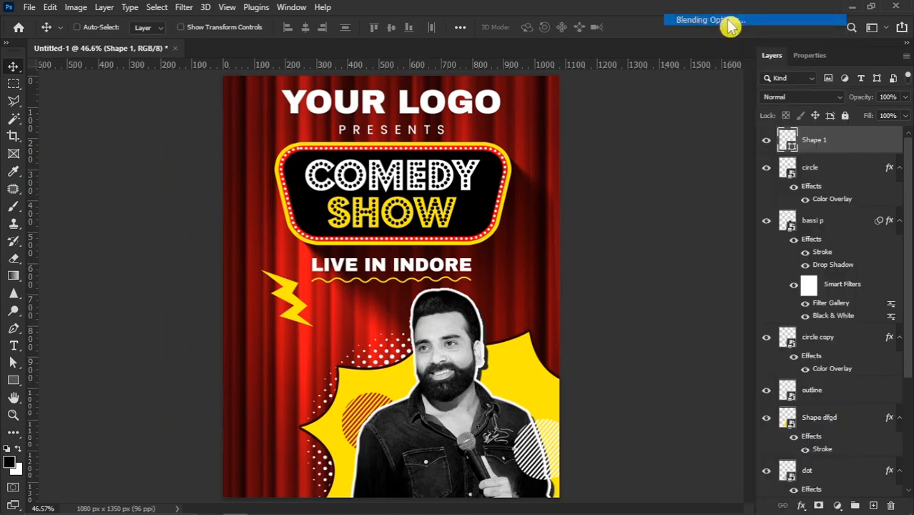
{"action": "left_click", "coordinate": [438, 410]}
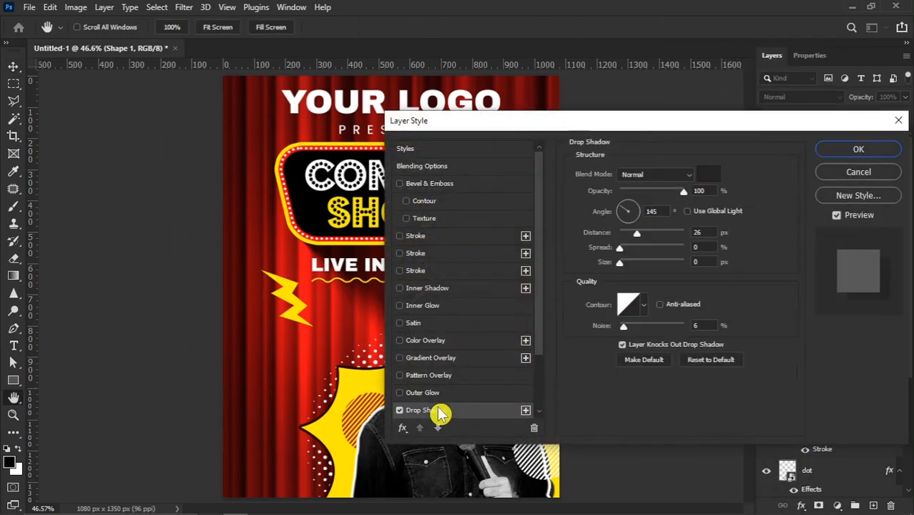
{"action": "left_click", "coordinate": [707, 174]}
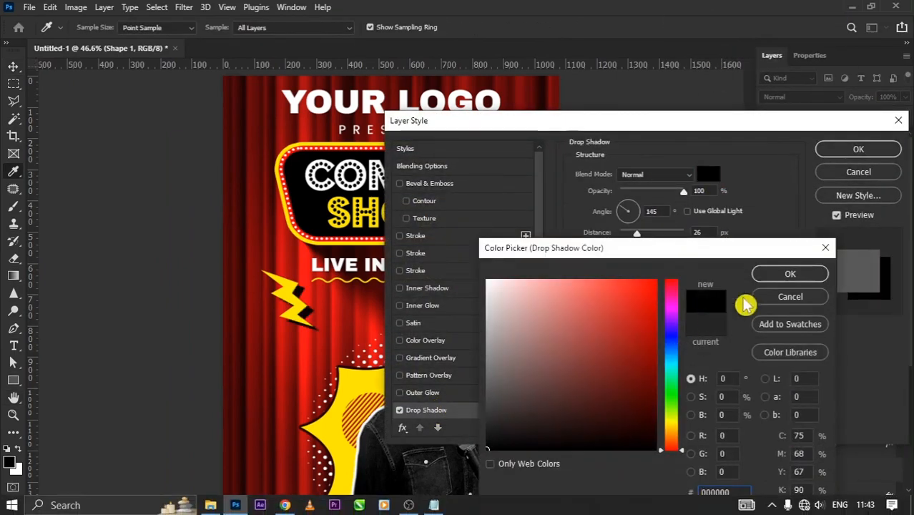
{"action": "left_click", "coordinate": [775, 298]}
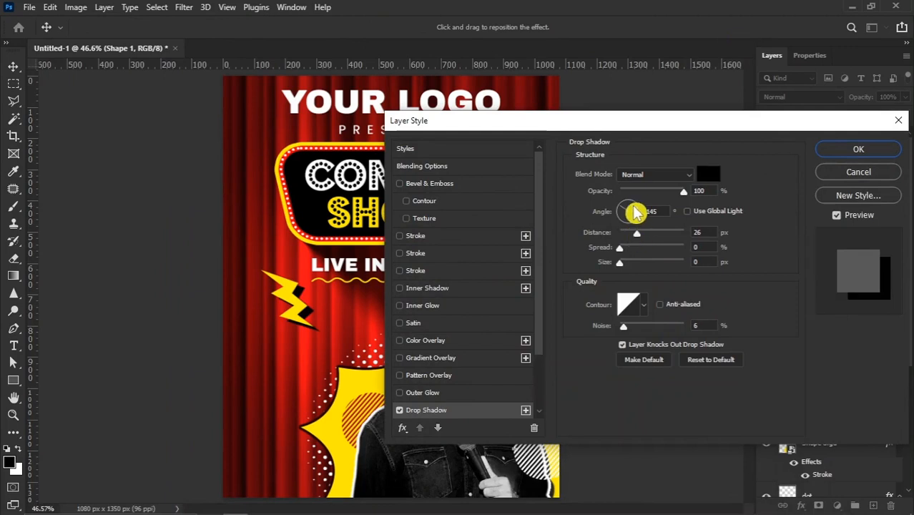
{"action": "left_click_drag", "start_coordinate": [636, 211], "coordinate": [641, 198]}
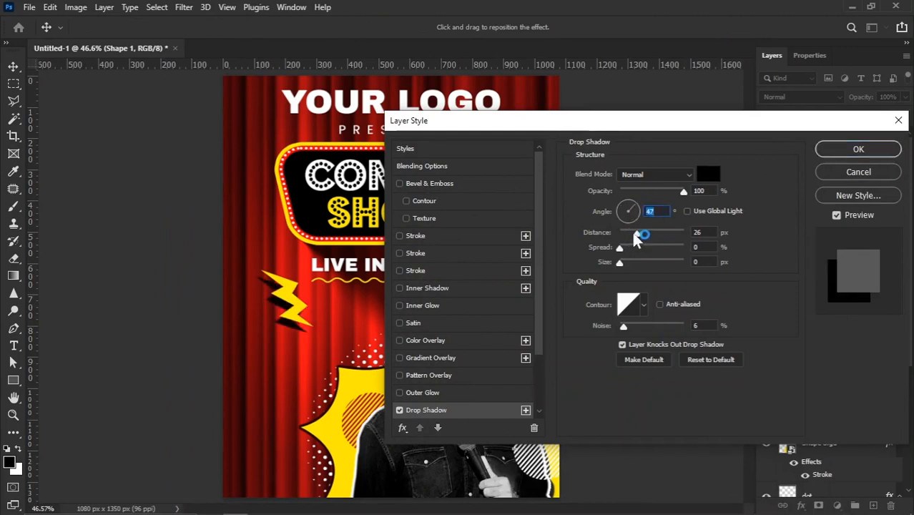
{"action": "left_click_drag", "start_coordinate": [637, 238], "coordinate": [634, 241]}
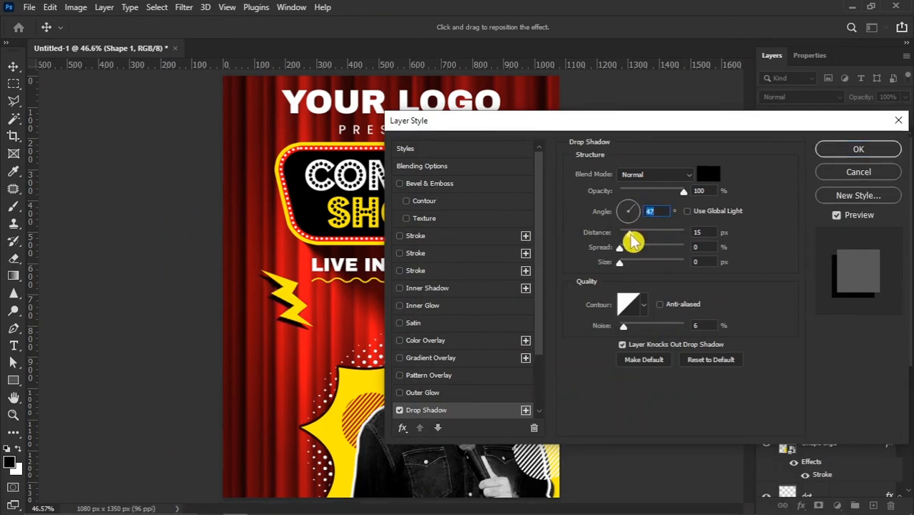
{"action": "left_click", "coordinate": [858, 150]}
Step: Rotate the bolt slightly counterclockwise and shift it up beside the start of the LIVE IN INDORE line
{"action": "key", "text": "ctrl+t"}
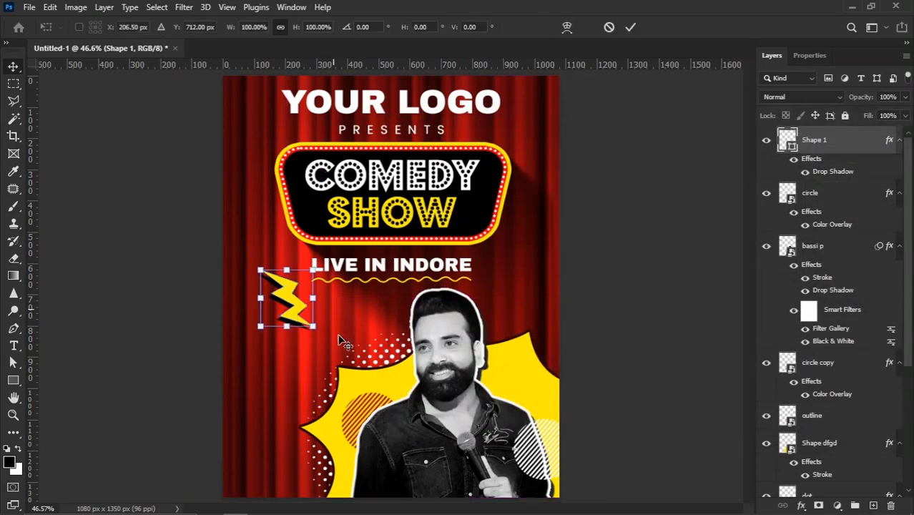
{"action": "left_click_drag", "start_coordinate": [329, 348], "coordinate": [287, 294]}
{"action": "key", "text": "Return"}
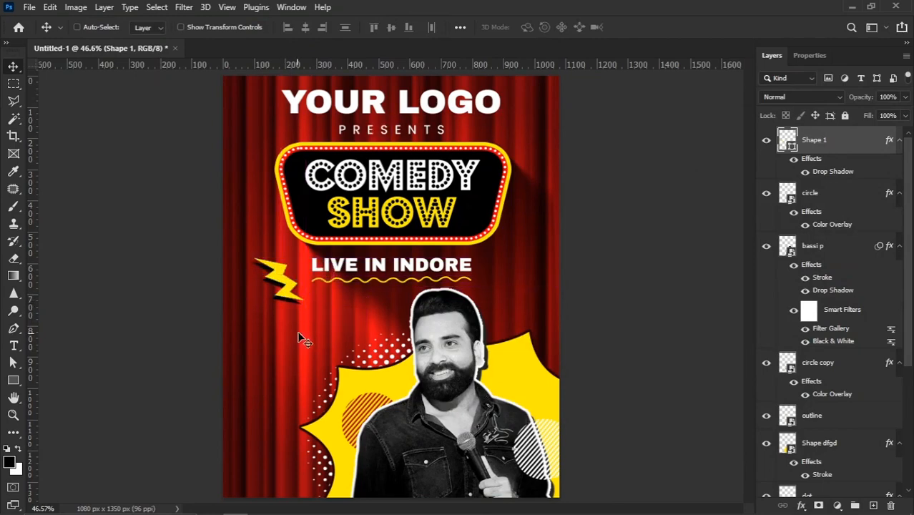
Step: Duplicate the lightning bolt, flip the copy horizontally and place it on the curtain right of the man's head
{"action": "key", "text": "ctrl+j"}
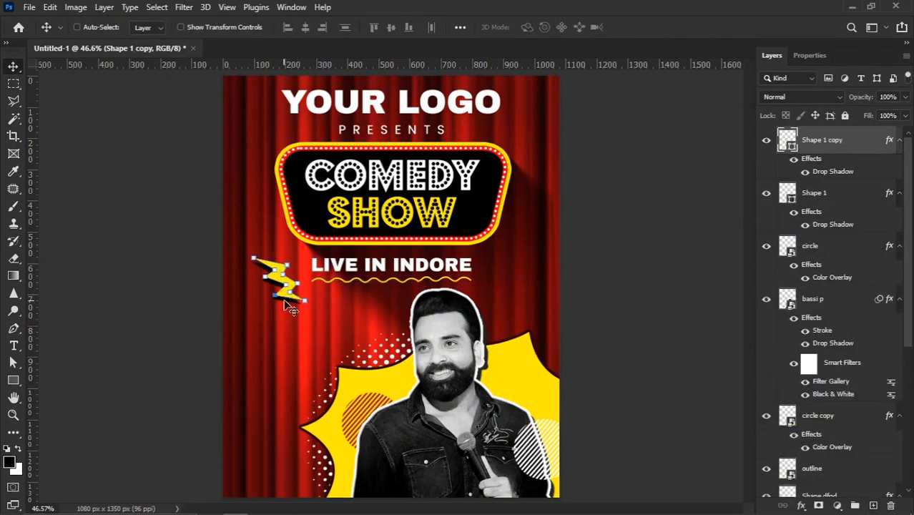
{"action": "left_click_drag", "start_coordinate": [289, 298], "coordinate": [505, 289]}
{"action": "key", "text": "ctrl+t"}
{"action": "right_click", "coordinate": [496, 271]}
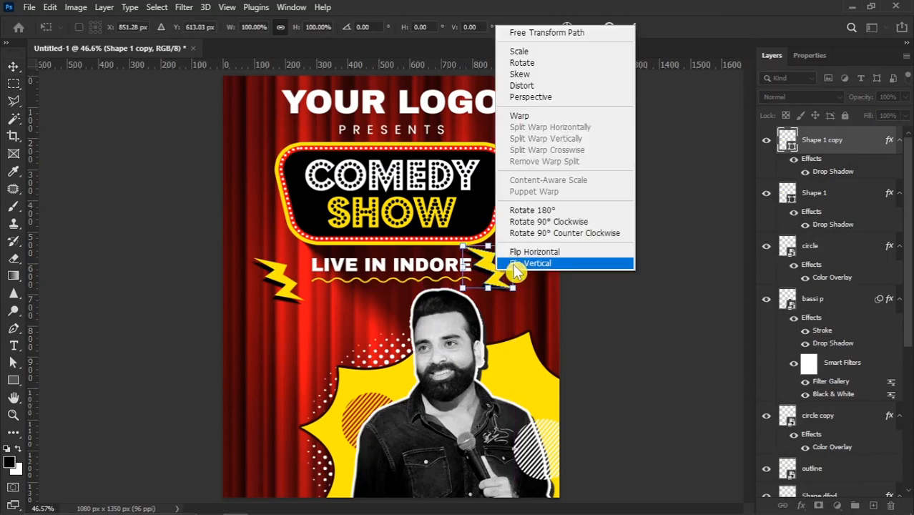
{"action": "left_click", "coordinate": [545, 254]}
{"action": "left_click_drag", "start_coordinate": [492, 269], "coordinate": [522, 293]}
{"action": "key", "text": "Return"}
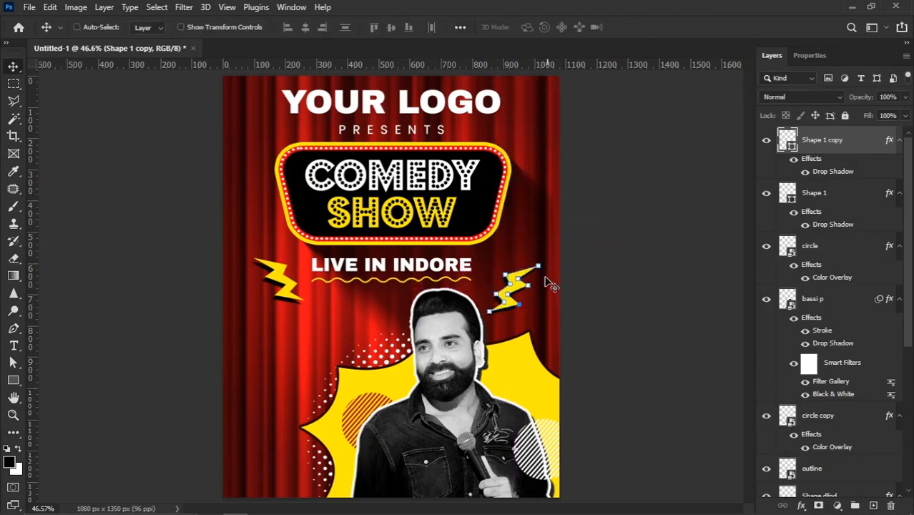
Step: Rotate the mirrored bolt copy counterclockwise so it stands more upright
{"action": "key", "text": "ctrl+t"}
{"action": "left_click_drag", "start_coordinate": [565, 316], "coordinate": [548, 303]}
{"action": "key", "text": "Return"}
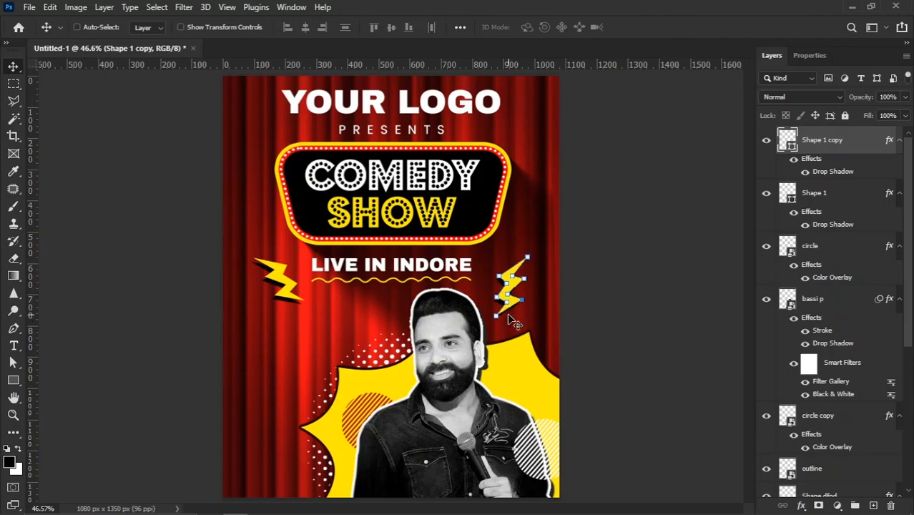
Step: Add a text block on the curtain left of the man reading "FT." and the performer's three-part name, each on its own line
{"action": "scroll", "coordinate": [247, 426], "scroll_direction": "up", "scroll_amount": 2}
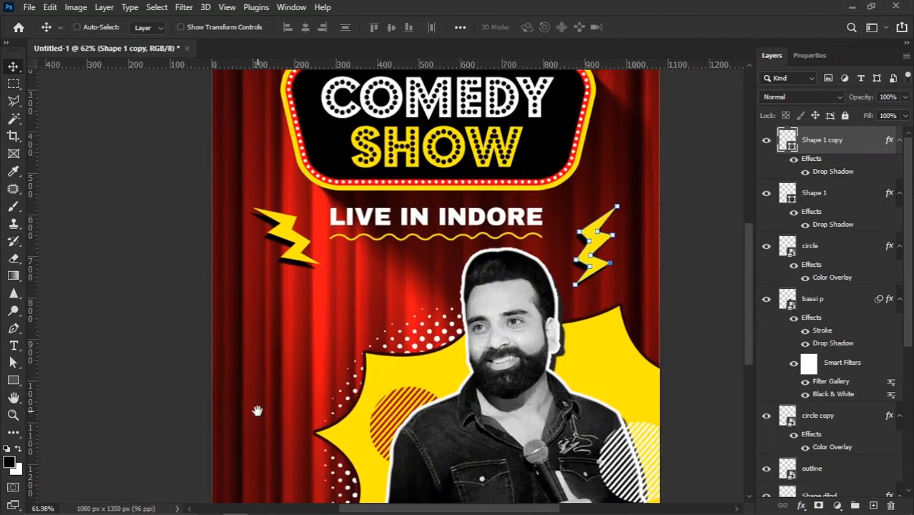
{"action": "scroll", "coordinate": [257, 411], "scroll_direction": "down", "scroll_amount": 2}
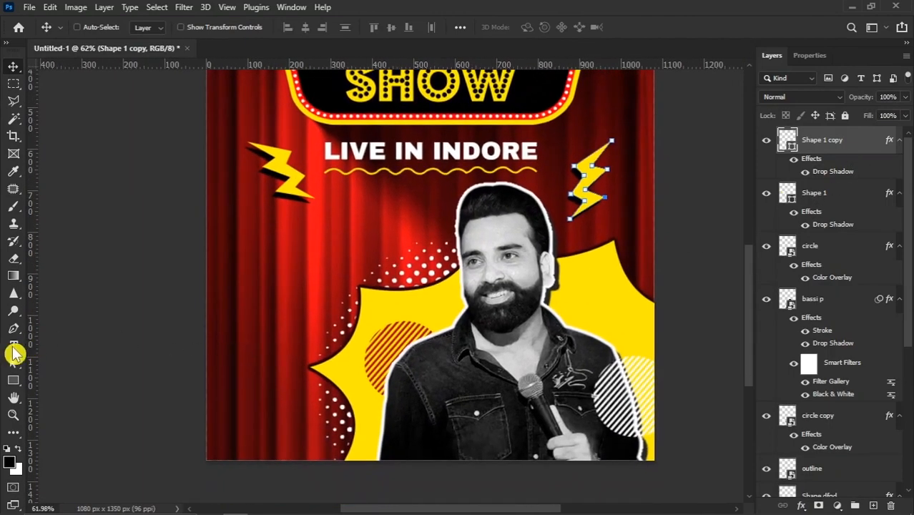
{"action": "left_click", "coordinate": [14, 346]}
{"action": "left_click", "coordinate": [231, 293]}
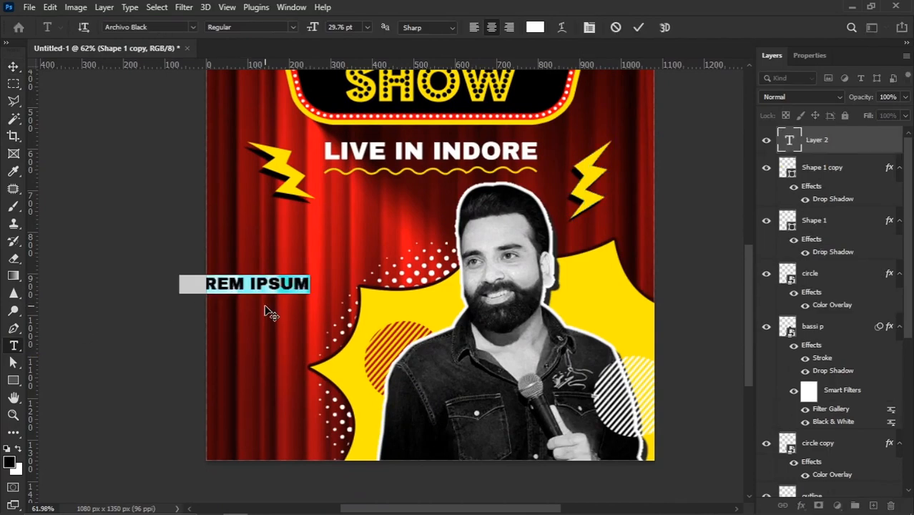
{"action": "type", "text": "FT. "}
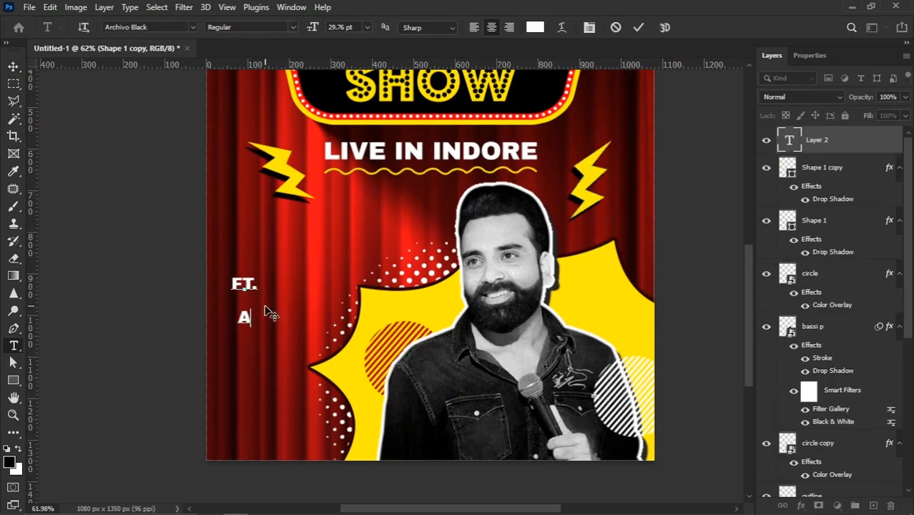
{"action": "type", "text": "ANUBHA"}
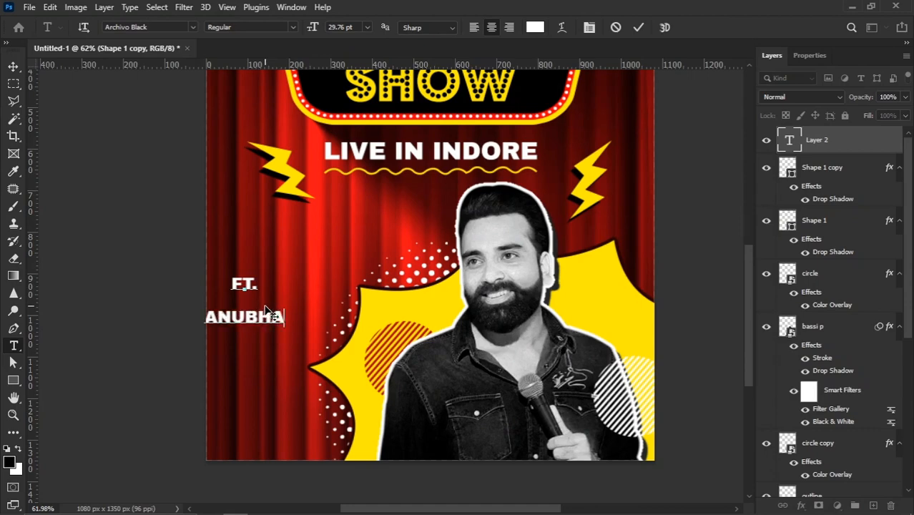
{"action": "type", "text": "V SI"}
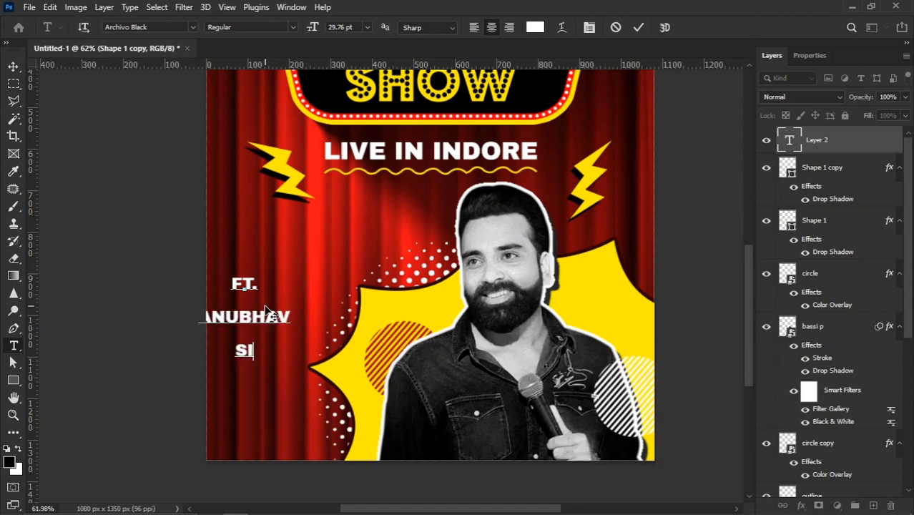
{"action": "type", "text": "NGH "}
{"action": "type", "text": "BA"}
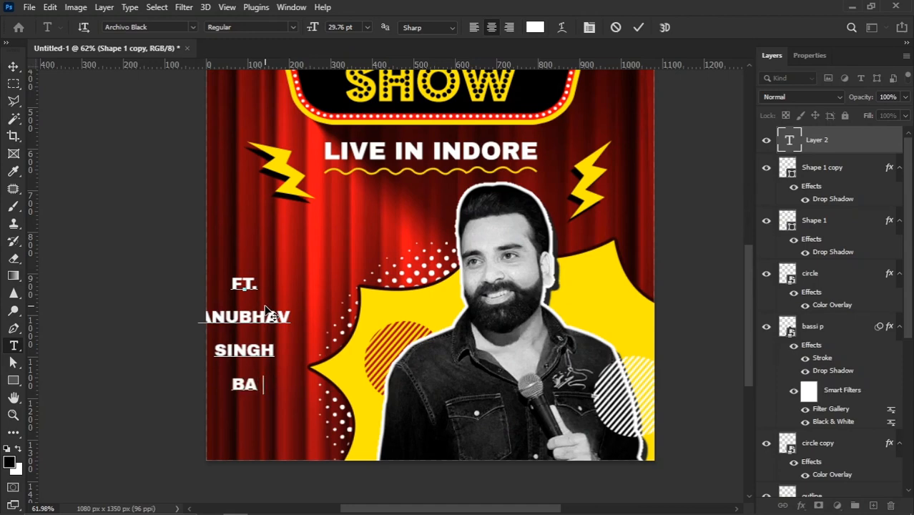
{"action": "type", "text": "SSI"}
Step: Set the whole text block's leading to 35 pt and align its lines to the left
{"action": "key", "text": "ctrl+a"}
{"action": "left_click", "coordinate": [588, 27]}
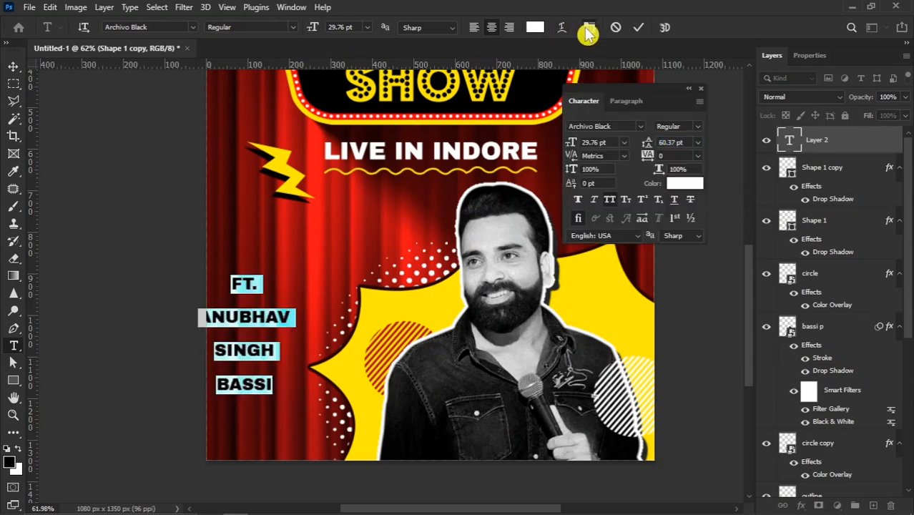
{"action": "left_click_drag", "start_coordinate": [648, 147], "coordinate": [629, 152]}
{"action": "left_click", "coordinate": [474, 30]}
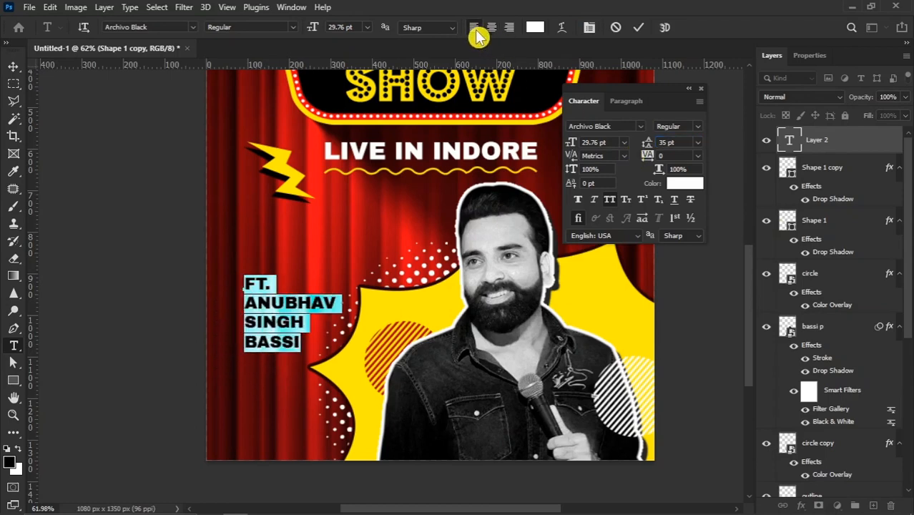
Step: Colour the "FT." line yellow (ffea00) and shift the text block slightly up and closer to the poster's left edge
{"action": "left_click", "coordinate": [273, 285]}
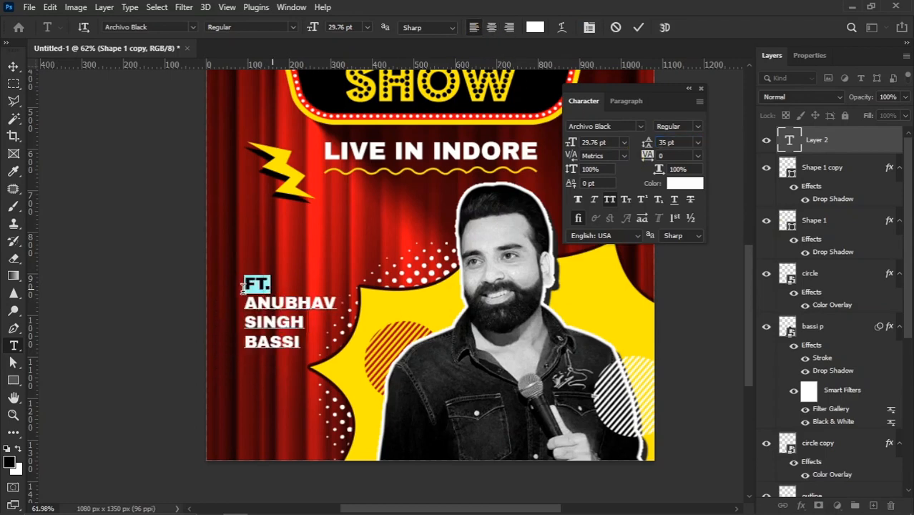
{"action": "left_click", "coordinate": [672, 185]}
{"action": "type", "text": "ffea00"}
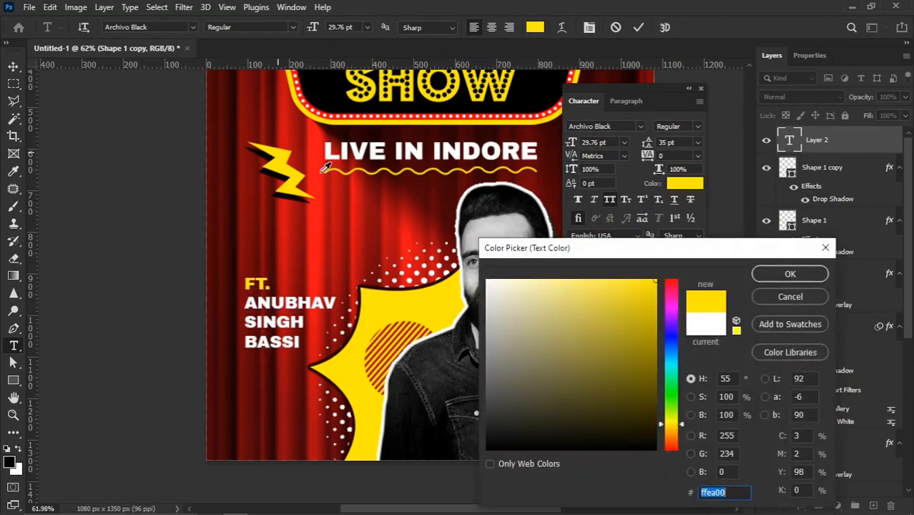
{"action": "left_click", "coordinate": [781, 277]}
{"action": "left_click", "coordinate": [13, 66]}
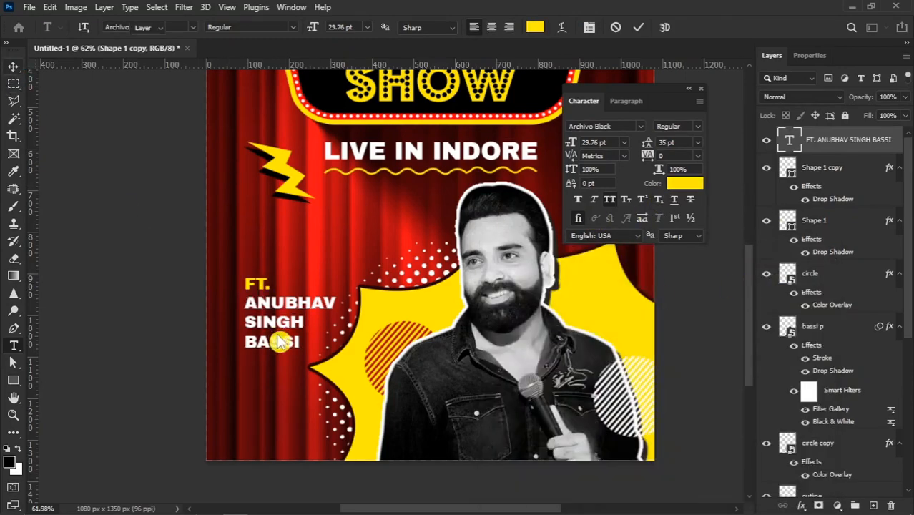
{"action": "key", "text": "ctrl+0"}
{"action": "left_click_drag", "start_coordinate": [263, 381], "coordinate": [283, 363]}
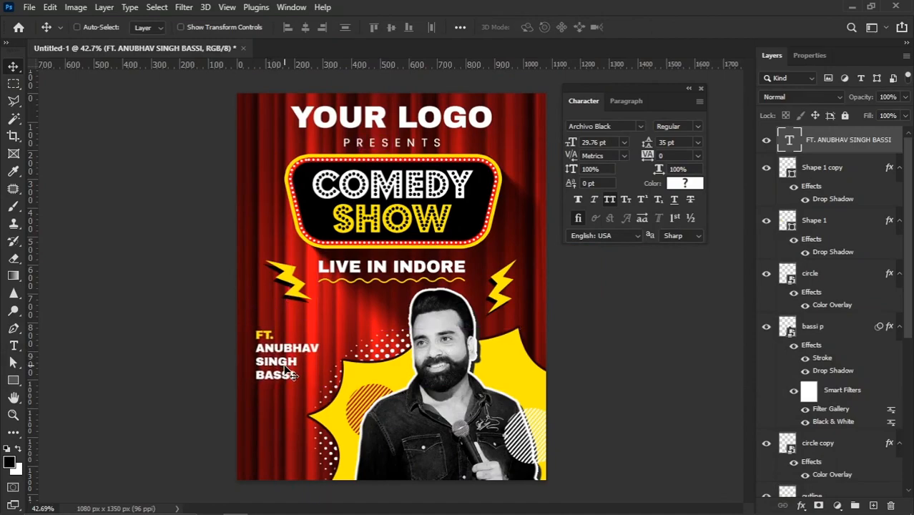
Step: Add a separate text "25" below the performer's name and colour it white (ffffff)
{"action": "scroll", "coordinate": [272, 421], "scroll_direction": "up", "scroll_amount": 3}
{"action": "scroll", "coordinate": [271, 422], "scroll_direction": "up", "scroll_amount": 5}
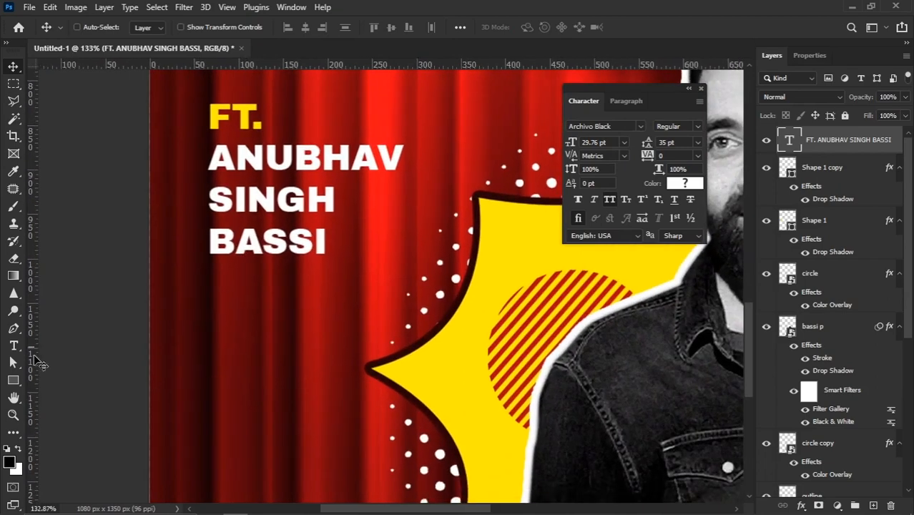
{"action": "left_click", "coordinate": [14, 347]}
{"action": "left_click", "coordinate": [245, 341]}
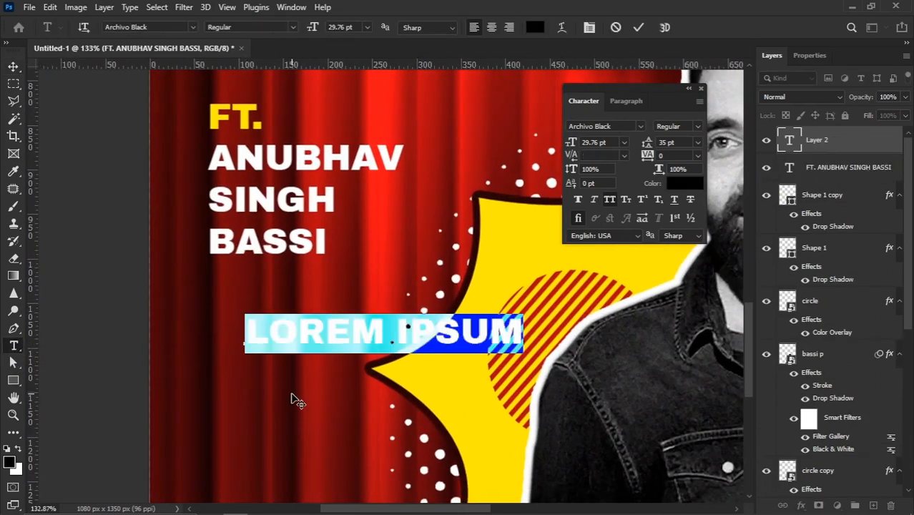
{"action": "type", "text": "25"}
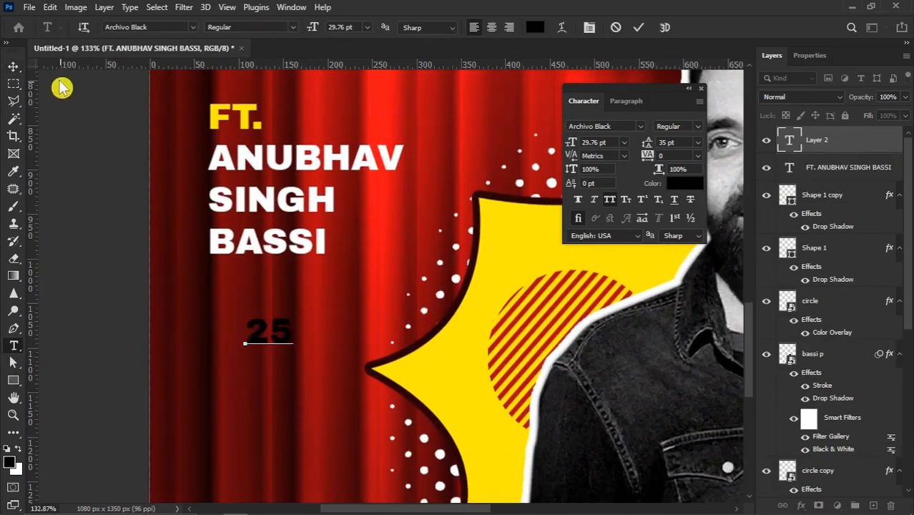
{"action": "key", "text": "ctrl+a"}
{"action": "left_click", "coordinate": [684, 184]}
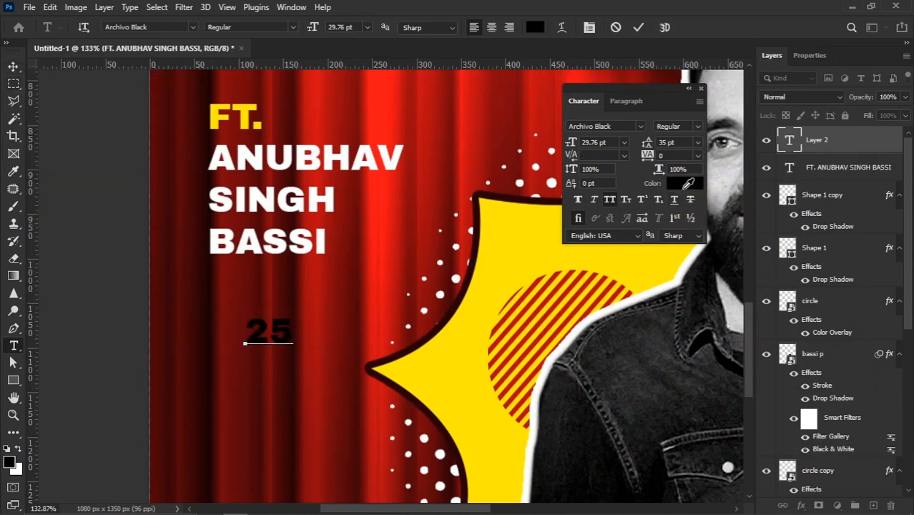
{"action": "type", "text": "ffffff"}
{"action": "left_click", "coordinate": [790, 274]}
Step: Change the "25" to the Anton font and align it under the left edge of the performer's name
{"action": "left_click", "coordinate": [641, 130]}
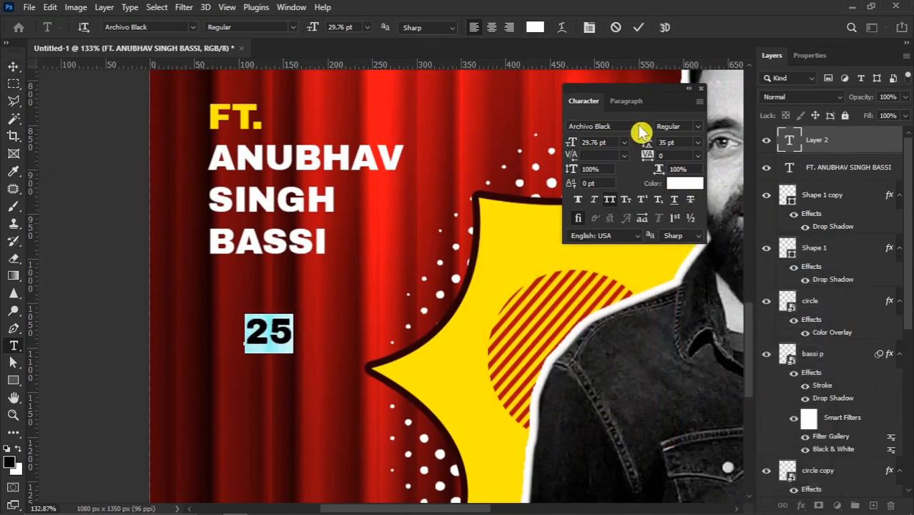
{"action": "type", "text": "ant"}
{"action": "key", "text": "Return"}
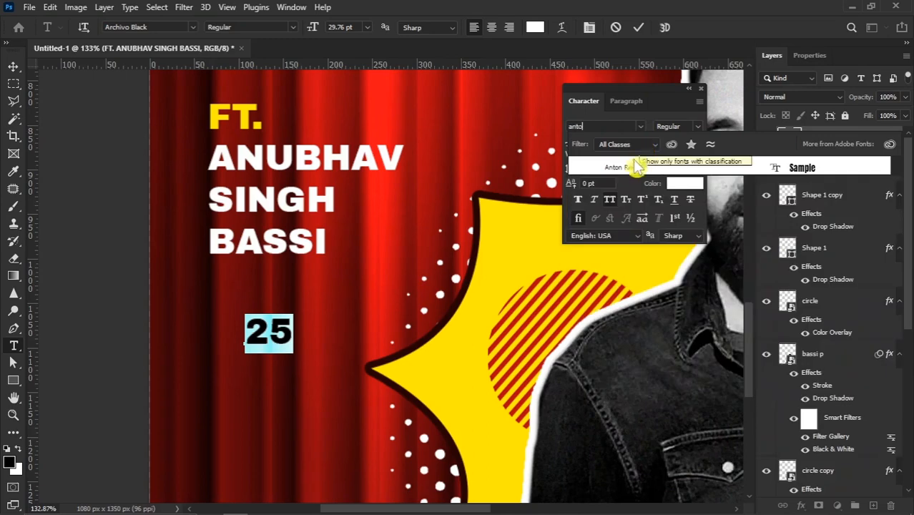
{"action": "left_click", "coordinate": [11, 71]}
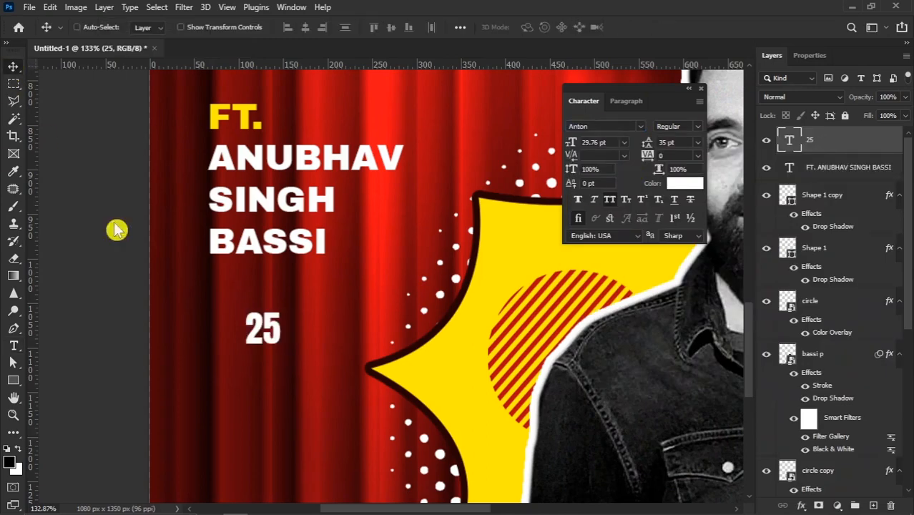
{"action": "left_click_drag", "start_coordinate": [285, 328], "coordinate": [251, 328]}
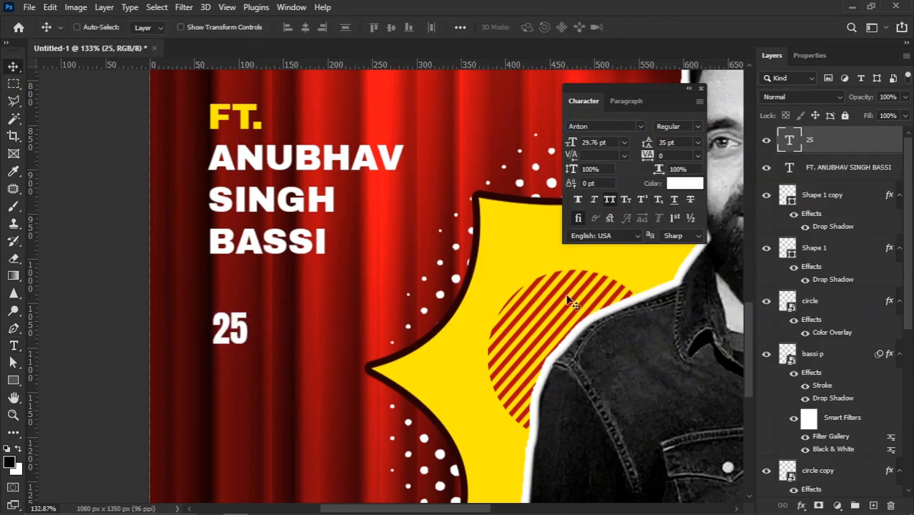
Step: Draw a rectangle of about 53 × 55 px behind the "25" and fill it black
{"action": "left_click", "coordinate": [816, 172]}
{"action": "left_click", "coordinate": [13, 379]}
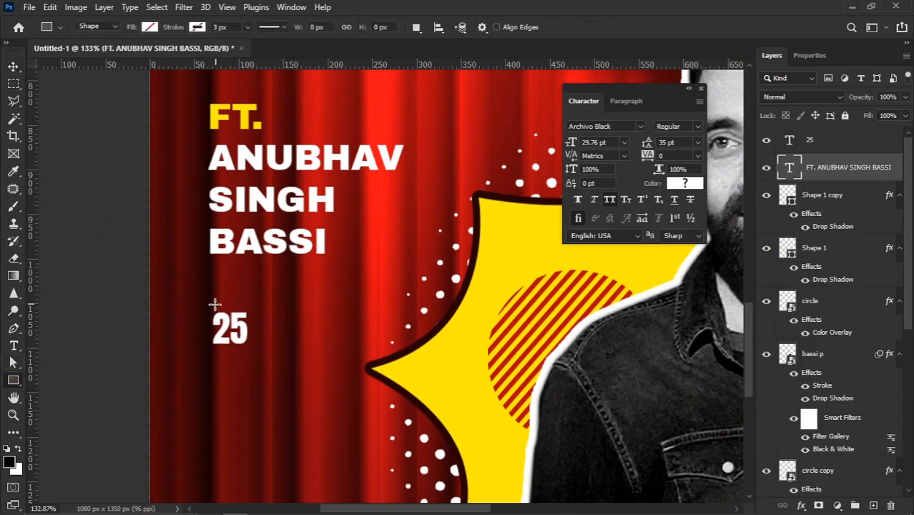
{"action": "left_click_drag", "start_coordinate": [211, 306], "coordinate": [256, 353]}
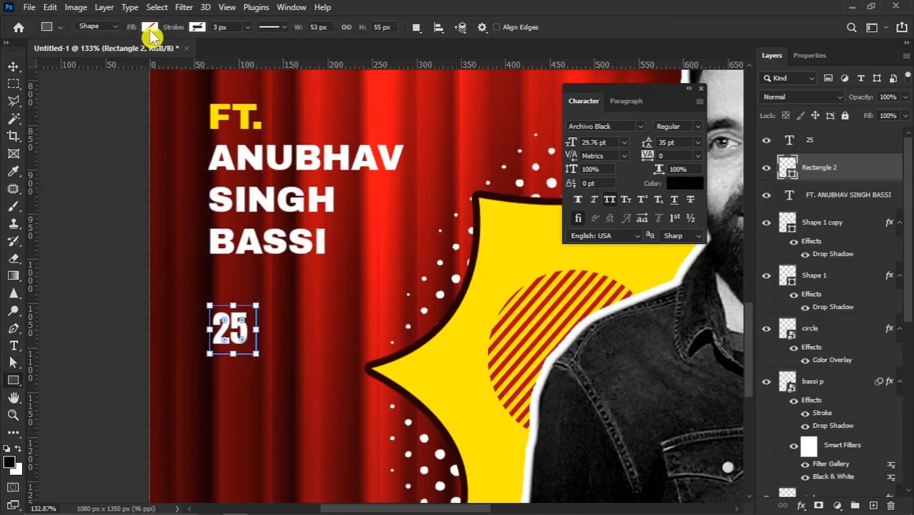
{"action": "left_click", "coordinate": [149, 28]}
{"action": "left_click", "coordinate": [92, 98]}
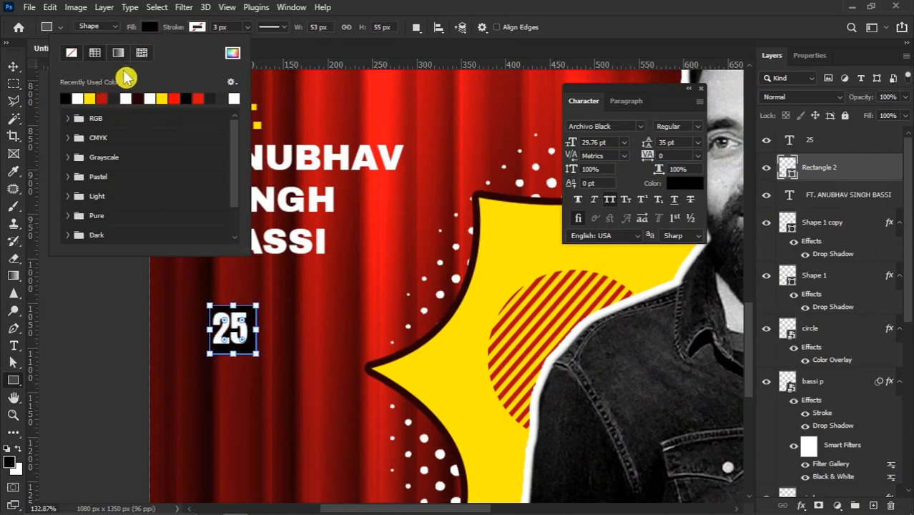
{"action": "left_click", "coordinate": [15, 67]}
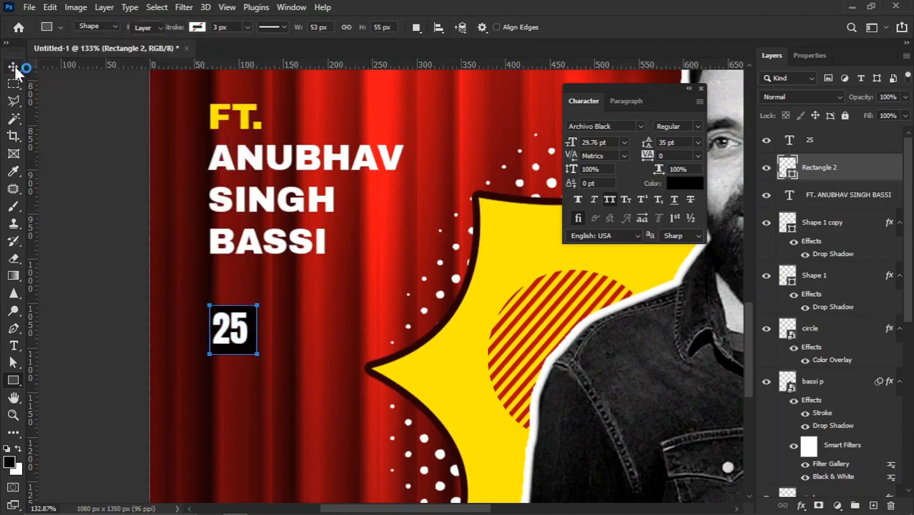
Step: Centre the "25" on the black rectangle and scale both up together to about 158% under the performer's name
{"action": "left_click", "coordinate": [834, 145], "text": "shift"}
{"action": "left_click", "coordinate": [391, 27]}
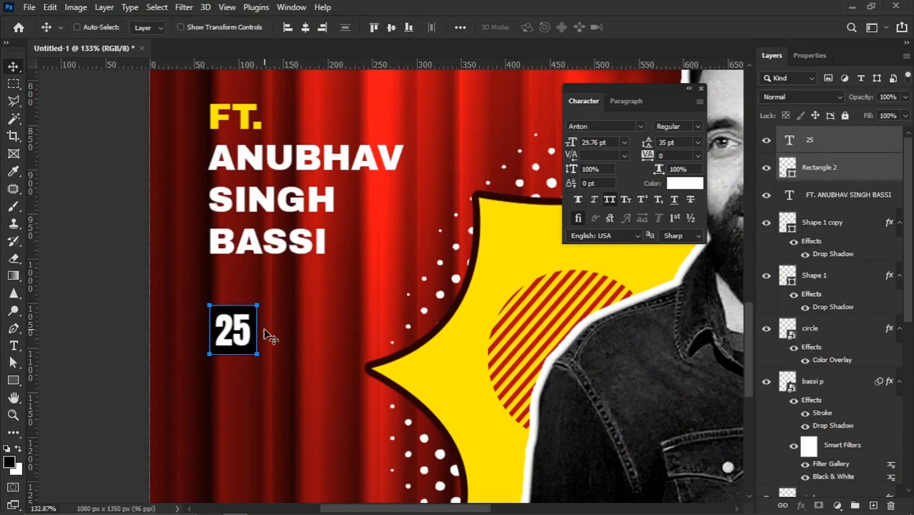
{"action": "left_click_drag", "start_coordinate": [243, 342], "coordinate": [284, 332]}
{"action": "key", "text": "ctrl"}
{"action": "key", "text": "ctrl+t"}
{"action": "scroll", "coordinate": [280, 278], "scroll_direction": "down", "scroll_amount": 5}
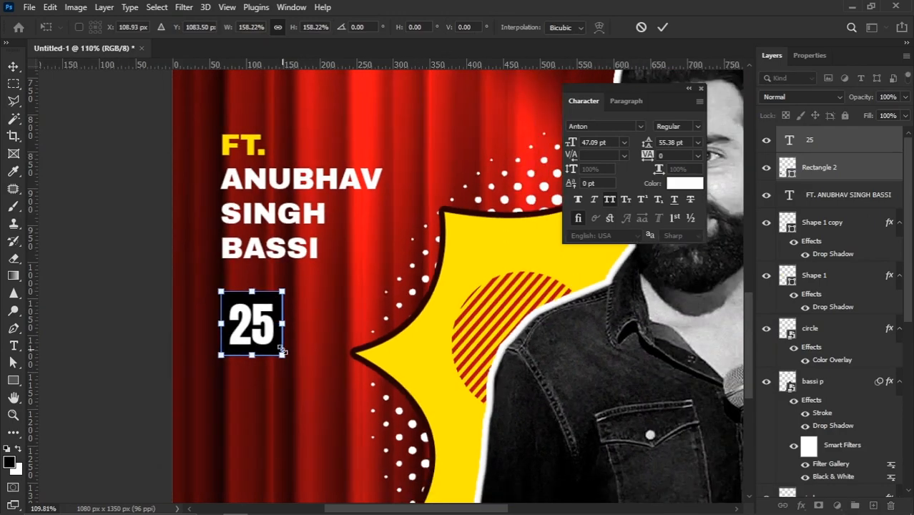
{"action": "key", "text": "Return"}
Step: Recolour the "25" yellow by sampling the starburst behind the man
{"action": "scroll", "coordinate": [258, 373], "scroll_direction": "up", "scroll_amount": 3}
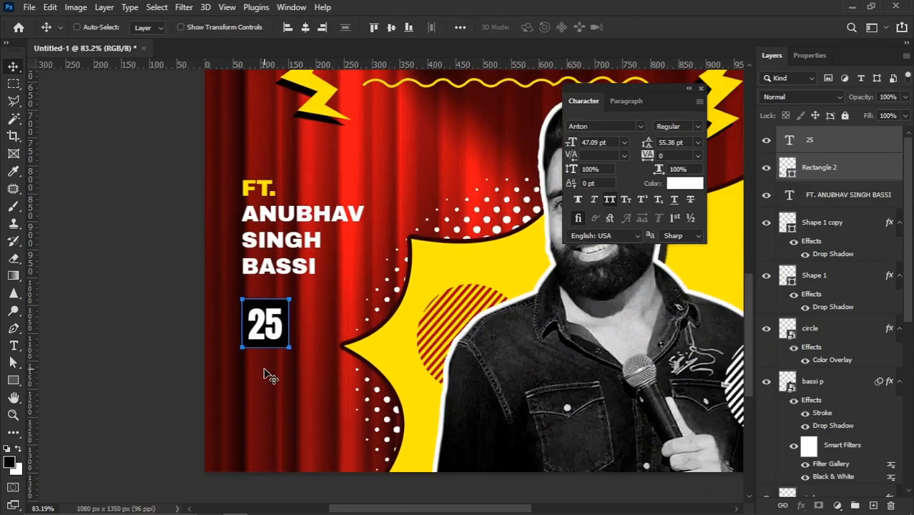
{"action": "right_click", "coordinate": [294, 336]}
{"action": "left_click", "coordinate": [300, 337]}
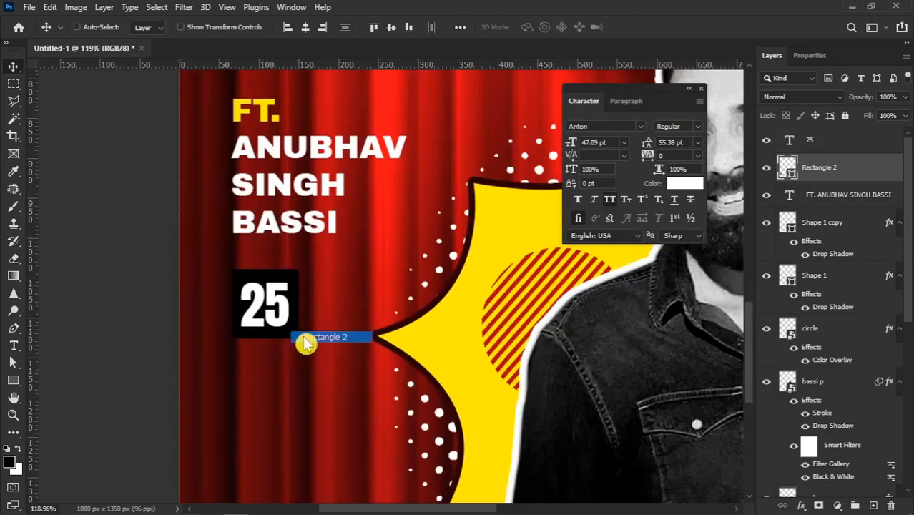
{"action": "right_click", "coordinate": [287, 313]}
{"action": "left_click", "coordinate": [302, 318]}
{"action": "key", "text": "t"}
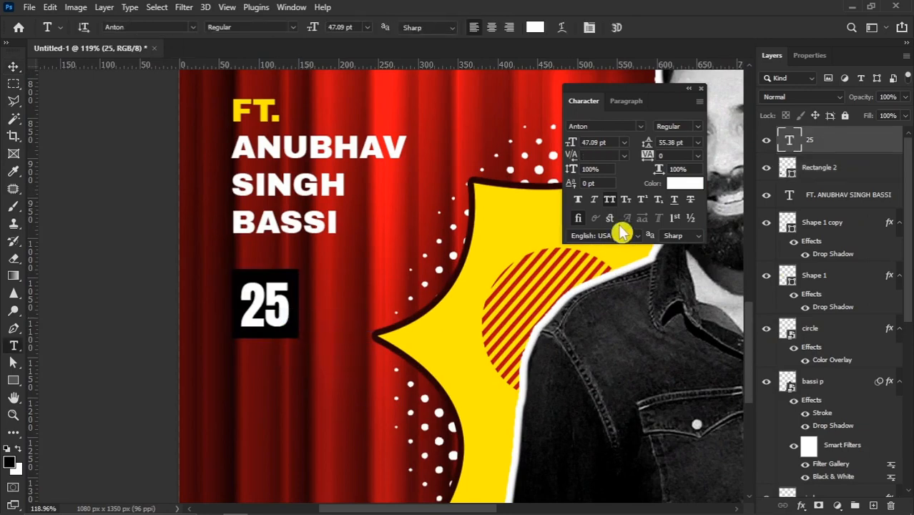
{"action": "left_click", "coordinate": [672, 187]}
{"action": "left_click", "coordinate": [535, 198]}
{"action": "left_click", "coordinate": [821, 279]}
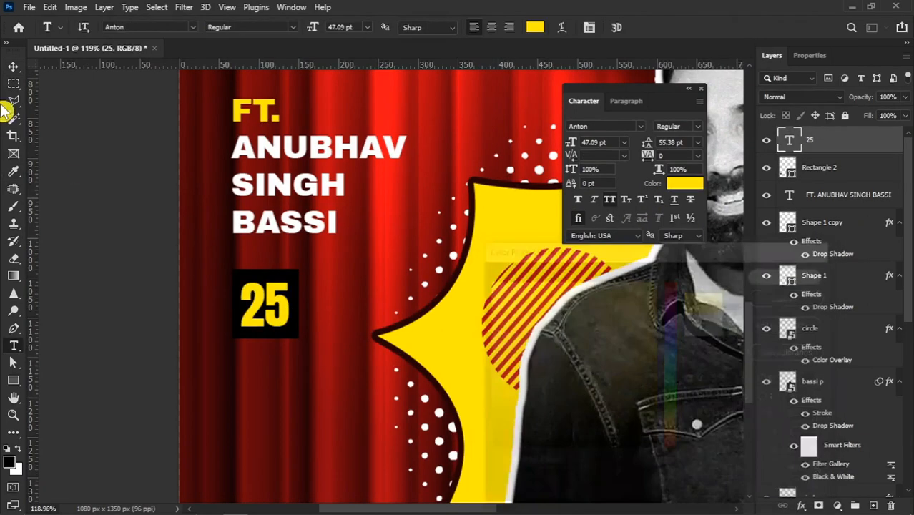
Step: Duplicate the black rectangle and place the copy directly below the original, touching its lower edge
{"action": "left_click", "coordinate": [8, 67]}
{"action": "left_click", "coordinate": [280, 335], "text": "ctrl"}
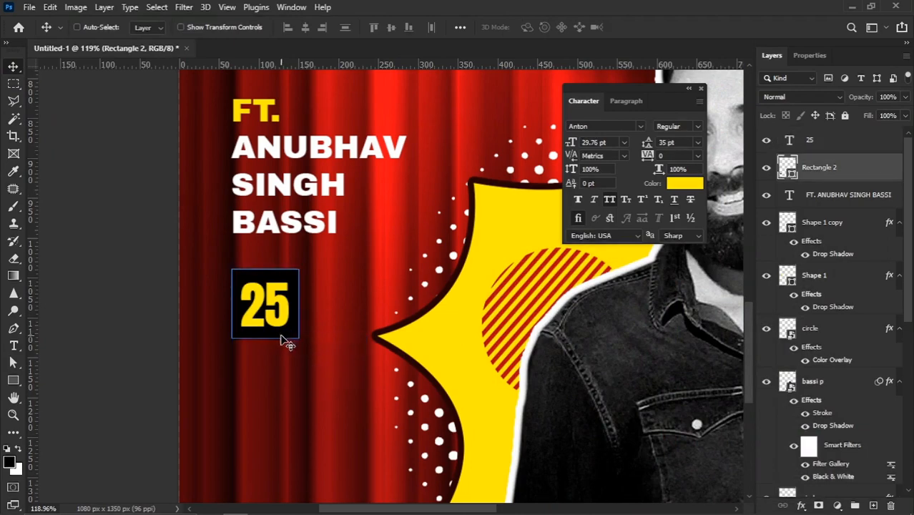
{"action": "left_click_drag", "start_coordinate": [285, 330], "coordinate": [271, 368]}
{"action": "key", "text": "ctrl+t"}
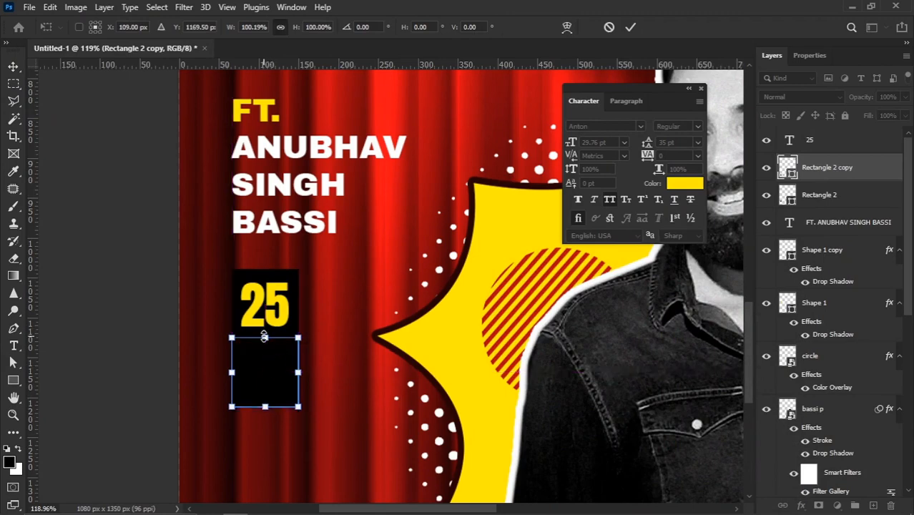
{"action": "key", "text": "Return"}
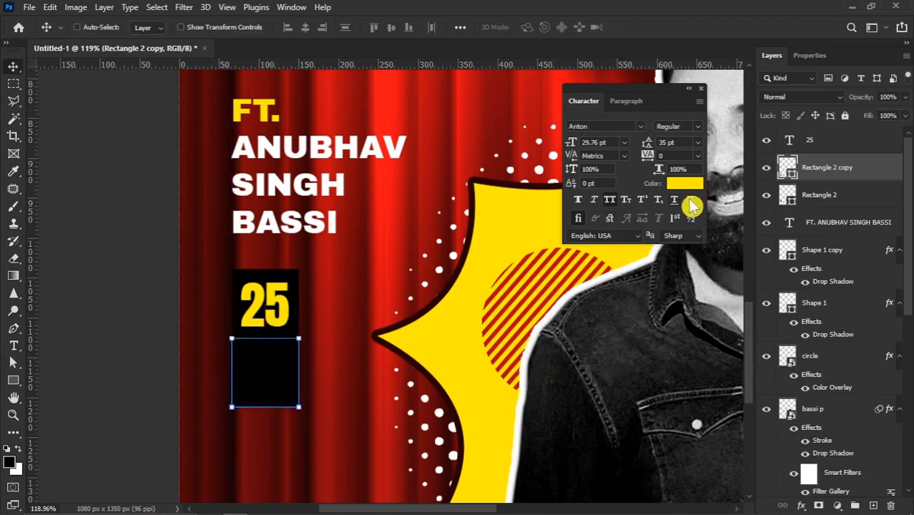
Step: Recolour the lower rectangle yellow by sampling the "25" text
{"action": "double_click", "coordinate": [786, 166]}
{"action": "left_click", "coordinate": [285, 313]}
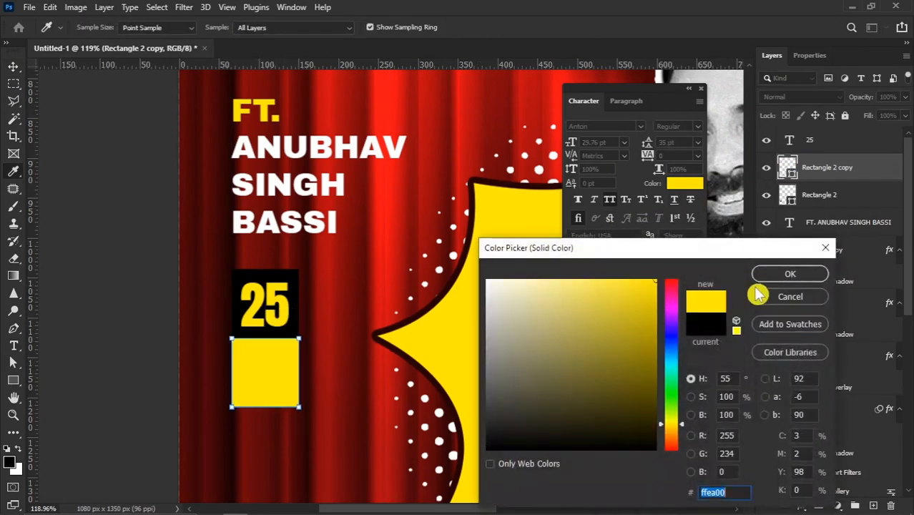
{"action": "left_click", "coordinate": [790, 273]}
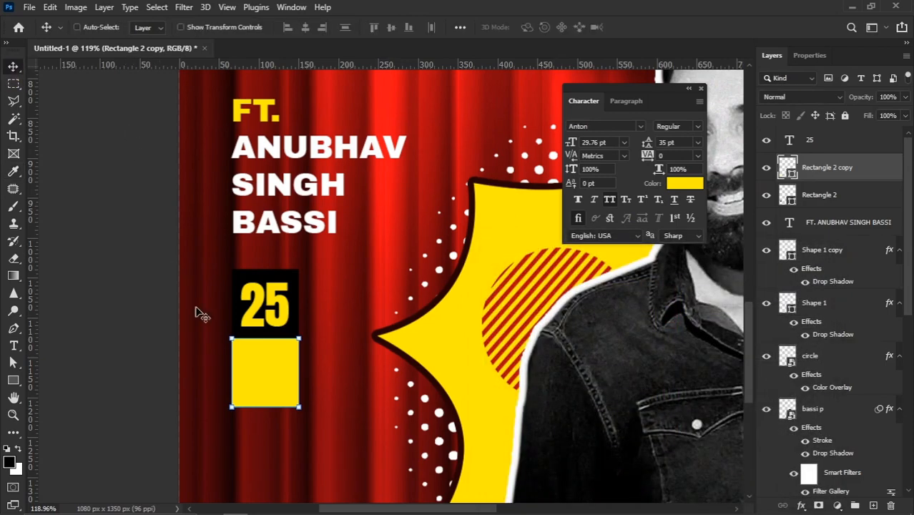
Step: Duplicate the "25" onto the yellow rectangle and recolour the copy black by sampling the upper rectangle
{"action": "scroll", "coordinate": [221, 346], "scroll_direction": "up", "scroll_amount": 1}
{"action": "scroll", "coordinate": [246, 354], "scroll_direction": "up", "scroll_amount": 1}
{"action": "right_click", "coordinate": [283, 320]}
{"action": "left_click", "coordinate": [303, 327]}
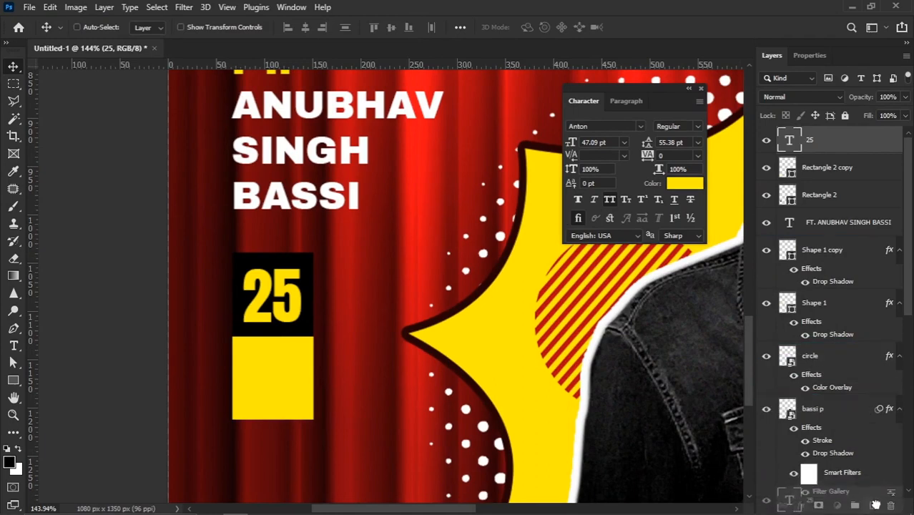
{"action": "left_click_drag", "start_coordinate": [273, 300], "coordinate": [277, 370]}
{"action": "left_click", "coordinate": [685, 183]}
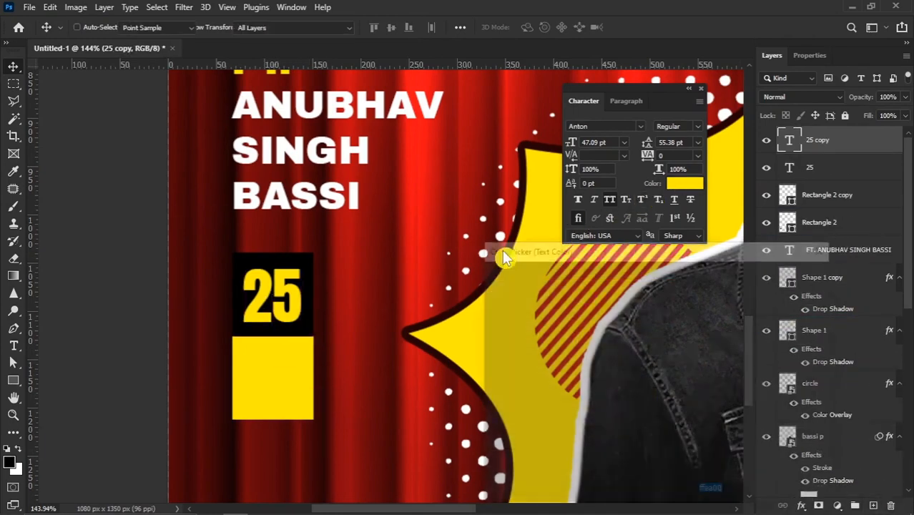
{"action": "left_click", "coordinate": [305, 258]}
{"action": "left_click", "coordinate": [790, 274]}
Step: Change the black "25" copy to "JULY" and scale it down to the width of the "25" above
{"action": "key", "text": "t"}
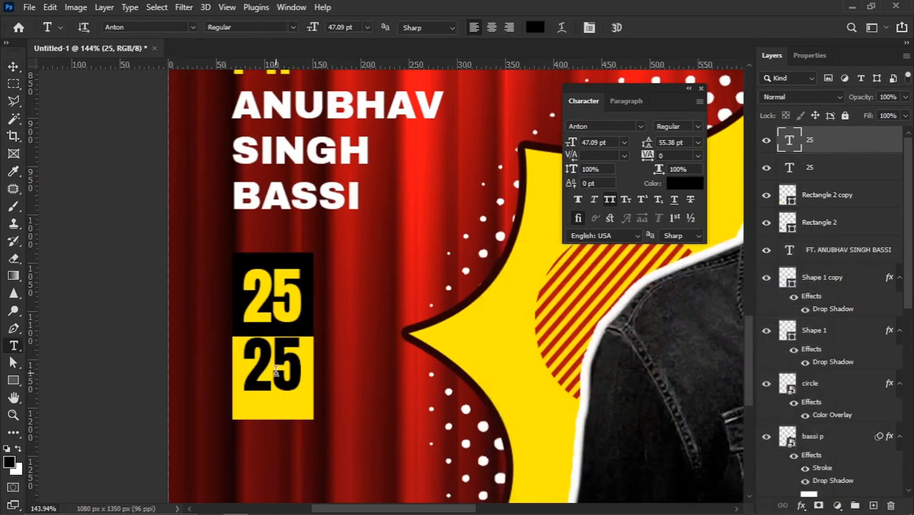
{"action": "double_click", "coordinate": [276, 369]}
{"action": "type", "text": "JULY"}
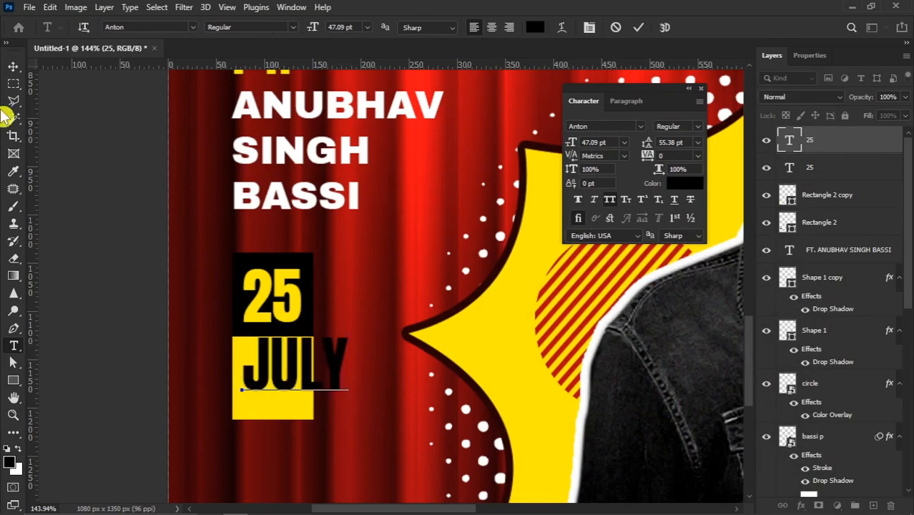
{"action": "left_click", "coordinate": [13, 66]}
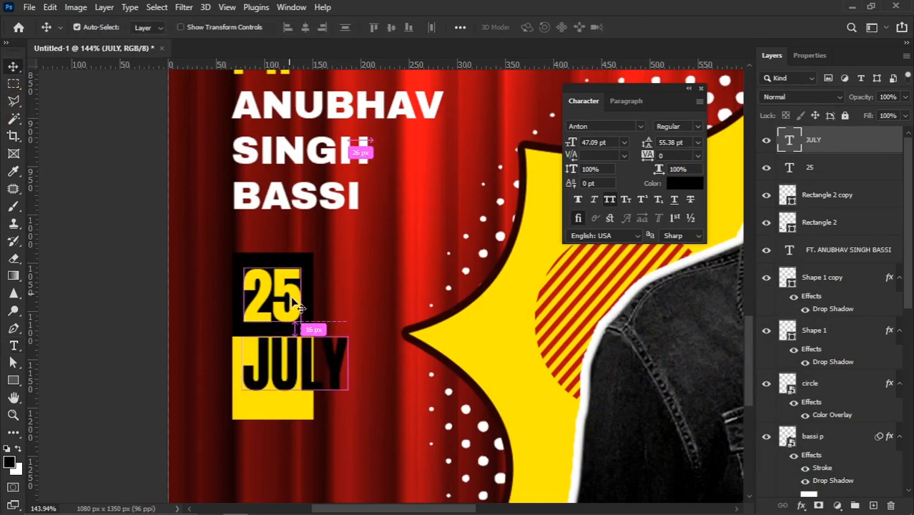
{"action": "key", "text": "ctrl+t"}
{"action": "left_click_drag", "start_coordinate": [349, 372], "coordinate": [281, 402]}
{"action": "key", "text": "Return"}
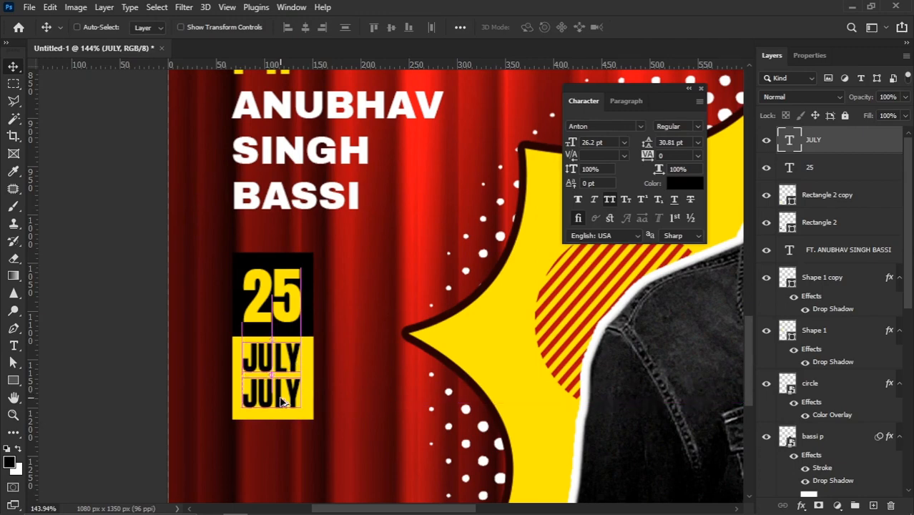
Step: Change the "JULY" copy on the second line to "2023" and scale it down to the width of "JULY"
{"action": "key", "text": "t"}
{"action": "left_click", "coordinate": [281, 402]}
{"action": "key", "text": "ctrl+a"}
{"action": "type", "text": "2023"}
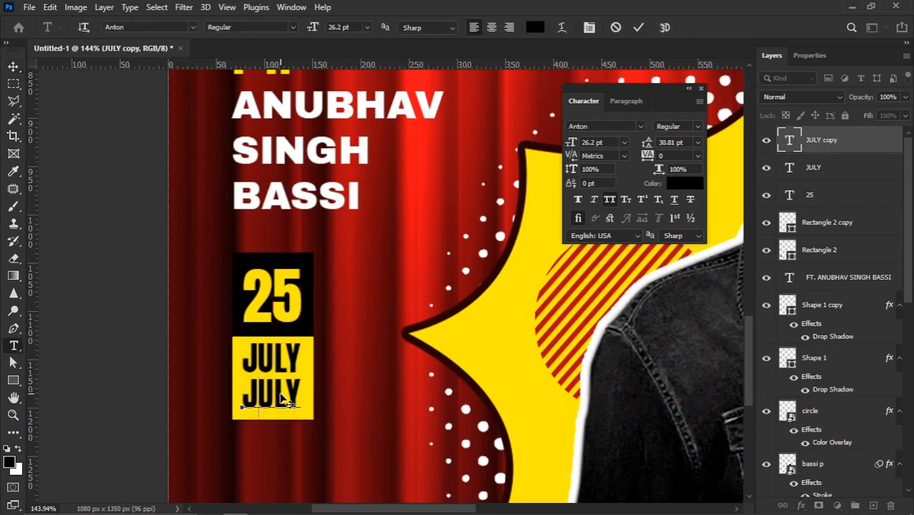
{"action": "left_click", "coordinate": [13, 74]}
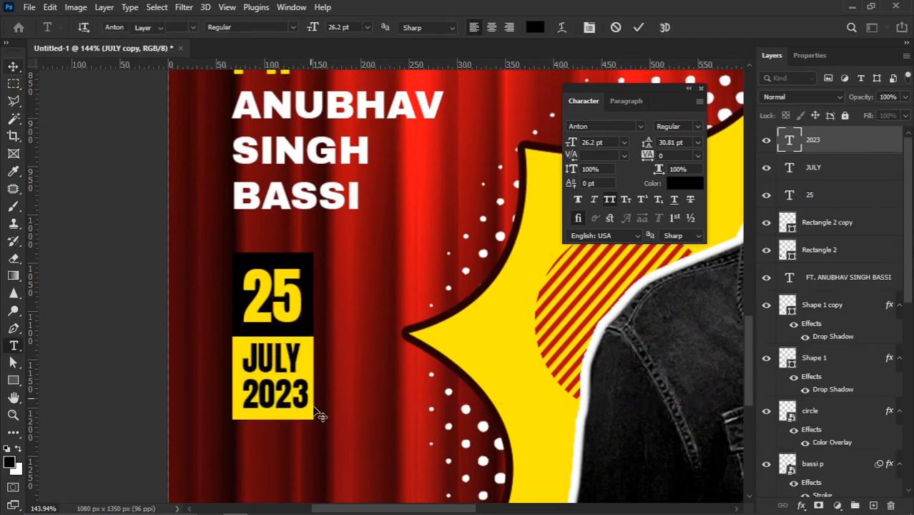
{"action": "key", "text": "ctrl+t"}
{"action": "left_click_drag", "start_coordinate": [310, 397], "coordinate": [303, 399]}
{"action": "key", "text": "Return"}
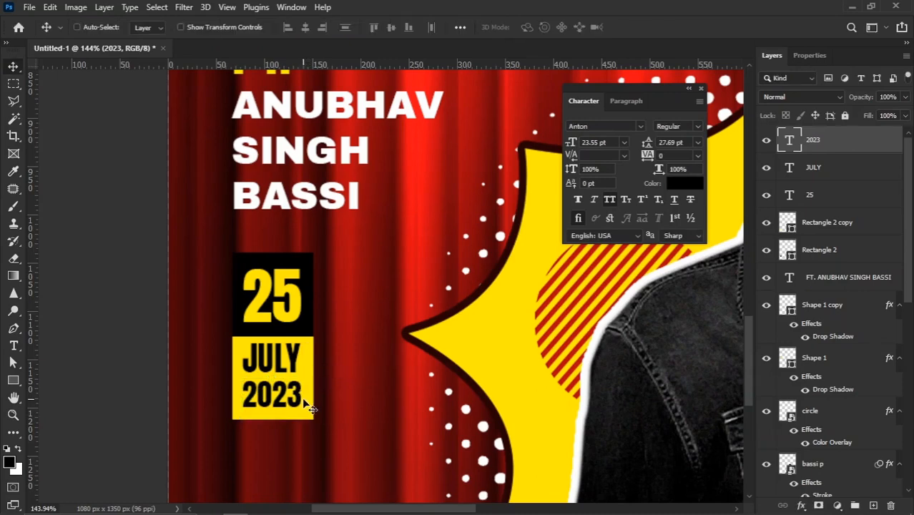
Step: Nudge "2023" up closer to "JULY" and select both text layers together
{"action": "key", "text": "Up"}
{"action": "key", "text": "Up"}
{"action": "key", "text": "Up"}
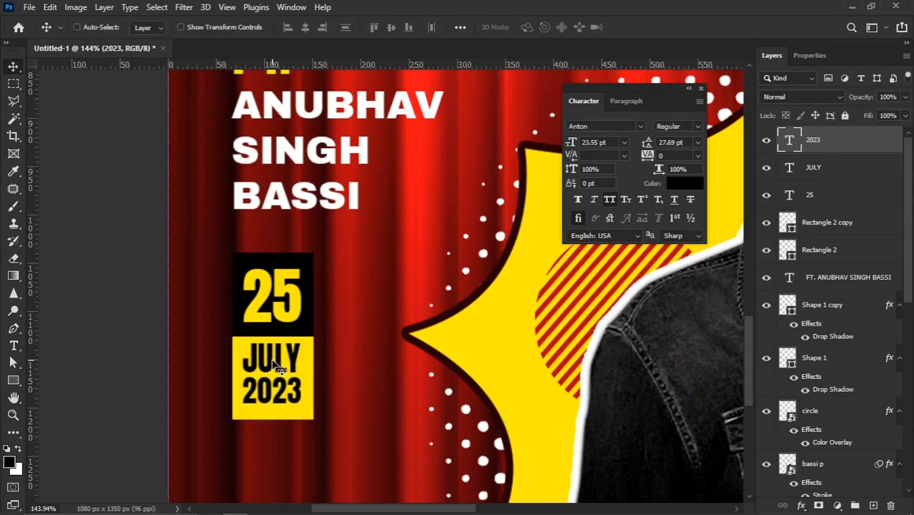
{"action": "right_click", "coordinate": [271, 360]}
{"action": "left_click", "coordinate": [290, 365], "text": "shift"}
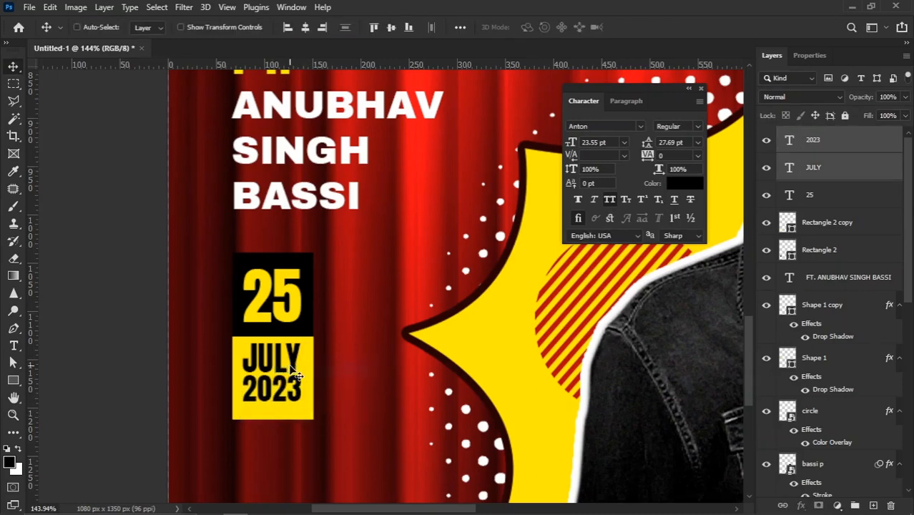
Step: Reduce the black rectangle's height to about 87%, trimming its upper and lower edges equally around the "25"
{"action": "right_click", "coordinate": [290, 336]}
{"action": "left_click", "coordinate": [314, 344]}
{"action": "key", "text": "ctrl+t"}
{"action": "scroll", "coordinate": [279, 293], "scroll_direction": "up", "scroll_amount": 3}
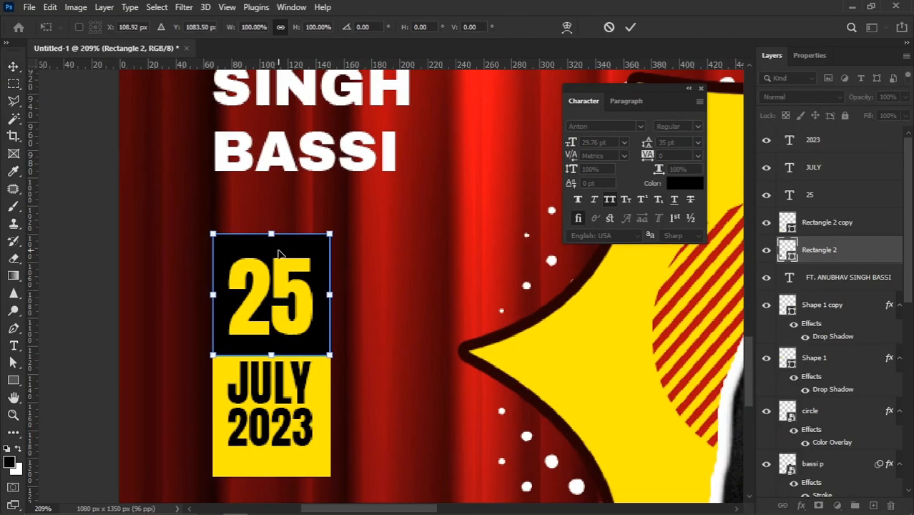
{"action": "left_click_drag", "start_coordinate": [273, 234], "coordinate": [272, 243]}
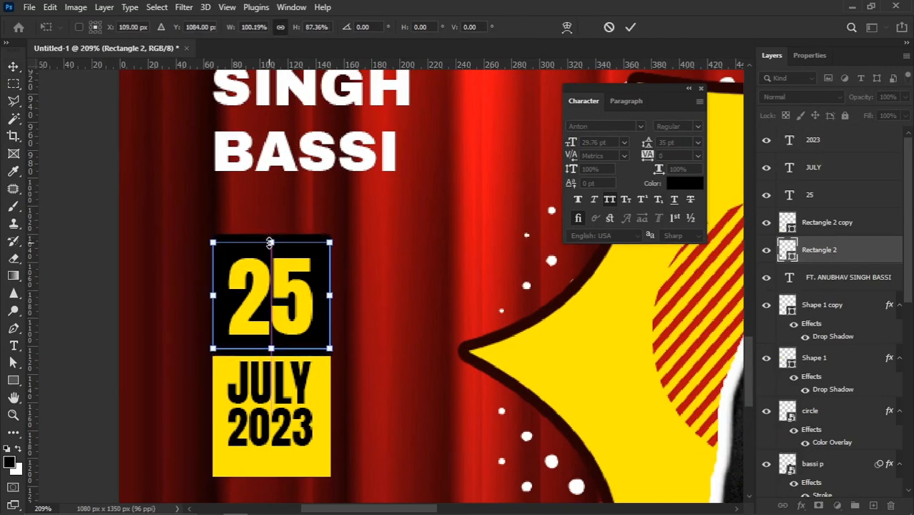
{"action": "key", "text": "Return"}
Step: Move the yellow rectangle up against the black one and shorten it from its lower edge to fit closely below "2023"
{"action": "right_click", "coordinate": [317, 376]}
{"action": "left_click", "coordinate": [335, 383]}
{"action": "scroll", "coordinate": [283, 386], "scroll_direction": "up", "scroll_amount": 1}
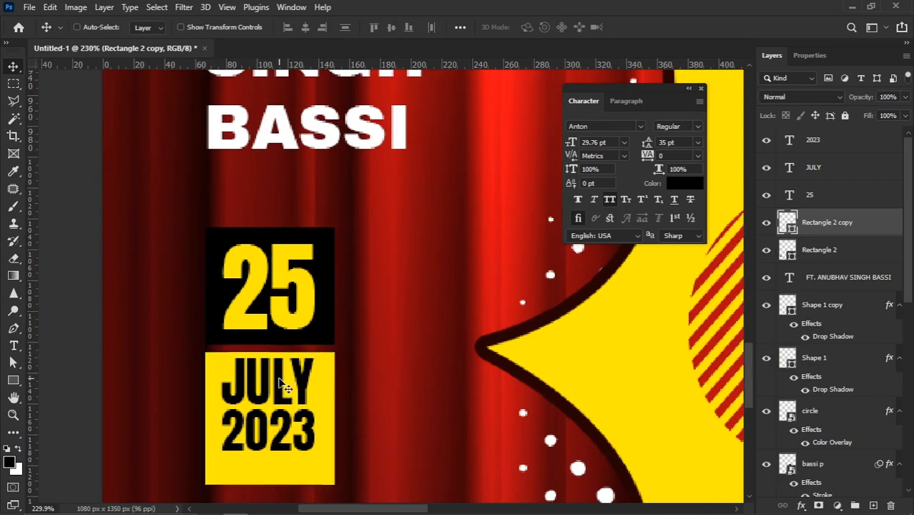
{"action": "left_click_drag", "start_coordinate": [282, 381], "coordinate": [280, 376]}
{"action": "key", "text": "ctrl+t"}
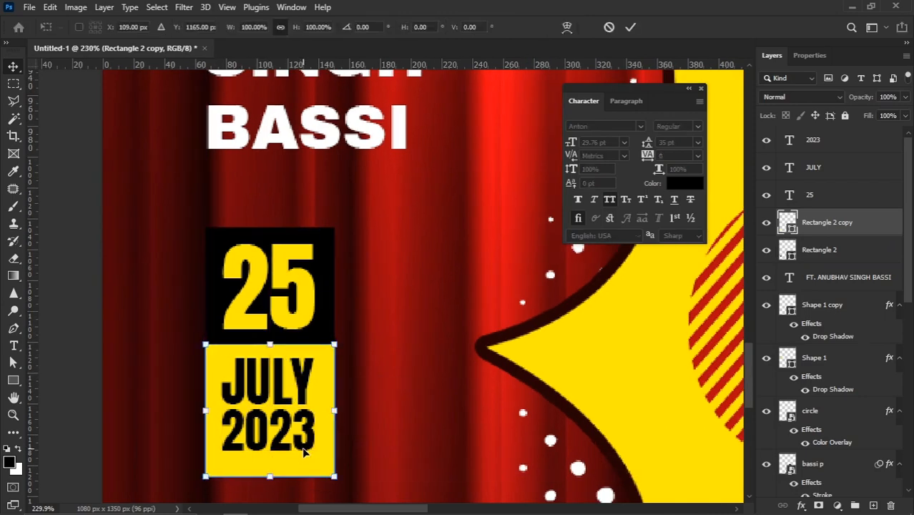
{"action": "left_click_drag", "start_coordinate": [269, 476], "coordinate": [265, 458]}
{"action": "key", "text": "Return"}
Step: Nudge "JULY" and "2023" up together to centre them vertically in the yellow rectangle
{"action": "right_click", "coordinate": [280, 398]}
{"action": "left_click", "coordinate": [298, 405]}
{"action": "right_click", "coordinate": [284, 427], "text": "shift"}
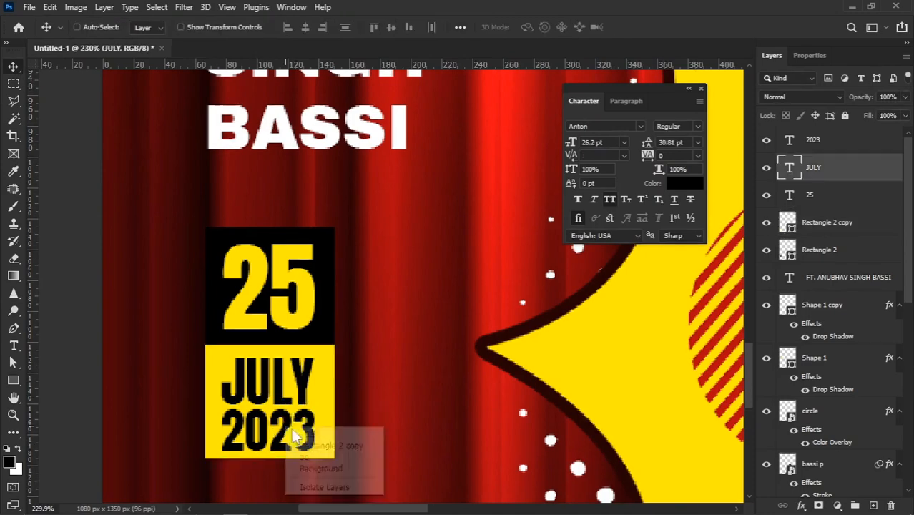
{"action": "left_click", "coordinate": [297, 434], "text": "shift"}
{"action": "key", "text": "Up"}
{"action": "key", "text": "Up"}
{"action": "key", "text": "Up"}
Step: Group the three date texts with the black and yellow rectangles
{"action": "scroll", "coordinate": [308, 433], "scroll_direction": "down", "scroll_amount": 3}
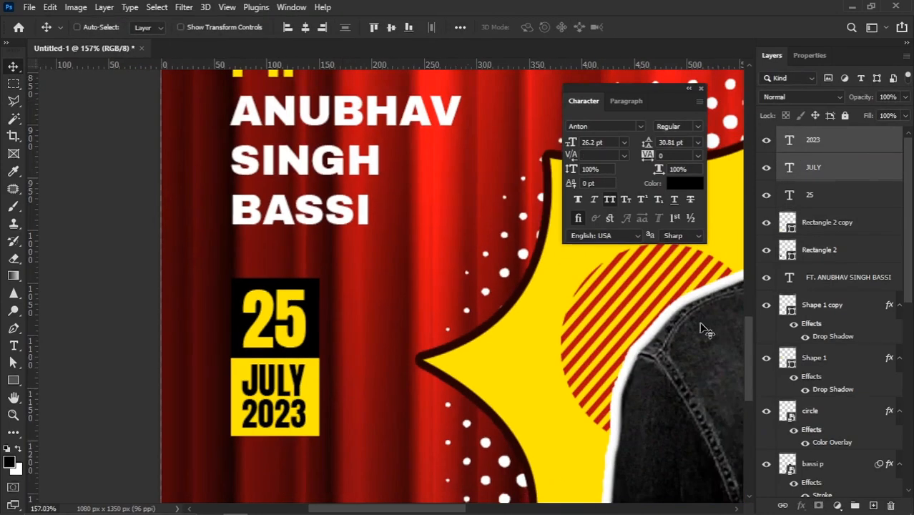
{"action": "left_click", "coordinate": [830, 202], "text": "shift"}
{"action": "left_click", "coordinate": [829, 221], "text": "shift"}
{"action": "left_click", "coordinate": [814, 250], "text": "shift"}
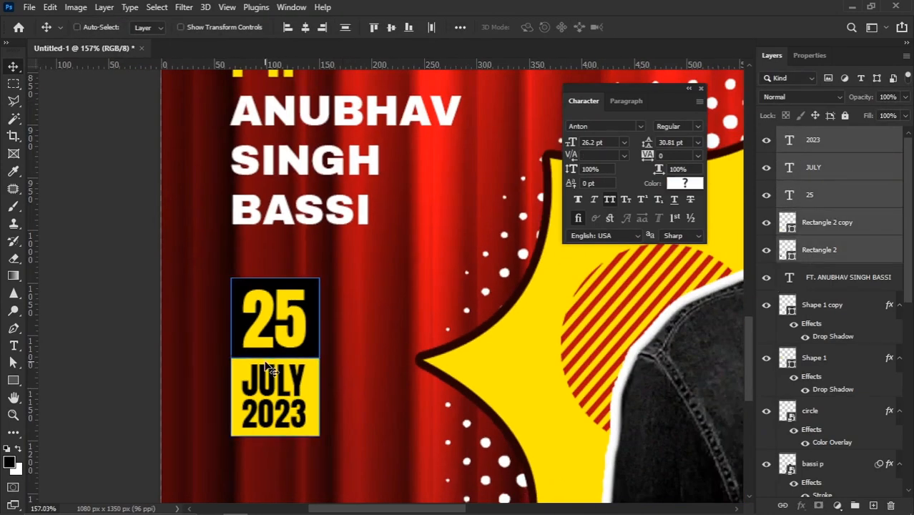
{"action": "scroll", "coordinate": [244, 362], "scroll_direction": "down", "scroll_amount": 3}
{"action": "key", "text": "ctrl+g"}
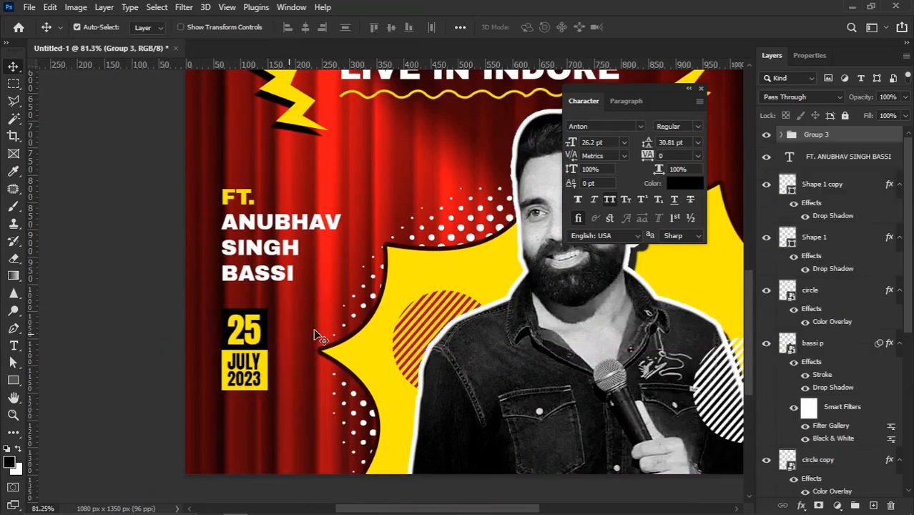
Step: Scale the date group up to about 133%, keeping its upper-left corner aligned under the performer's name
{"action": "key", "text": "ctrl+t"}
{"action": "scroll", "coordinate": [326, 363], "scroll_direction": "down", "scroll_amount": 1}
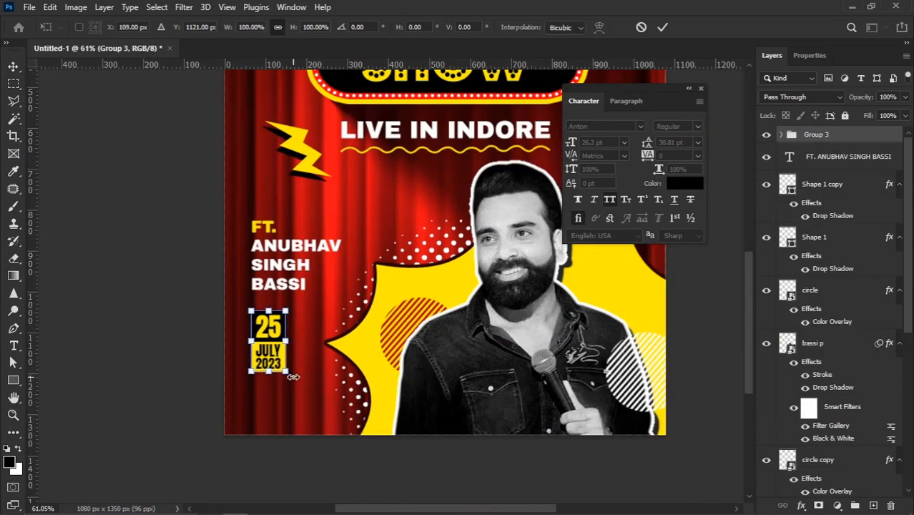
{"action": "left_click_drag", "start_coordinate": [293, 377], "coordinate": [296, 399]}
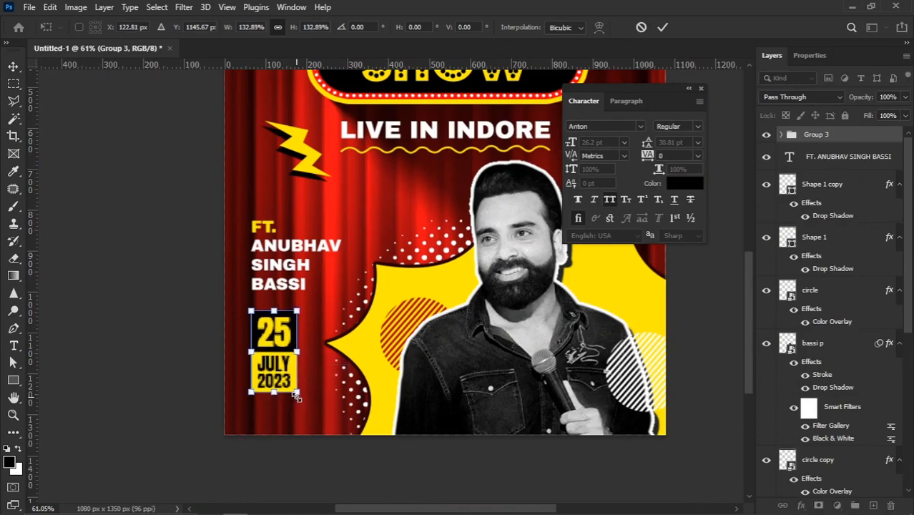
{"action": "key", "text": "Return"}
Step: Scale the performer's name and the date group together to about 122% and shift them up toward the lightning bolt
{"action": "right_click", "coordinate": [301, 296]}
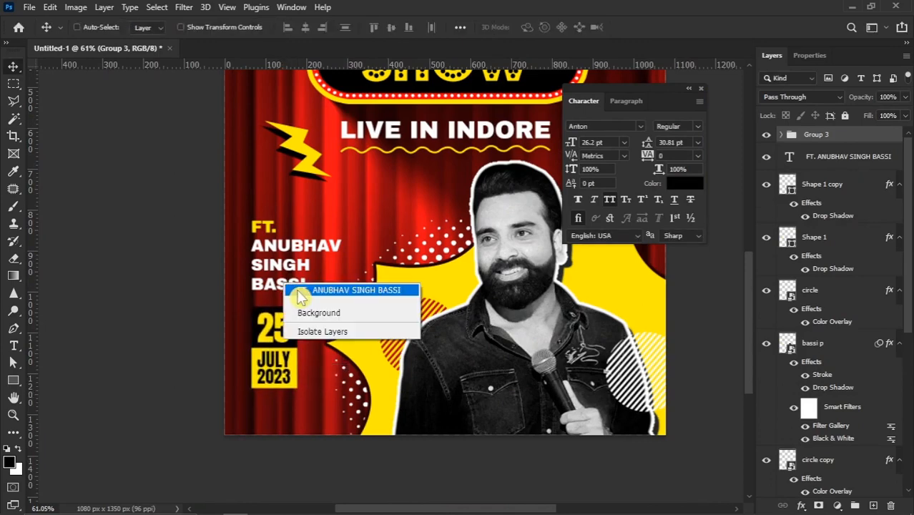
{"action": "left_click", "coordinate": [298, 291]}
{"action": "scroll", "coordinate": [294, 300], "scroll_direction": "down", "scroll_amount": 1}
{"action": "key", "text": "ctrl+t"}
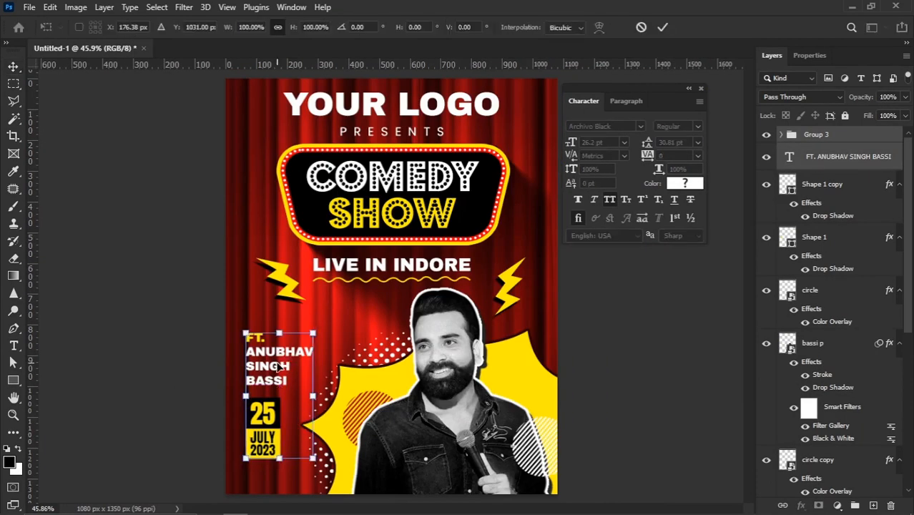
{"action": "mouse_move", "coordinate": [314, 459]}
{"action": "left_mouse_down"}
{"action": "mouse_move", "coordinate": [324, 471]}
{"action": "mouse_move", "coordinate": [327, 462]}
{"action": "left_mouse_up"}
{"action": "key", "text": "shift+Up"}
{"action": "key", "text": "shift+Up"}
{"action": "key", "text": "shift+Up"}
{"action": "key", "text": "shift+Up"}
{"action": "key", "text": "shift+Up"}
{"action": "key", "text": "shift+Up"}
{"action": "key", "text": "shift+Up"}
{"action": "key", "text": "shift+Up"}
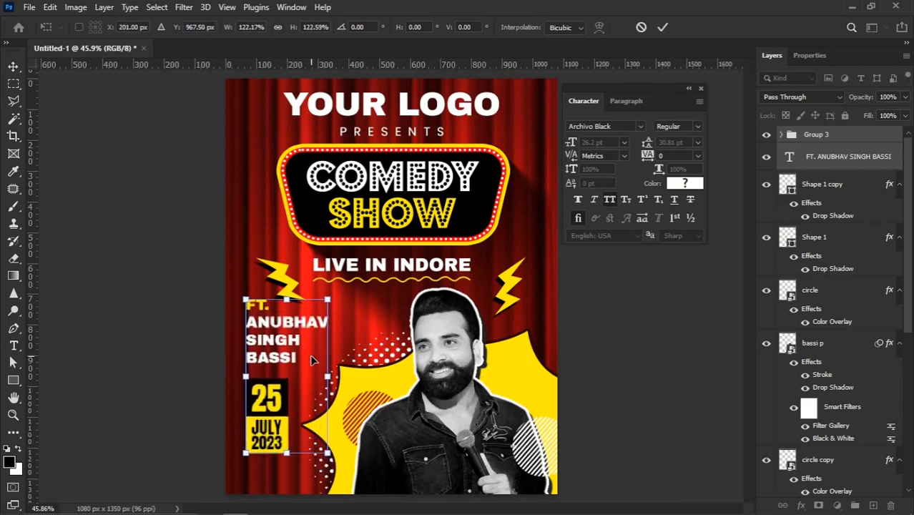
{"action": "key", "text": "Return"}
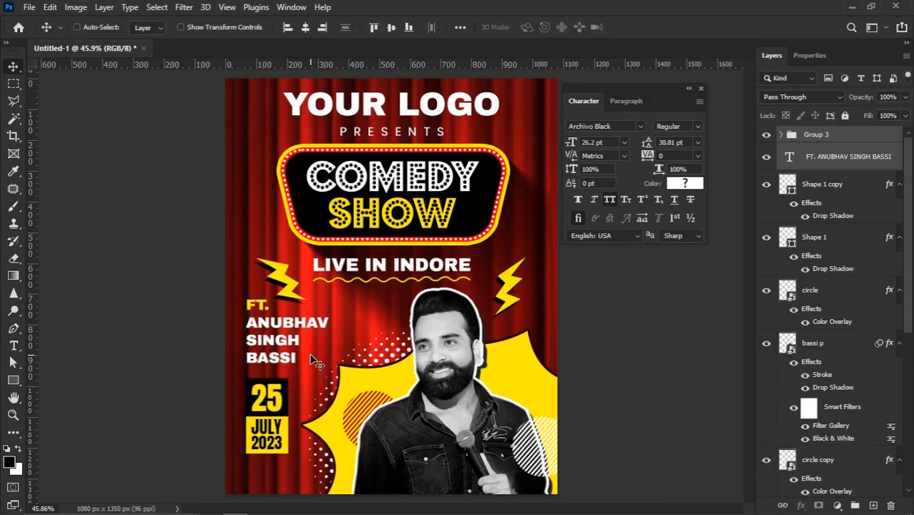
Step: Move the lightning bolt above the performer's name up and outward, and enlarge the name text to about 118%
{"action": "left_click_drag", "start_coordinate": [293, 290], "coordinate": [345, 288]}
{"action": "right_click", "coordinate": [294, 324]}
{"action": "left_click", "coordinate": [315, 330]}
{"action": "key", "text": "ctrl+t"}
{"action": "key", "text": "Return"}
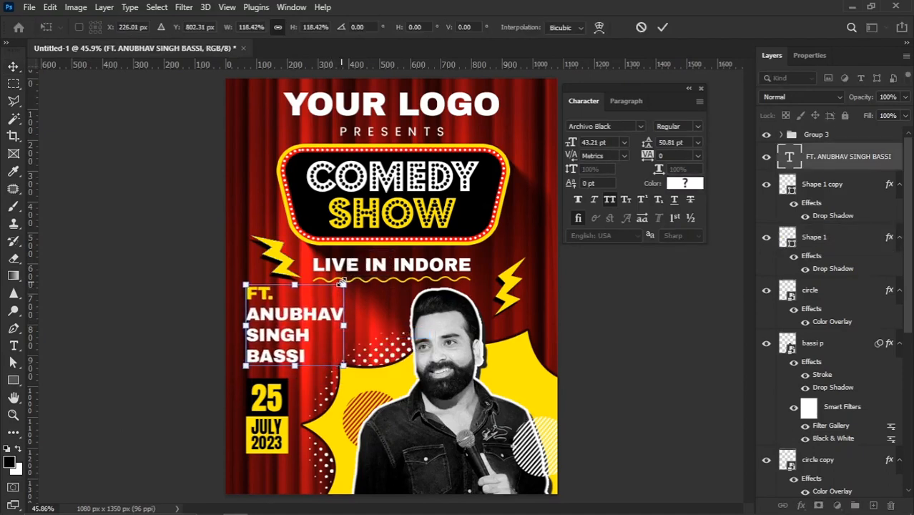
Step: Nudge the performer's name text down slightly toward the date block
{"action": "key", "text": "Down"}
{"action": "key", "text": "Down"}
{"action": "key", "text": "Down"}
{"action": "key", "text": "Down"}
{"action": "key", "text": "Down"}
{"action": "key", "text": "Down"}
{"action": "key", "text": "Down"}
{"action": "key", "text": "Down"}
{"action": "key", "text": "Down"}
{"action": "key", "text": "Down"}
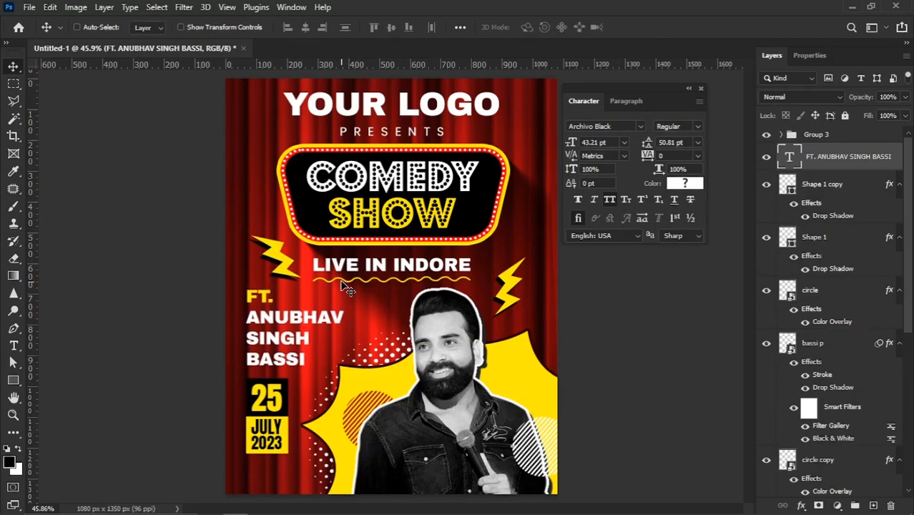
Step: Nudge the date group up slightly to tighten the gap below the performer's name
{"action": "scroll", "coordinate": [290, 369], "scroll_direction": "up", "scroll_amount": 3}
{"action": "left_click_drag", "start_coordinate": [290, 369], "coordinate": [300, 291]}
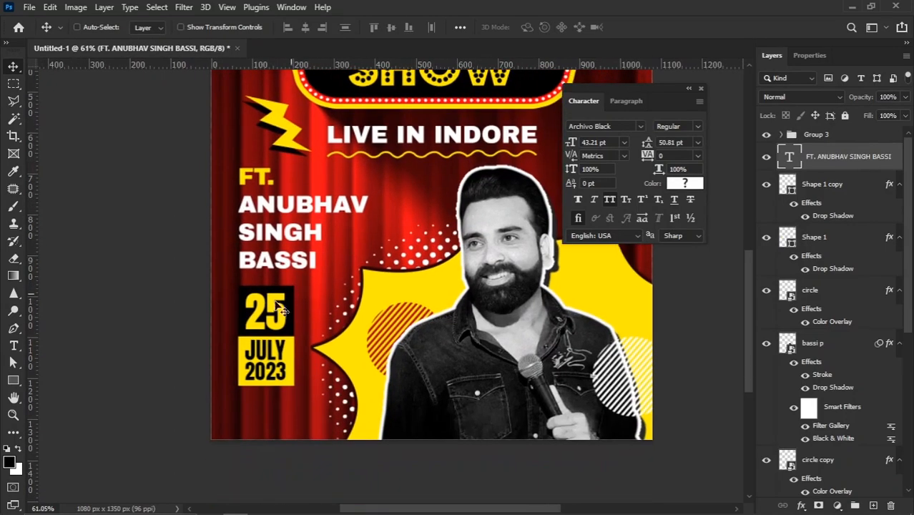
{"action": "right_click", "coordinate": [280, 308]}
{"action": "left_click", "coordinate": [300, 316]}
{"action": "key", "text": "Up"}
{"action": "key", "text": "Up"}
{"action": "key", "text": "Up"}
{"action": "key", "text": "Up"}
{"action": "key", "text": "Up"}
{"action": "key", "text": "Up"}
{"action": "key", "text": "Up"}
{"action": "key", "text": "Up"}
{"action": "key", "text": "Up"}
{"action": "key", "text": "Up"}
Step: Duplicate the performer's name text below the date block and scale the copy down to about 21.83 pt
{"action": "right_click", "coordinate": [290, 214]}
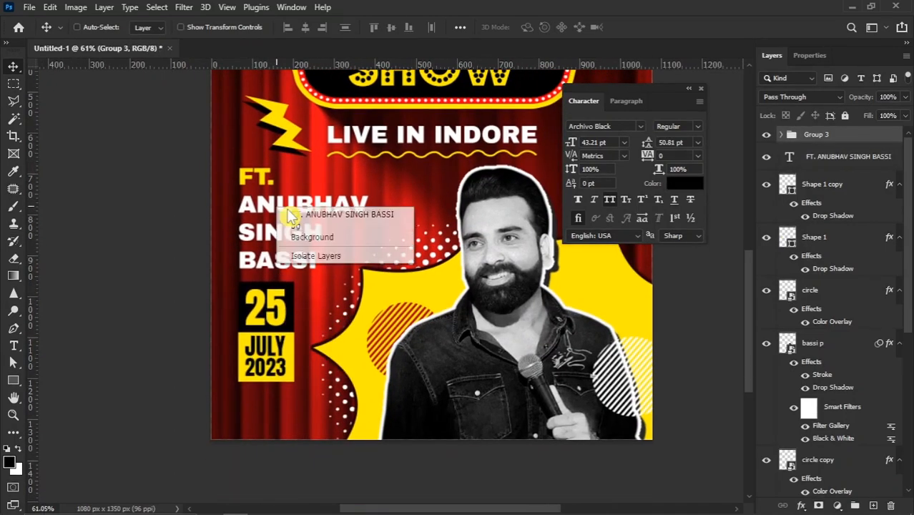
{"action": "left_click", "coordinate": [292, 214]}
{"action": "left_click_drag", "start_coordinate": [286, 215], "coordinate": [290, 384]}
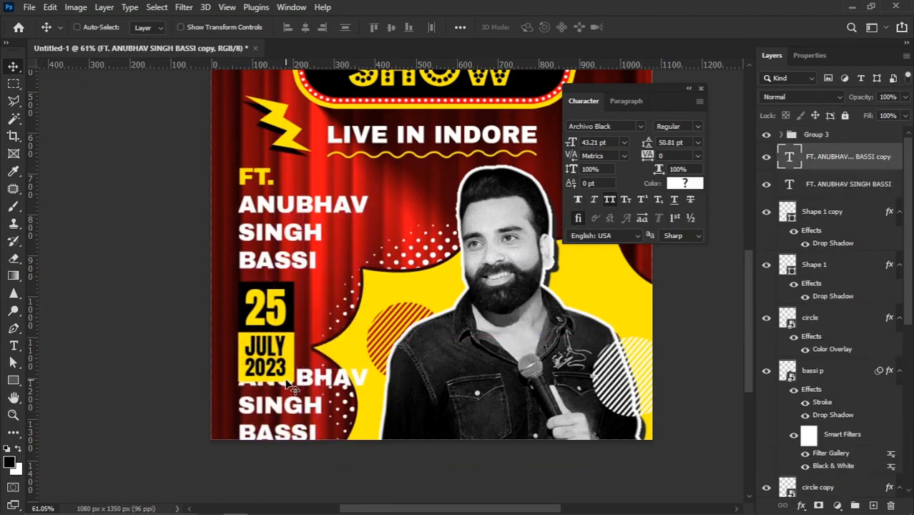
{"action": "key", "text": "ctrl+t"}
{"action": "left_click_drag", "start_coordinate": [375, 339], "coordinate": [313, 404]}
{"action": "key", "text": "Return"}
Step: Replace the small text copy below the date block with "VENUE"
{"action": "key", "text": "t"}
{"action": "left_click", "coordinate": [243, 414]}
{"action": "key", "text": "ctrl+a"}
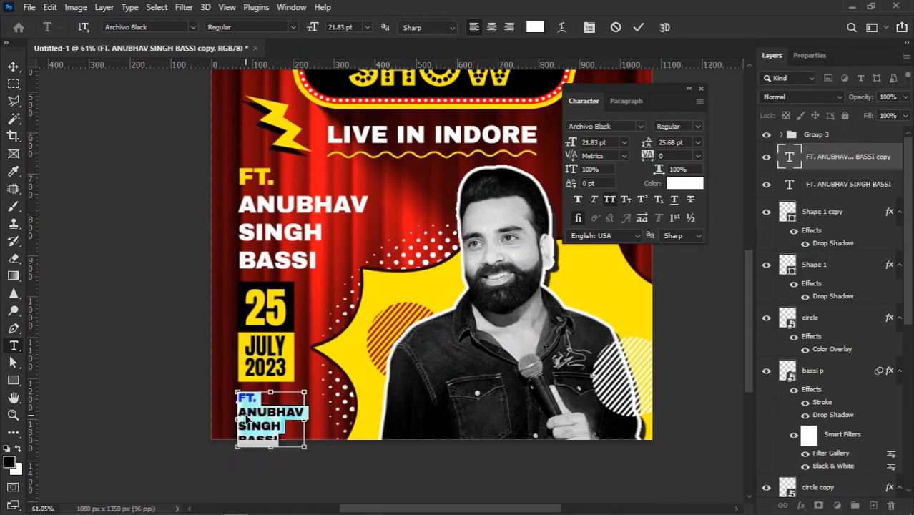
{"action": "type", "text": "VEN"}
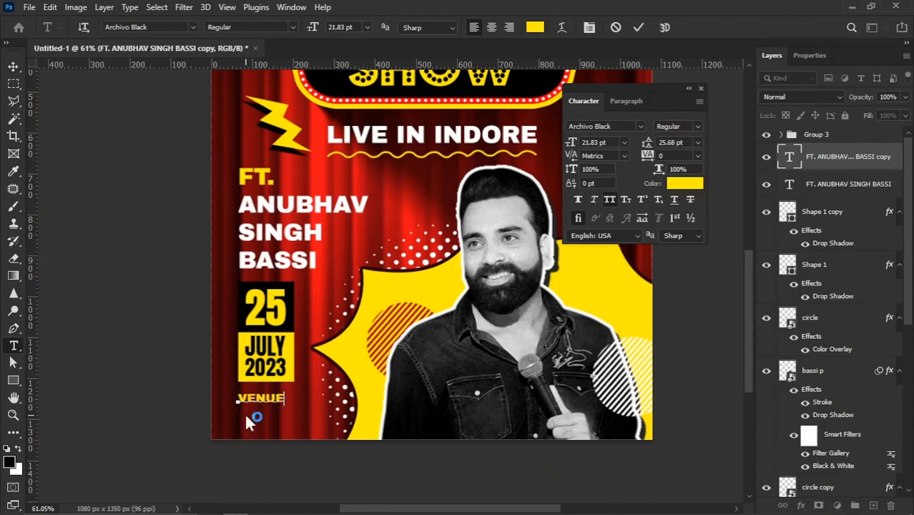
{"action": "type", "text": "UE"}
{"action": "left_click", "coordinate": [13, 66]}
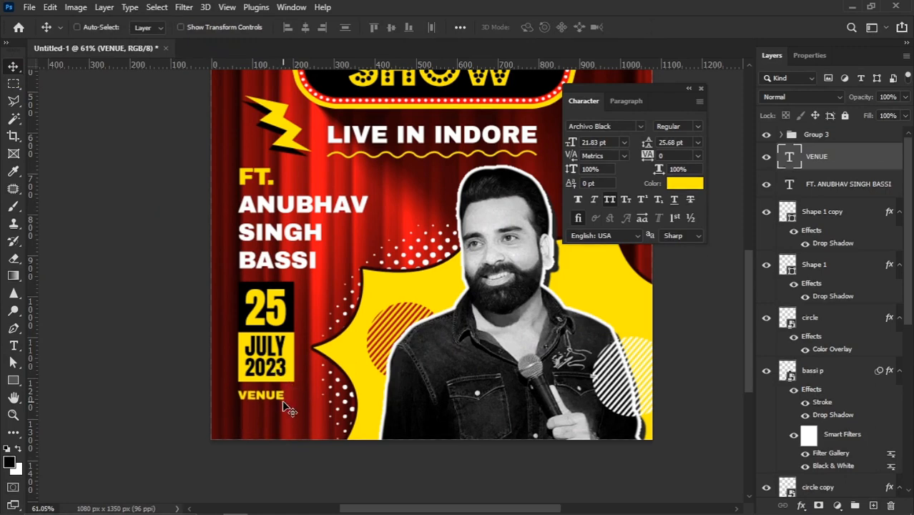
Step: Scale the "VENUE" text below the date block up to about 29.03 pt
{"action": "key", "text": "ctrl+t"}
{"action": "left_click_drag", "start_coordinate": [286, 402], "coordinate": [299, 411]}
{"action": "key", "text": "Return"}
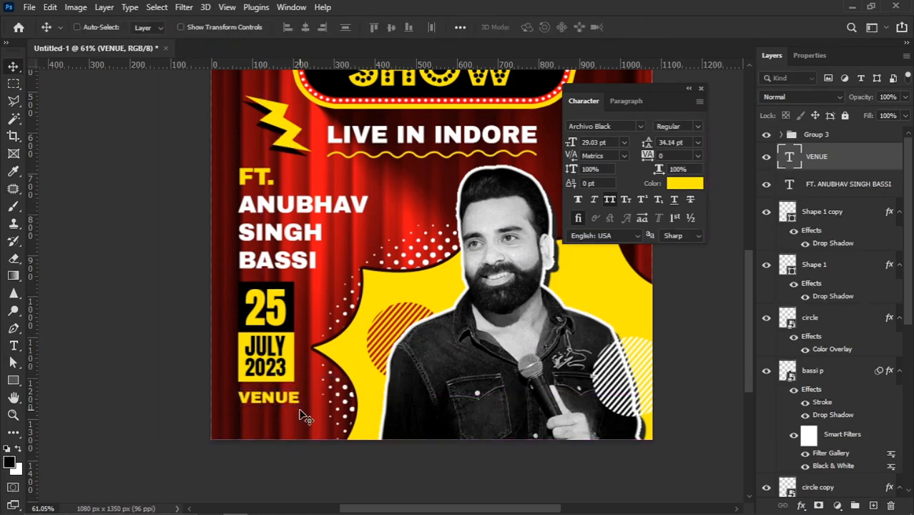
Step: Draw a straight underline beneath "VENUE" with the Pen tool as a shape with a 3 px yellow stroke
{"action": "left_click", "coordinate": [15, 328]}
{"action": "scroll", "coordinate": [252, 416], "scroll_direction": "up", "scroll_amount": 4}
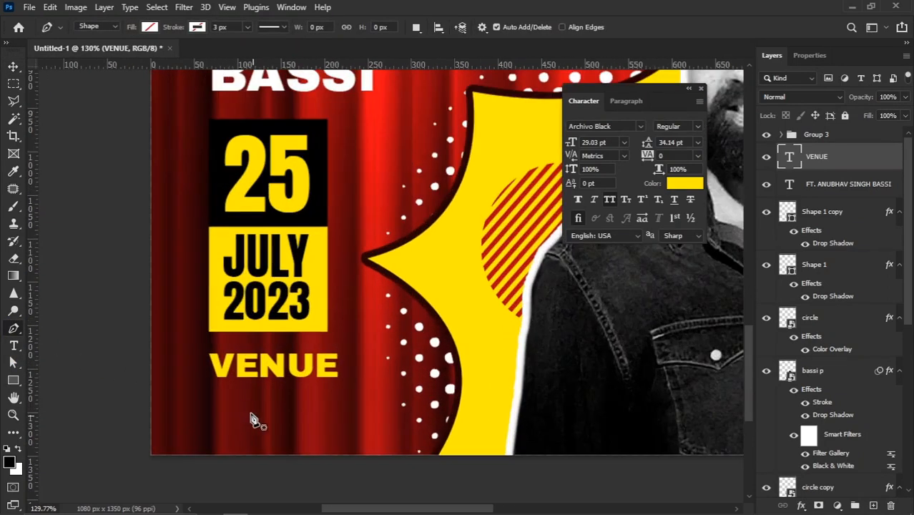
{"action": "left_click", "coordinate": [211, 385]}
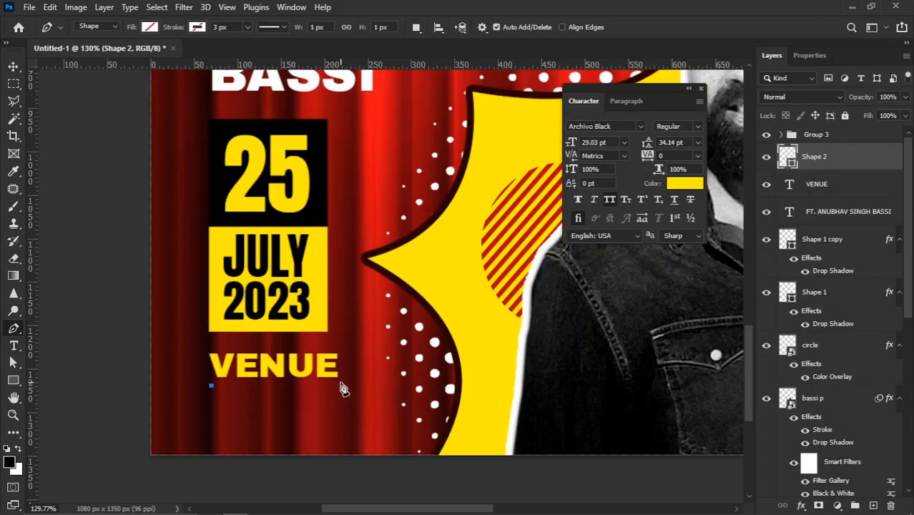
{"action": "left_click", "coordinate": [198, 26]}
{"action": "left_click", "coordinate": [124, 98]}
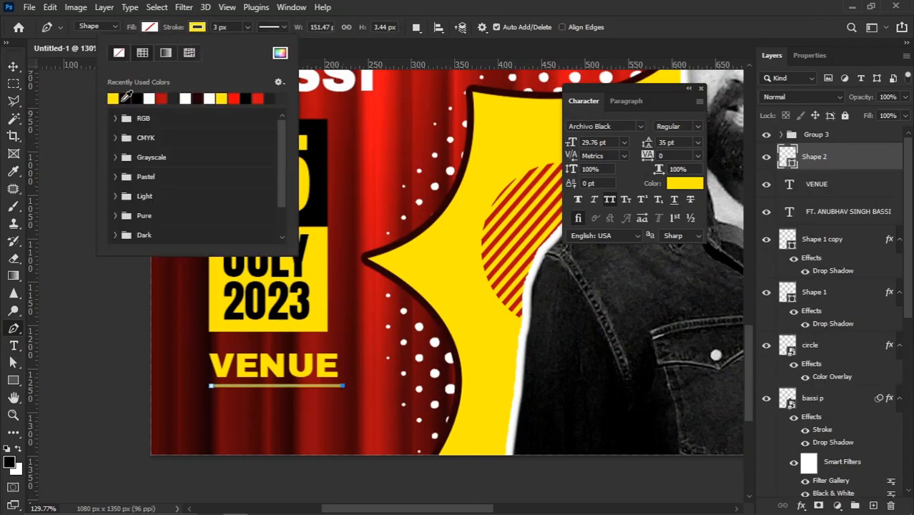
{"action": "left_click", "coordinate": [232, 27]}
{"action": "left_click", "coordinate": [13, 66]}
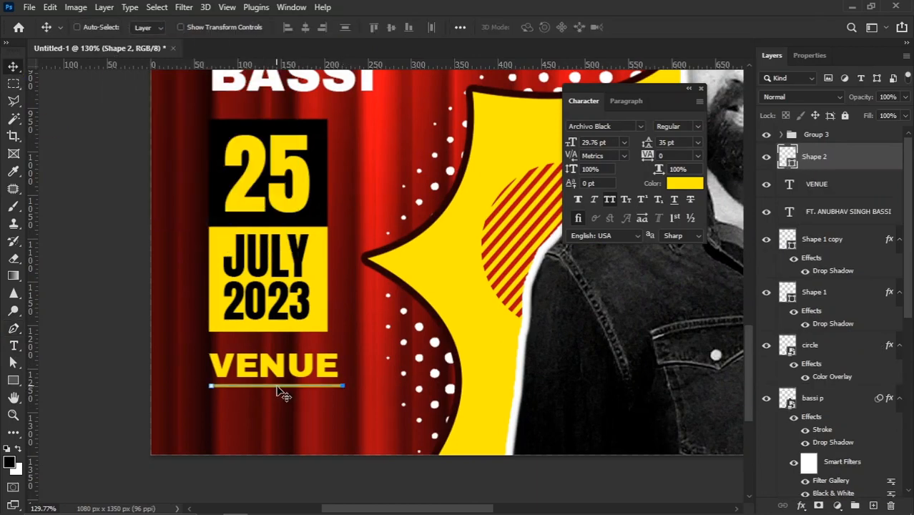
Step: Align the left edges of the underline and the "VENUE" text
{"action": "right_click", "coordinate": [272, 355]}
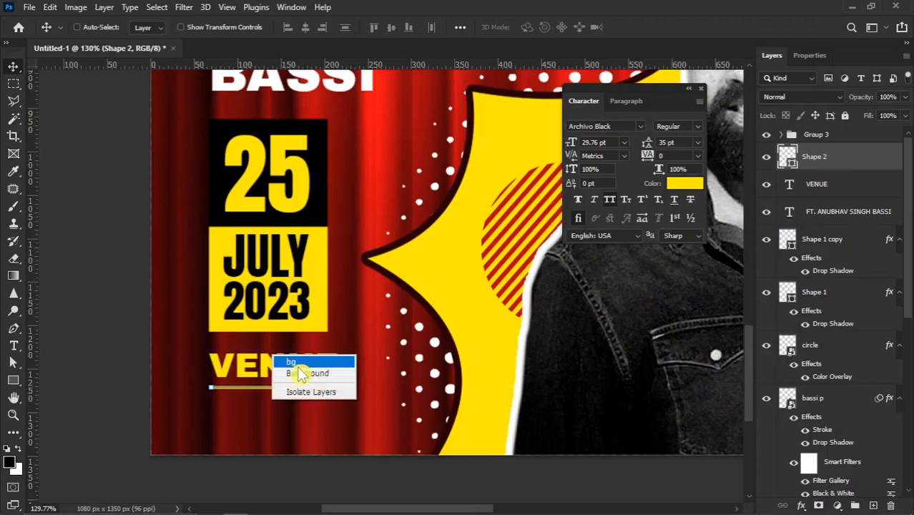
{"action": "right_click", "coordinate": [260, 368], "text": "shift"}
{"action": "left_click", "coordinate": [280, 375], "text": "shift"}
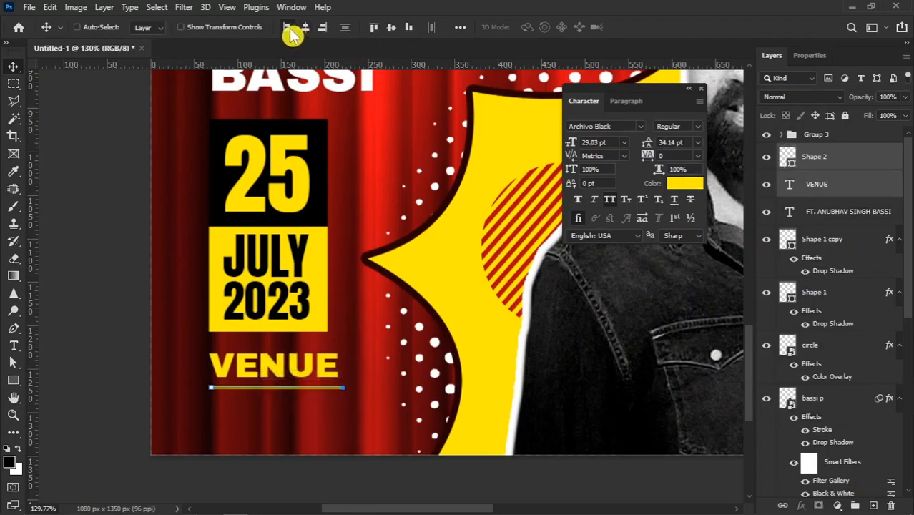
Step: Duplicate the "VENUE" text and place the copy just below the underline
{"action": "right_click", "coordinate": [276, 367]}
{"action": "left_click", "coordinate": [286, 375]}
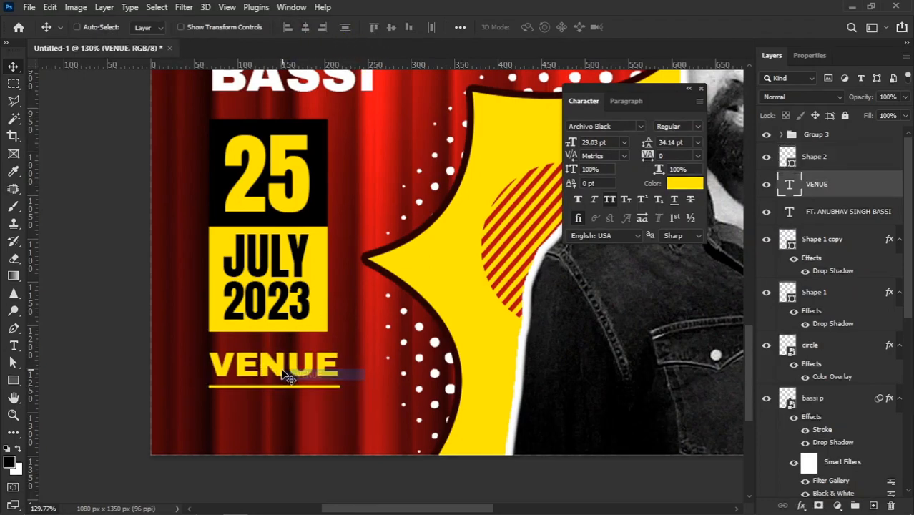
{"action": "left_click_drag", "start_coordinate": [286, 377], "coordinate": [286, 415]}
{"action": "scroll", "coordinate": [252, 432], "scroll_direction": "up", "scroll_amount": 5}
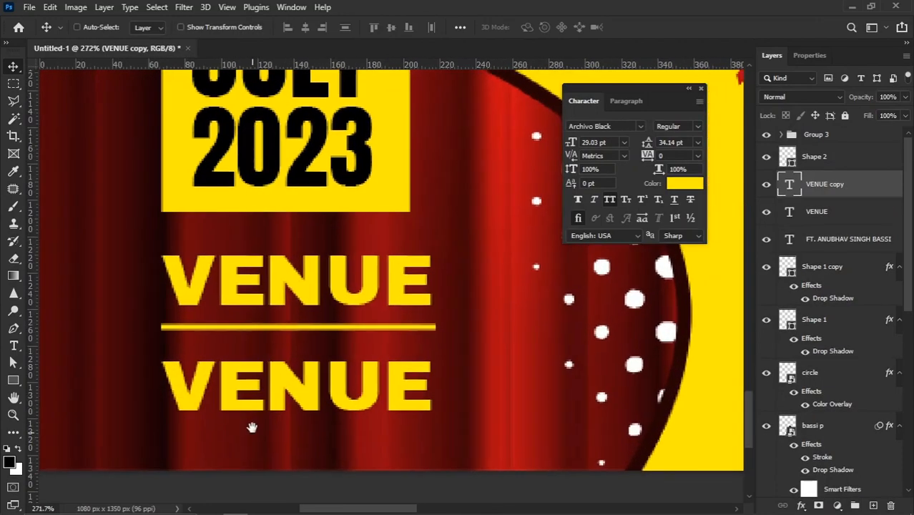
Step: Set the copy's font to Poppins Regular and replace its text with "TYPE YOUR VENUE" and "ADDRESS HERE" on two lines
{"action": "double_click", "coordinate": [258, 383]}
{"action": "scroll", "coordinate": [256, 379], "scroll_direction": "down", "scroll_amount": 2, "text": "alt"}
{"action": "left_click", "coordinate": [642, 129]}
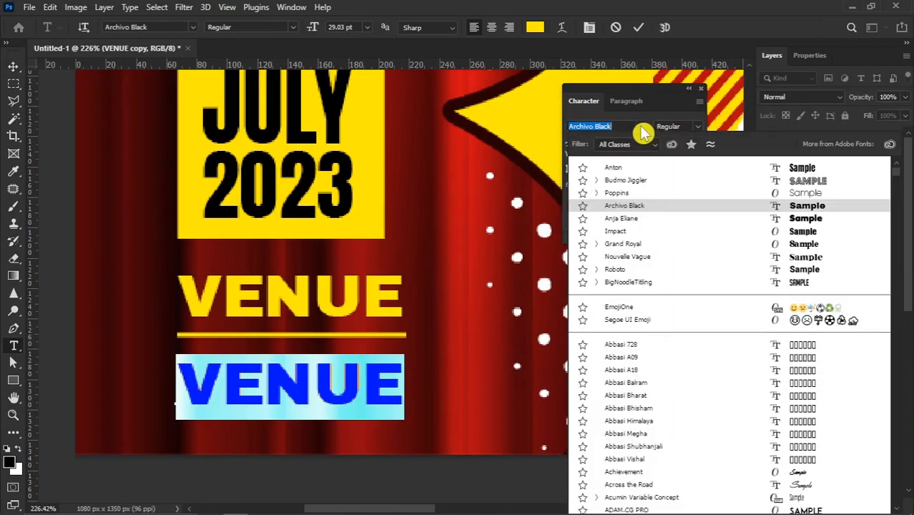
{"action": "left_click", "coordinate": [625, 194]}
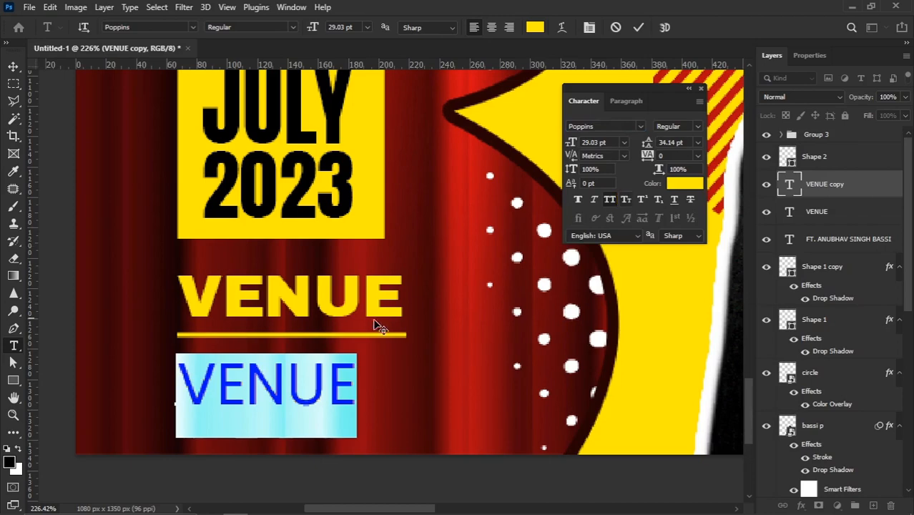
{"action": "type", "text": "TYPE"}
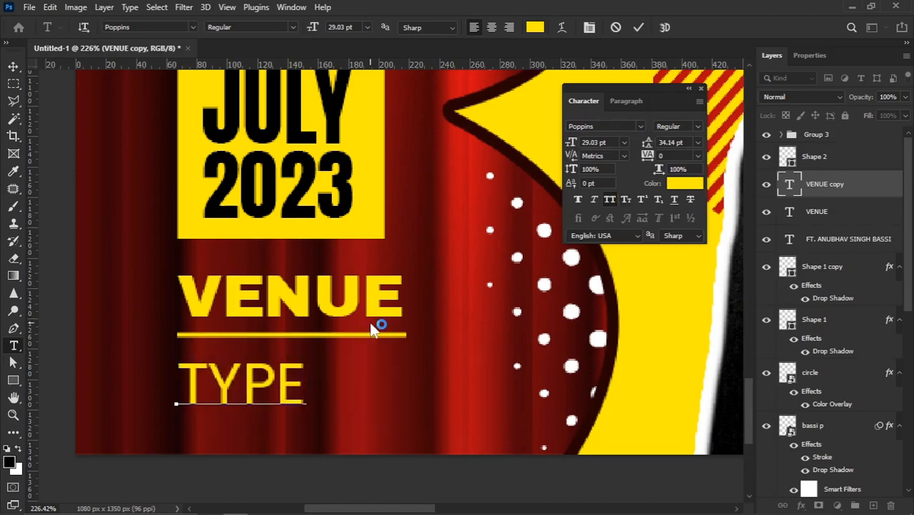
{"action": "type", "text": " YOUR"}
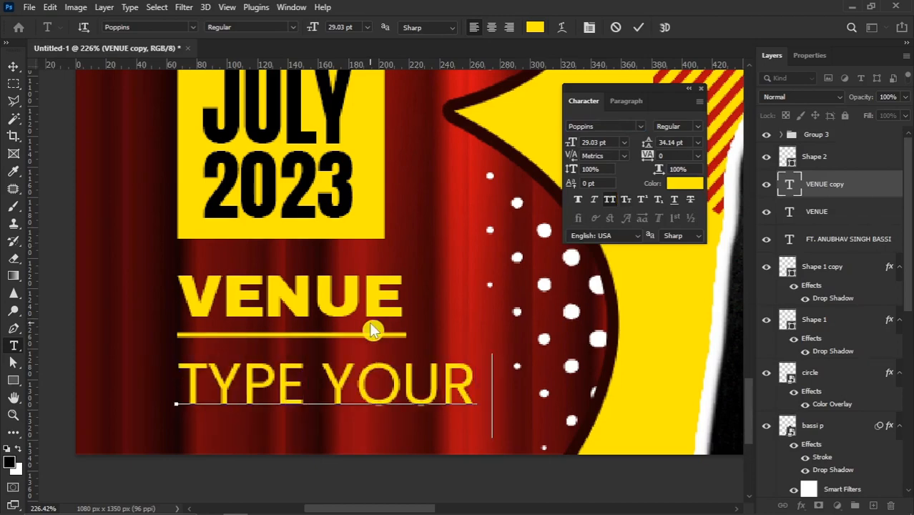
{"action": "type", "text": " VENUEA"}
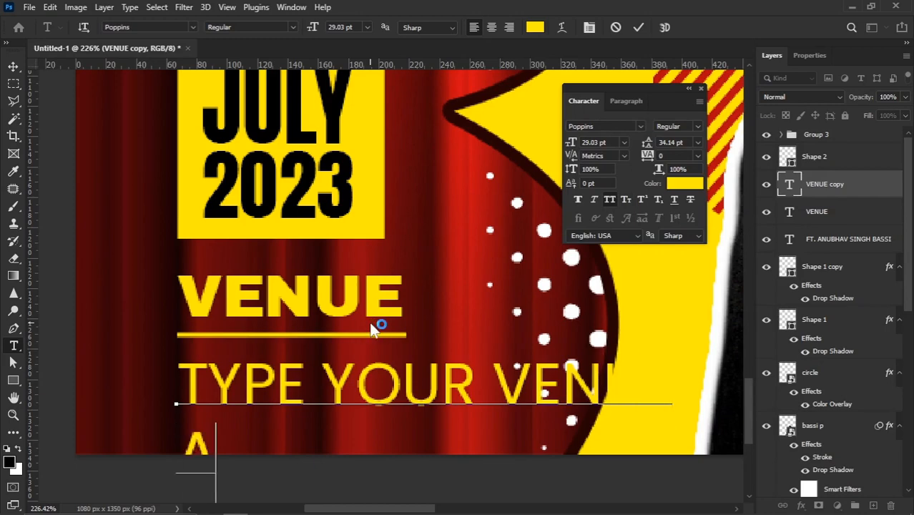
{"action": "type", "text": "DDRESS"}
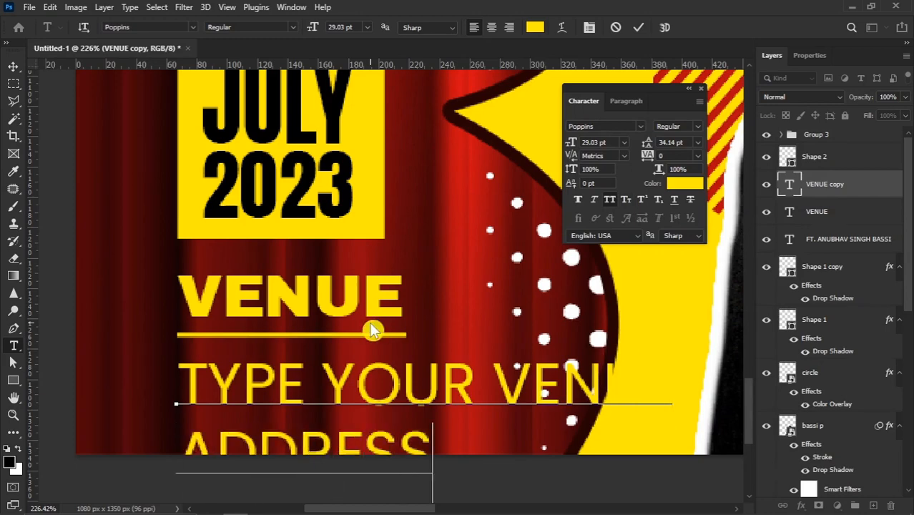
{"action": "type", "text": " HERE"}
Step: Recolor the whole venue address text white (ffffff)
{"action": "key", "text": "ctrl+a"}
{"action": "left_click", "coordinate": [684, 183]}
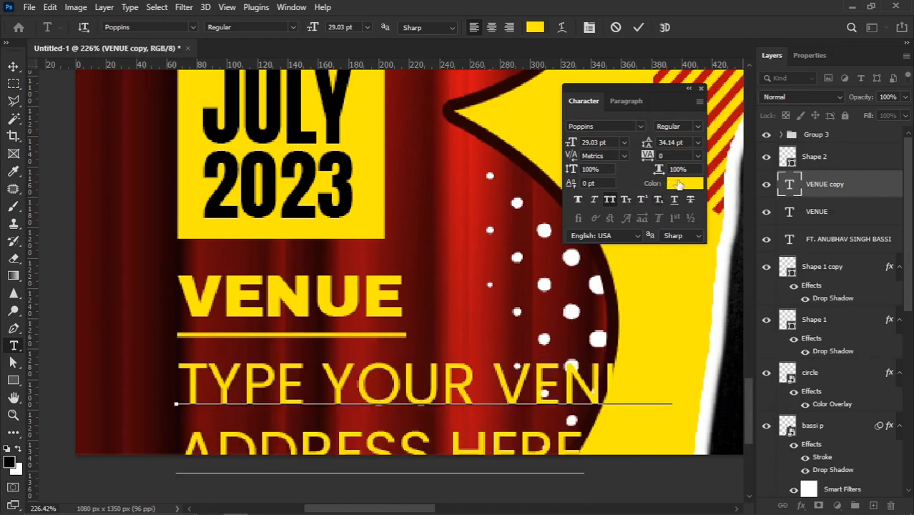
{"action": "type", "text": "ffffff"}
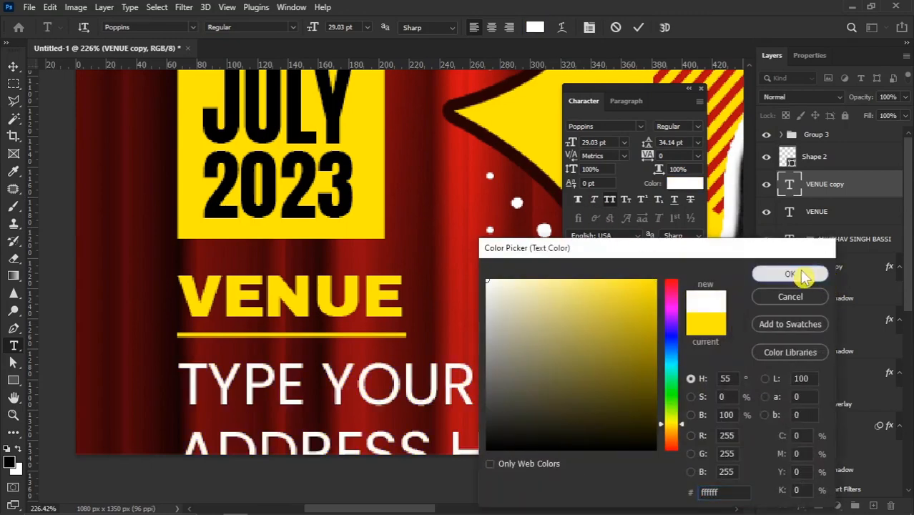
{"action": "left_click", "coordinate": [801, 274]}
Step: Set the venue address text to 12 pt size with 12 pt leading
{"action": "left_click_drag", "start_coordinate": [571, 143], "coordinate": [561, 147]}
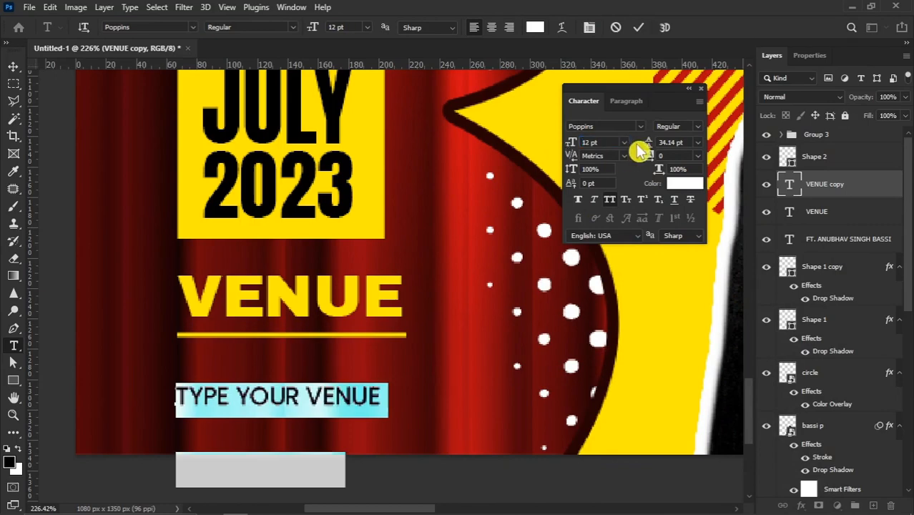
{"action": "left_click_drag", "start_coordinate": [627, 147], "coordinate": [635, 146]}
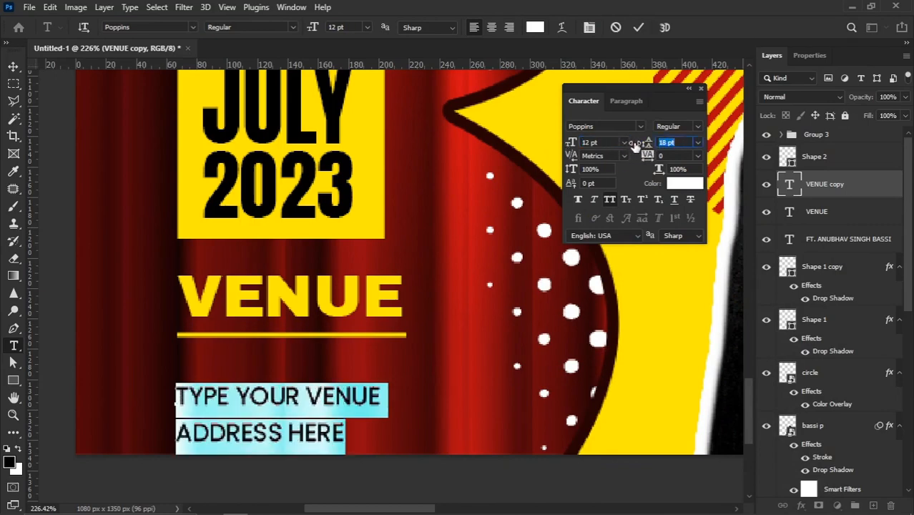
{"action": "scroll", "coordinate": [682, 143], "scroll_direction": "down", "scroll_amount": 7}
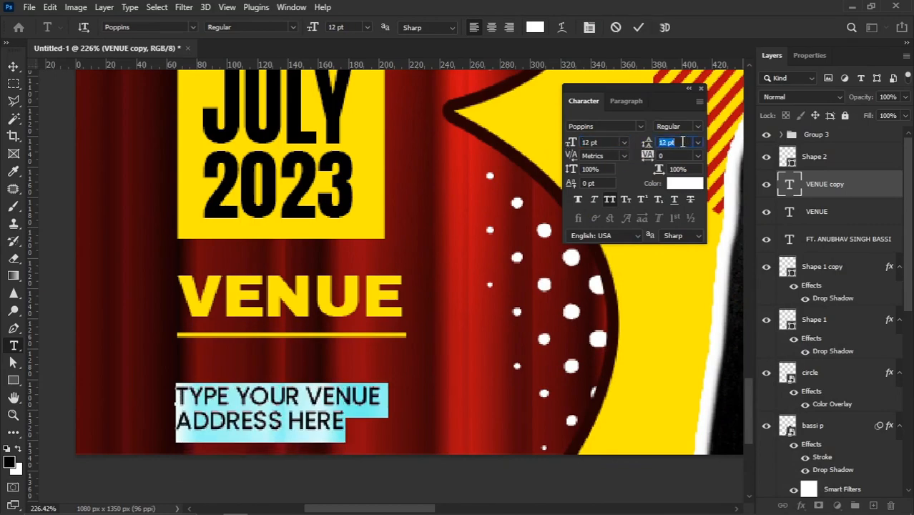
{"action": "scroll", "coordinate": [683, 143], "scroll_direction": "up", "scroll_amount": 1}
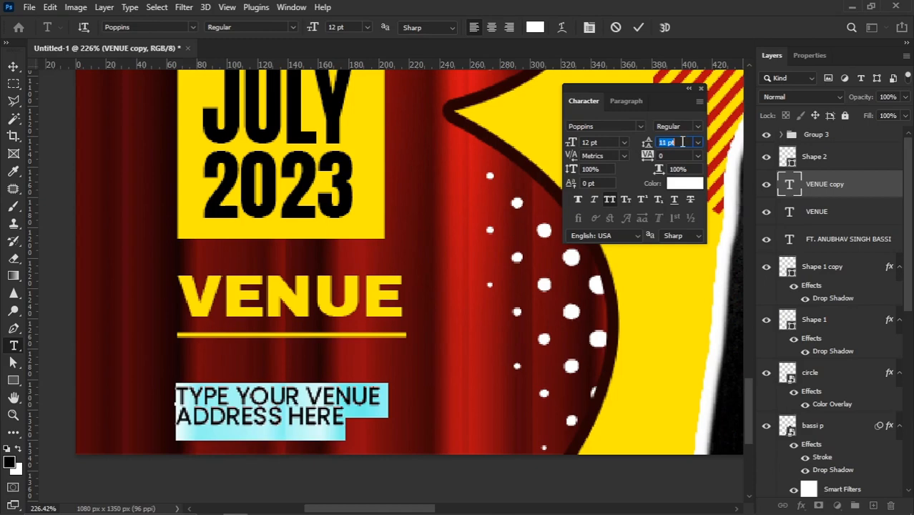
{"action": "left_click", "coordinate": [13, 66]}
Step: Move the venue address text up beneath the underline and scale it to about 16.19 pt
{"action": "scroll", "coordinate": [270, 399], "scroll_direction": "down", "scroll_amount": 4}
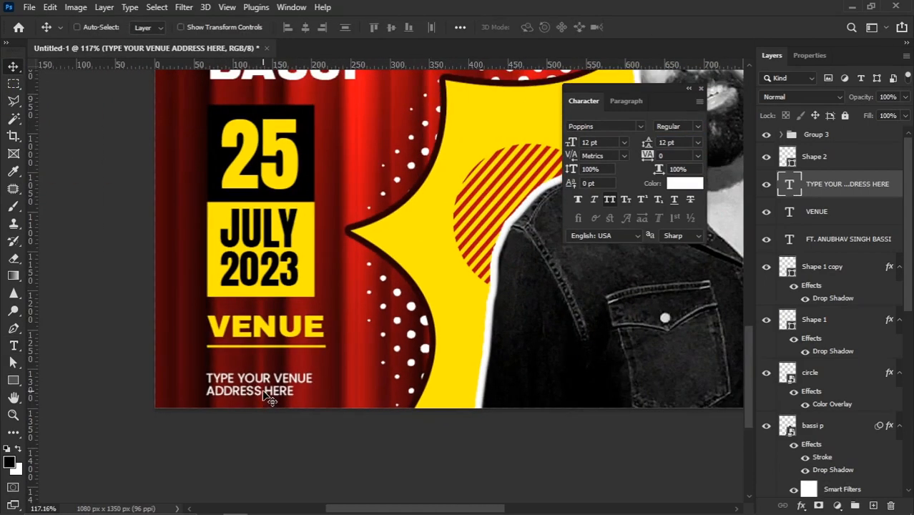
{"action": "key", "text": "shift+Up"}
{"action": "key", "text": "shift+Up"}
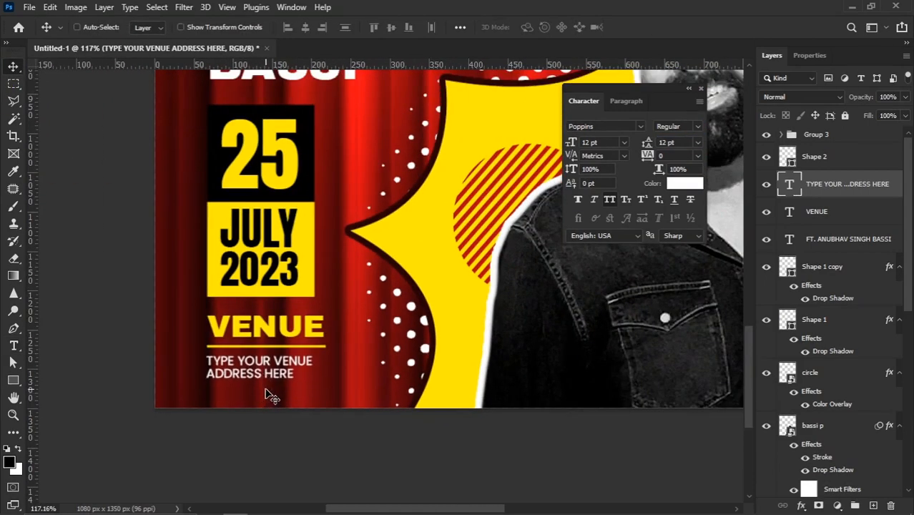
{"action": "scroll", "coordinate": [270, 397], "scroll_direction": "down", "scroll_amount": 2}
{"action": "key", "text": "ctrl+t"}
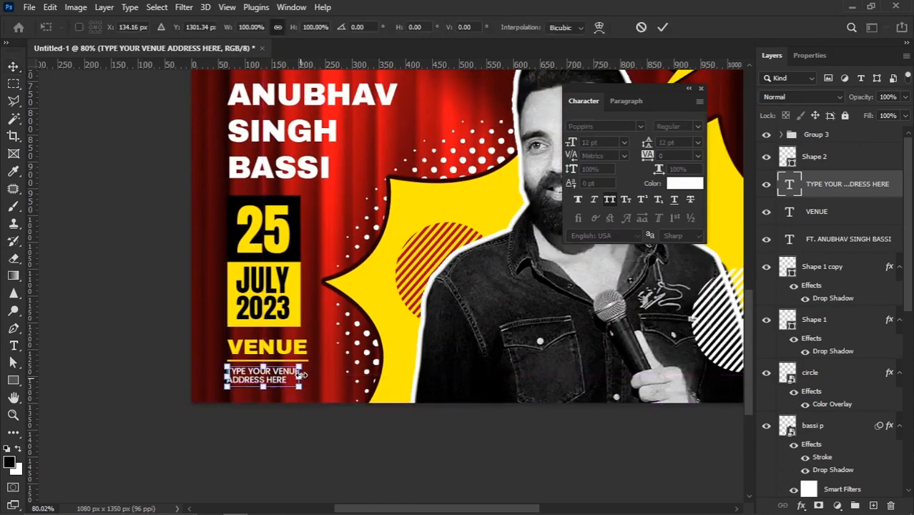
{"action": "left_click_drag", "start_coordinate": [302, 367], "coordinate": [320, 377]}
{"action": "key", "text": "Return"}
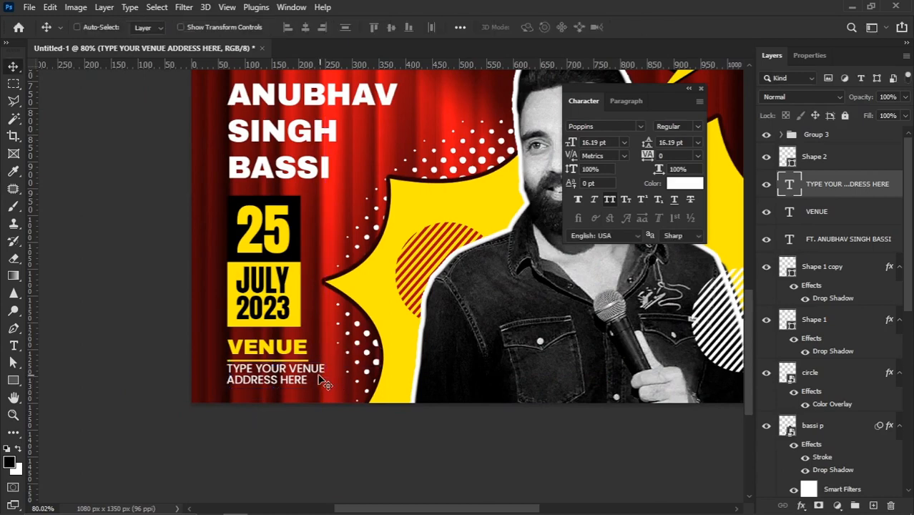
Step: Group the underline, the venue address text and the "VENUE" heading
{"action": "scroll", "coordinate": [323, 384], "scroll_direction": "down", "scroll_amount": 2}
{"action": "left_click", "coordinate": [813, 158], "text": "shift"}
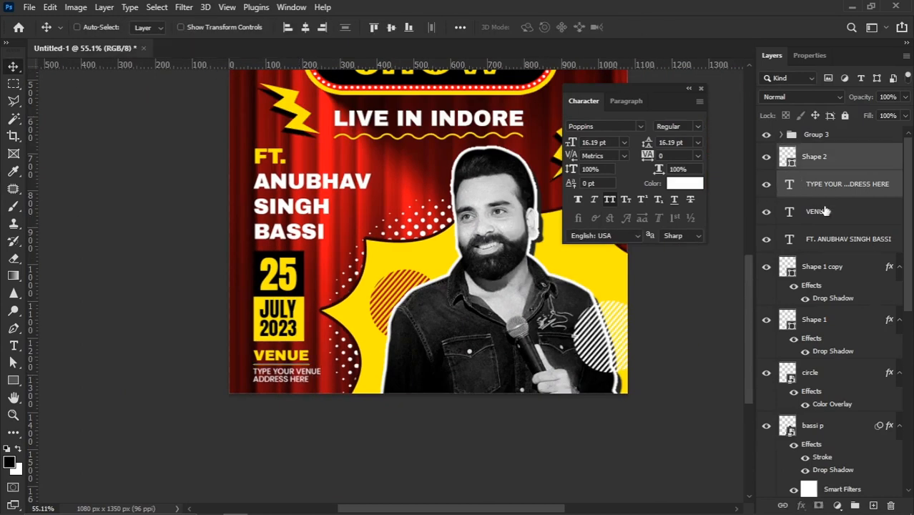
{"action": "left_click", "coordinate": [817, 212], "text": "shift"}
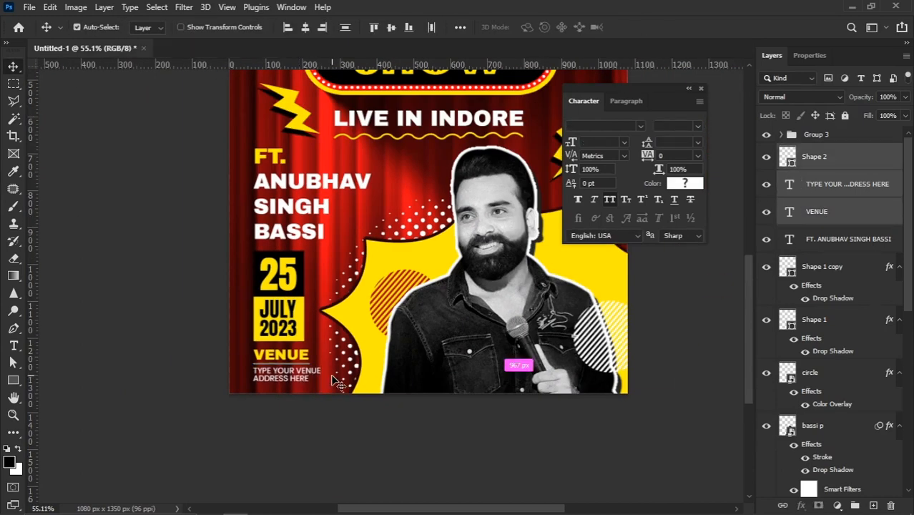
{"action": "key", "text": "ctrl+g"}
Step: Move the performer's name text and the date group up slightly to widen the gap above the venue details
{"action": "right_click", "coordinate": [302, 233]}
{"action": "left_click", "coordinate": [322, 239]}
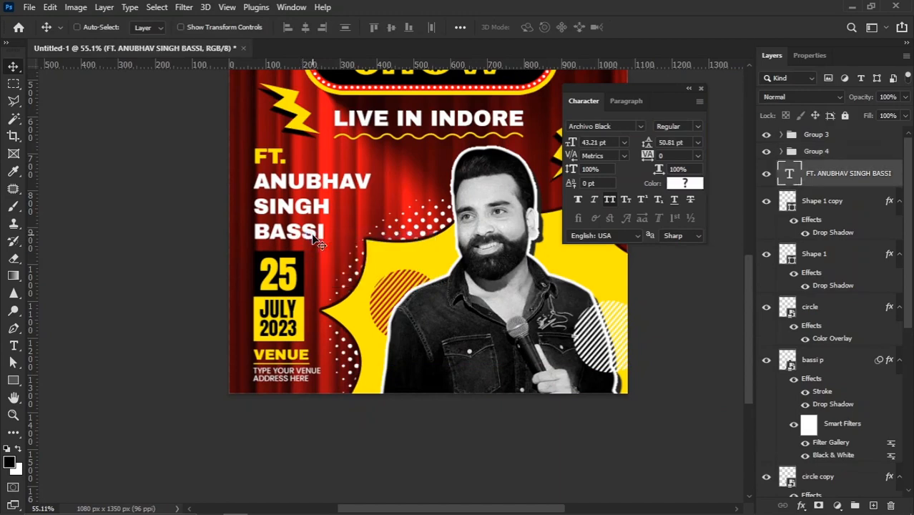
{"action": "left_click_drag", "start_coordinate": [316, 253], "coordinate": [316, 246]}
{"action": "right_click", "coordinate": [299, 280]}
{"action": "right_click", "coordinate": [292, 363]}
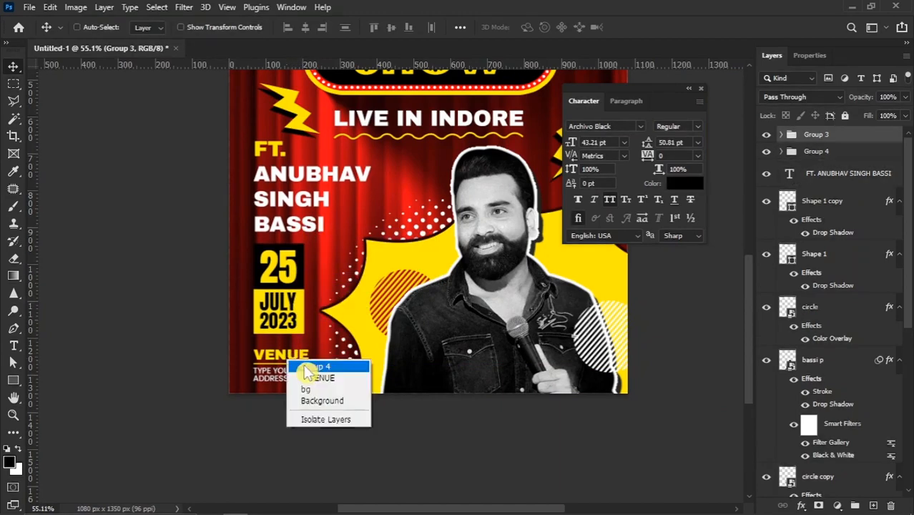
{"action": "left_click", "coordinate": [306, 371]}
{"action": "scroll", "coordinate": [293, 366], "scroll_direction": "down", "scroll_amount": 2}
{"action": "right_click", "coordinate": [289, 363]}
{"action": "left_click", "coordinate": [300, 368]}
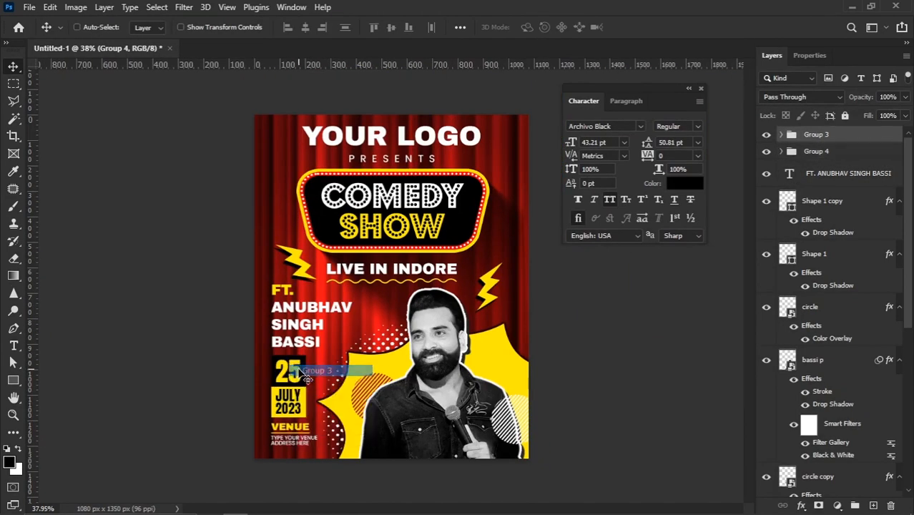
{"action": "key", "text": "shift+Up"}
Step: Scale the performer's name text down to about 39.39 pt and nudge it up
{"action": "right_click", "coordinate": [297, 345]}
{"action": "left_click", "coordinate": [313, 350]}
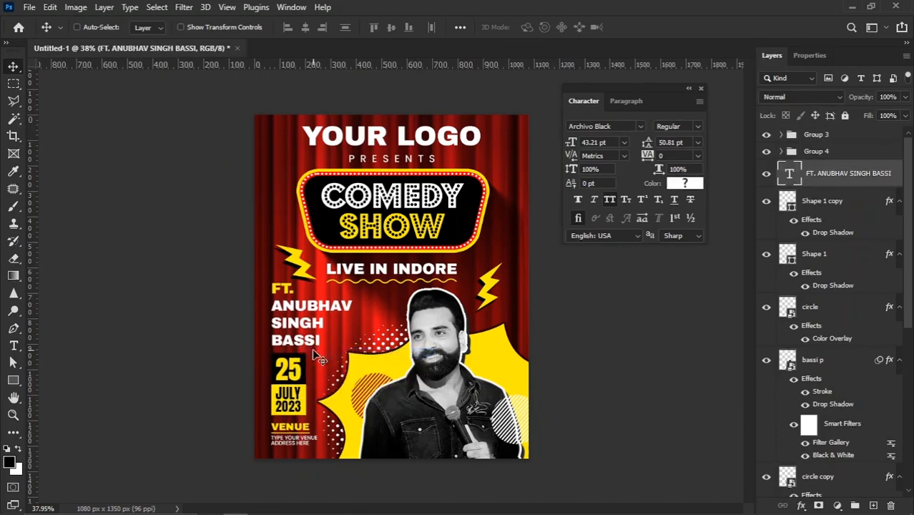
{"action": "key", "text": "ctrl+t"}
{"action": "left_click_drag", "start_coordinate": [351, 280], "coordinate": [345, 285]}
{"action": "key", "text": "Return"}
{"action": "key", "text": "Up"}
{"action": "key", "text": "Up"}
{"action": "key", "text": "Up"}
{"action": "key", "text": "Up"}
{"action": "key", "text": "Up"}
{"action": "key", "text": "Up"}
{"action": "key", "text": "Up"}
{"action": "key", "text": "Up"}
{"action": "key", "text": "Up"}
{"action": "key", "text": "Up"}
Step: Nudge the date group and the venue group up slightly to even the spacing below the performer's name
{"action": "right_click", "coordinate": [292, 368]}
{"action": "left_click", "coordinate": [314, 378]}
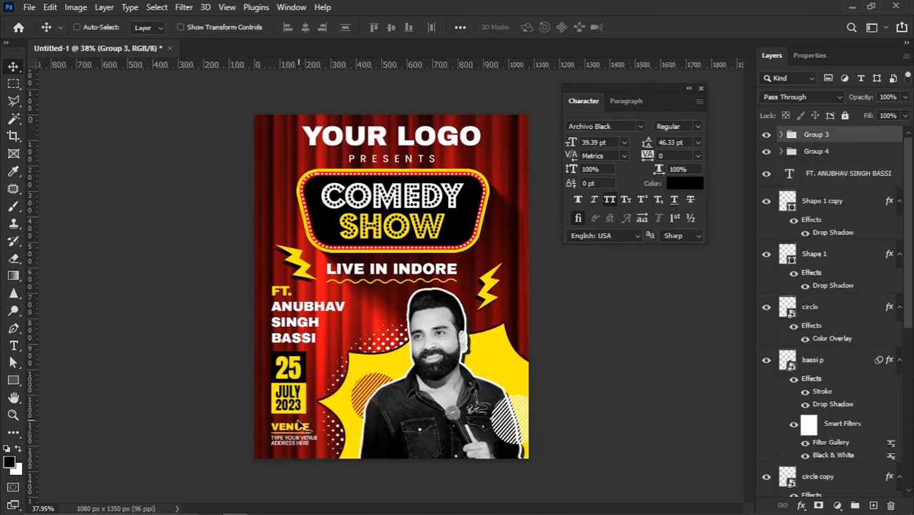
{"action": "right_click", "coordinate": [294, 425]}
{"action": "left_click", "coordinate": [313, 432]}
{"action": "key", "text": "Up"}
{"action": "key", "text": "Up"}
{"action": "key", "text": "Up"}
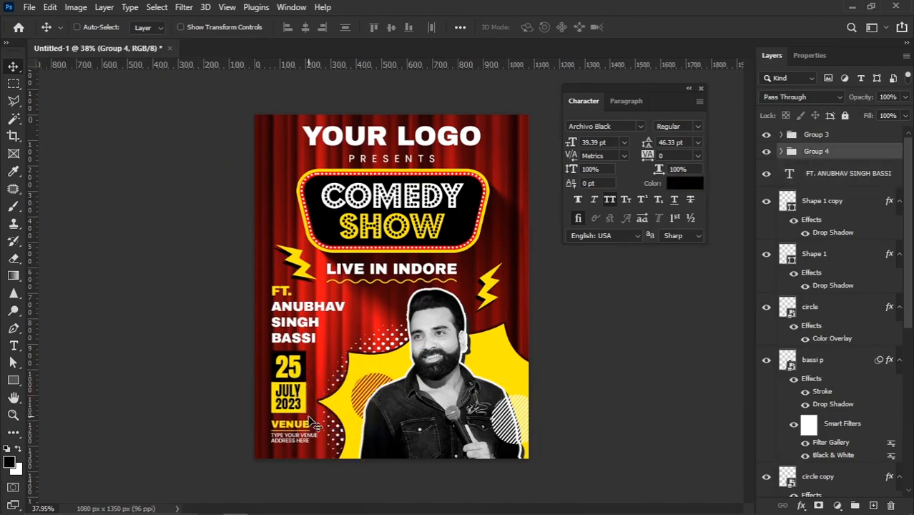
Step: Draw a small circle about 33 px wide on the yellow burst beside the comedian's head
{"action": "left_click", "coordinate": [701, 89]}
{"action": "key", "text": "ctrl+0"}
{"action": "left_click", "coordinate": [830, 136]}
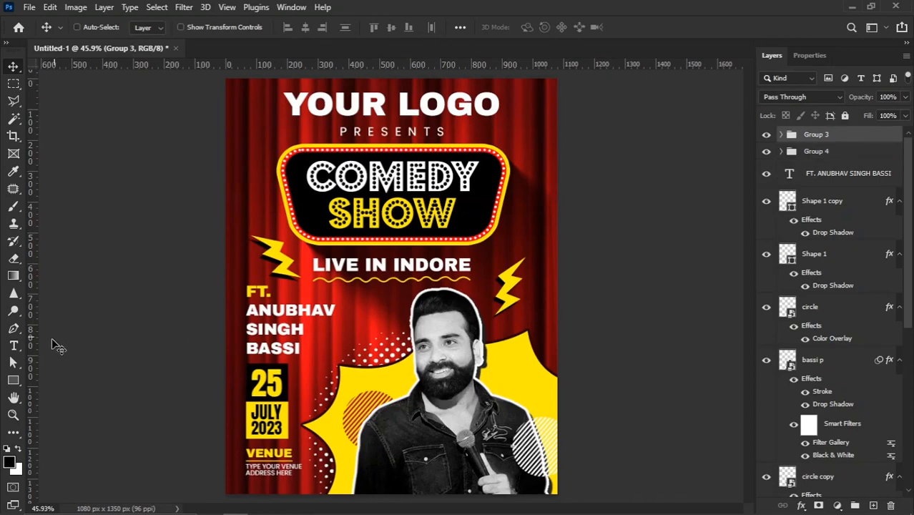
{"action": "left_click", "coordinate": [13, 380]}
{"action": "left_click", "coordinate": [62, 408]}
{"action": "scroll", "coordinate": [514, 355], "scroll_direction": "up", "scroll_amount": 4}
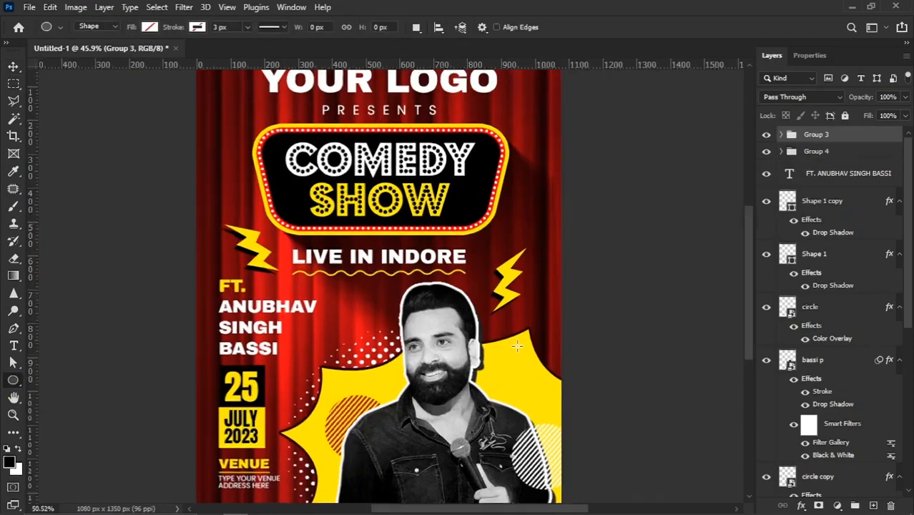
{"action": "mouse_move", "coordinate": [514, 355]}
{"action": "left_mouse_down"}
{"action": "mouse_move", "coordinate": [455, 314]}
{"action": "mouse_move", "coordinate": [472, 356]}
{"action": "left_mouse_up"}
{"action": "key", "text": "ctrl+z"}
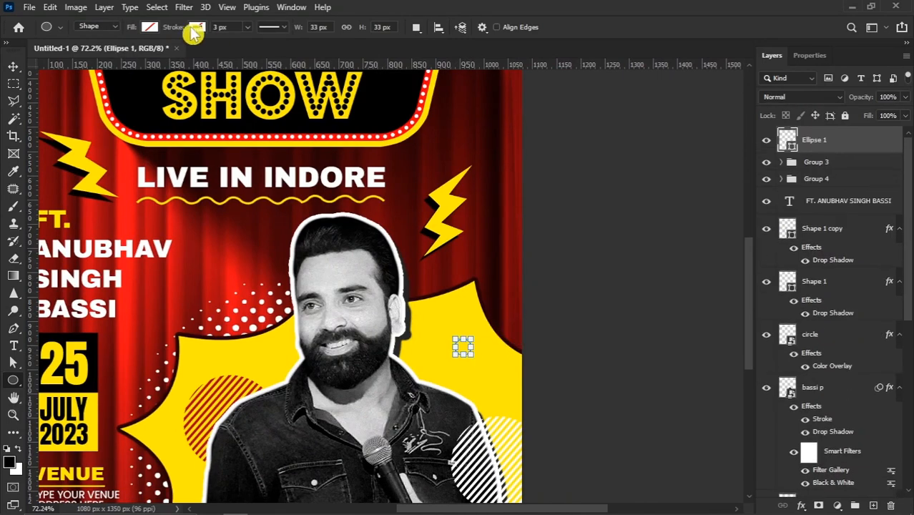
Step: Give the small circle a red outline with a stroke width of 7 px
{"action": "left_click", "coordinate": [197, 28]}
{"action": "left_click", "coordinate": [245, 98]}
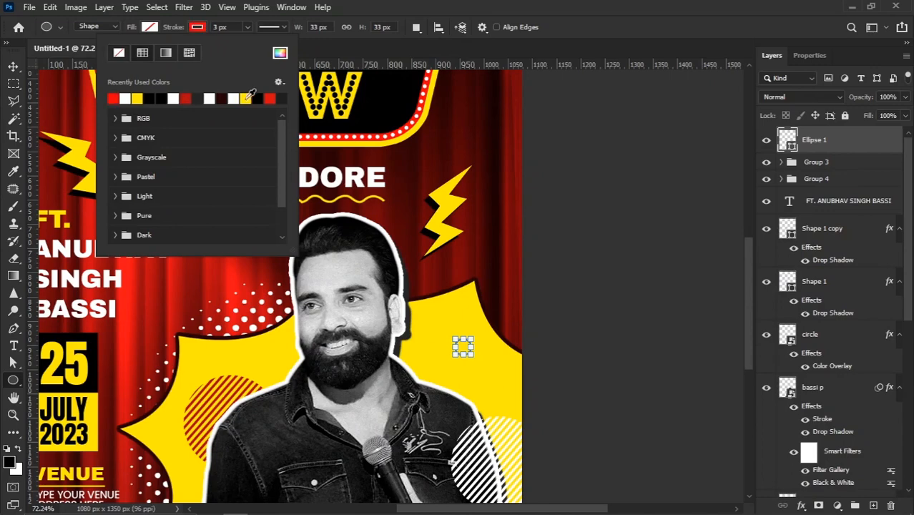
{"action": "left_click", "coordinate": [228, 27]}
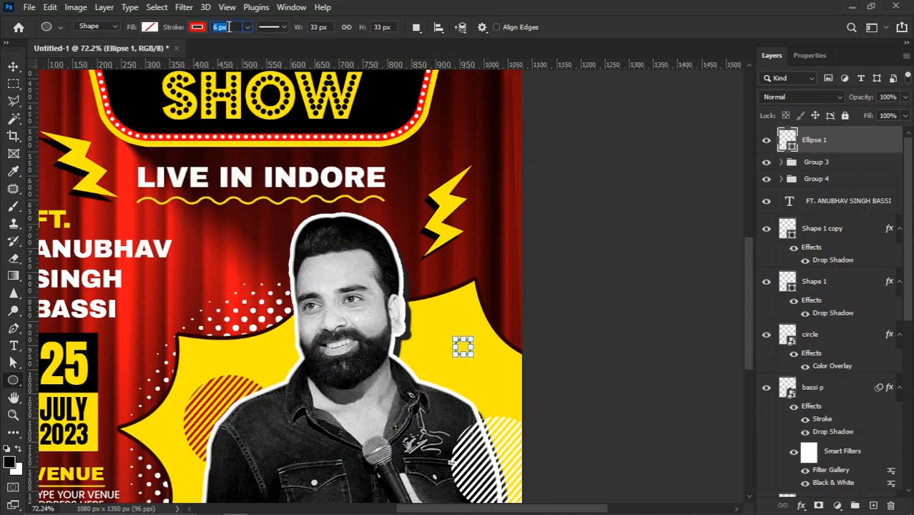
{"action": "key", "text": "Up"}
{"action": "left_click", "coordinate": [13, 65]}
{"action": "scroll", "coordinate": [535, 326], "scroll_direction": "down", "scroll_amount": 2}
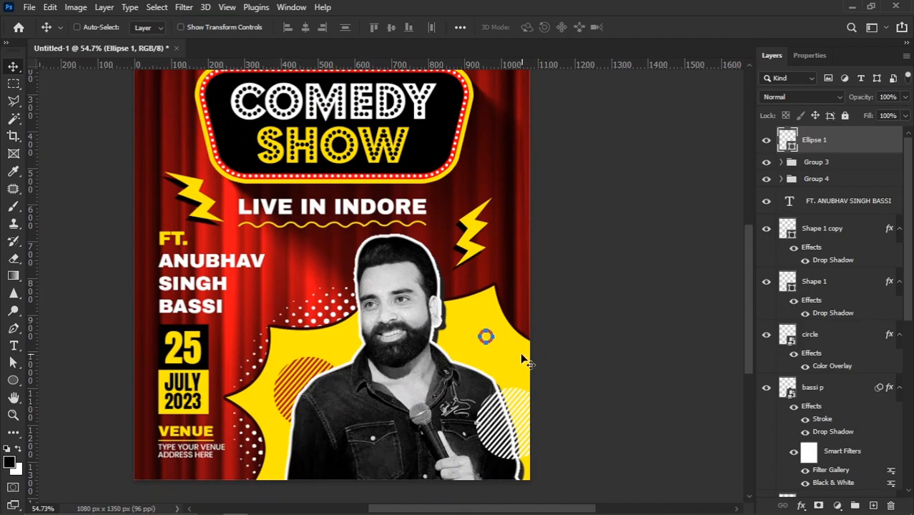
Step: Duplicate the circle into the gap between the performer's name and the comedian, and recolour the copy's outline white
{"action": "left_click_drag", "start_coordinate": [491, 349], "coordinate": [306, 278]}
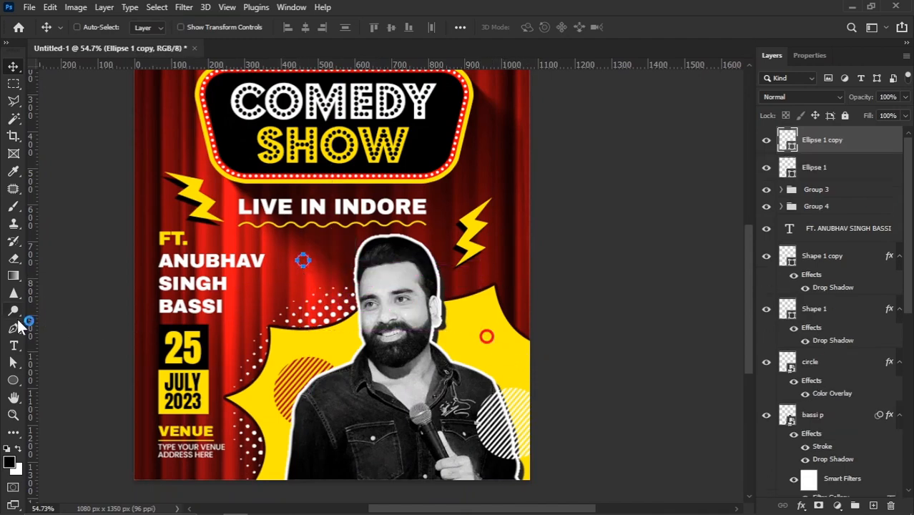
{"action": "left_click", "coordinate": [15, 327]}
{"action": "left_click", "coordinate": [197, 27]}
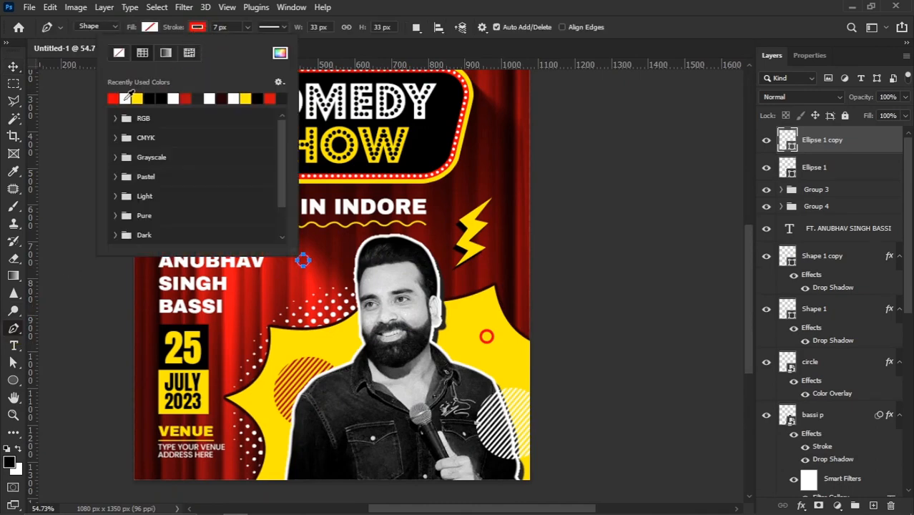
{"action": "left_click", "coordinate": [13, 66]}
{"action": "scroll", "coordinate": [379, 350], "scroll_direction": "down", "scroll_amount": 1}
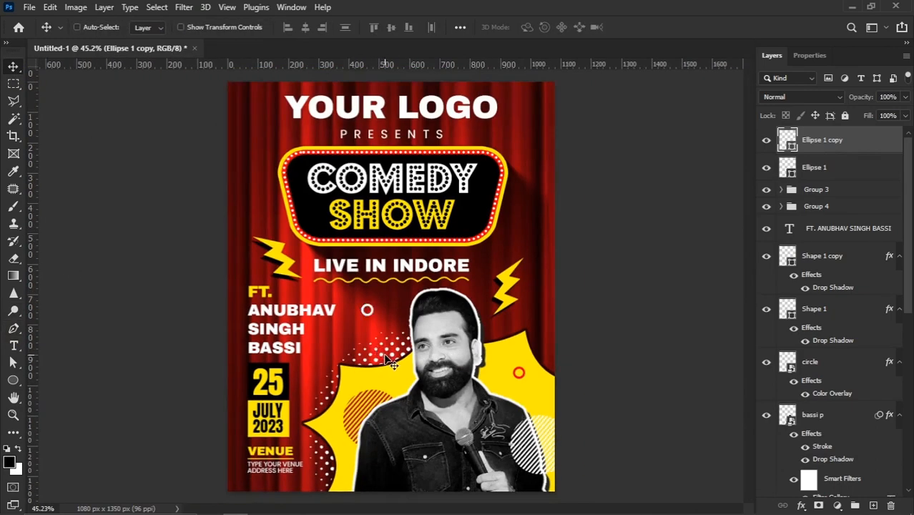
{"action": "scroll", "coordinate": [386, 299], "scroll_direction": "down", "scroll_amount": 1}
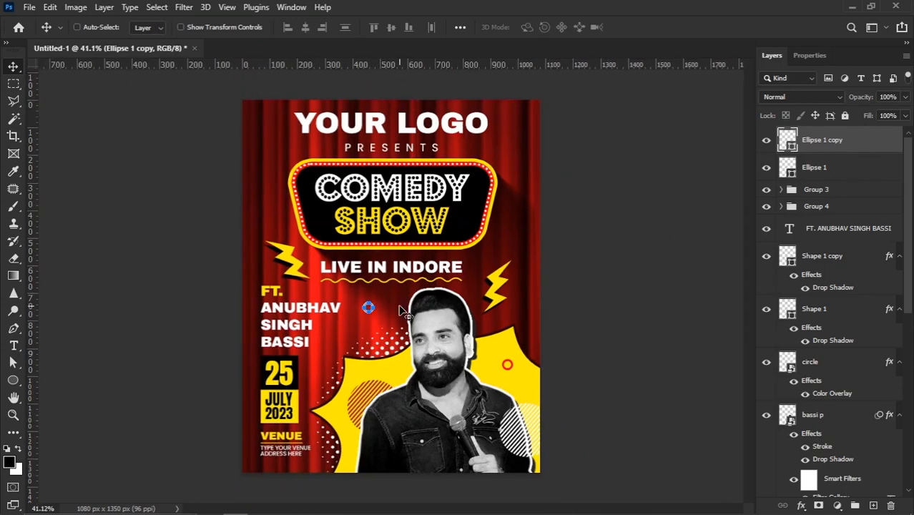
Step: Draw a rectangle and stretch its sides to the poster edges, making it 1087 x 1350 px
{"action": "left_click", "coordinate": [14, 379]}
{"action": "right_click", "coordinate": [15, 380]}
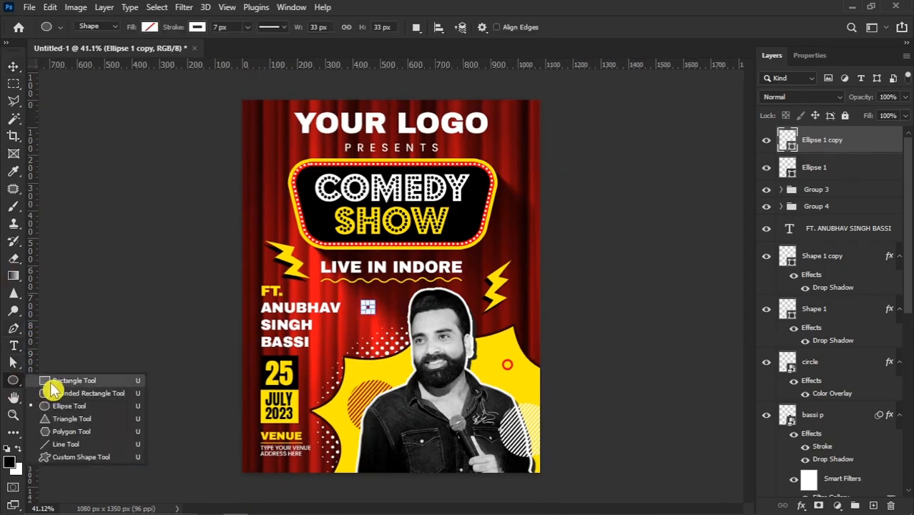
{"action": "left_click", "coordinate": [54, 380]}
{"action": "mouse_move", "coordinate": [255, 109]}
{"action": "left_mouse_down"}
{"action": "mouse_move", "coordinate": [428, 313]}
{"action": "mouse_move", "coordinate": [517, 437]}
{"action": "left_mouse_up"}
{"action": "left_click_drag", "start_coordinate": [523, 273], "coordinate": [549, 279]}
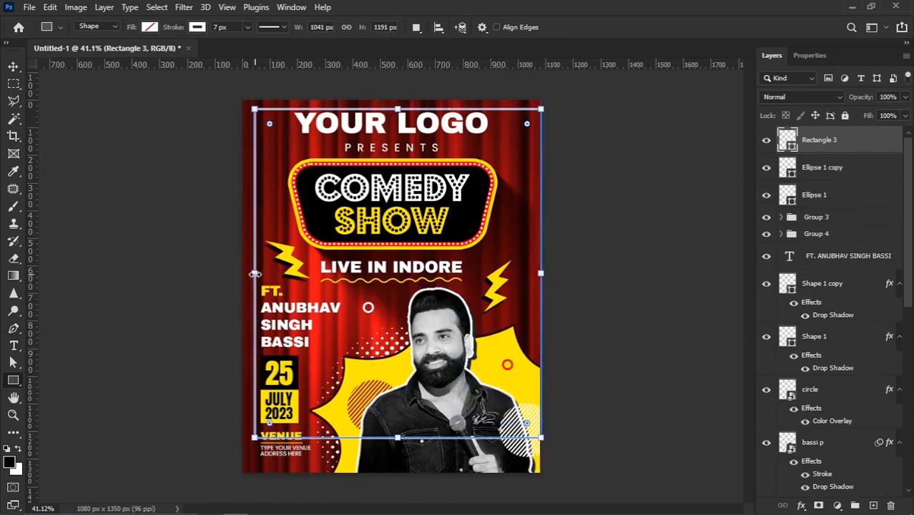
{"action": "left_click_drag", "start_coordinate": [255, 274], "coordinate": [243, 273]}
{"action": "left_click_drag", "start_coordinate": [382, 109], "coordinate": [380, 101]}
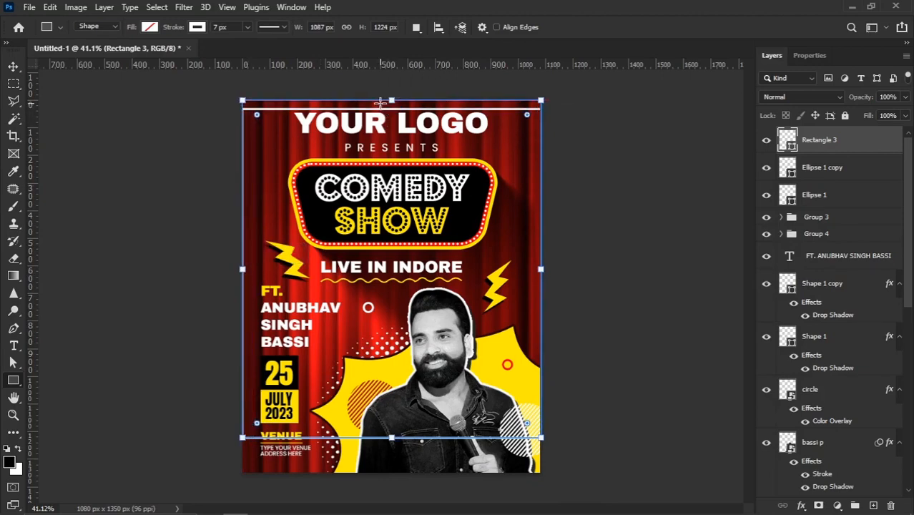
{"action": "left_click_drag", "start_coordinate": [391, 438], "coordinate": [391, 472]}
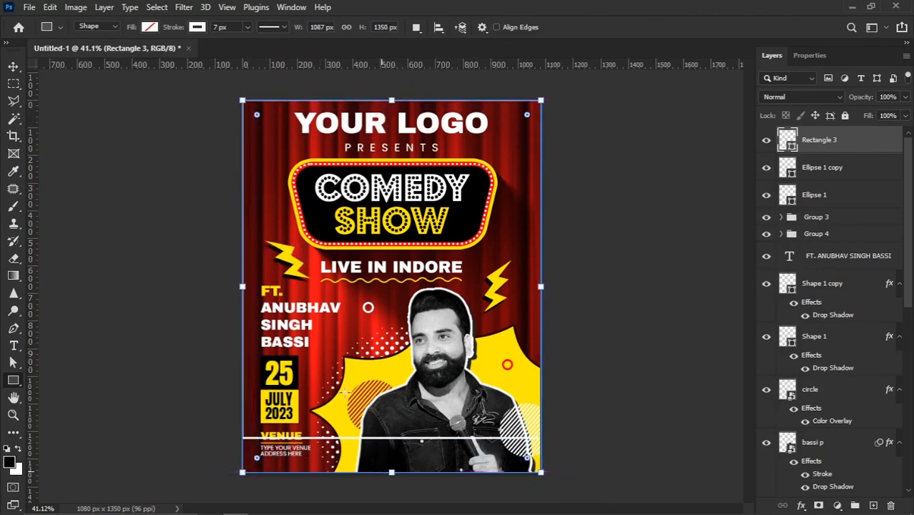
Step: Change the poster-sized rectangle's stroke to red and thicken it into a wide frame
{"action": "left_click", "coordinate": [194, 30]}
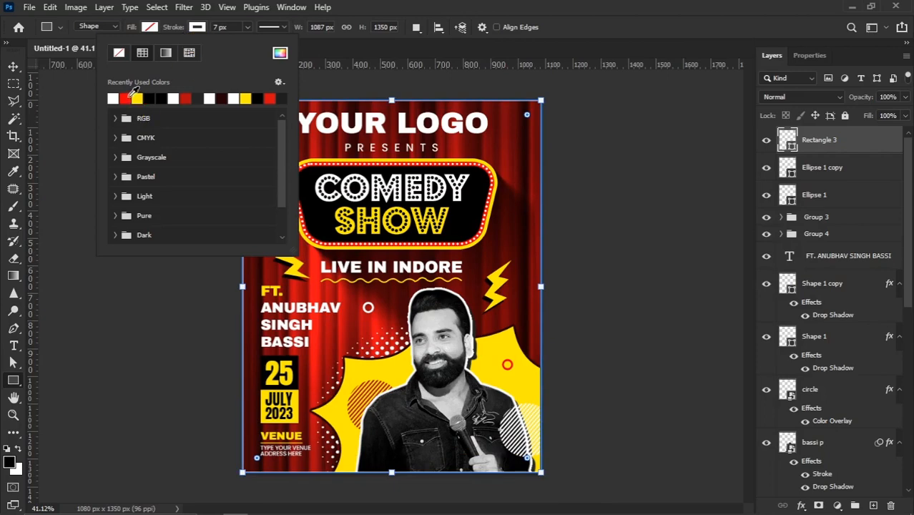
{"action": "left_click", "coordinate": [126, 98]}
{"action": "left_click_drag", "start_coordinate": [176, 31], "coordinate": [212, 28]}
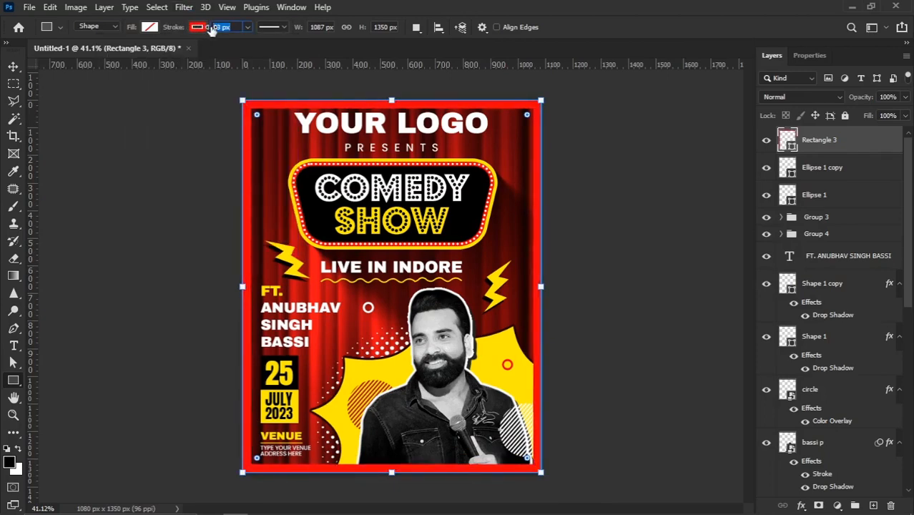
Step: Move the "YOUR LOGO" text down slightly, away from the red frame
{"action": "left_click", "coordinate": [12, 66]}
{"action": "right_click", "coordinate": [447, 123]}
{"action": "left_click", "coordinate": [466, 130]}
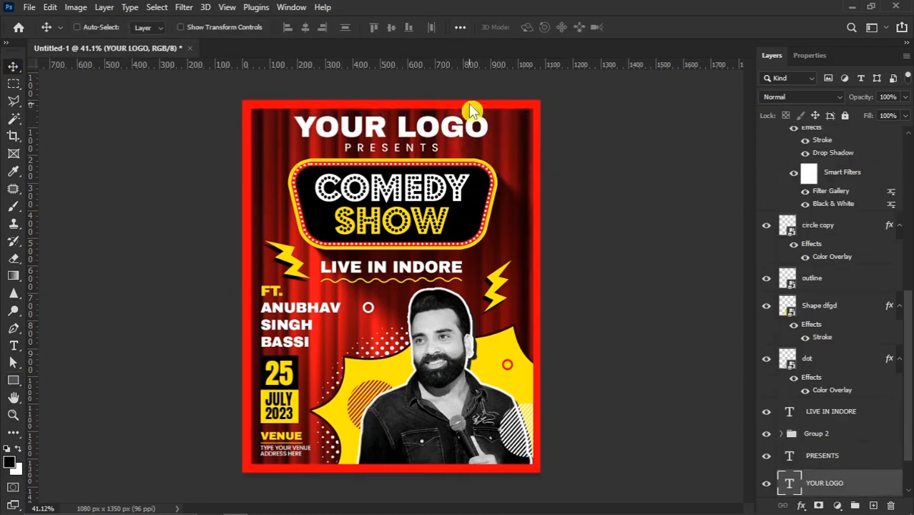
Step: Select the red frame rectangle and set its stroke width to 66 px
{"action": "right_click", "coordinate": [470, 107]}
{"action": "left_click", "coordinate": [490, 113]}
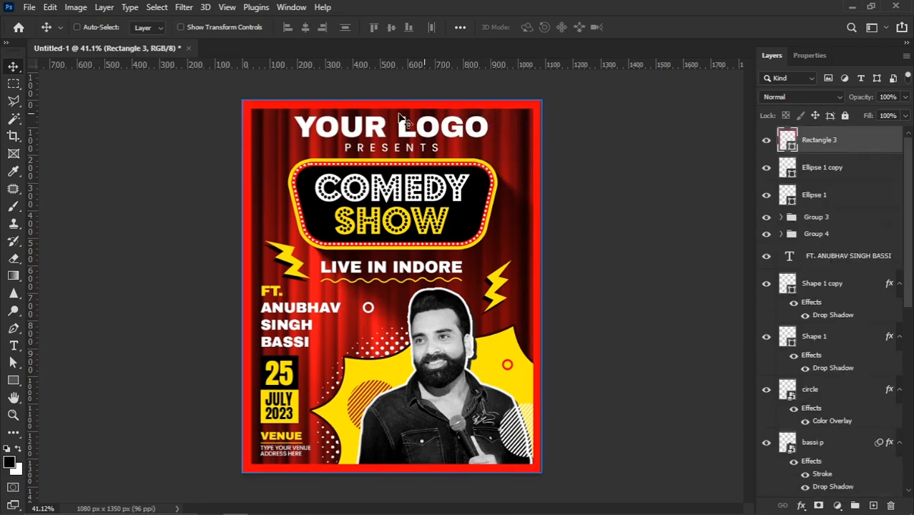
{"action": "key", "text": "p"}
{"action": "left_click", "coordinate": [179, 30]}
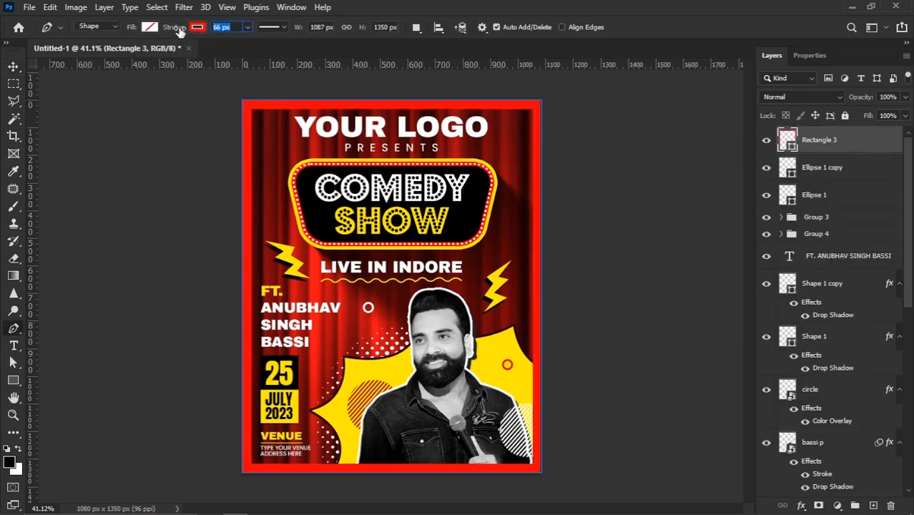
Step: Duplicate the red frame rectangle and give the copy a white stroke 31 px wide
{"action": "left_click", "coordinate": [10, 68]}
{"action": "left_click_drag", "start_coordinate": [849, 141], "coordinate": [873, 506]}
{"action": "left_click", "coordinate": [14, 380]}
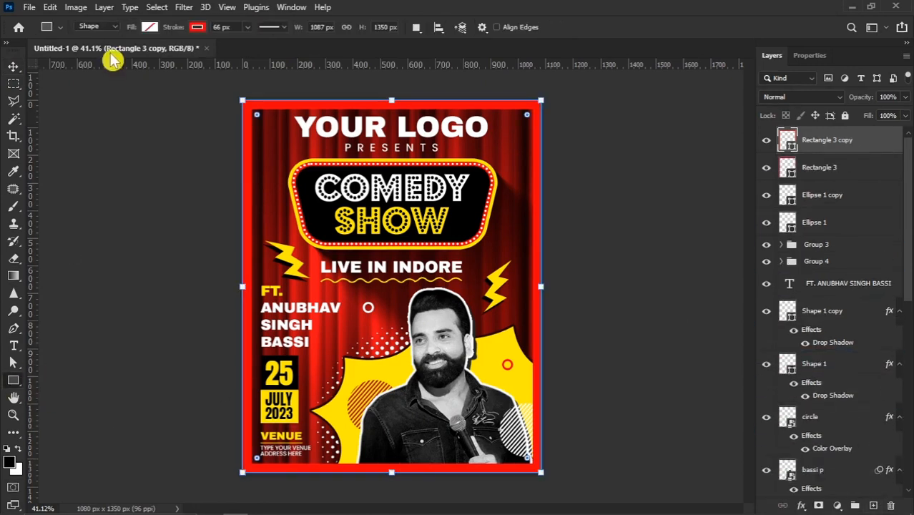
{"action": "left_click", "coordinate": [195, 28]}
{"action": "left_click", "coordinate": [139, 98]}
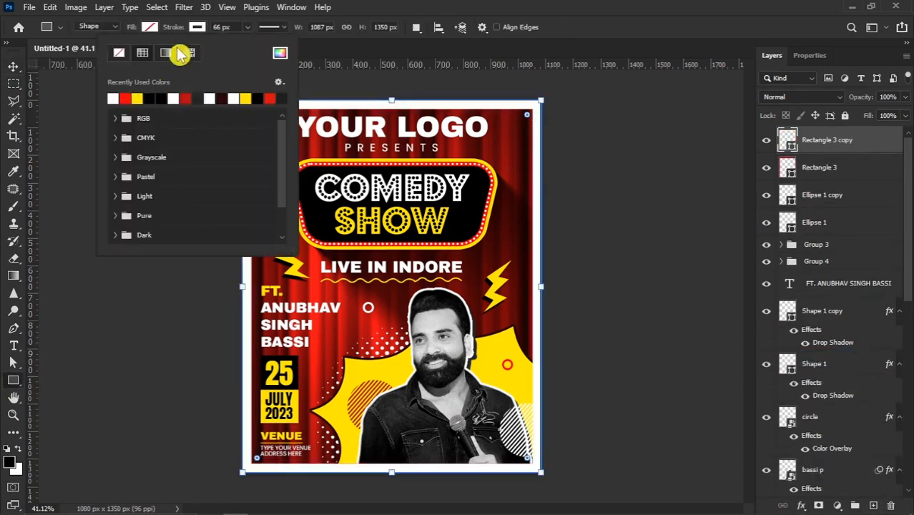
{"action": "left_click_drag", "start_coordinate": [173, 27], "coordinate": [149, 33]}
Step: Turn the white frame's stroke into a dotted line and reduce its width to 22 px
{"action": "left_click", "coordinate": [271, 28]}
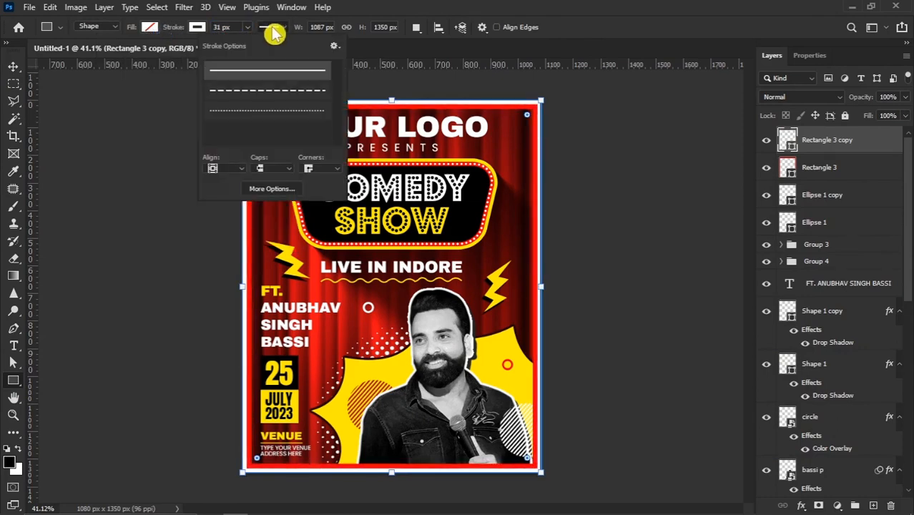
{"action": "left_click", "coordinate": [239, 111]}
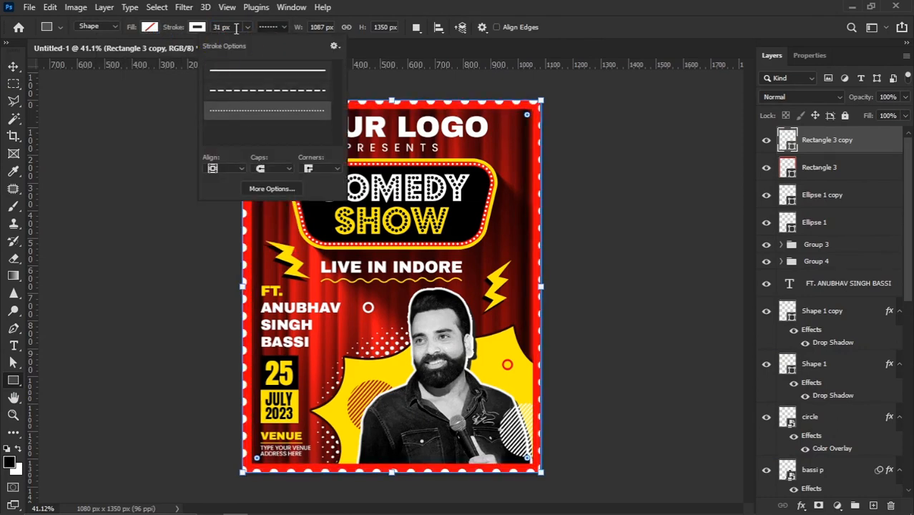
{"action": "left_click", "coordinate": [230, 27]}
{"action": "left_click_drag", "start_coordinate": [173, 32], "coordinate": [168, 33]}
{"action": "left_click", "coordinate": [13, 67]}
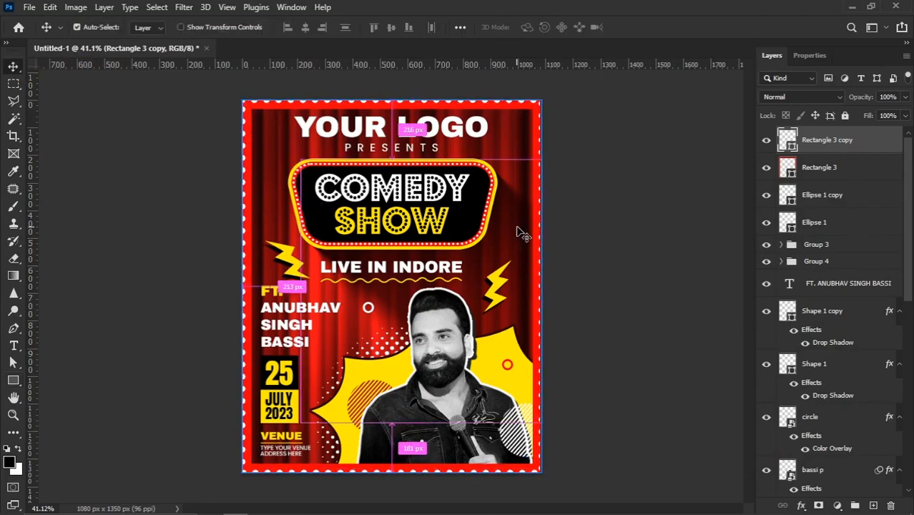
Step: Scale the dotted frame's width symmetrically to 96.50% so its side dots sit centred on the red border
{"action": "key", "text": "ctrl+t"}
{"action": "scroll", "coordinate": [529, 288], "scroll_direction": "up", "scroll_amount": 5}
{"action": "scroll", "coordinate": [533, 276], "scroll_direction": "up", "scroll_amount": 2}
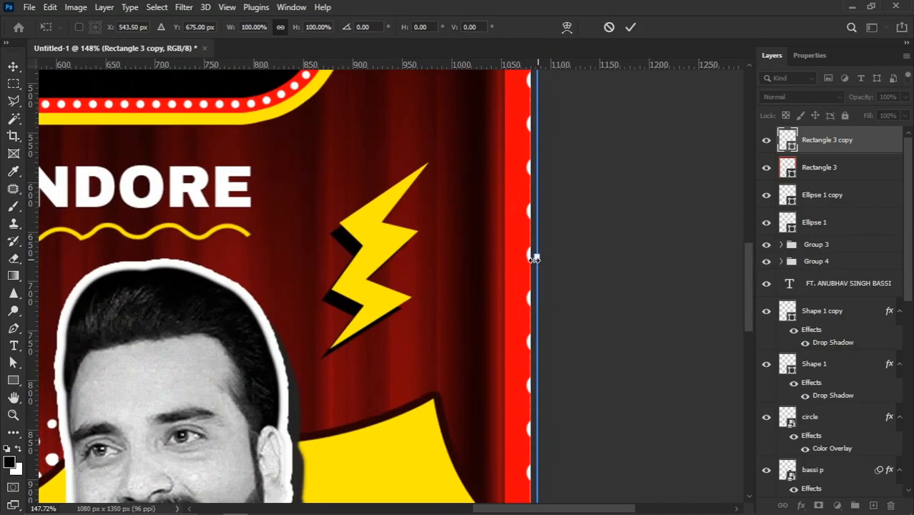
{"action": "left_click_drag", "start_coordinate": [534, 259], "coordinate": [518, 256]}
{"action": "scroll", "coordinate": [522, 272], "scroll_direction": "up", "scroll_amount": 2}
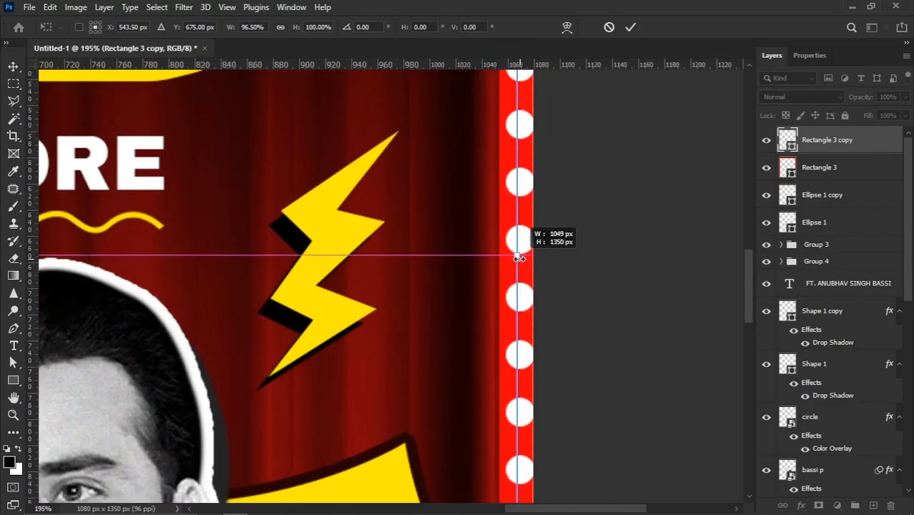
Step: Scale the dotted frame's height symmetrically to 97.48% to centre the upper and lower dots, and apply the transform
{"action": "scroll", "coordinate": [501, 279], "scroll_direction": "down", "scroll_amount": 5}
{"action": "left_click_drag", "start_coordinate": [309, 195], "coordinate": [412, 292]}
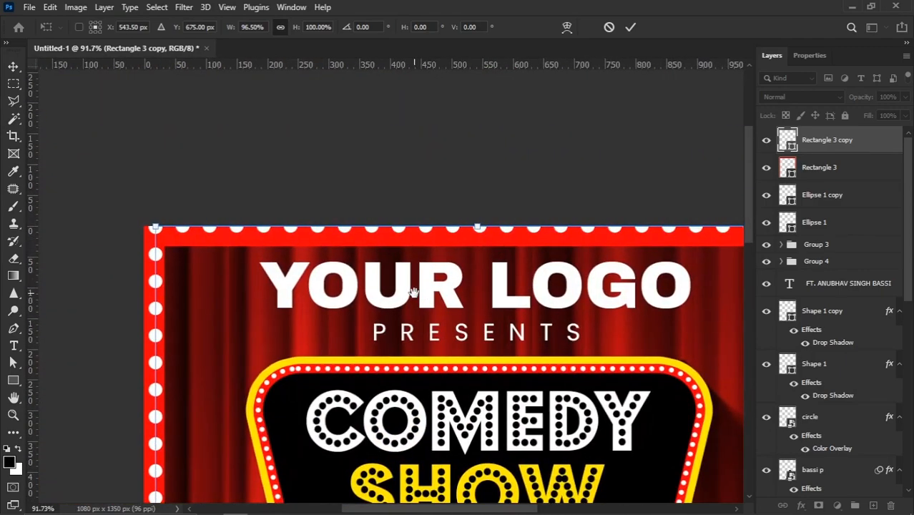
{"action": "scroll", "coordinate": [485, 223], "scroll_direction": "up", "scroll_amount": 7}
{"action": "left_click_drag", "start_coordinate": [483, 223], "coordinate": [473, 250]}
{"action": "scroll", "coordinate": [472, 250], "scroll_direction": "down", "scroll_amount": 10}
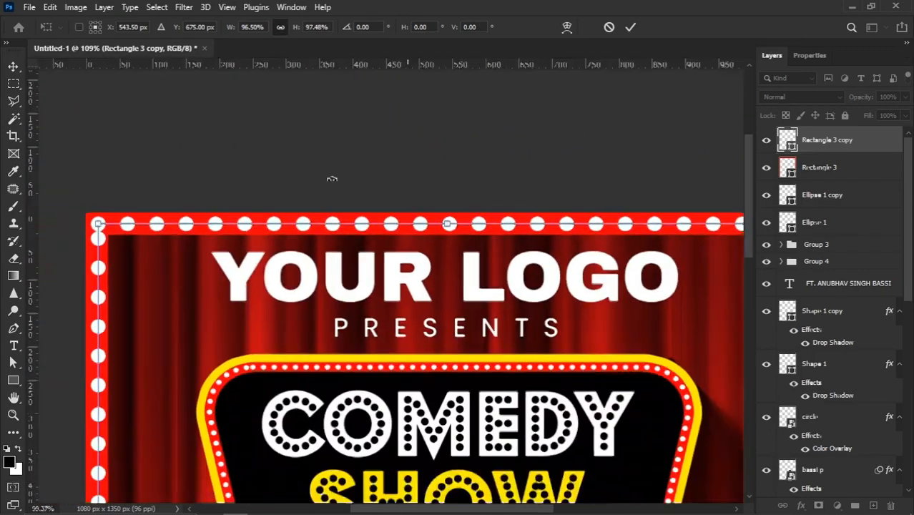
{"action": "key", "text": "Return"}
{"action": "scroll", "coordinate": [272, 127], "scroll_direction": "down", "scroll_amount": 3}
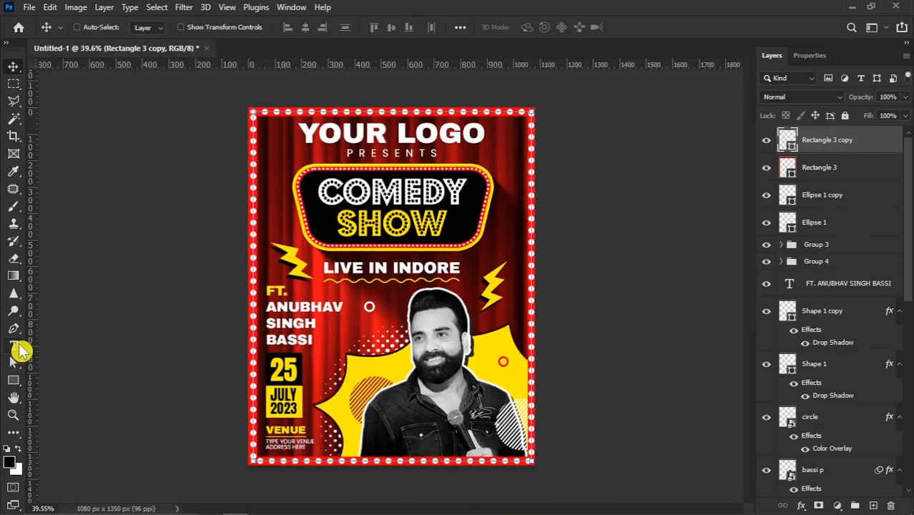
Step: Try stroke widths of 20 px and 8 px on the white dotted frame and settle on 17 px
{"action": "left_click", "coordinate": [14, 328]}
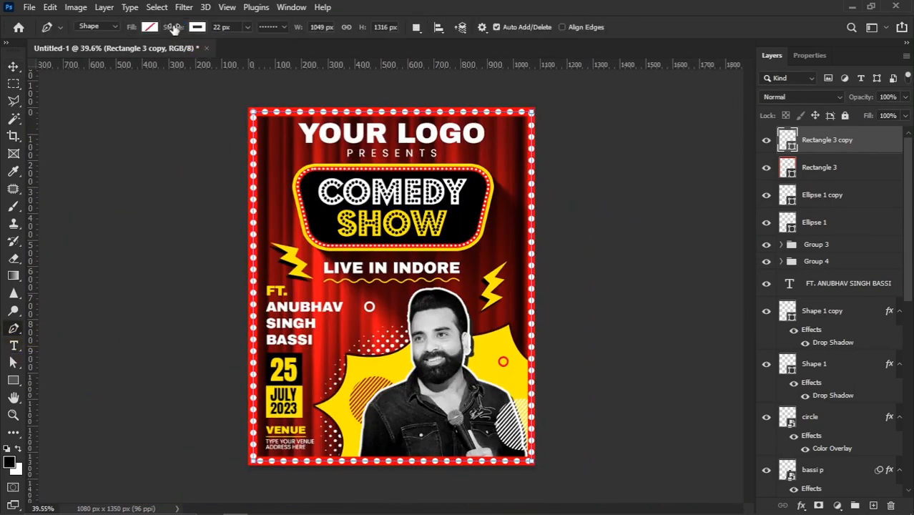
{"action": "left_click", "coordinate": [12, 66]}
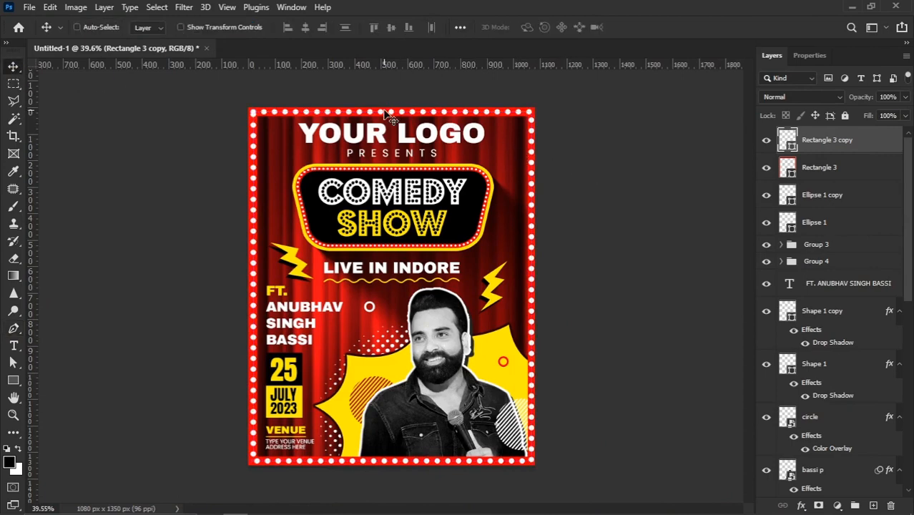
{"action": "scroll", "coordinate": [387, 115], "scroll_direction": "up", "scroll_amount": 2}
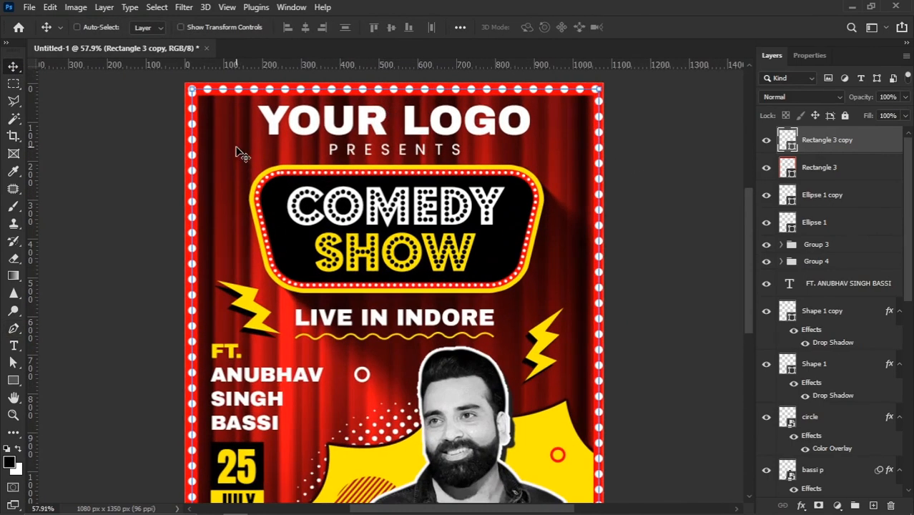
{"action": "left_click", "coordinate": [13, 327]}
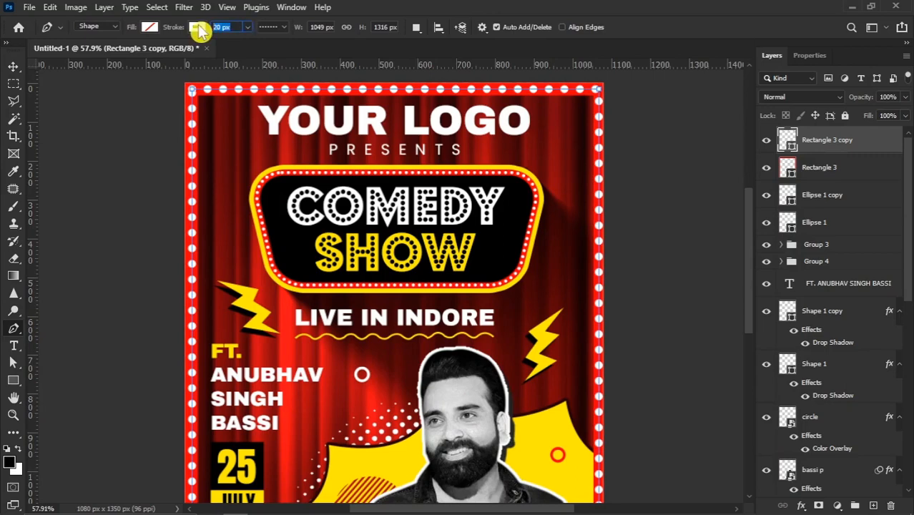
{"action": "type", "text": "8"}
{"action": "key", "text": "Return"}
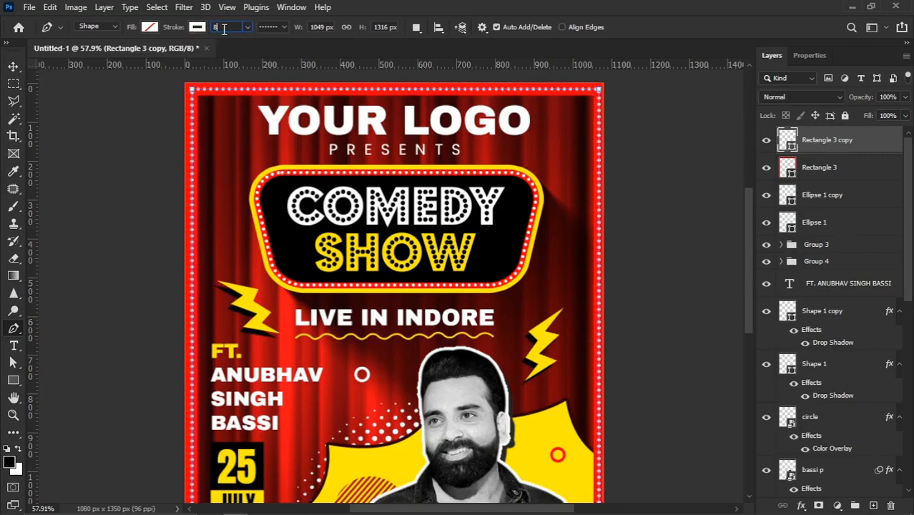
{"action": "left_click_drag", "start_coordinate": [170, 30], "coordinate": [175, 32]}
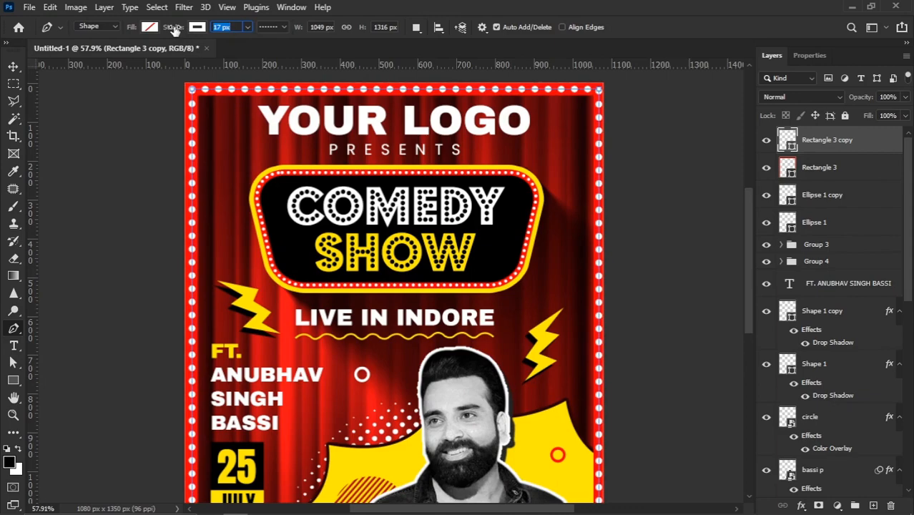
Step: Add a yellow Outer Glow effect to the white dotted frame layer
{"action": "left_click", "coordinate": [13, 66]}
{"action": "scroll", "coordinate": [203, 97], "scroll_direction": "down", "scroll_amount": 1}
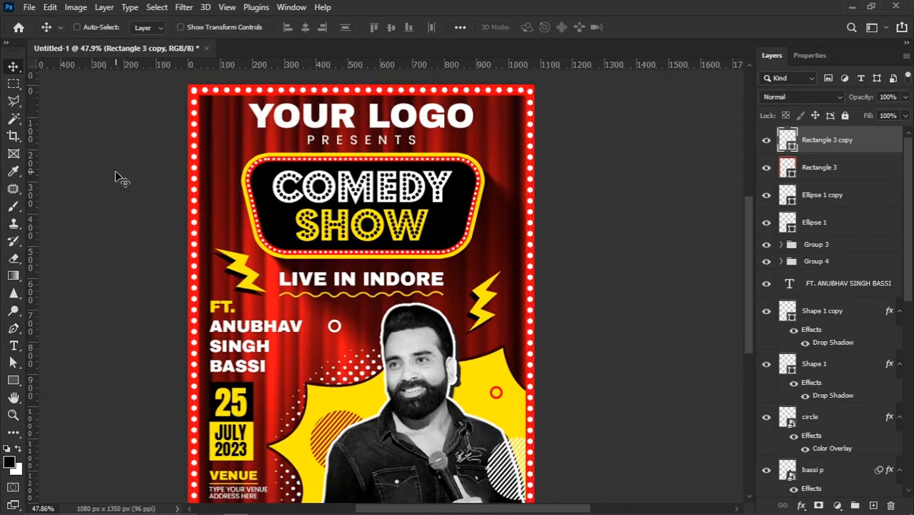
{"action": "right_click", "coordinate": [855, 147]}
{"action": "left_click", "coordinate": [711, 14]}
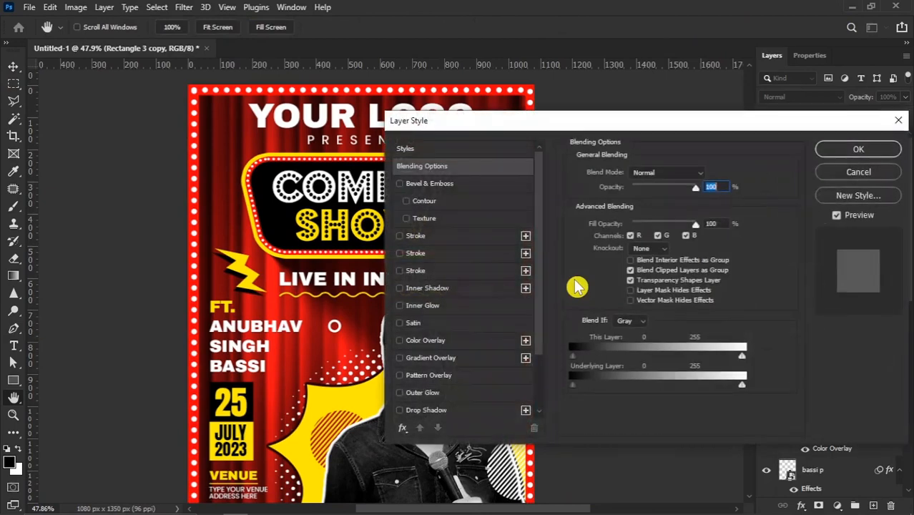
{"action": "left_click", "coordinate": [435, 395]}
Step: Set the dotted frame's outer glow to a size of 7 px and an opacity of about 42%, and apply the effect
{"action": "left_click_drag", "start_coordinate": [694, 289], "coordinate": [704, 290]}
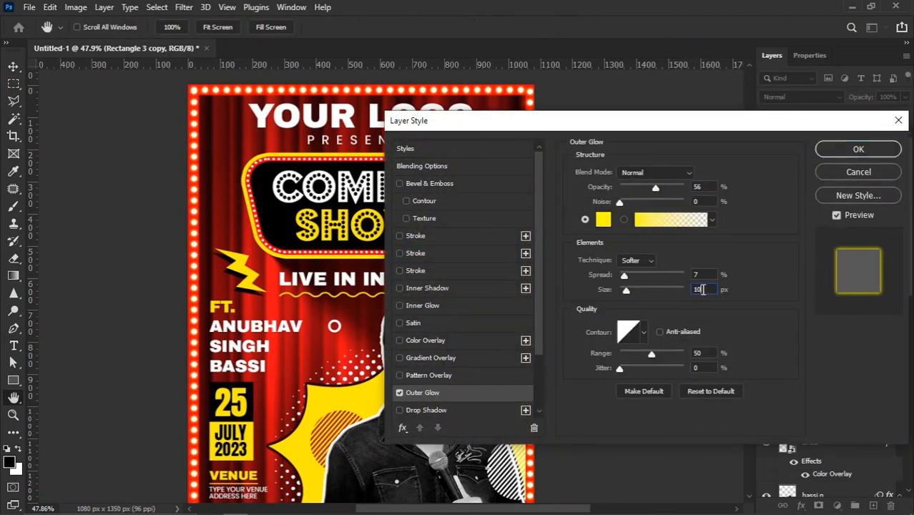
{"action": "key", "text": "Down"}
{"action": "key", "text": "Down"}
{"action": "key", "text": "Up"}
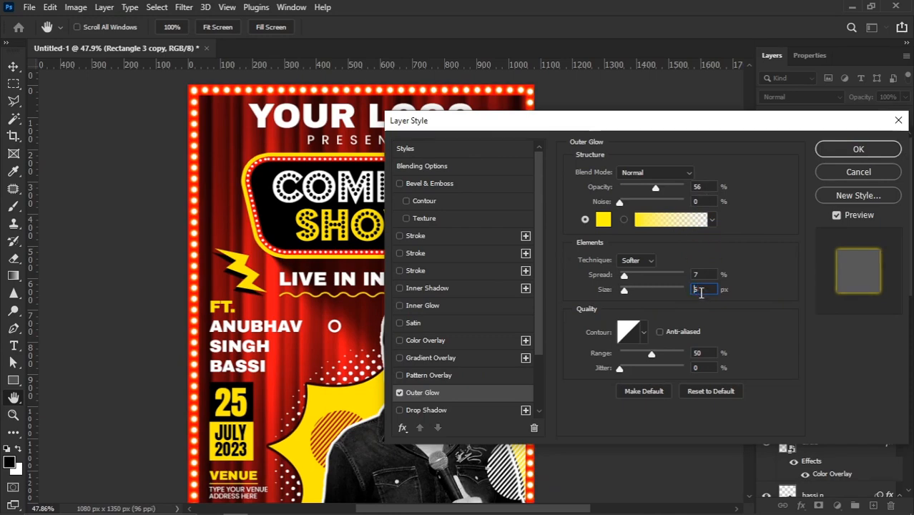
{"action": "key", "text": "Down"}
{"action": "key", "text": "Up"}
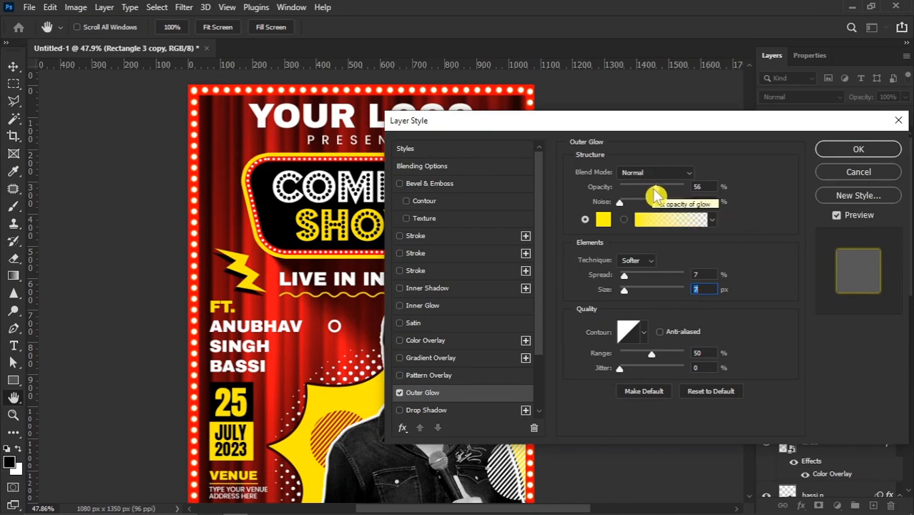
{"action": "left_click_drag", "start_coordinate": [656, 189], "coordinate": [650, 197]}
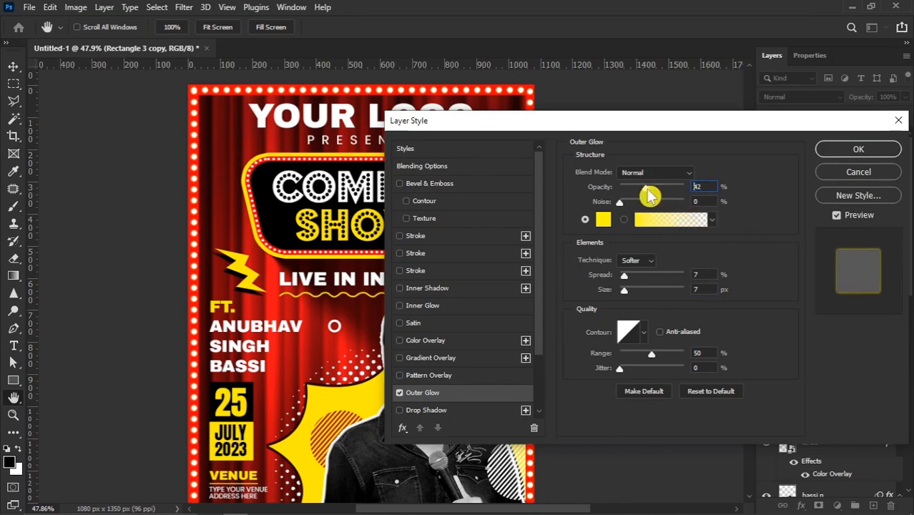
{"action": "left_click", "coordinate": [877, 149]}
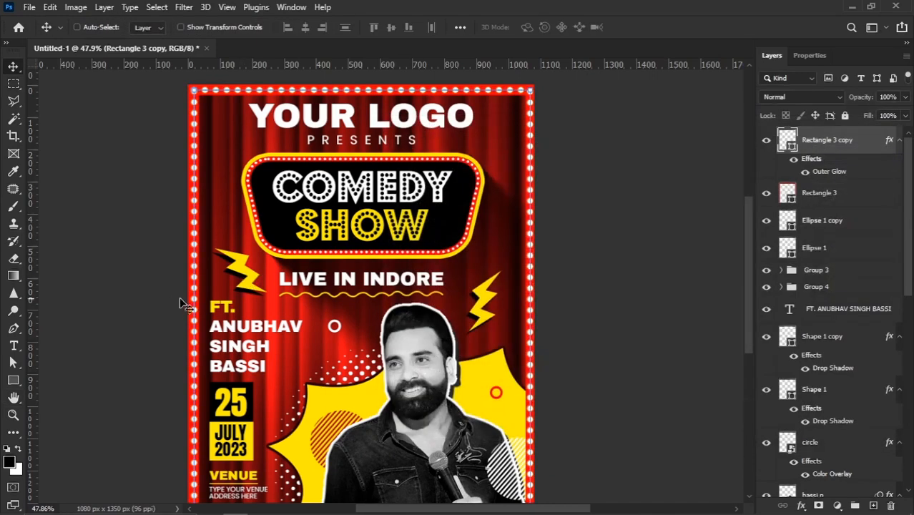
{"action": "scroll", "coordinate": [243, 203], "scroll_direction": "down", "scroll_amount": 1}
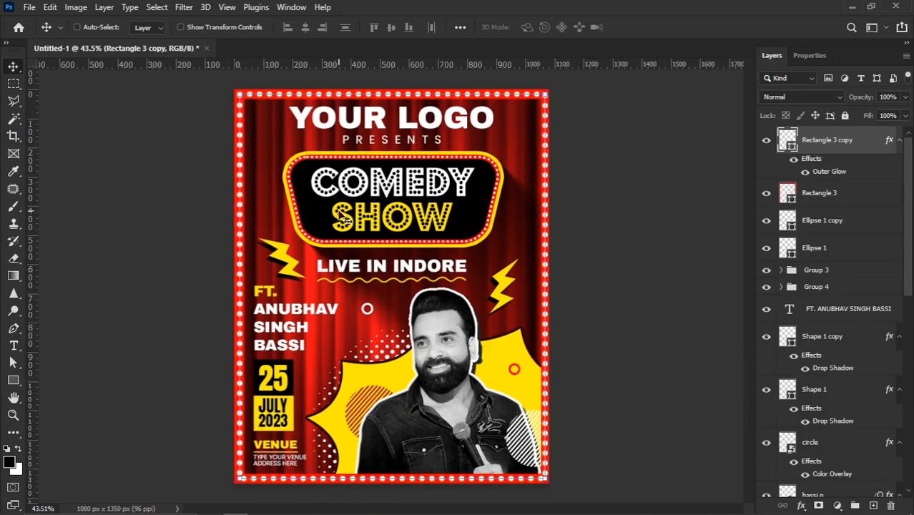
{"action": "scroll", "coordinate": [341, 218], "scroll_direction": "down", "scroll_amount": 1}
{"action": "scroll", "coordinate": [403, 359], "scroll_direction": "up", "scroll_amount": 1}
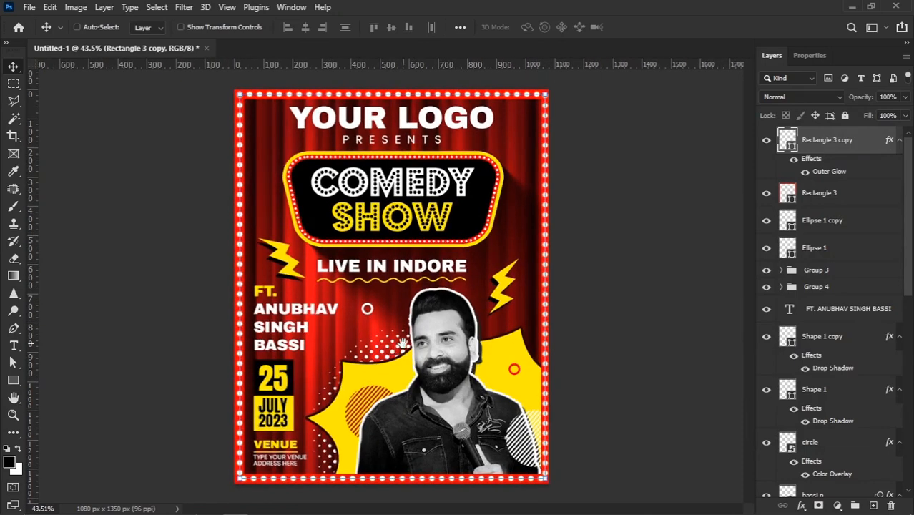